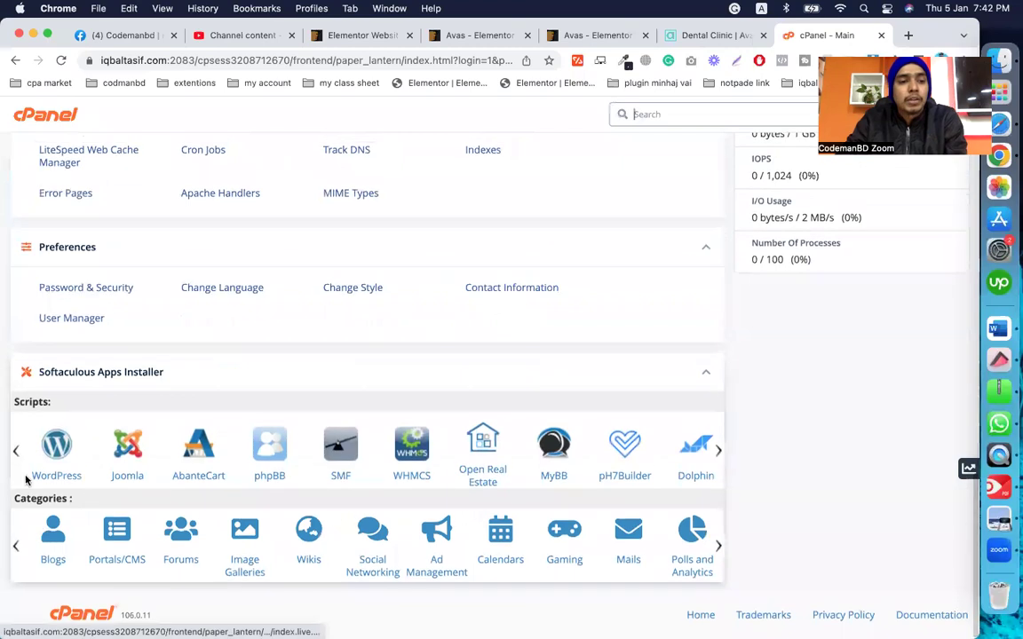
Step: Completely remove the WordPress installation at iqbaltasif.com/wp through Softaculous bulk actions
click(53, 448)
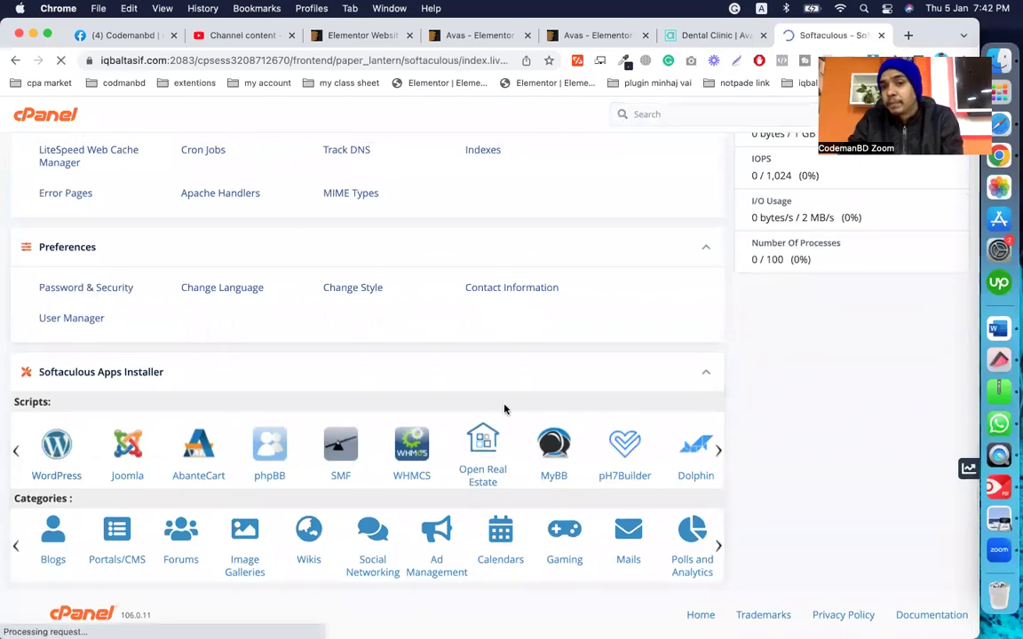
scroll(536, 395, down, 4)
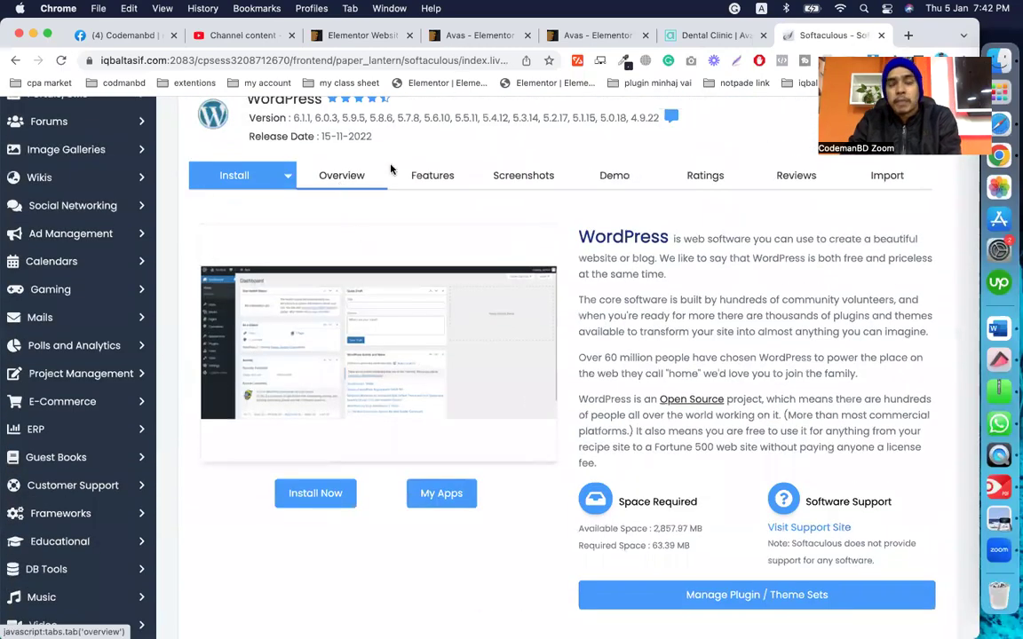
scroll(403, 322, down, 12)
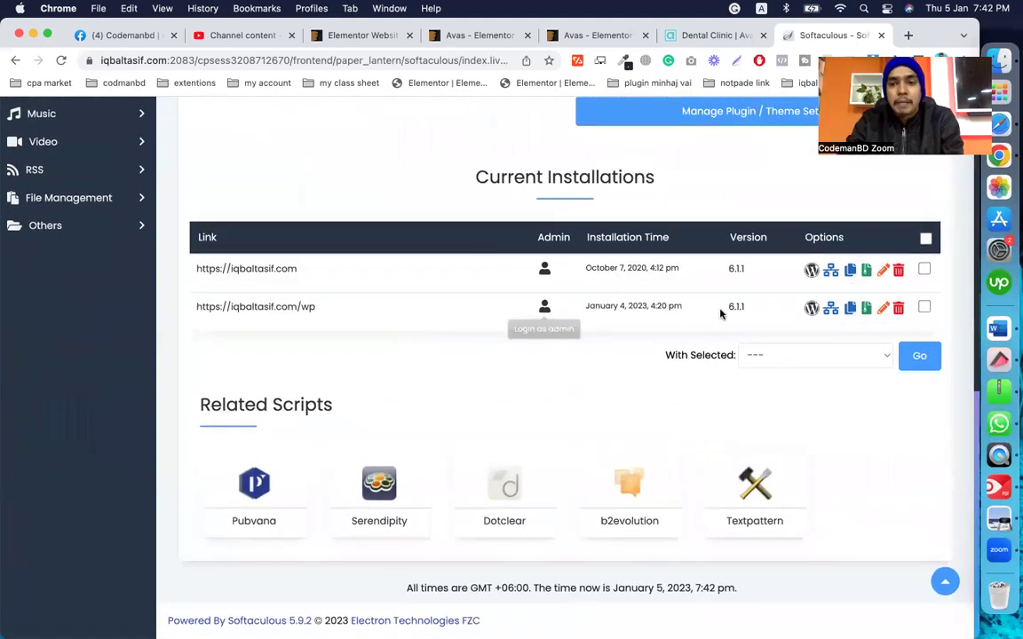
click(924, 308)
click(822, 356)
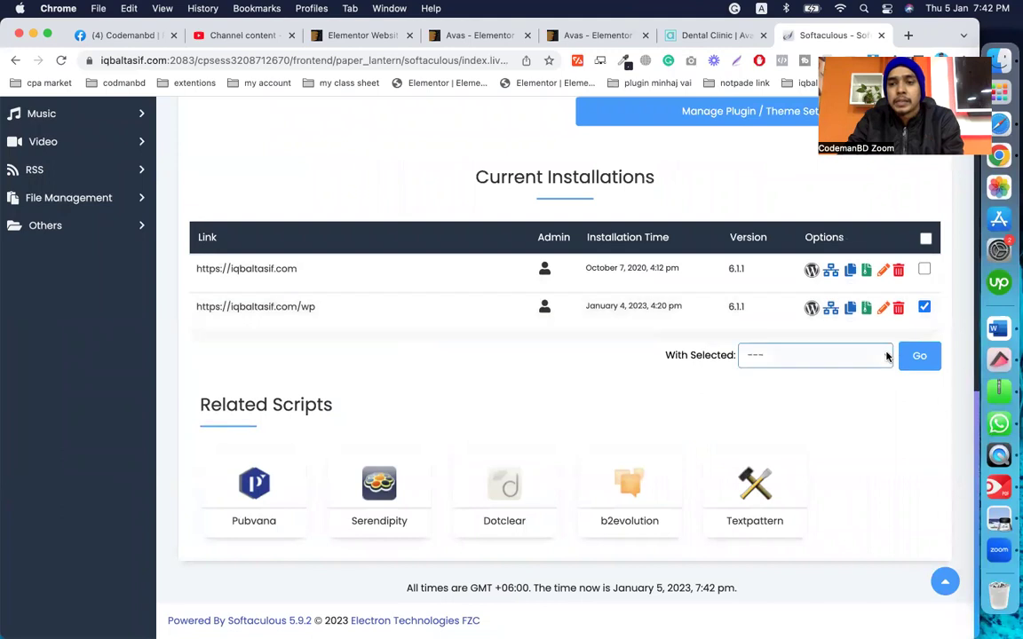
click(821, 373)
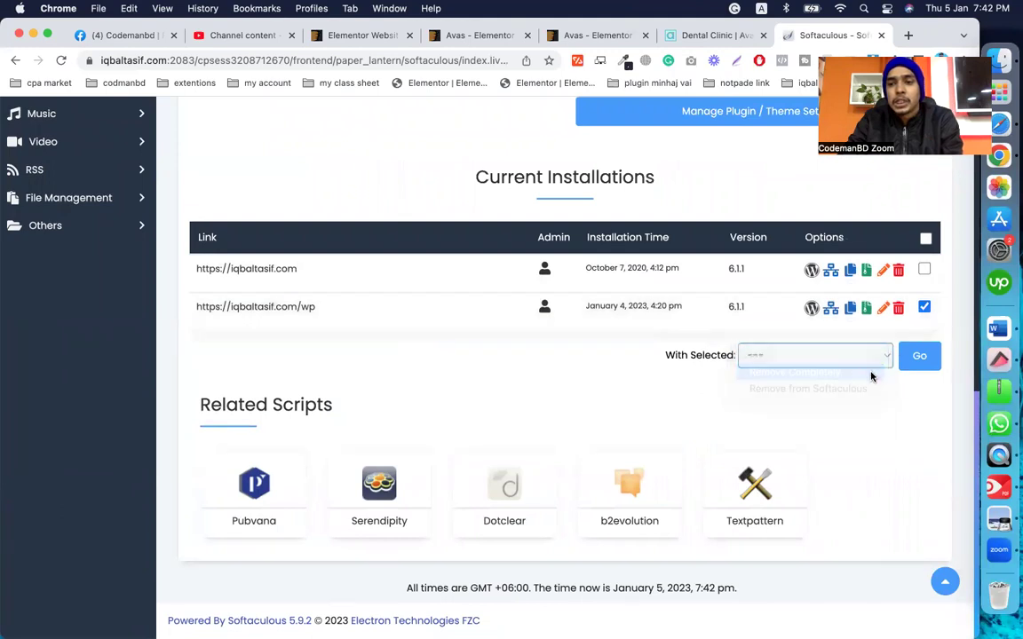
click(919, 358)
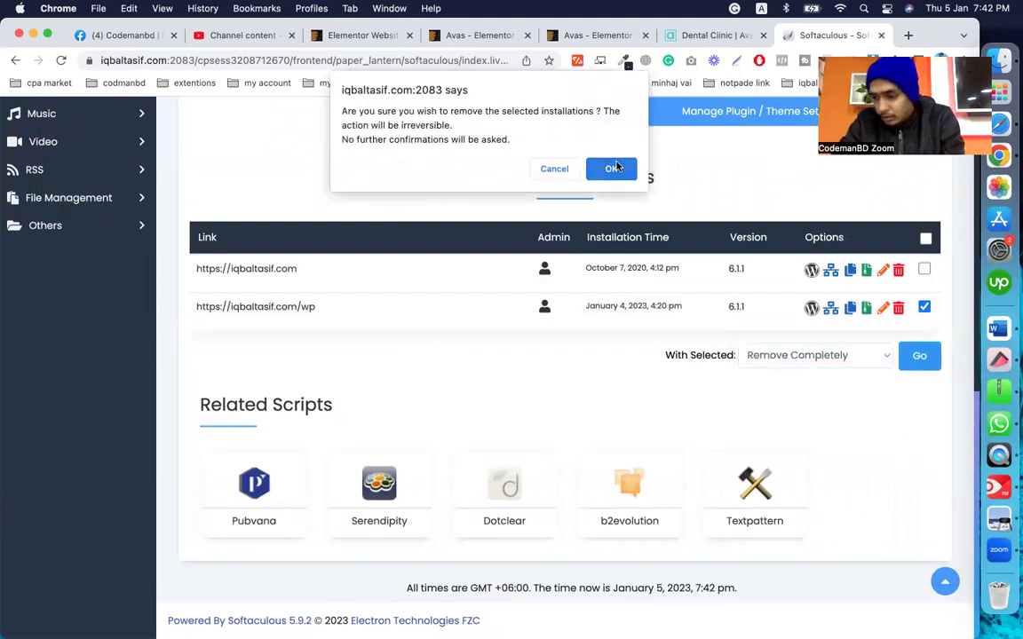
click(614, 168)
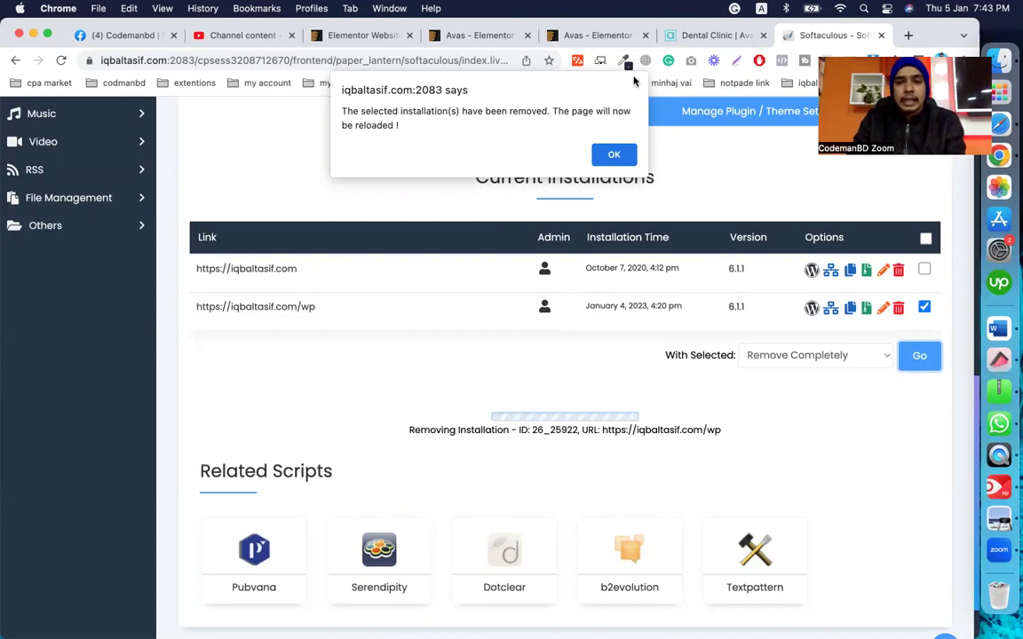
click(613, 155)
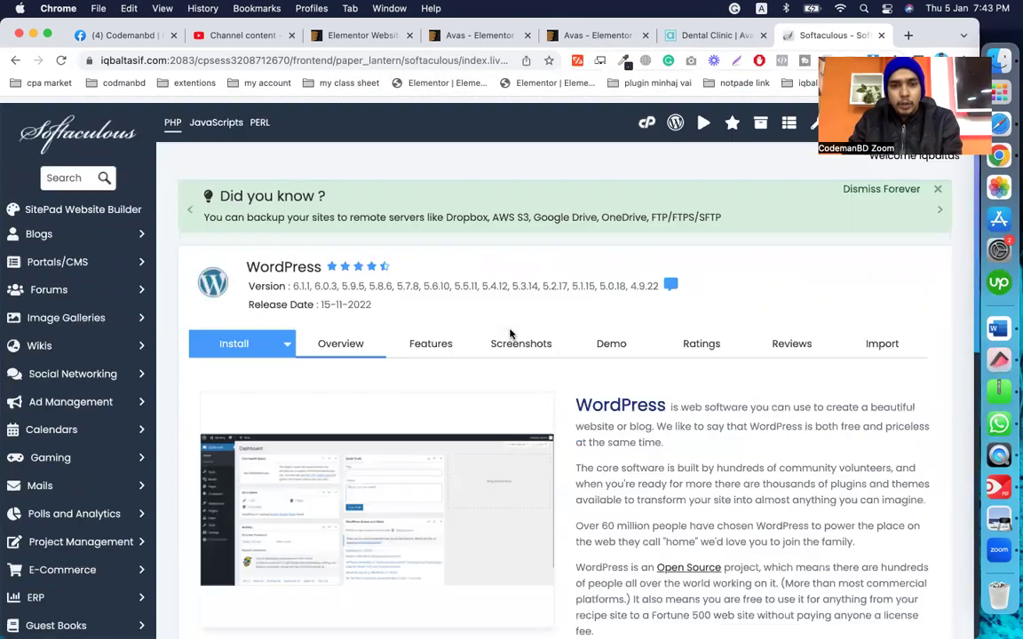
Step: Open the WordPress install form and change the install directory from wp to CMBD
click(223, 339)
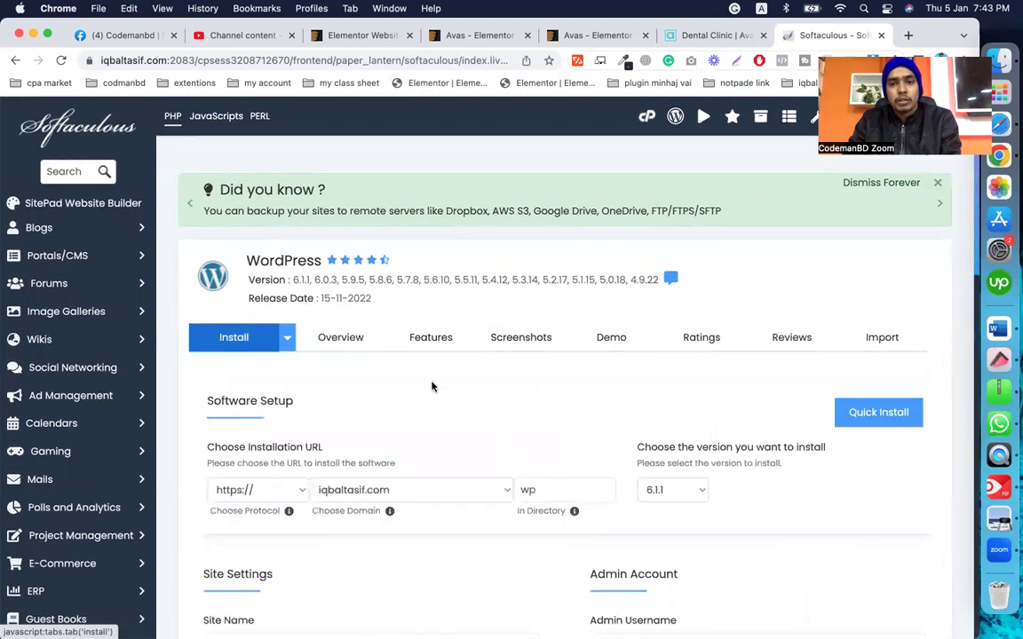
scroll(480, 411, down, 4)
double_click(557, 316)
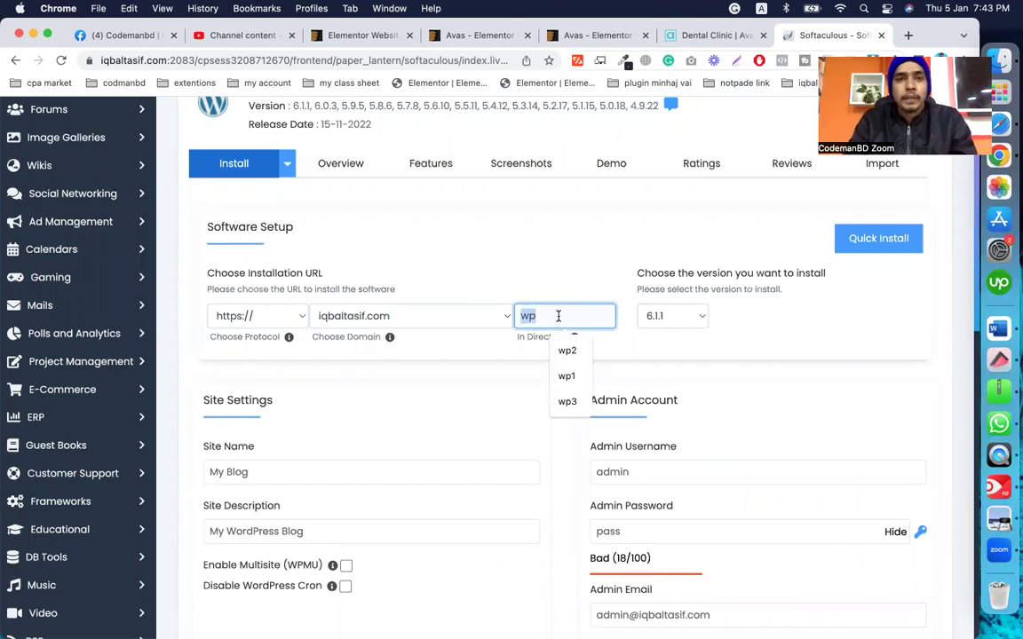
click(700, 37)
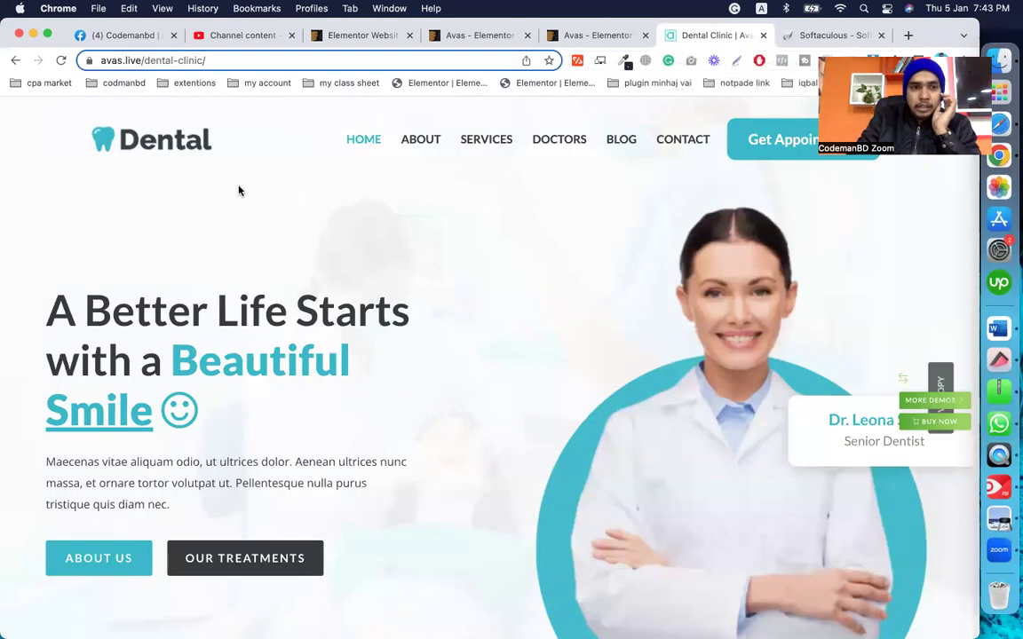
click(483, 40)
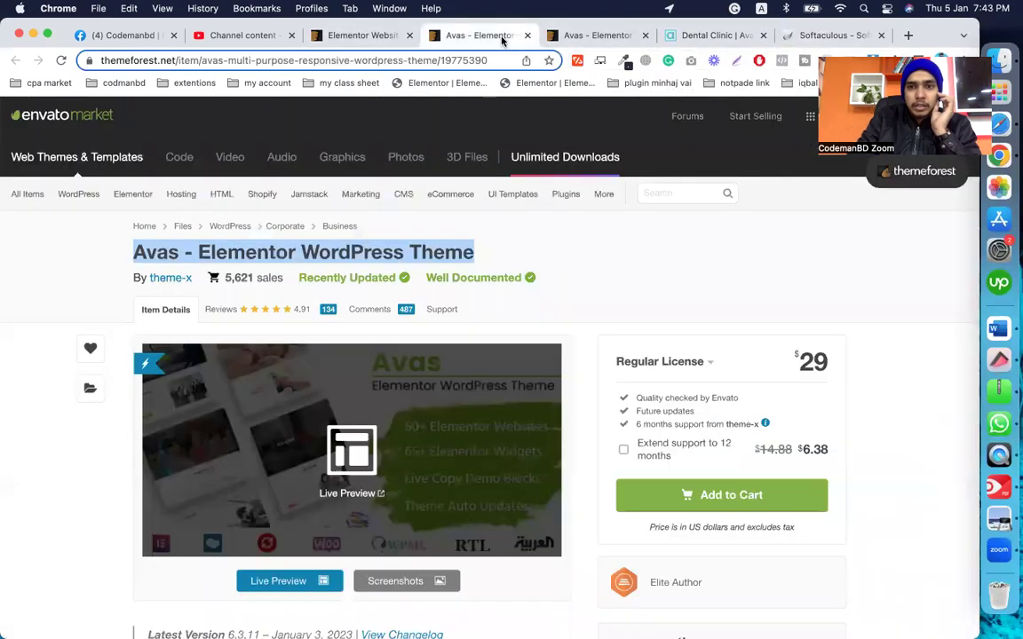
click(711, 34)
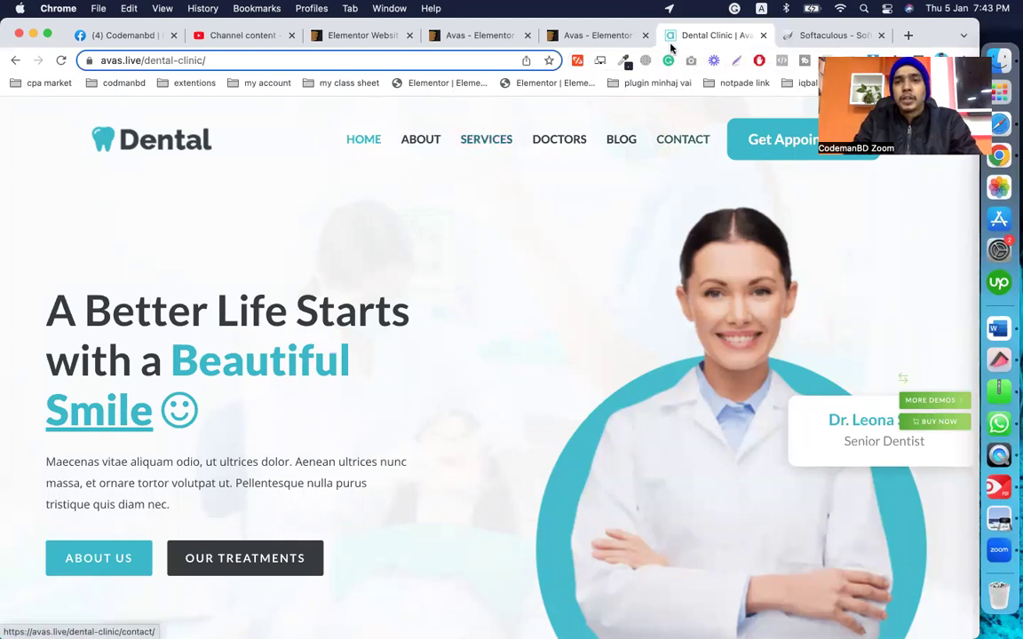
click(828, 35)
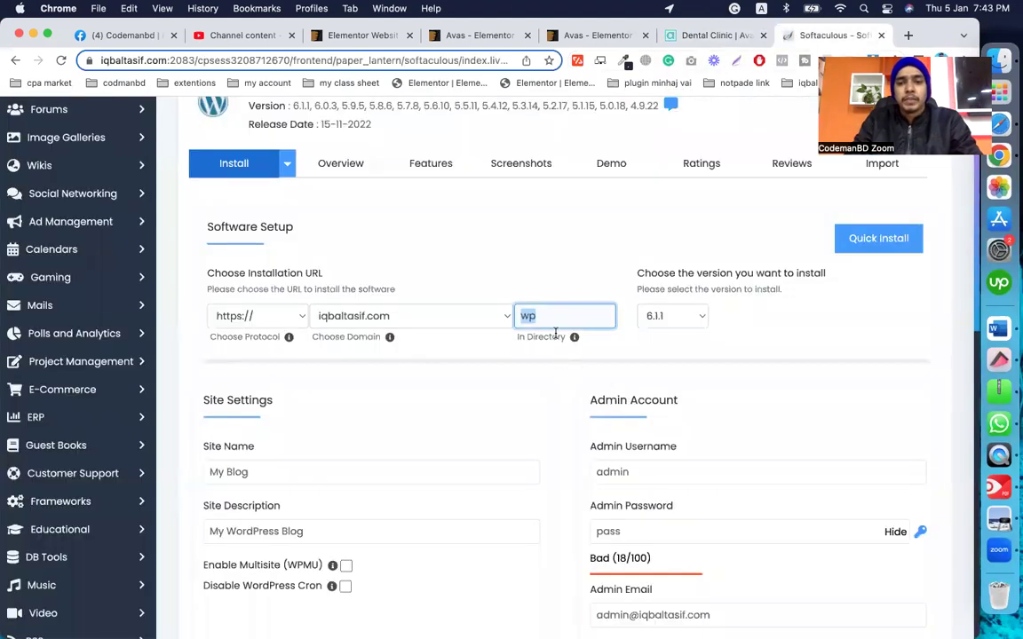
text(cd)
key(BackSpace)
key(BackSpace)
text(c)
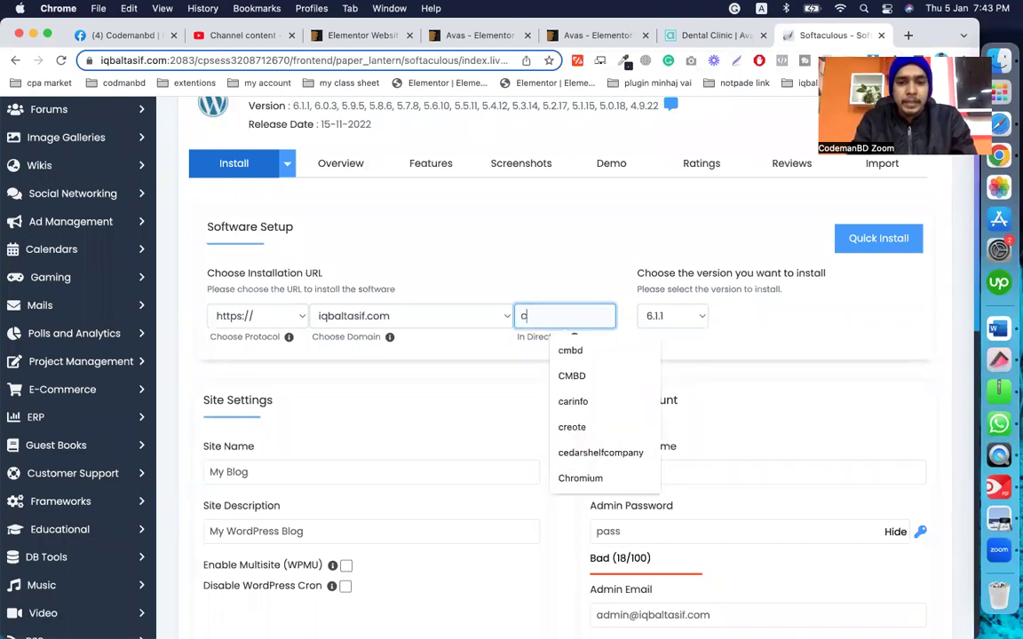
click(583, 377)
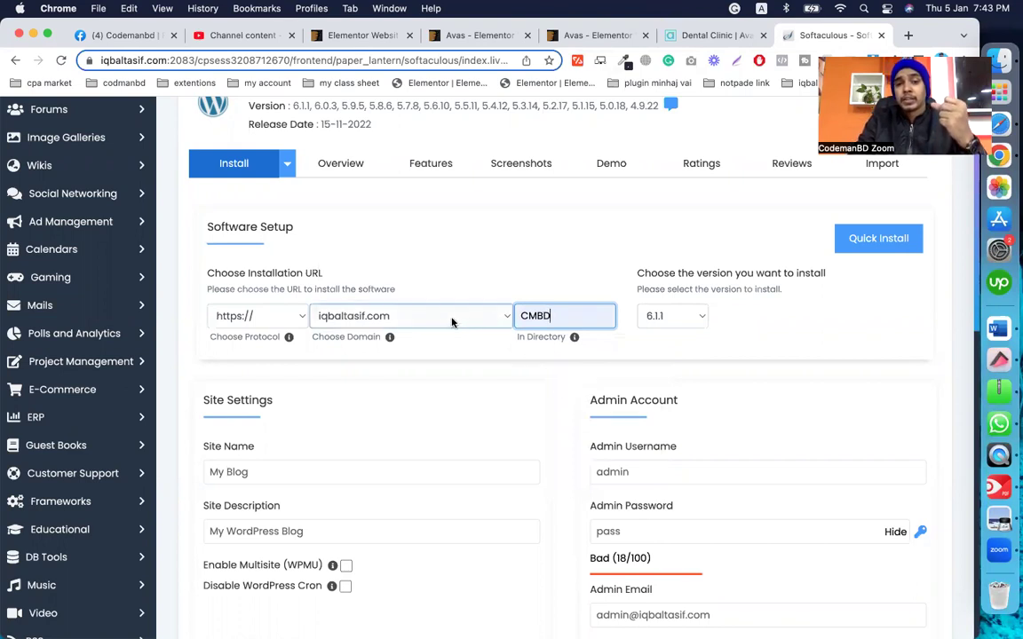
Step: Enter a new strong admin password and scroll down to the Install button
double_click(558, 317)
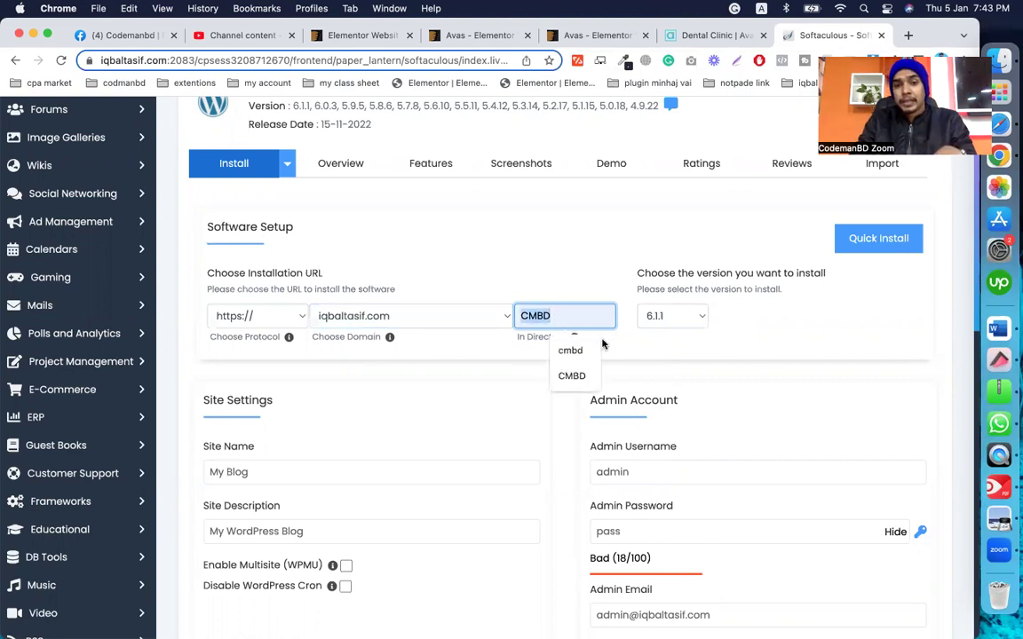
click(893, 531)
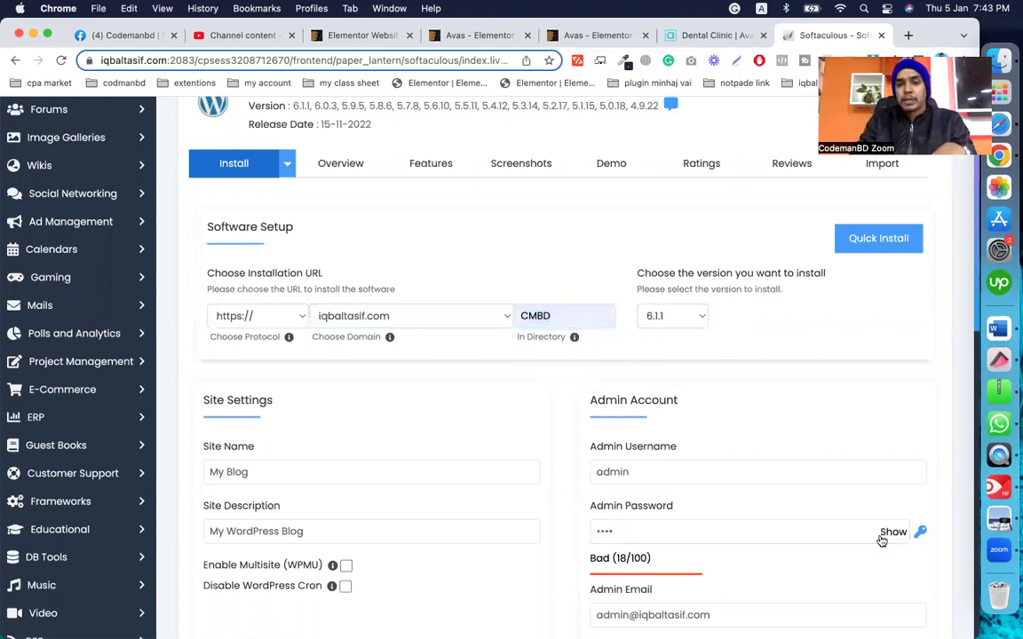
click(643, 530)
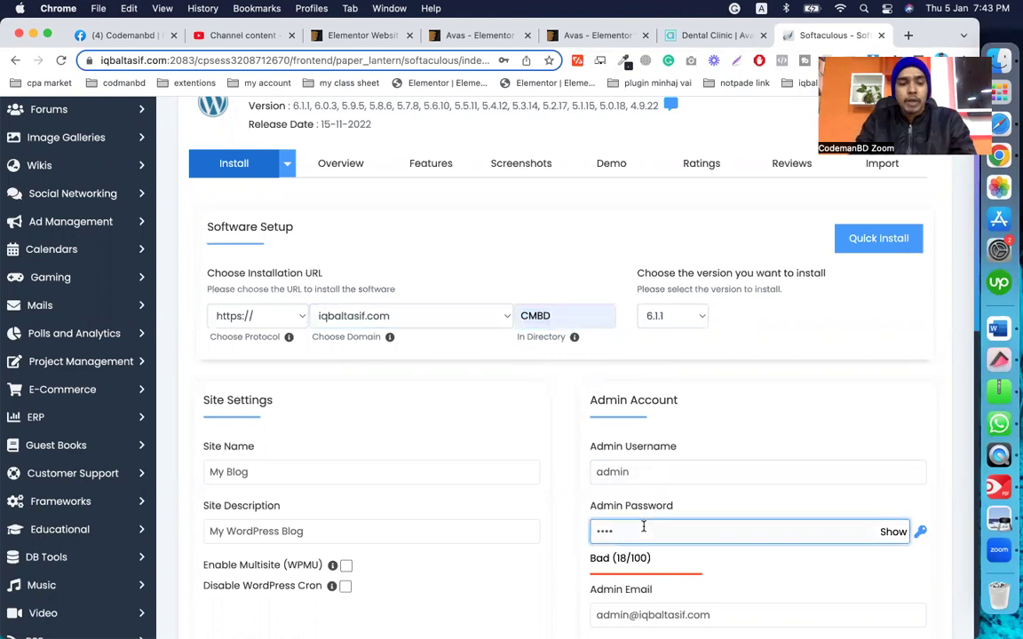
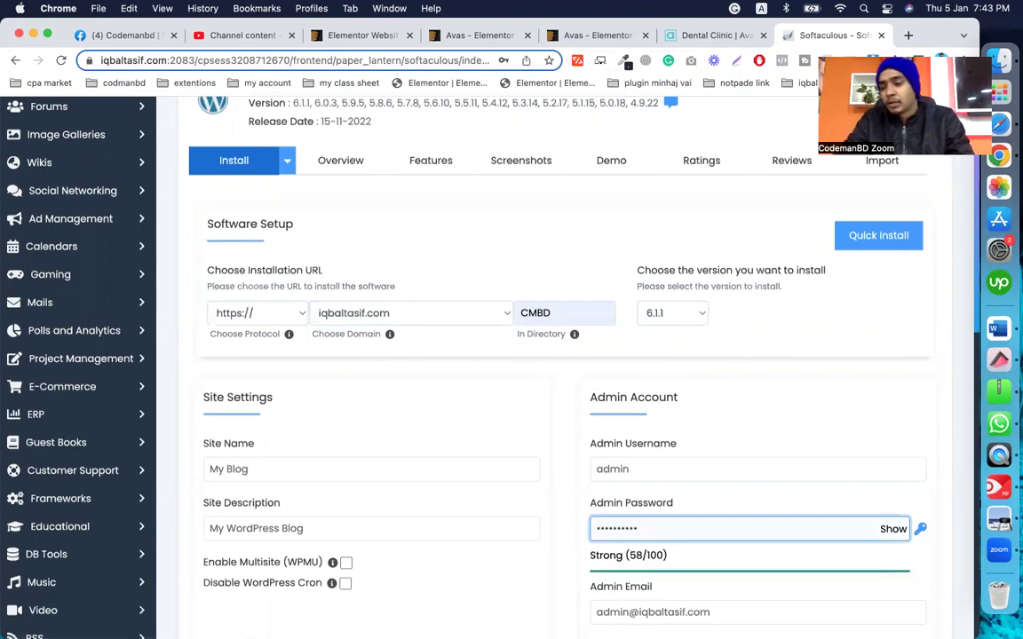
scroll(568, 373, down, 3)
scroll(649, 417, up, 2)
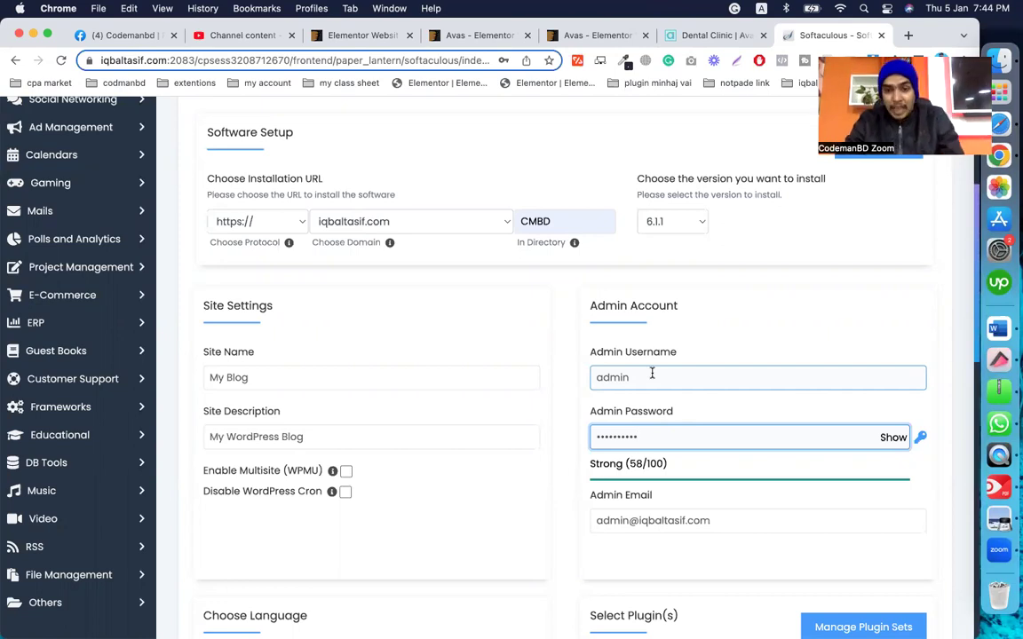
scroll(546, 541, down, 5)
scroll(556, 548, down, 5)
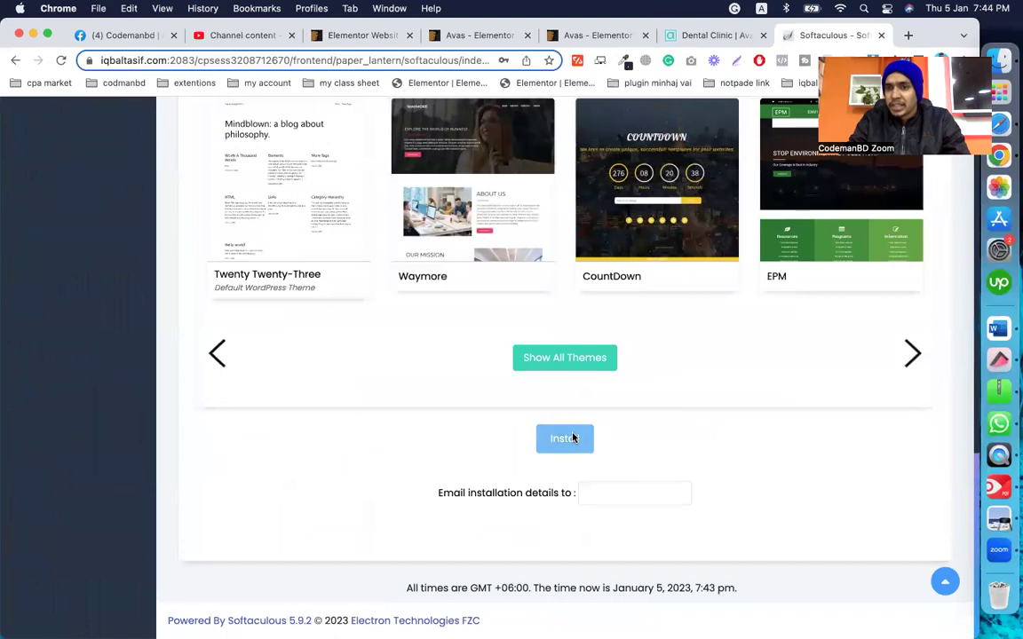
Step: Install WordPress 6.1.1 at iqbaltasif.com/CMBD and open its Administrative URL
click(565, 438)
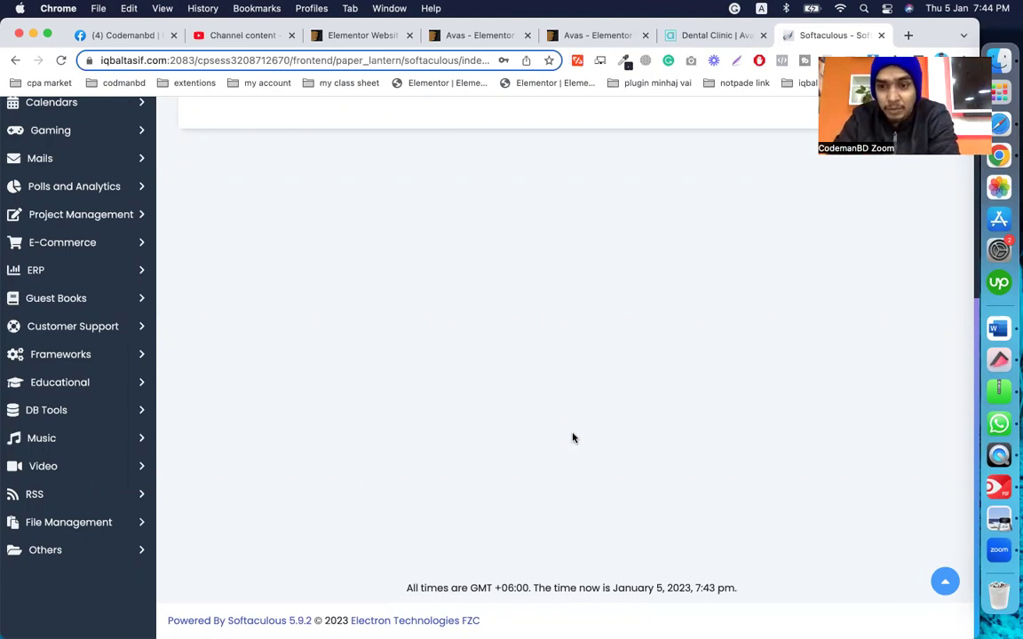
scroll(572, 438, up, 10)
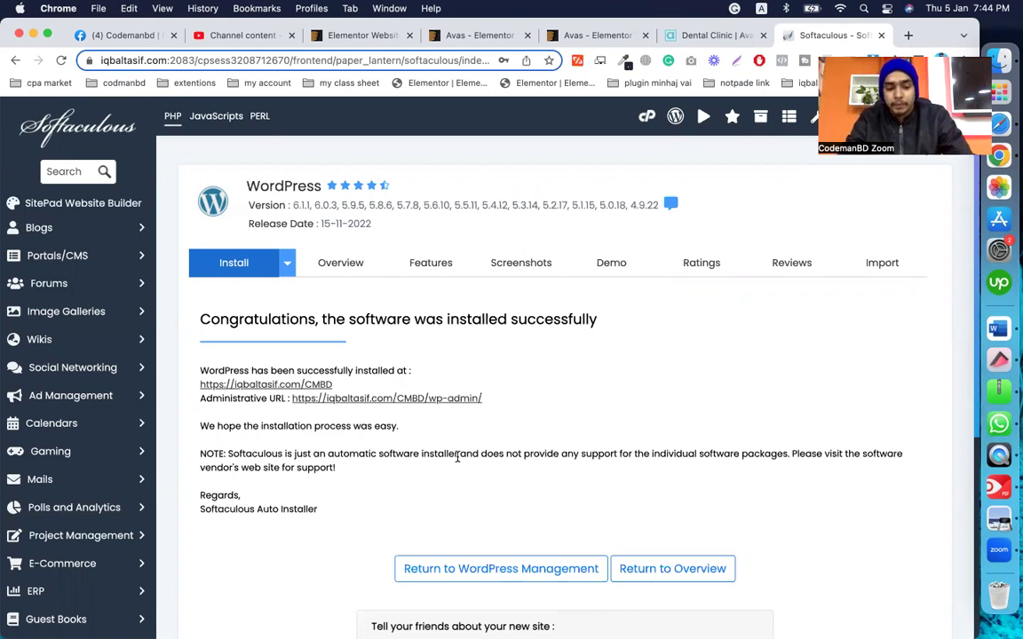
click(377, 400)
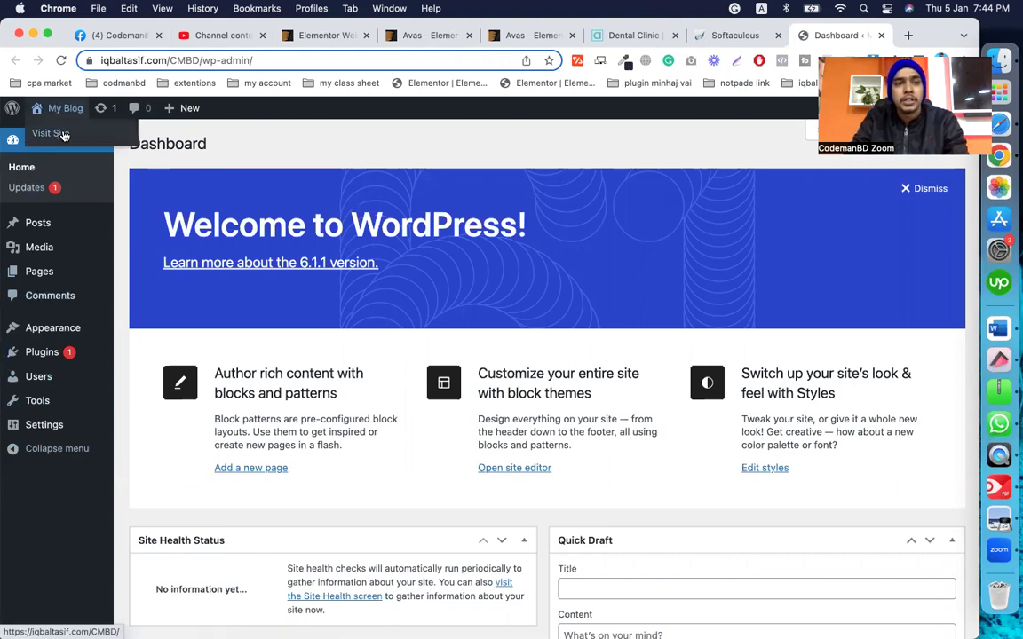
Step: View the new site's My Blog homepage in a separate tab, then return to the admin
right_click(63, 135)
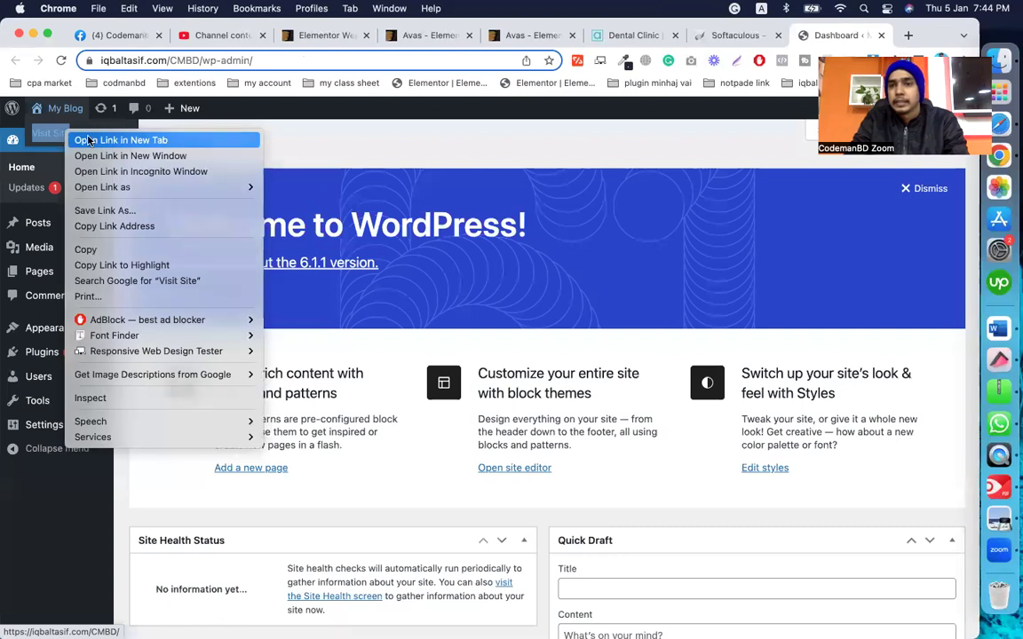
click(80, 126)
click(842, 34)
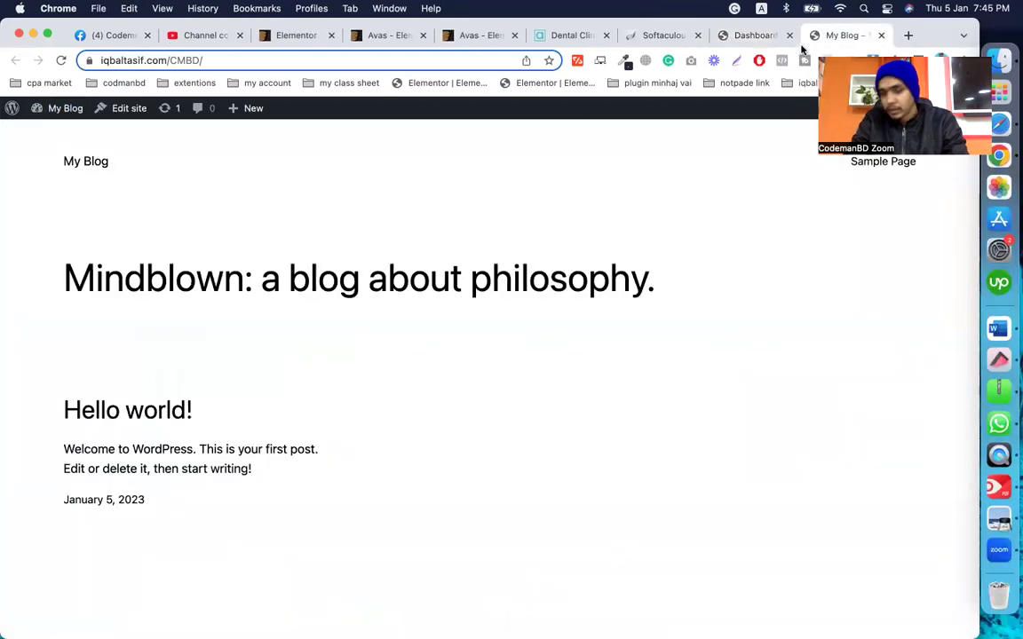
scroll(297, 336, down, 3)
scroll(297, 336, up, 4)
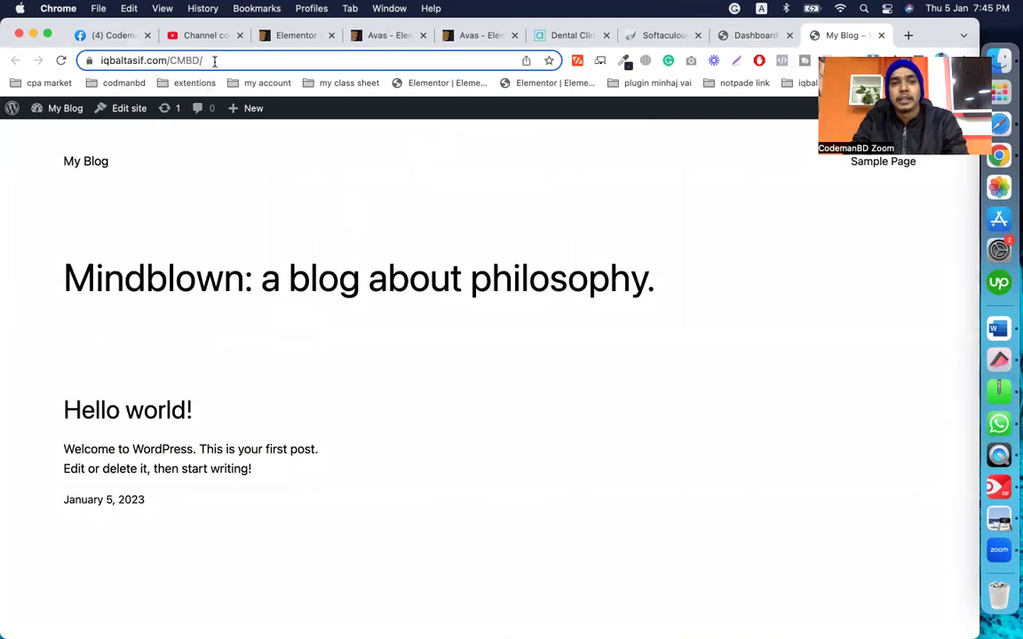
click(731, 35)
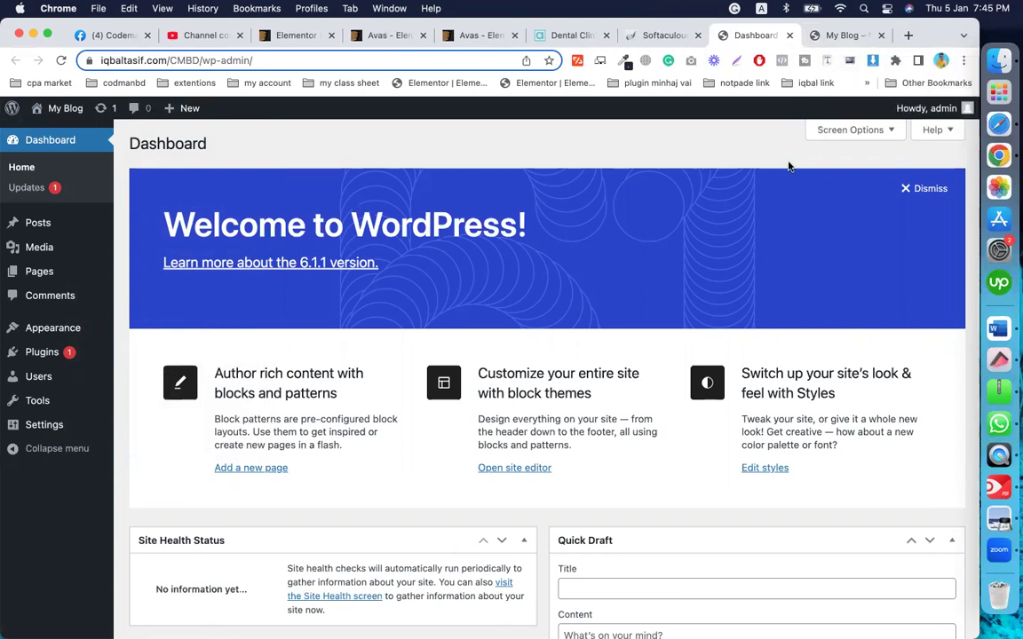
Step: Dismiss the Welcome panel and hide Events and News, Quick Draft, Activity, At a Glance and Site Health widgets
click(927, 190)
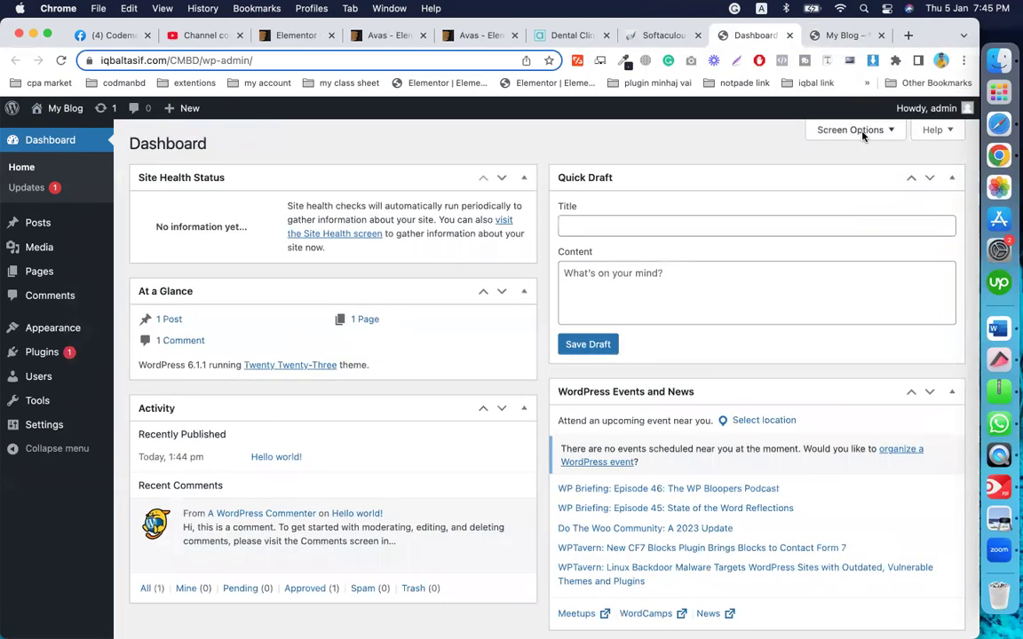
click(858, 131)
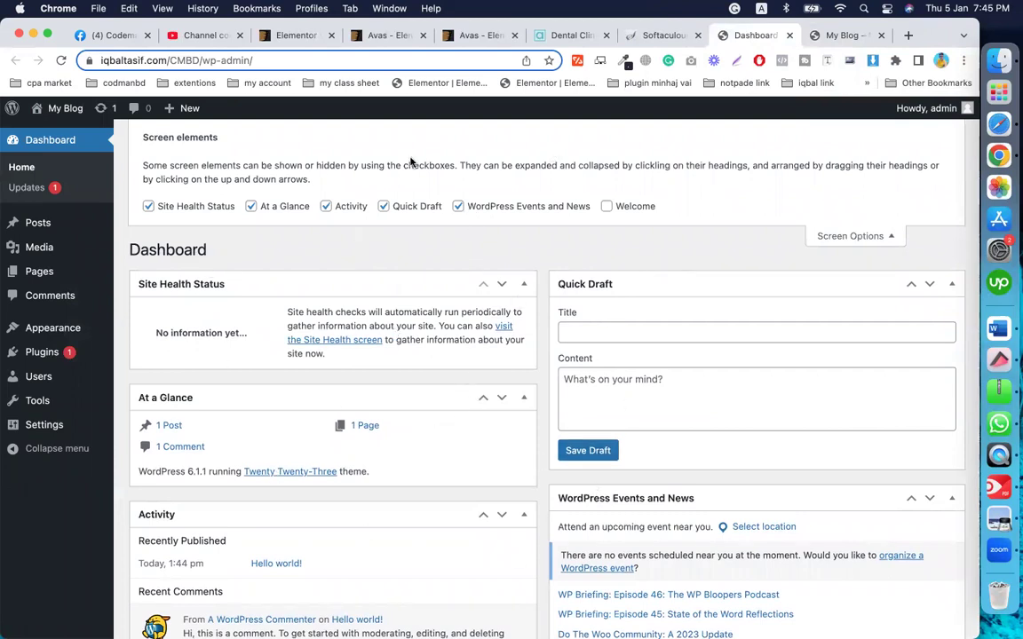
click(458, 206)
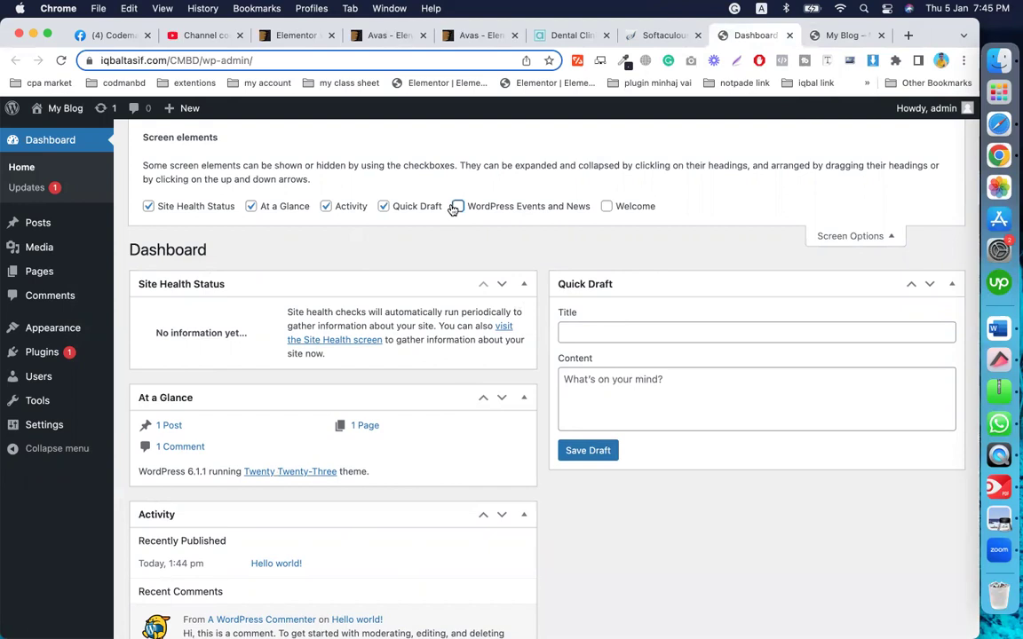
click(382, 207)
click(325, 206)
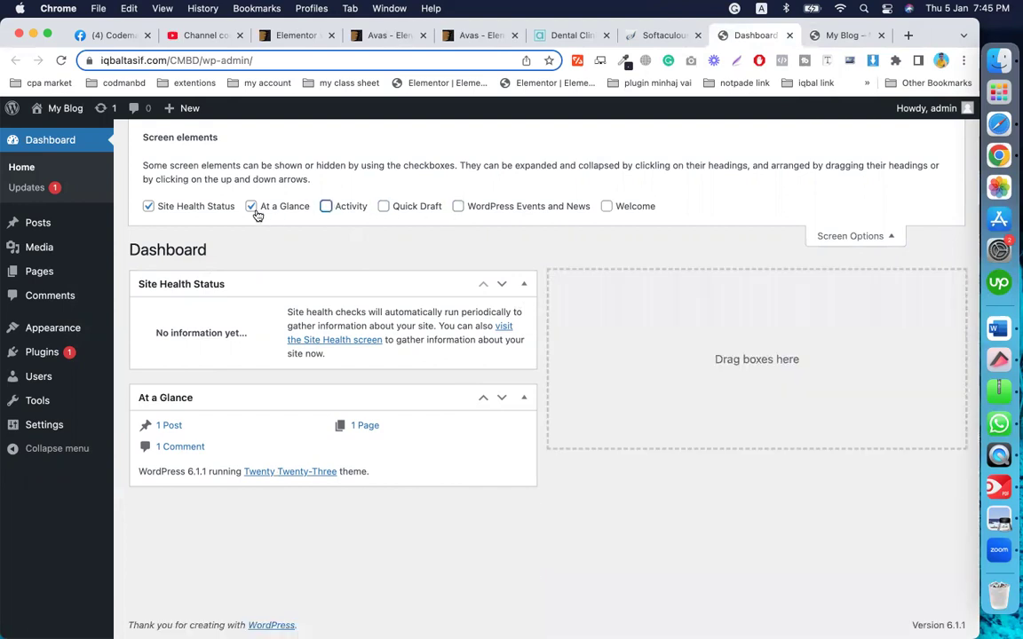
click(251, 207)
click(148, 206)
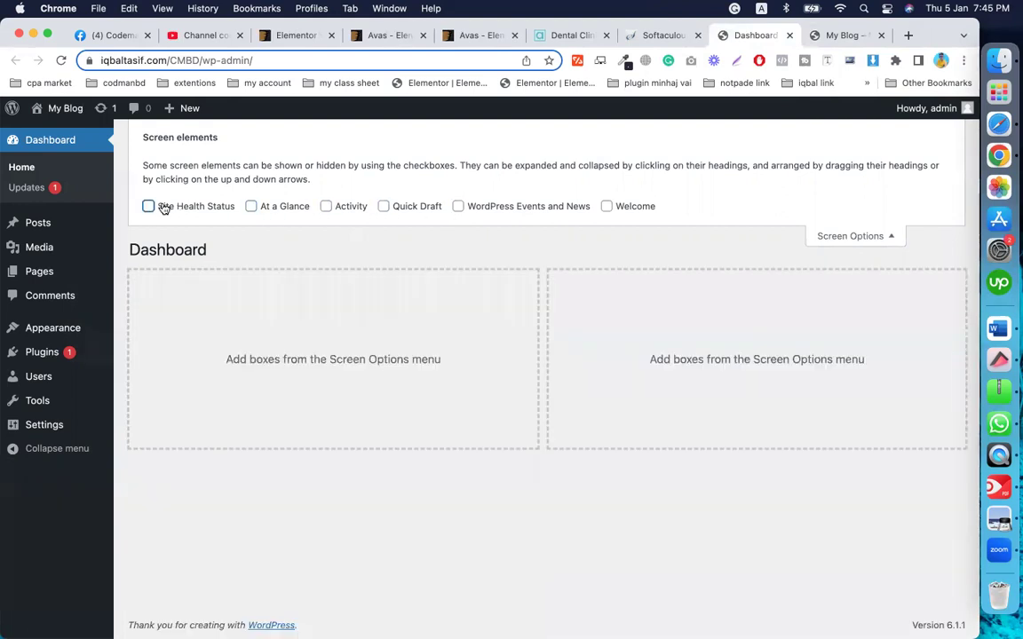
click(839, 235)
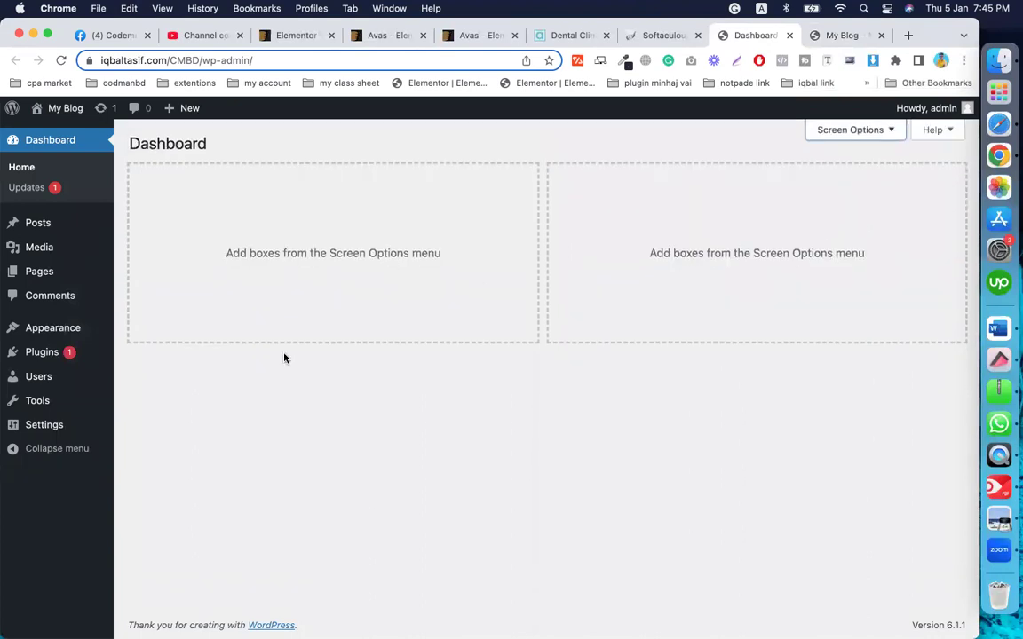
click(27, 139)
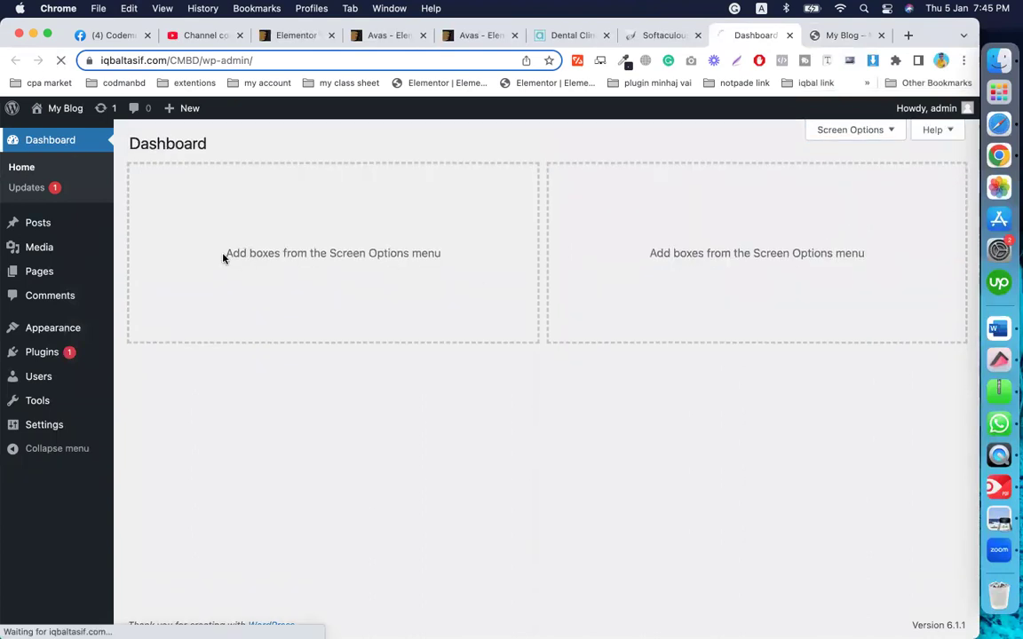
Step: Activate the Twenty Twenty-Two theme in Appearance > Themes
click(41, 331)
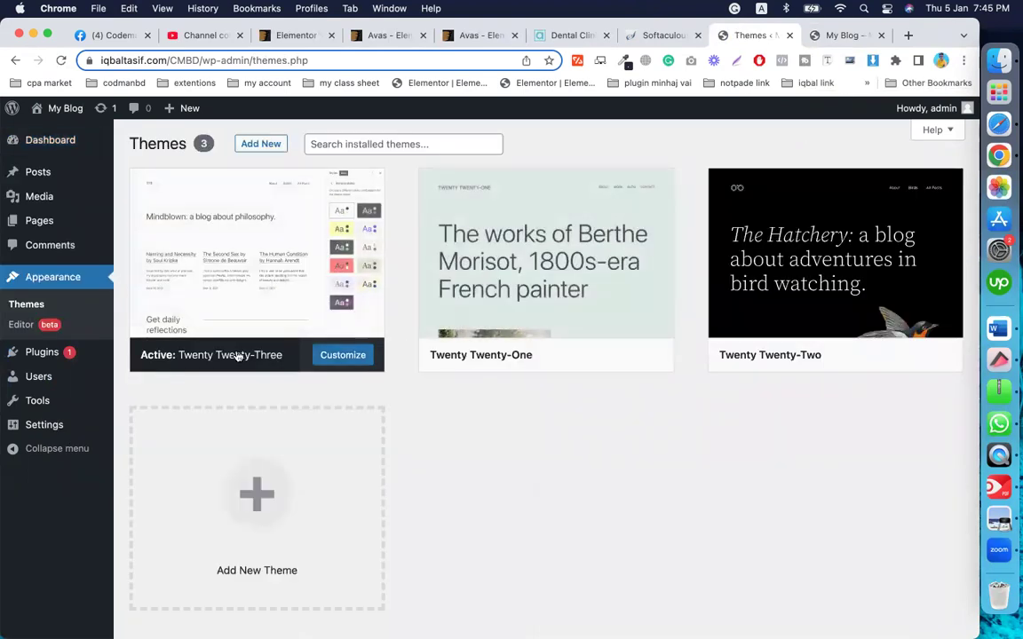
mouse_move(587, 346)
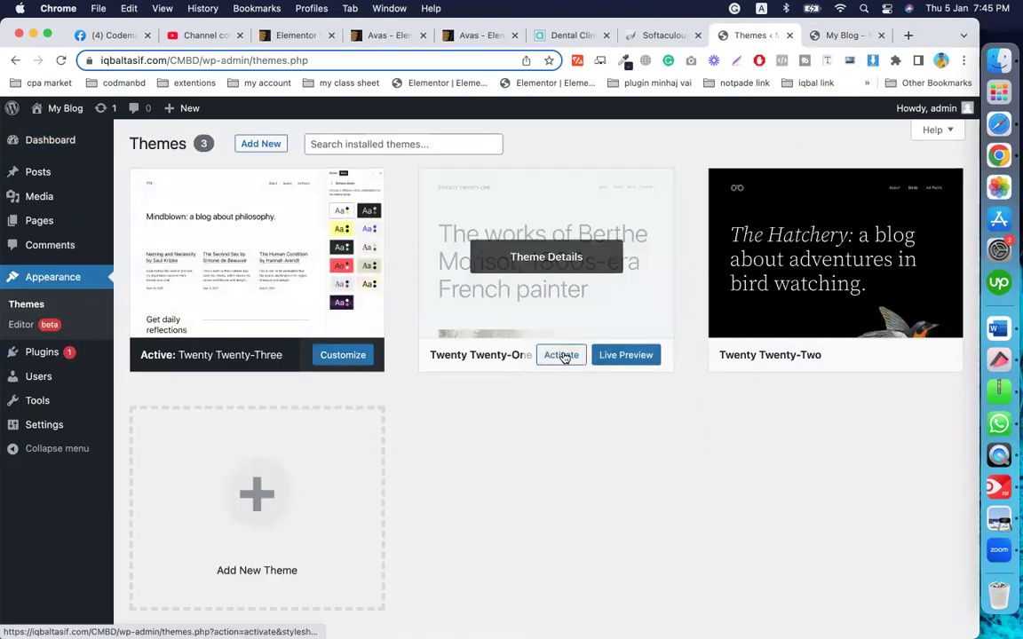
mouse_move(771, 361)
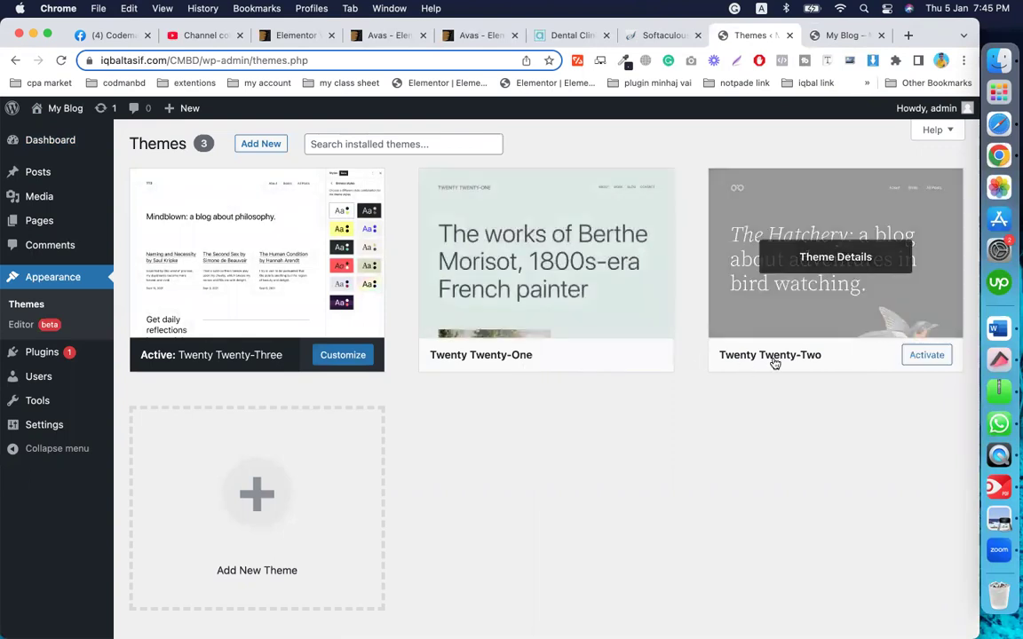
click(909, 356)
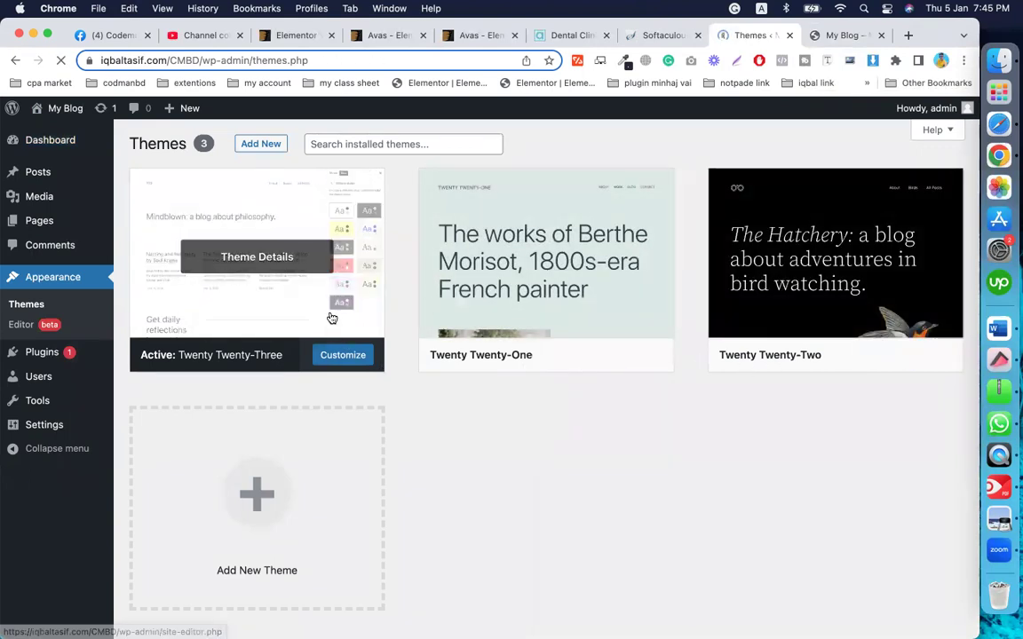
Step: Delete the Twenty Twenty-One and Twenty Twenty-Three themes
click(573, 351)
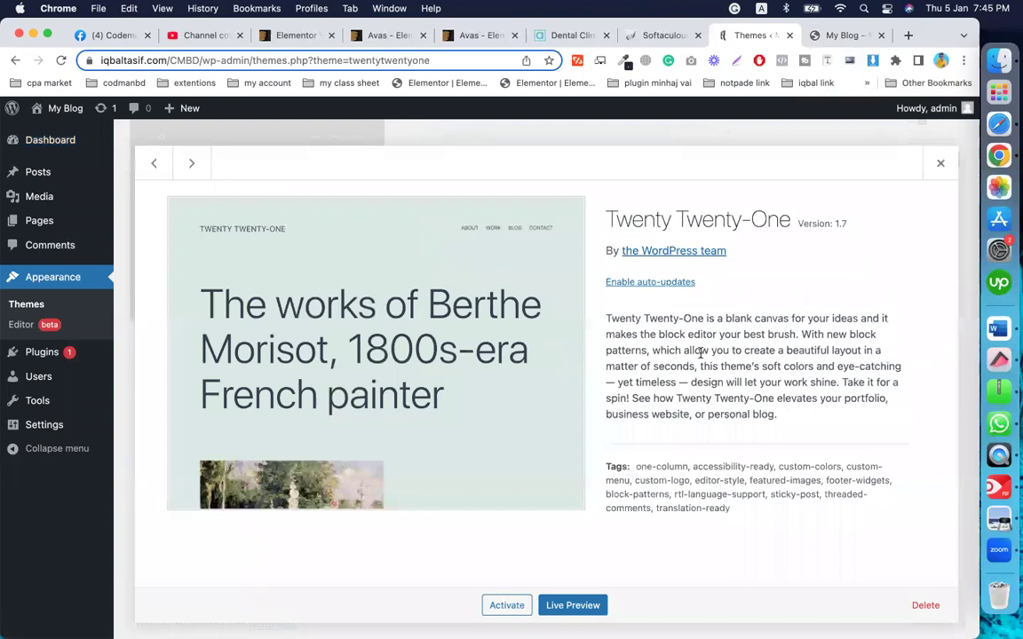
click(923, 604)
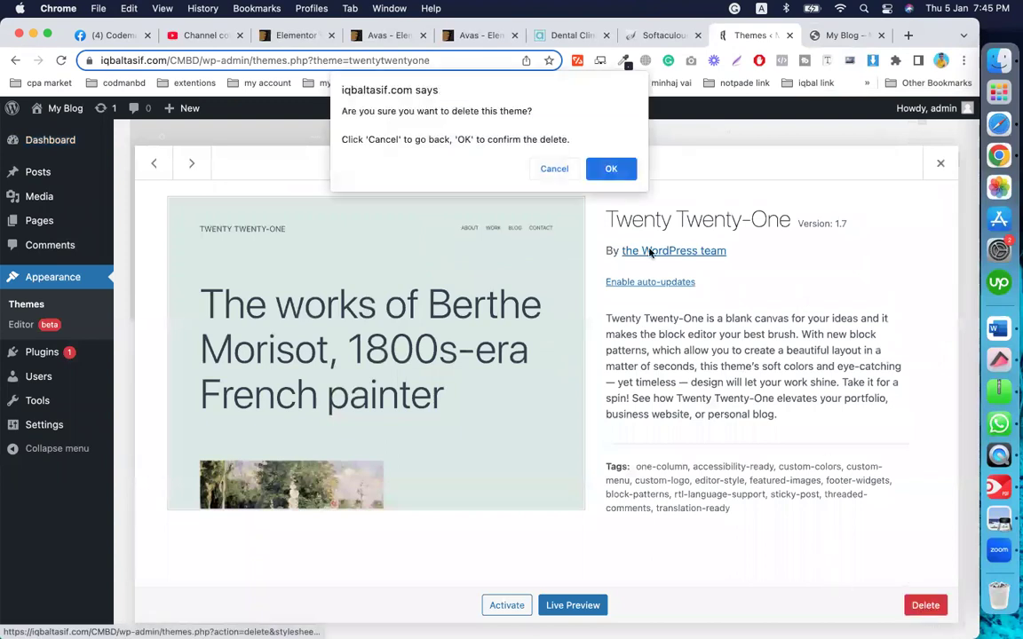
click(611, 168)
mouse_move(587, 315)
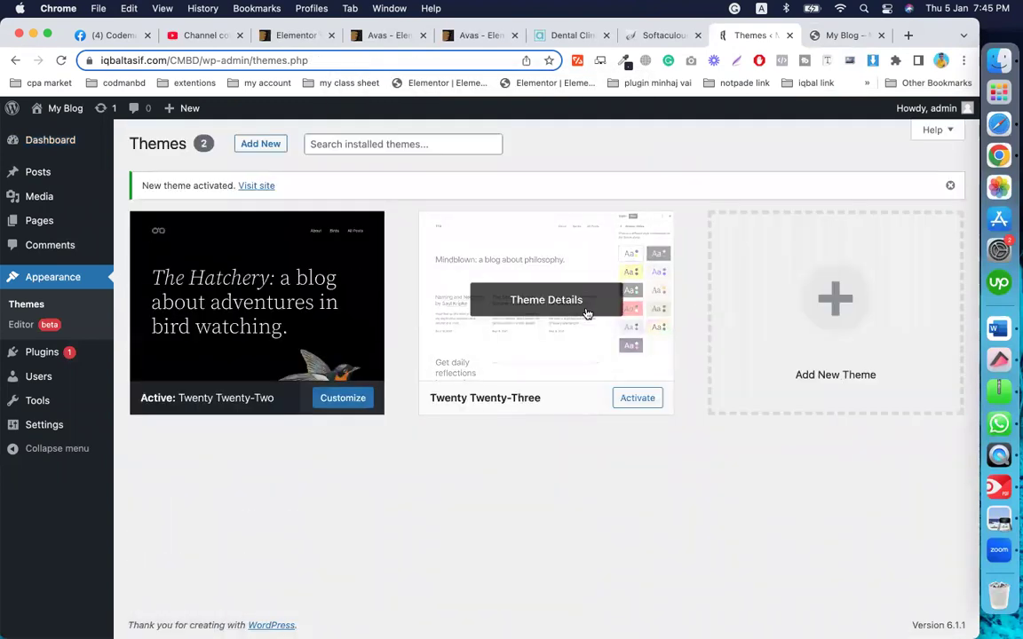
click(599, 340)
click(925, 606)
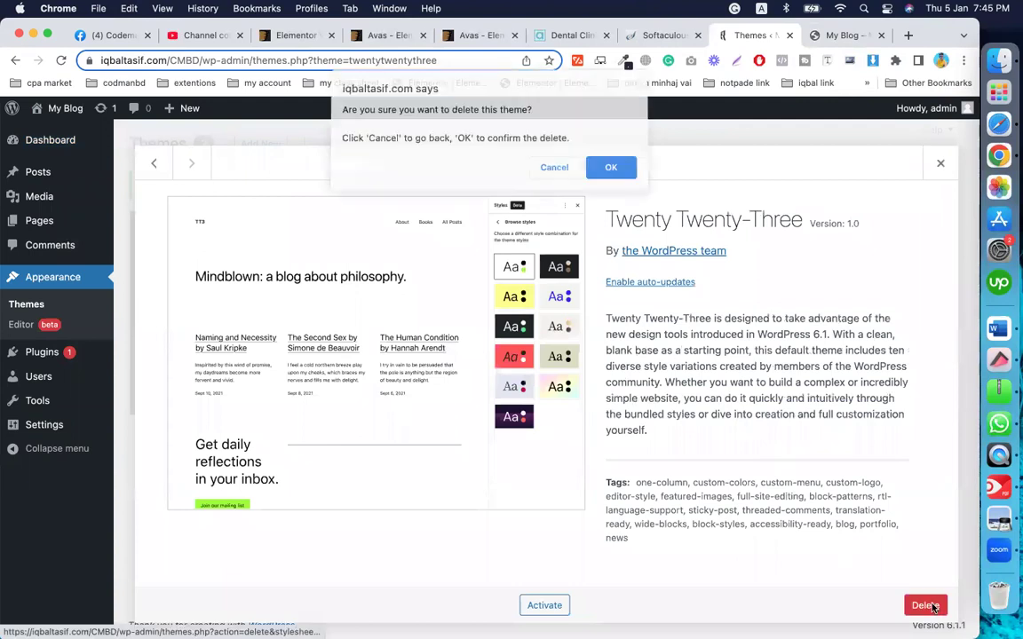
click(613, 177)
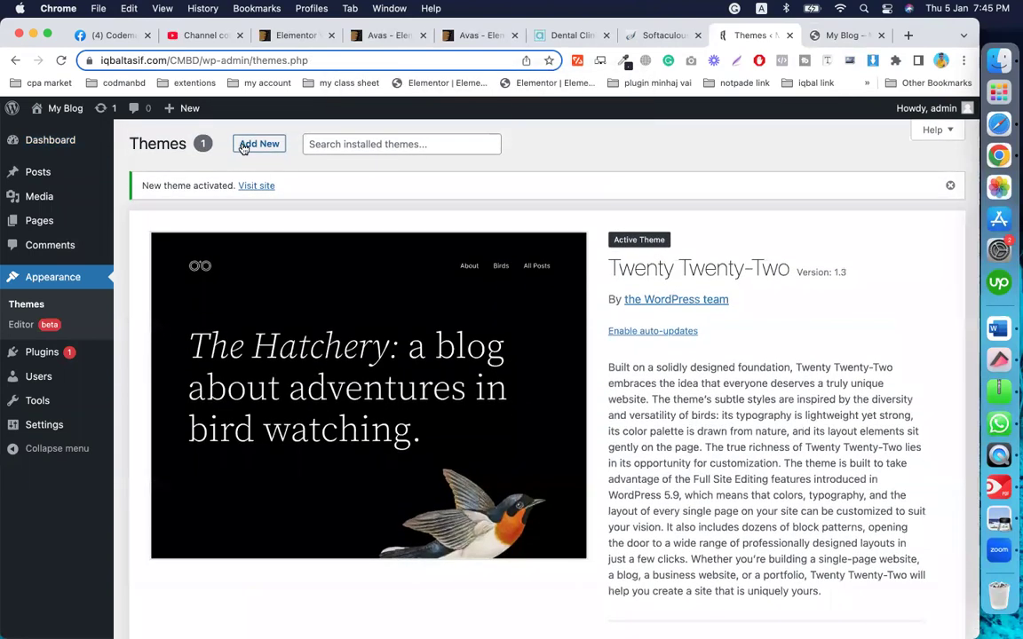
click(249, 144)
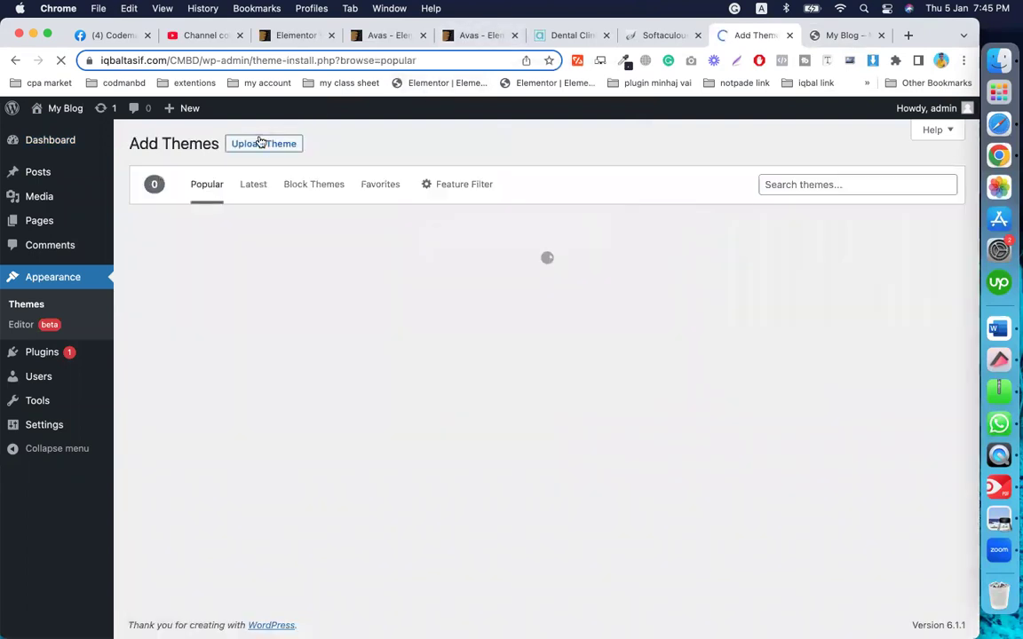
Step: Upload theme/avas.zip as a new theme and start installing it
click(264, 144)
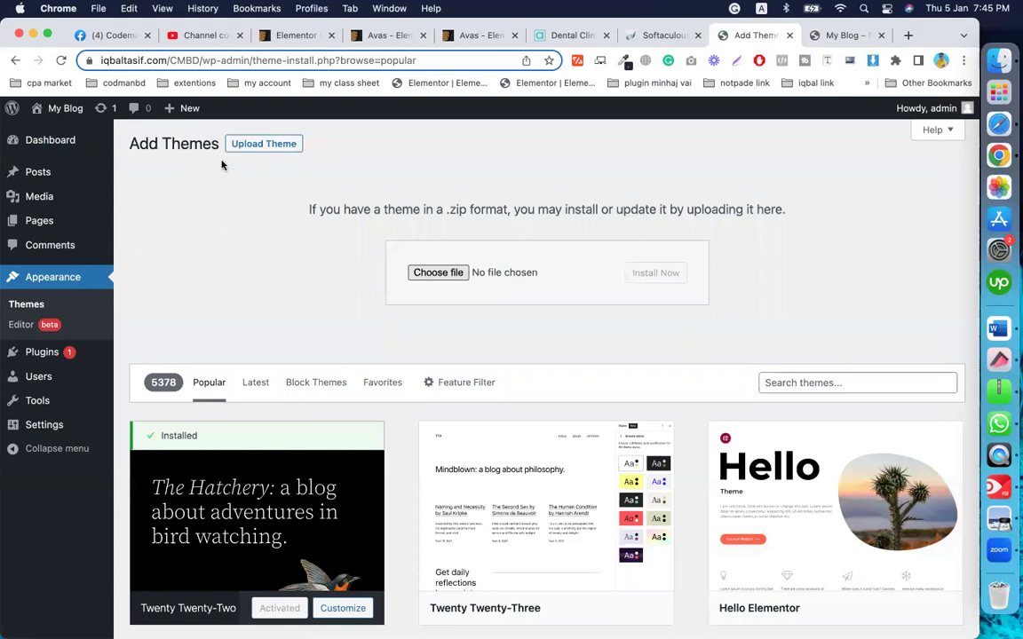
click(439, 272)
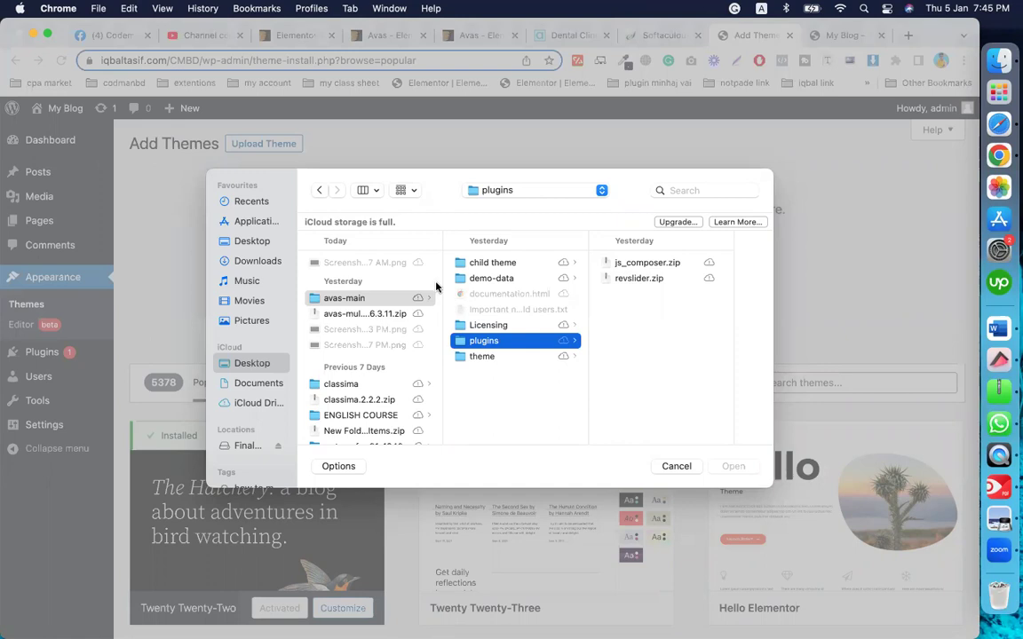
click(485, 358)
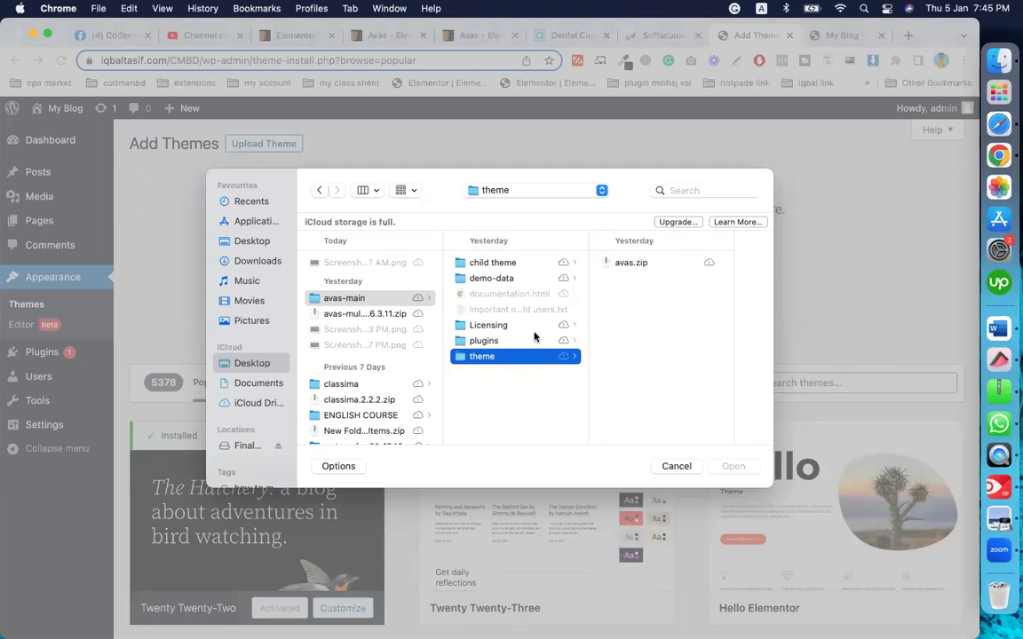
click(628, 264)
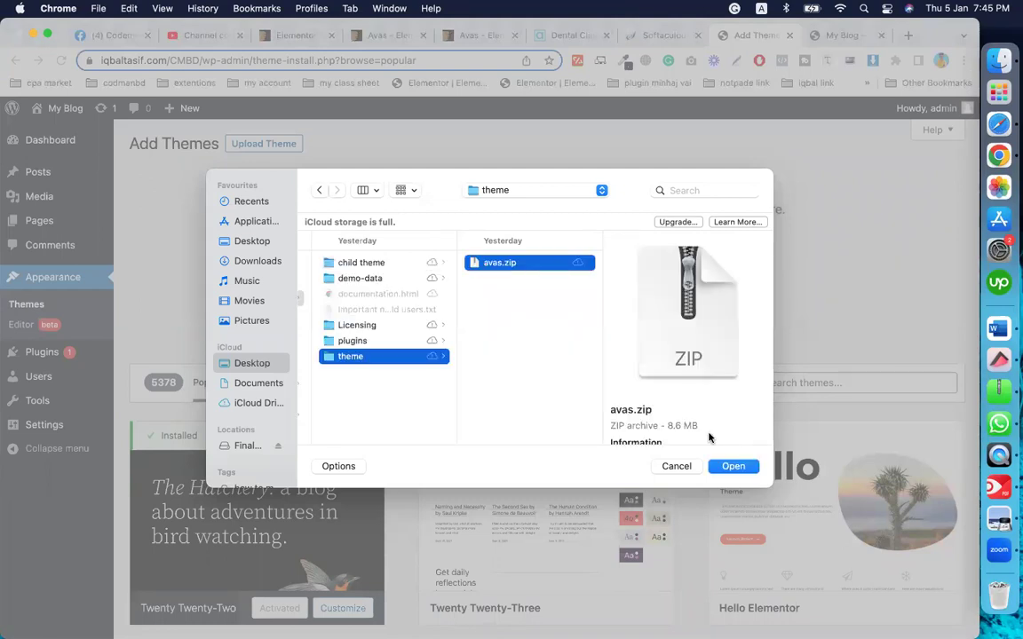
click(733, 465)
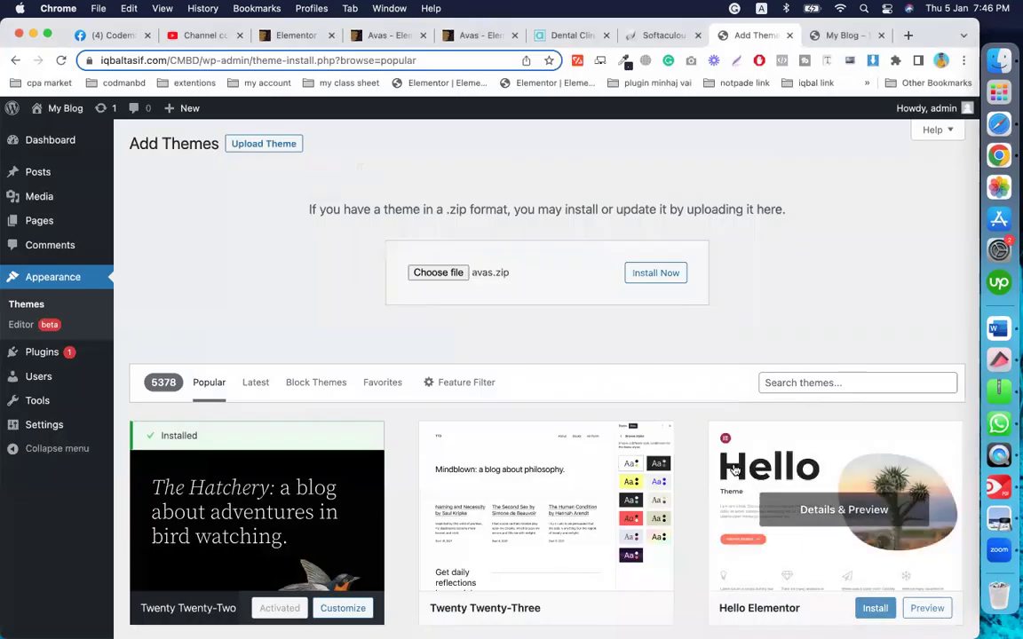
click(663, 283)
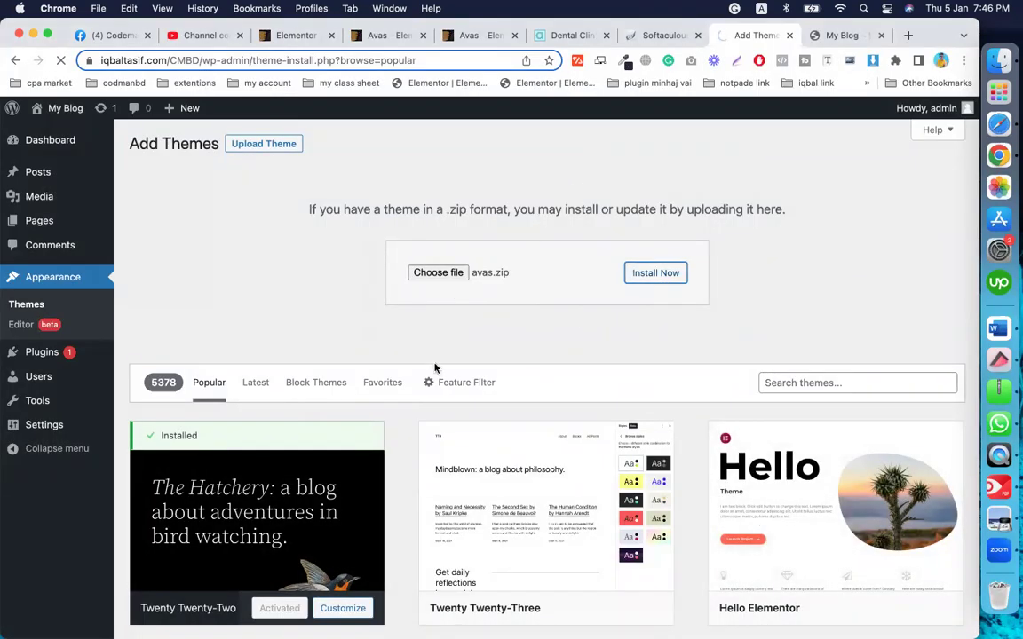
Step: Review the Avas Elementor theme listing on ThemeForest ($29 Regular License), then return to WordPress
click(393, 35)
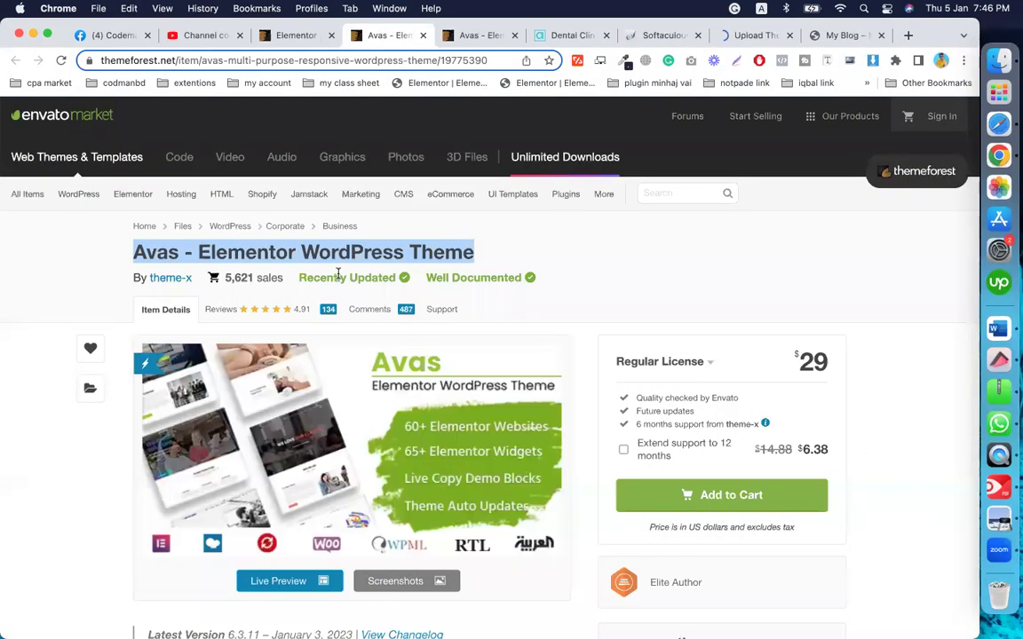
scroll(338, 274, down, 2)
scroll(338, 274, down, 1)
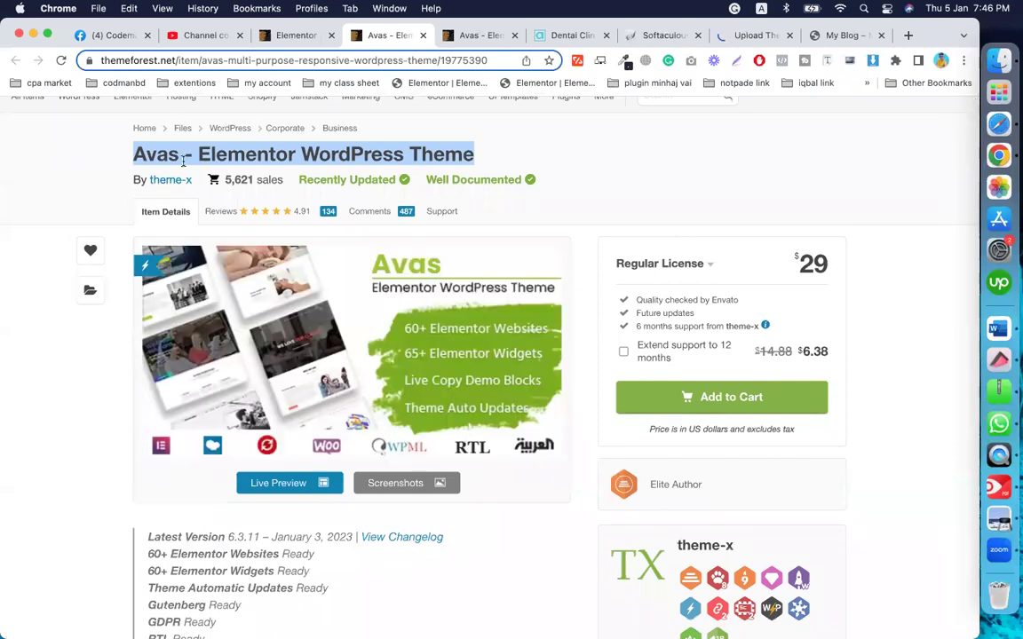
scroll(337, 293, down, 4)
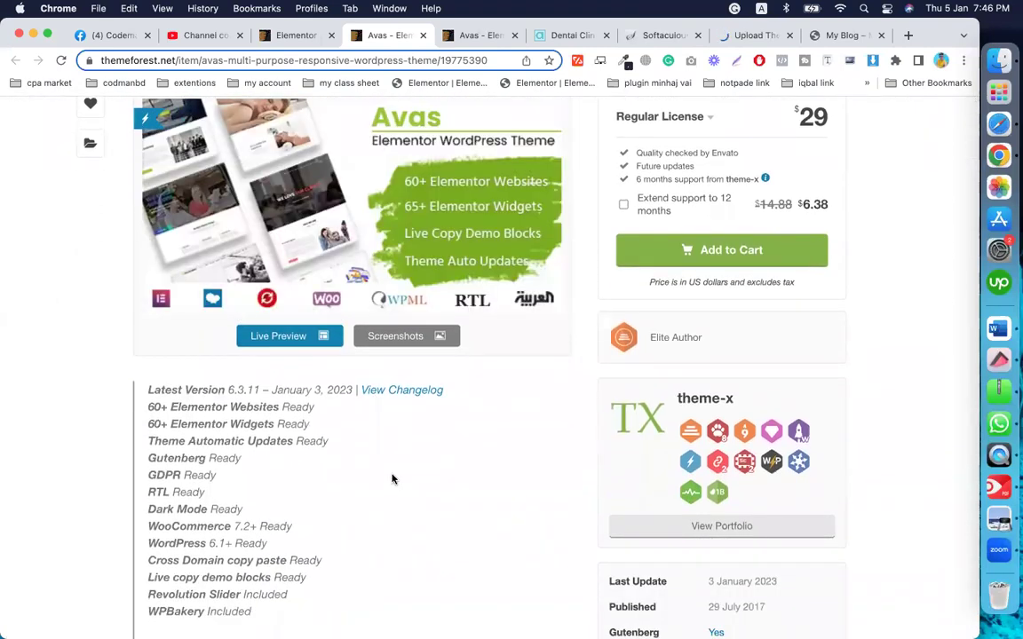
scroll(392, 478, down, 8)
scroll(393, 474, up, 10)
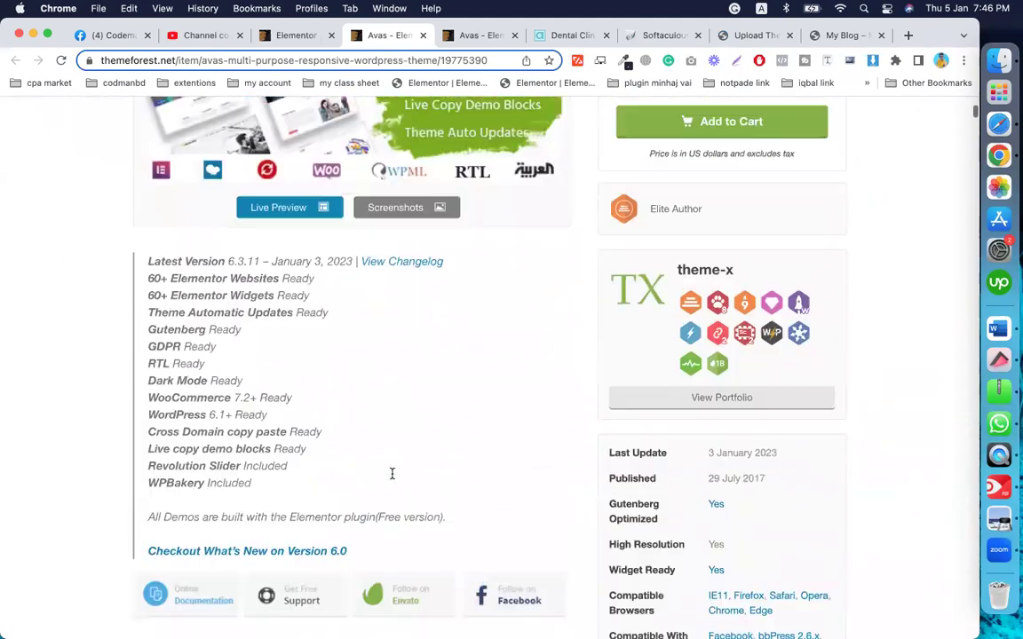
scroll(392, 475, up, 5)
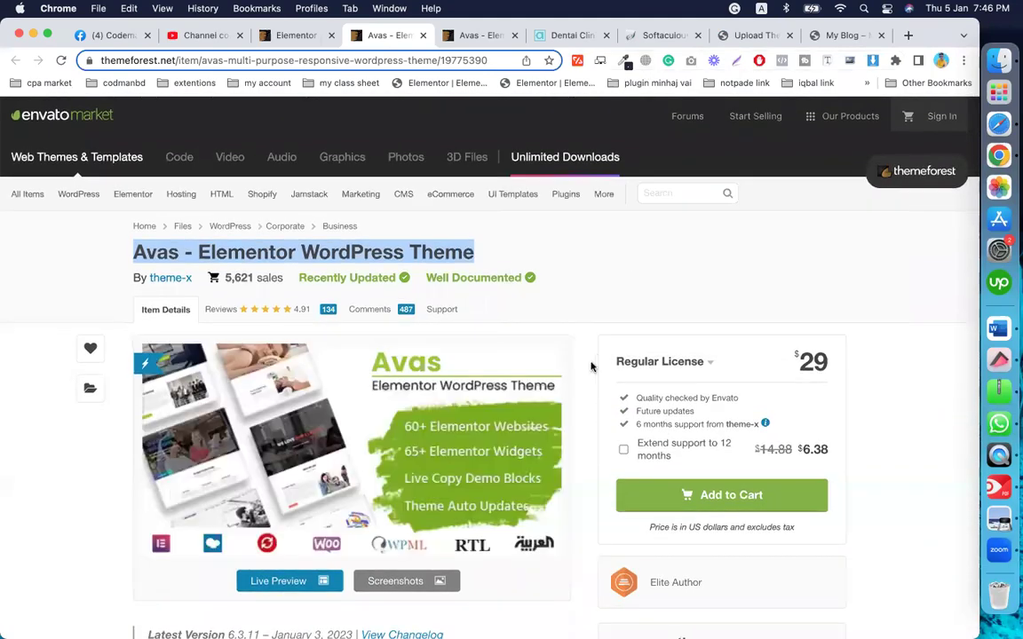
click(750, 35)
Step: Activate the Avas theme, then bulk-delete the Akismet Anti-Spam and Hello Dolly plugins
click(202, 244)
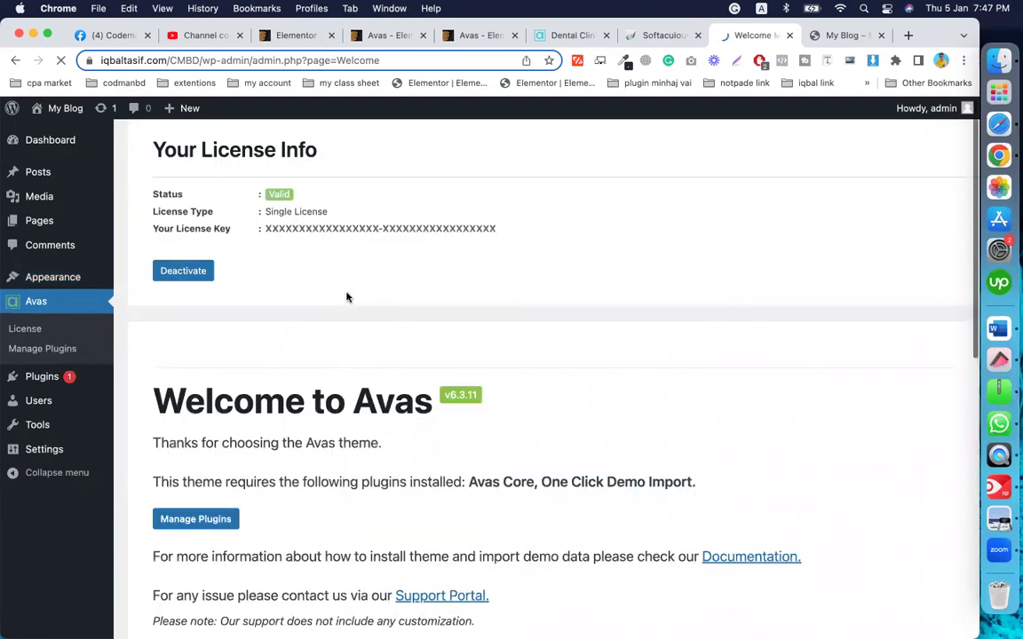
click(35, 348)
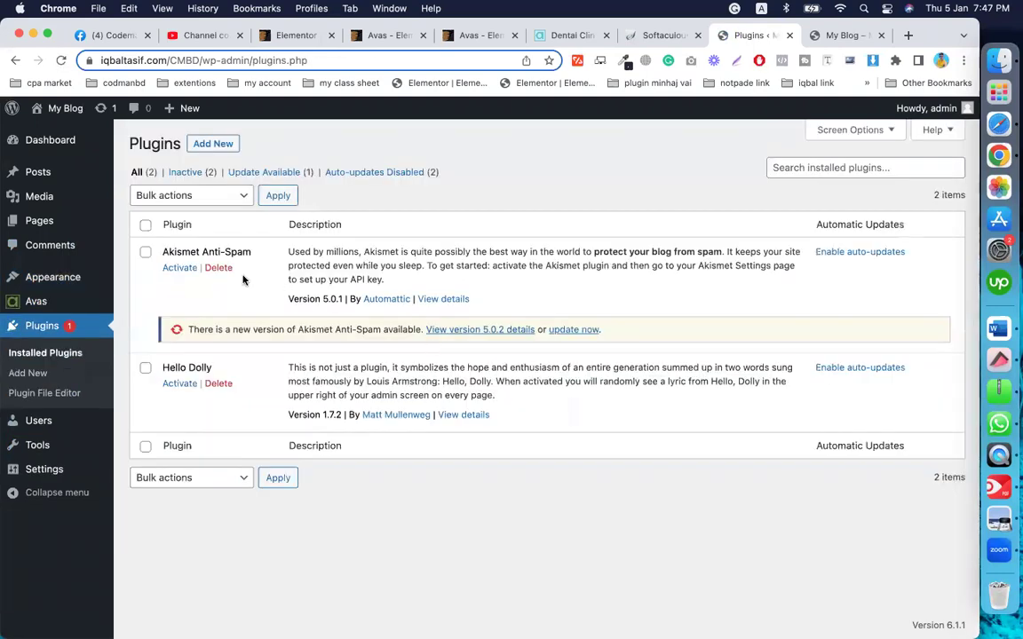
click(147, 253)
click(145, 370)
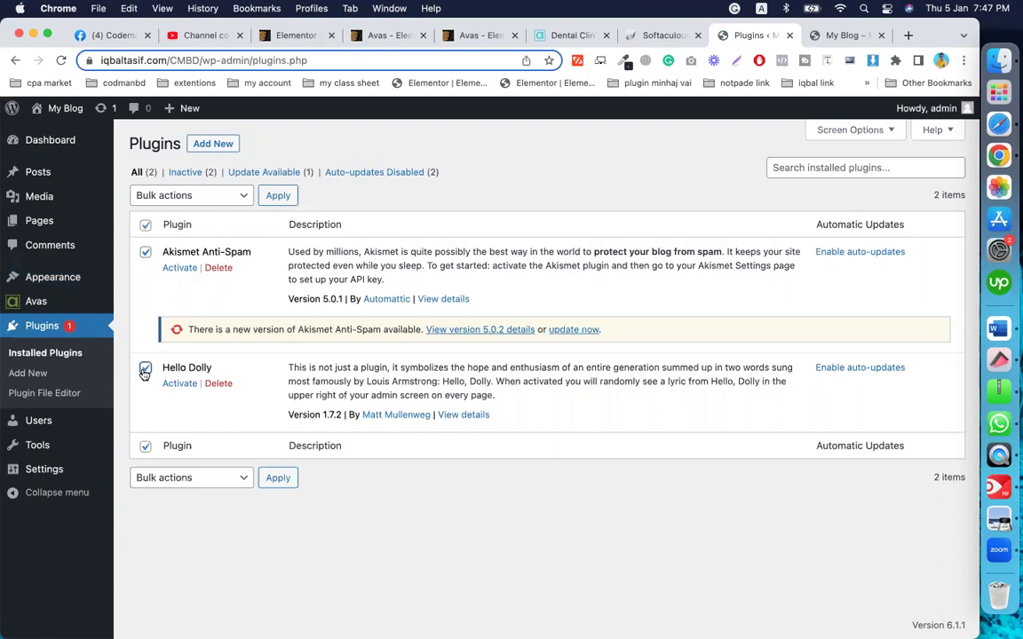
click(197, 199)
click(174, 260)
click(278, 195)
click(611, 158)
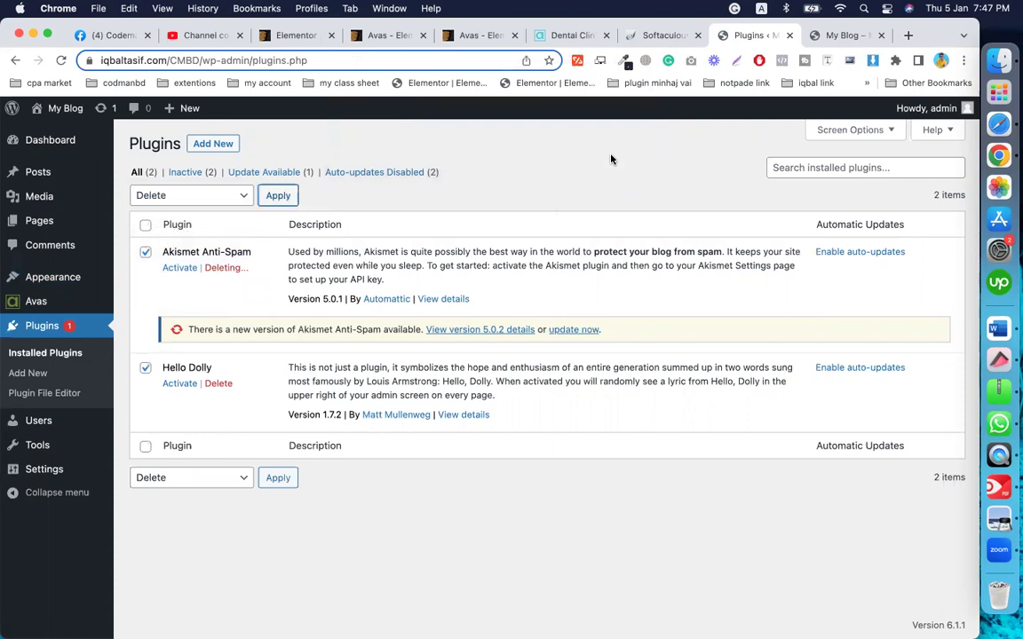
click(217, 145)
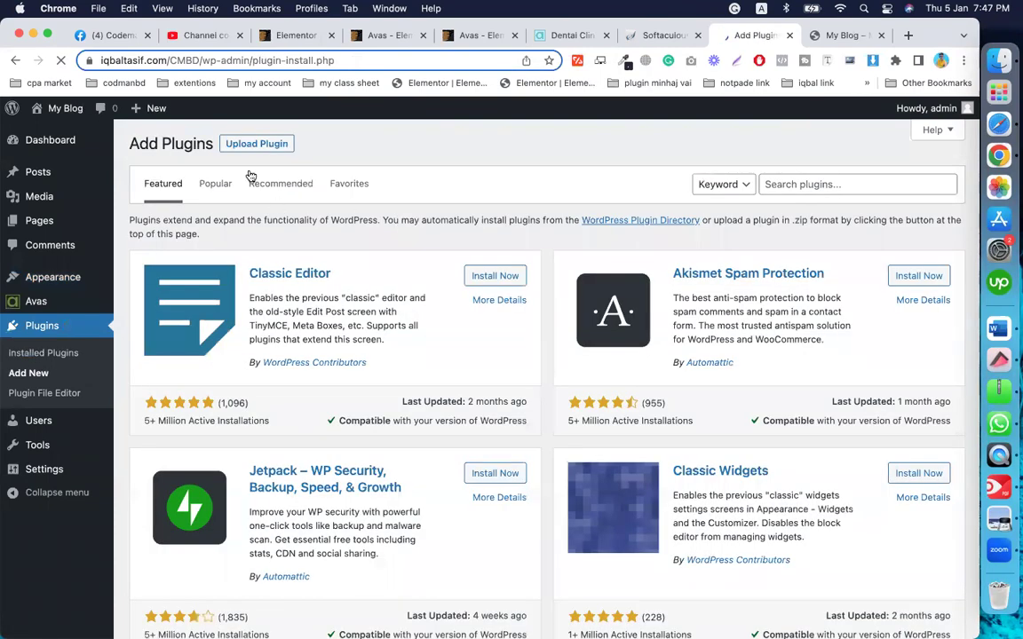
Step: Upload Desktop/avas-main/plugins/revslider.zip, install Slider Revolution 6.6.8 and activate it
click(231, 142)
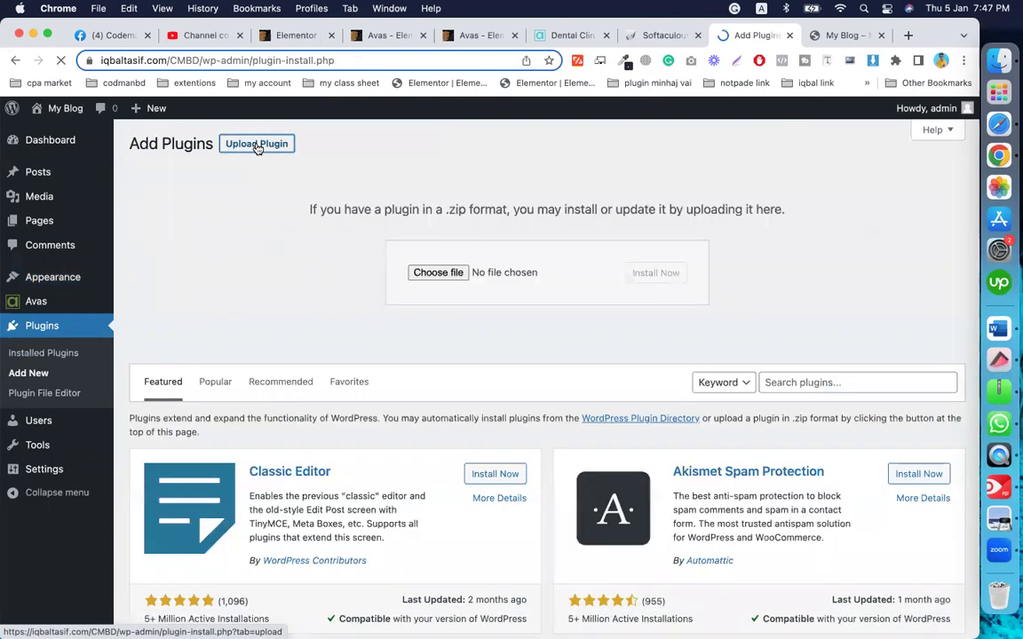
click(436, 273)
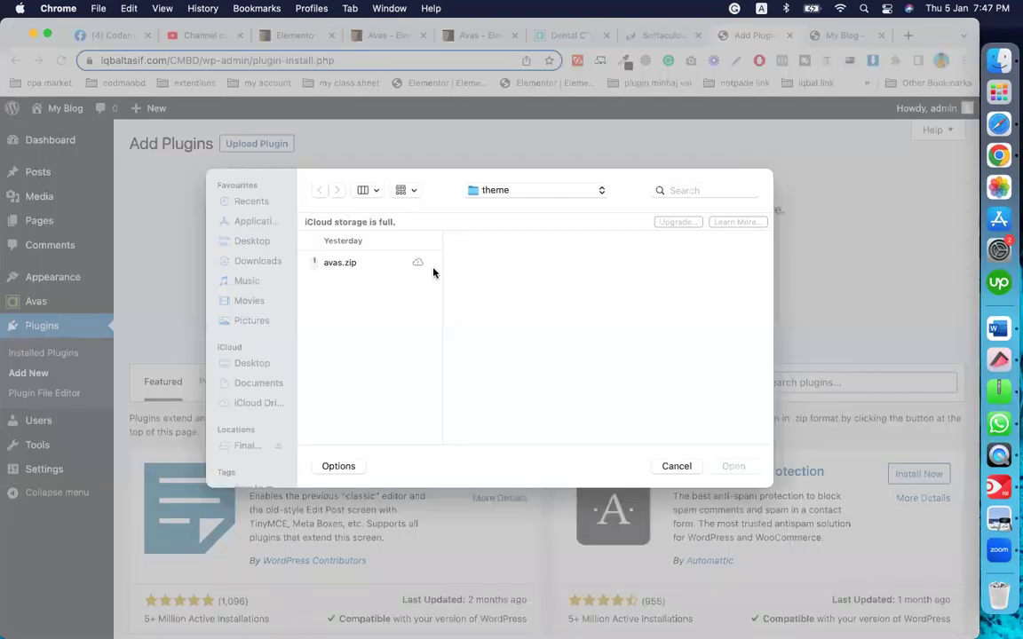
click(258, 249)
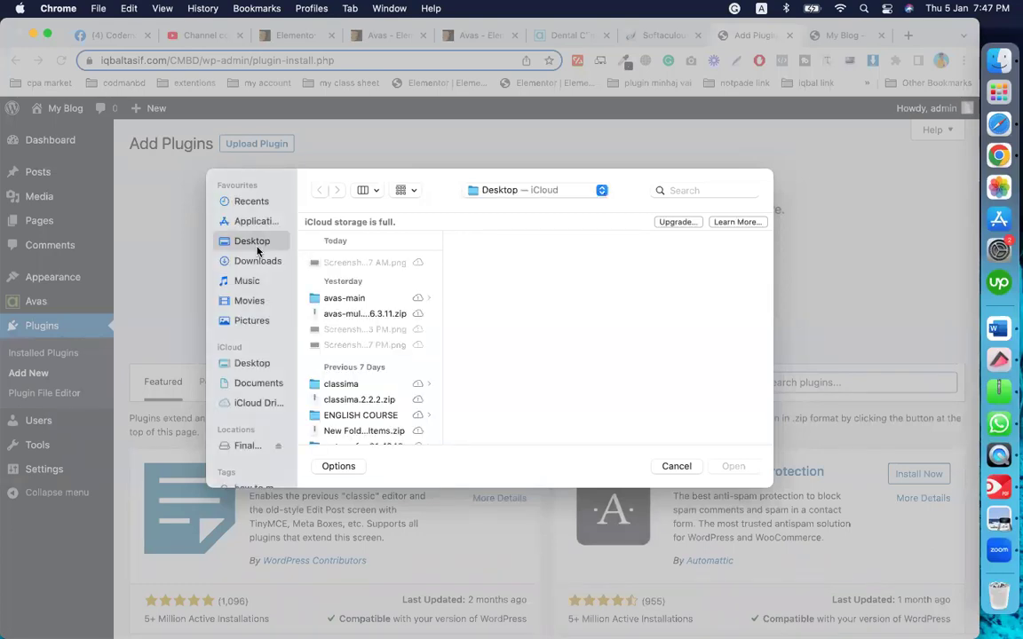
click(324, 298)
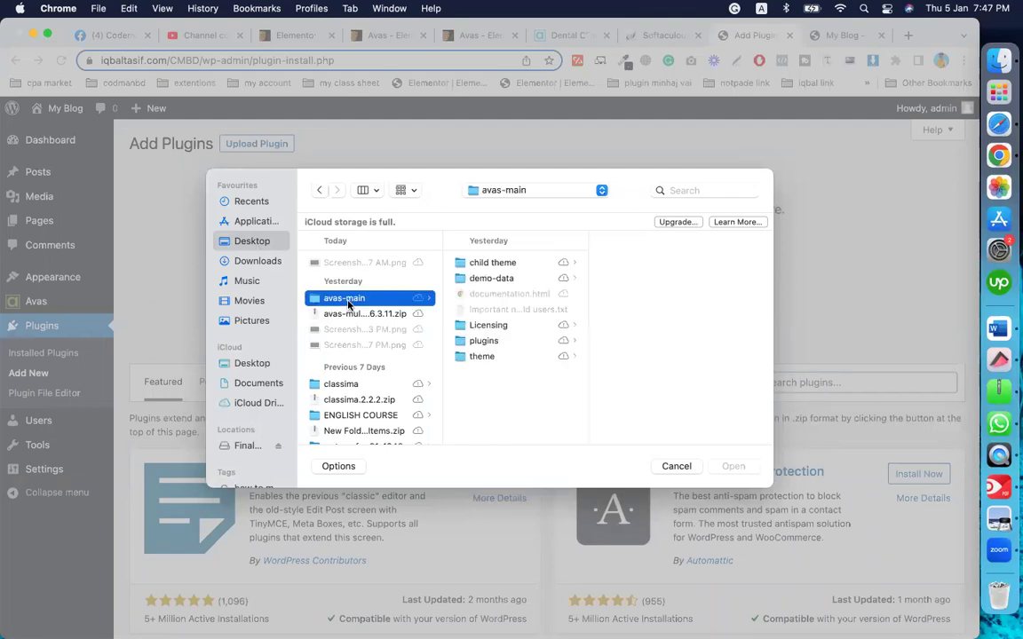
click(490, 342)
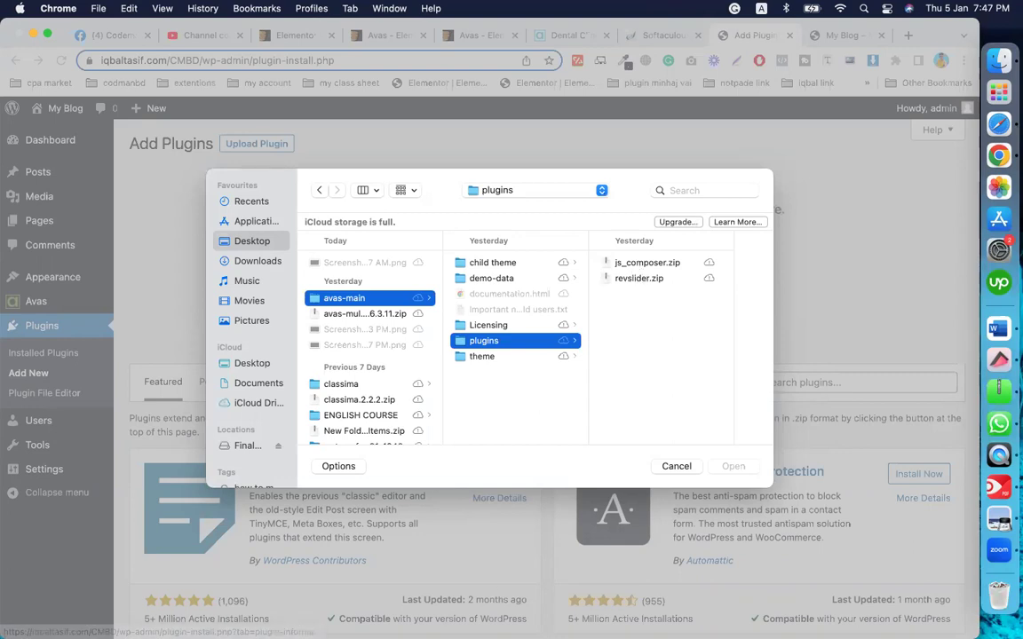
click(626, 278)
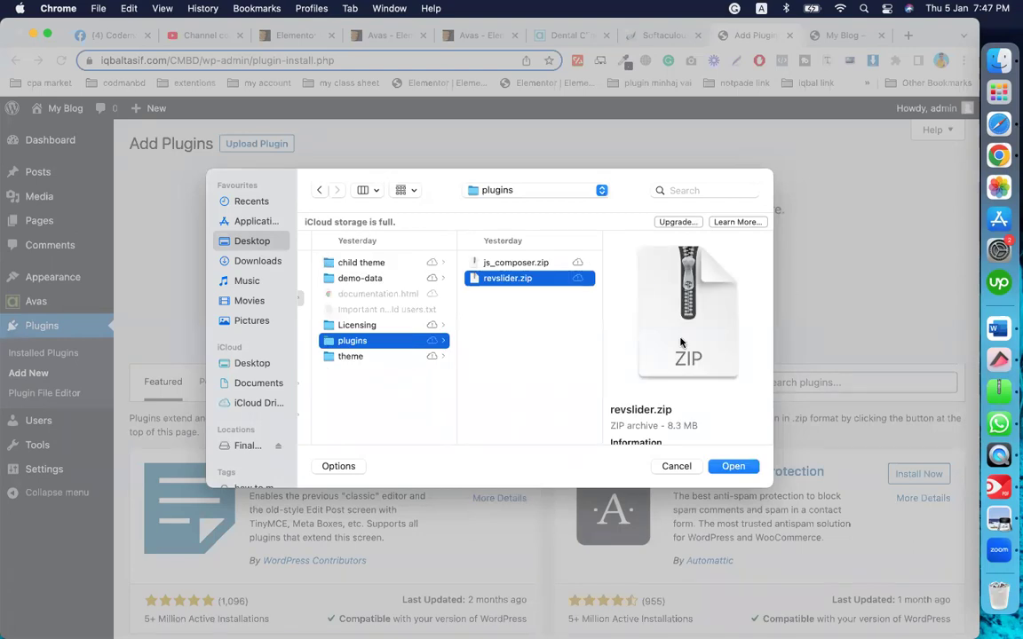
click(732, 467)
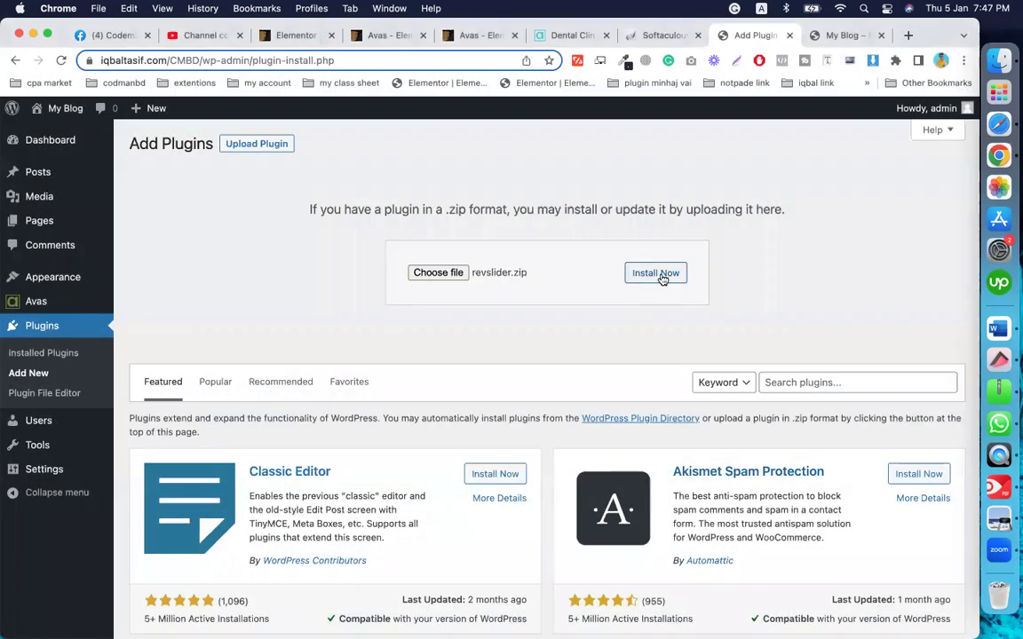
click(661, 278)
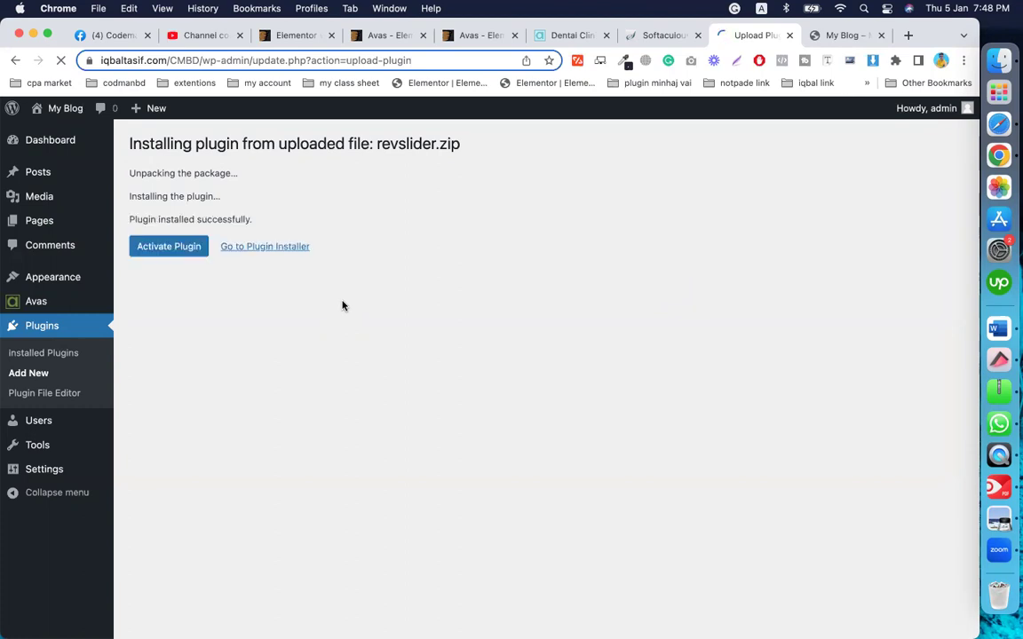
click(151, 247)
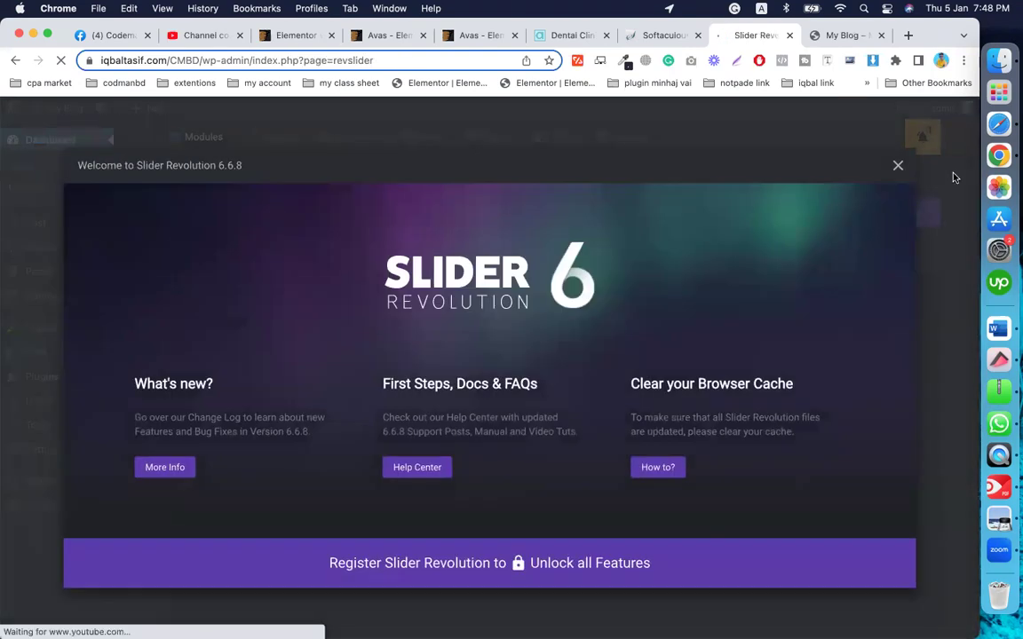
Step: Dismiss the Slider Revolution popup, check the Plugins list, and open the Avas 6.3.11 theme details
click(897, 166)
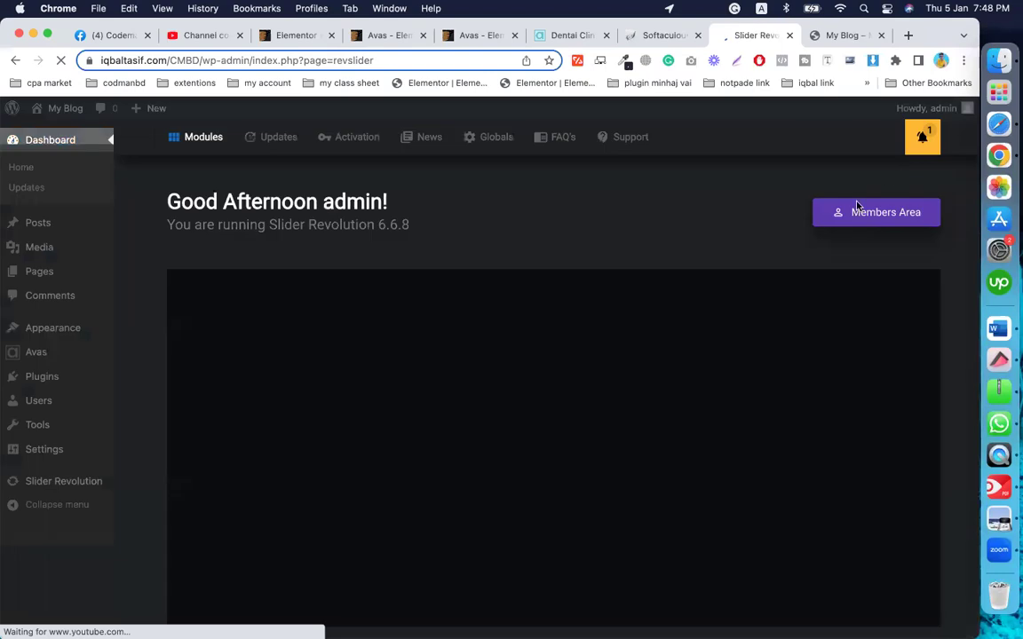
click(41, 142)
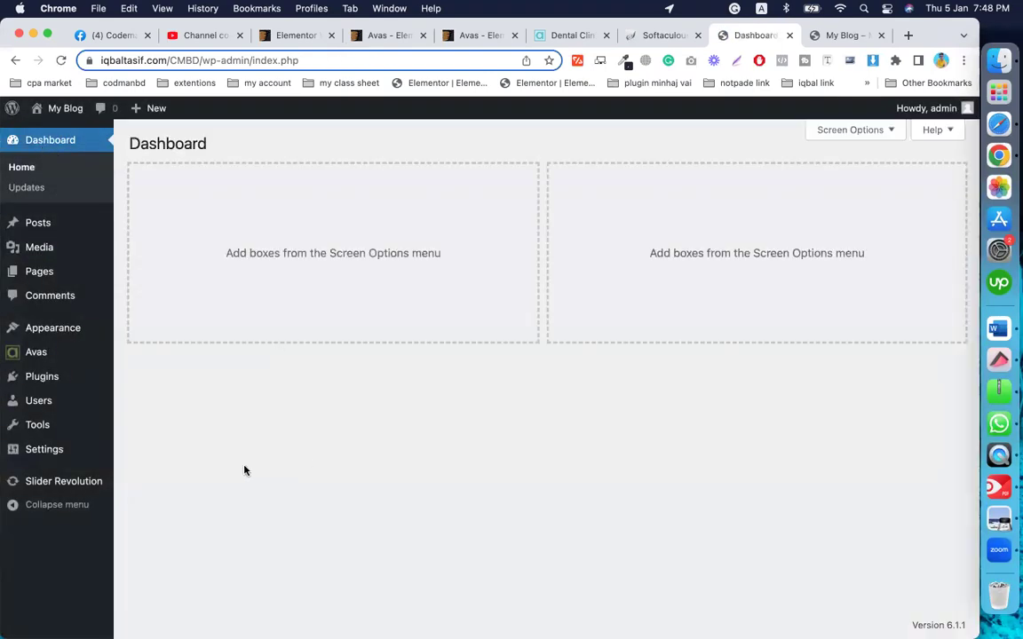
mouse_move(35, 354)
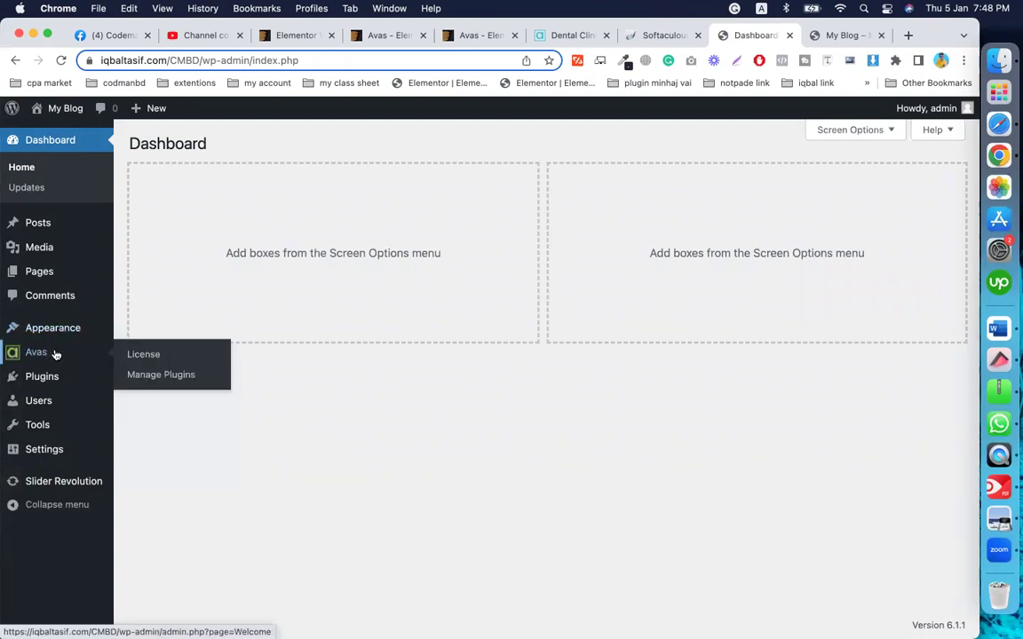
mouse_move(51, 336)
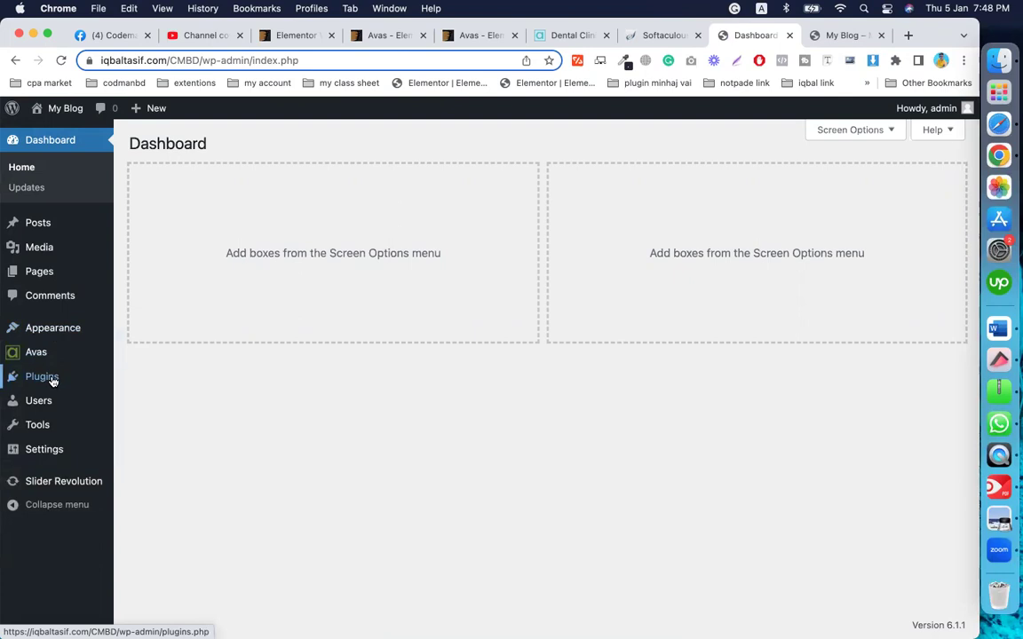
click(52, 381)
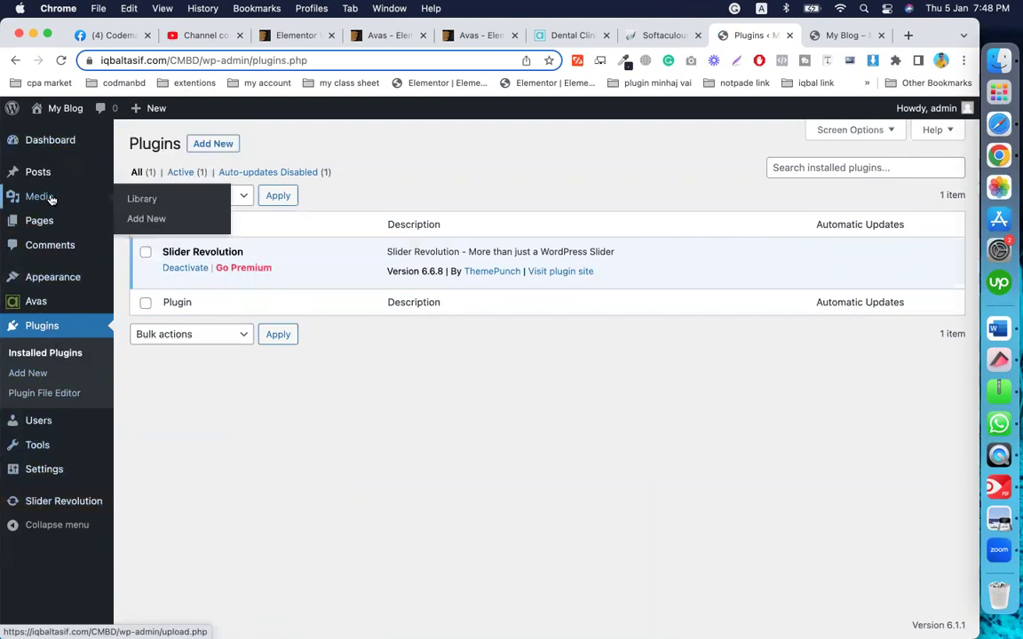
click(41, 279)
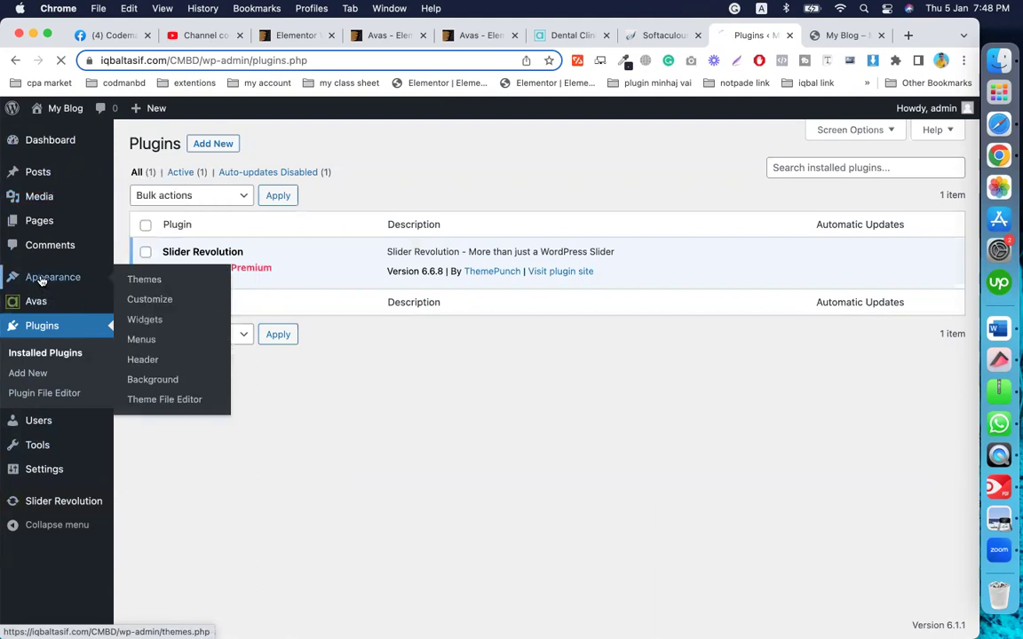
click(255, 199)
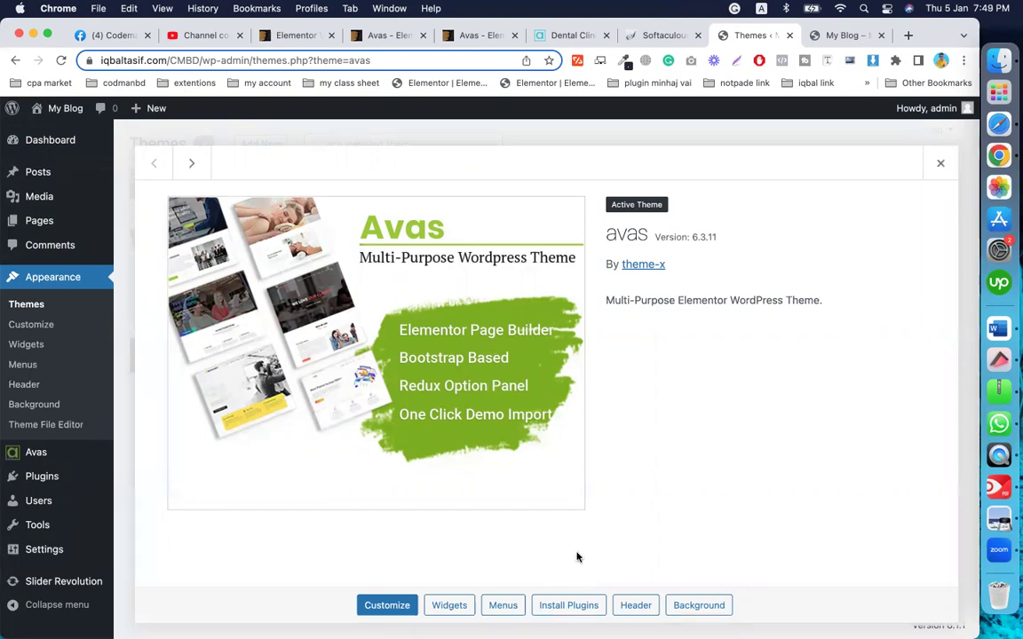
Step: Bulk-install and activate the required Avas Core and One Click Demo Import plugins
click(570, 603)
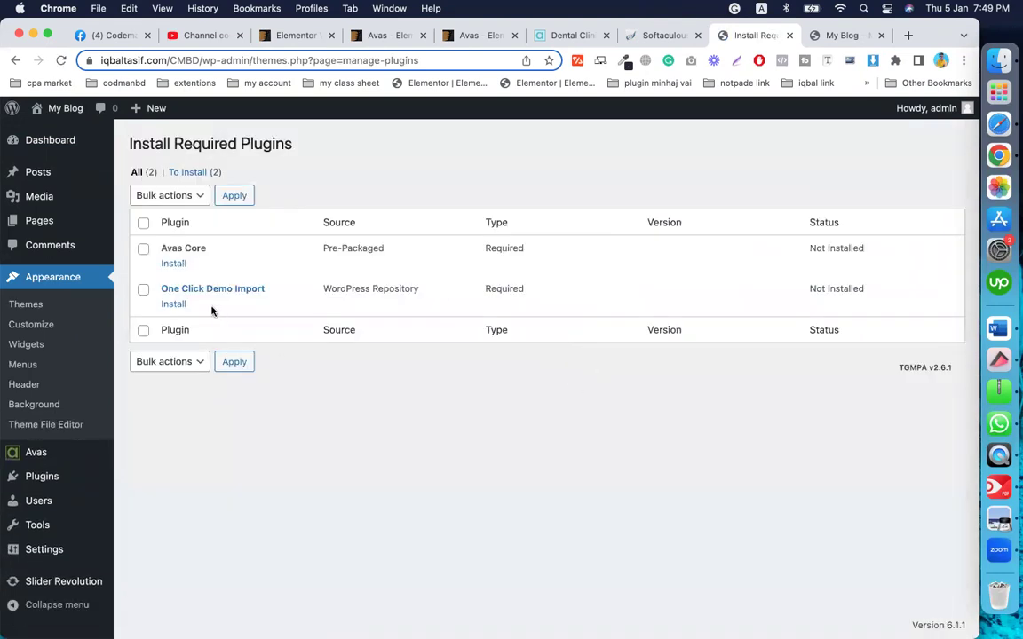
click(143, 223)
click(190, 202)
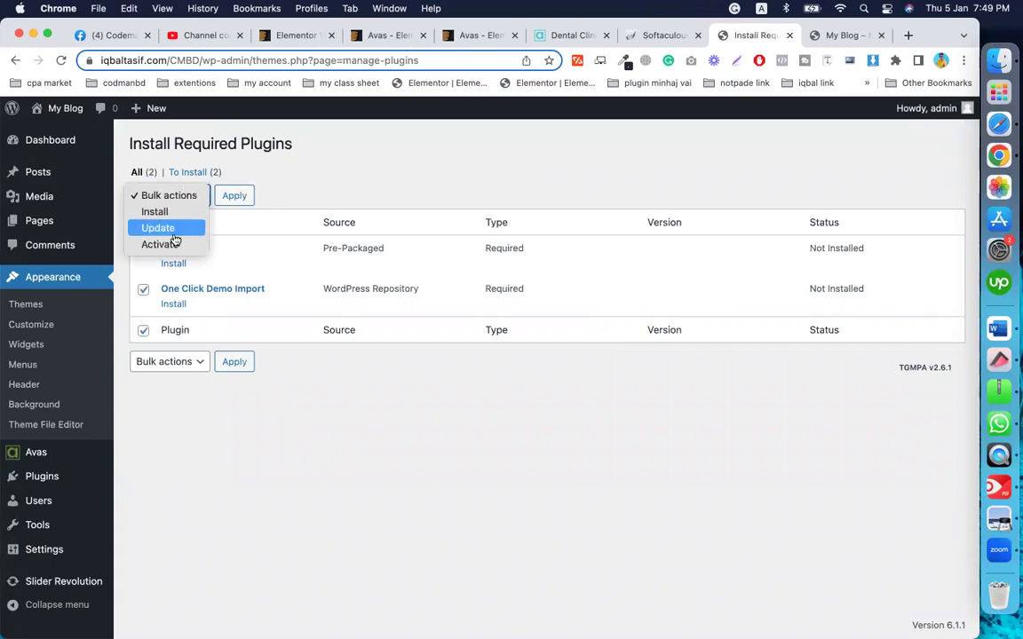
click(160, 213)
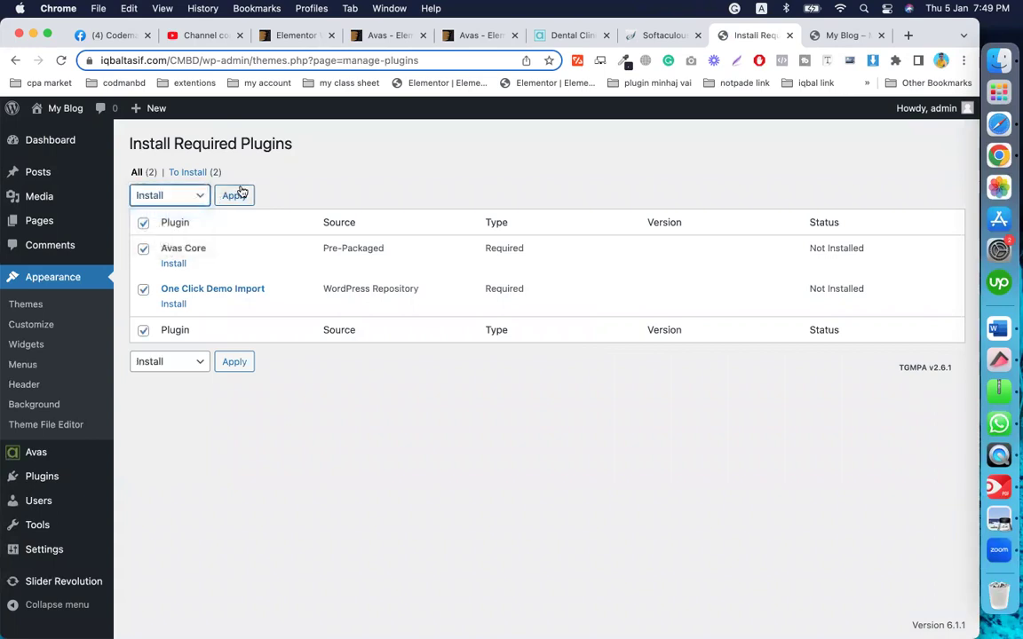
click(235, 197)
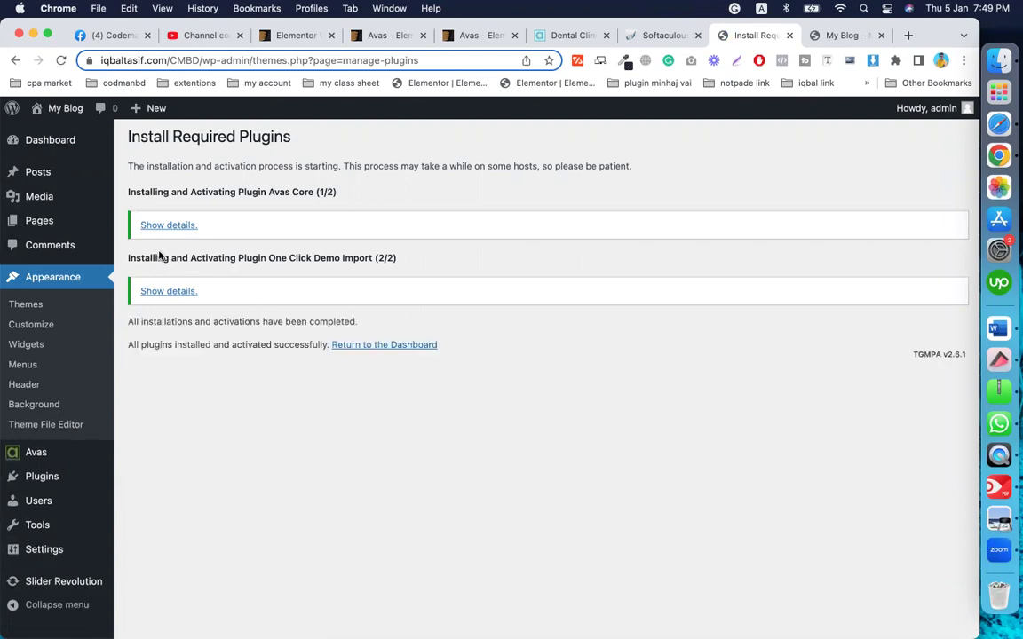
click(383, 348)
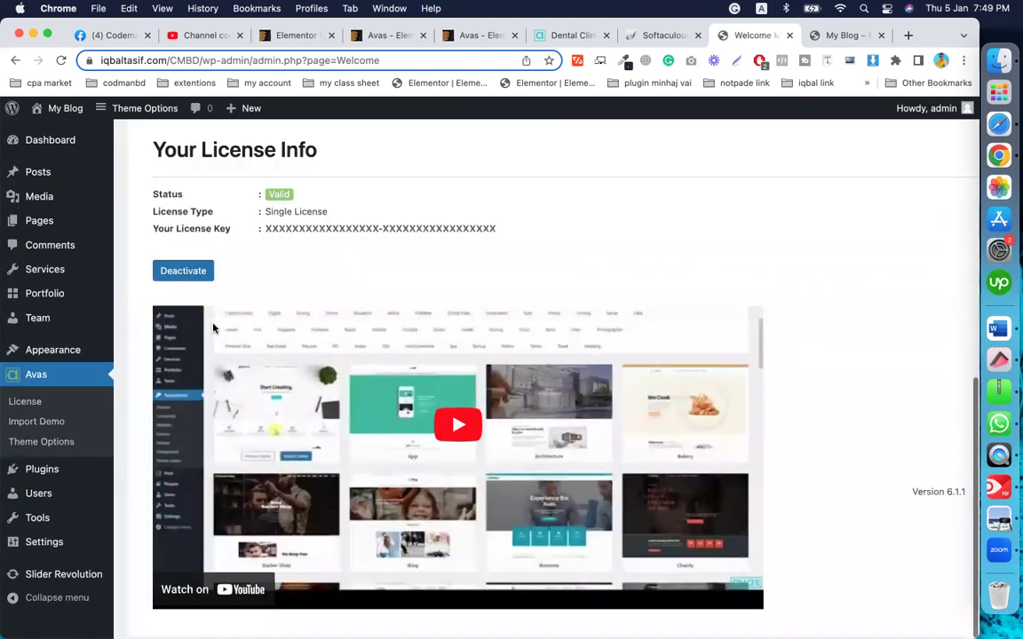
mouse_move(51, 478)
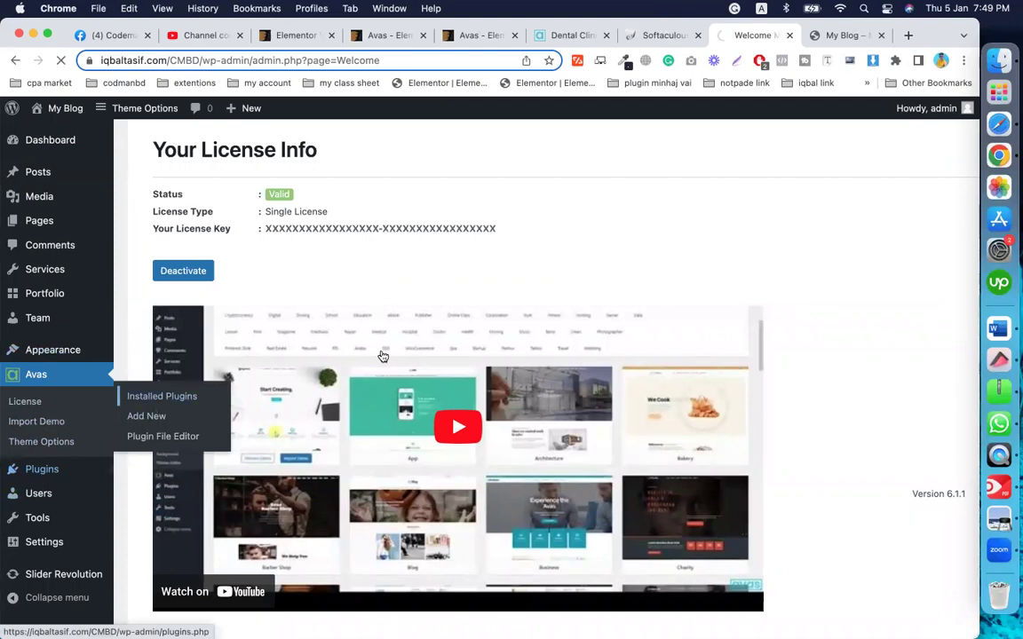
click(161, 396)
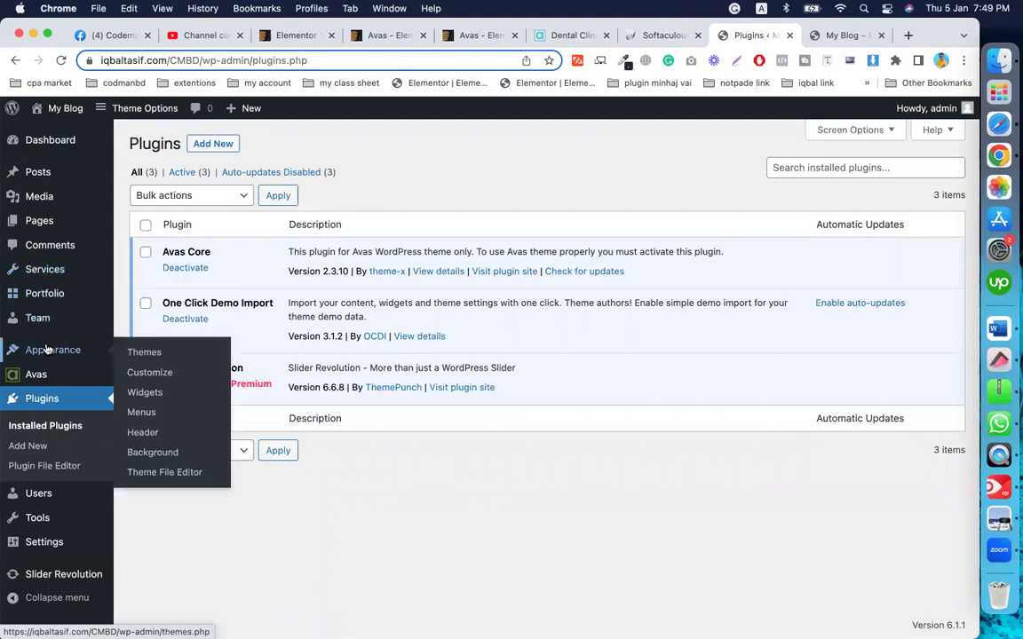
mouse_move(42, 377)
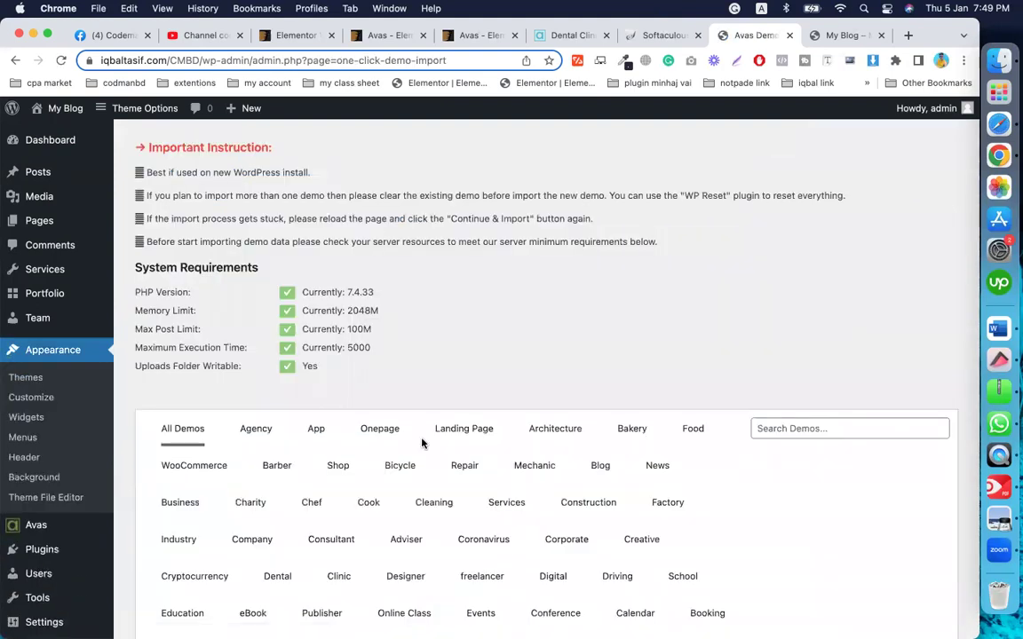
scroll(421, 442, down, 3)
scroll(422, 442, up, 3)
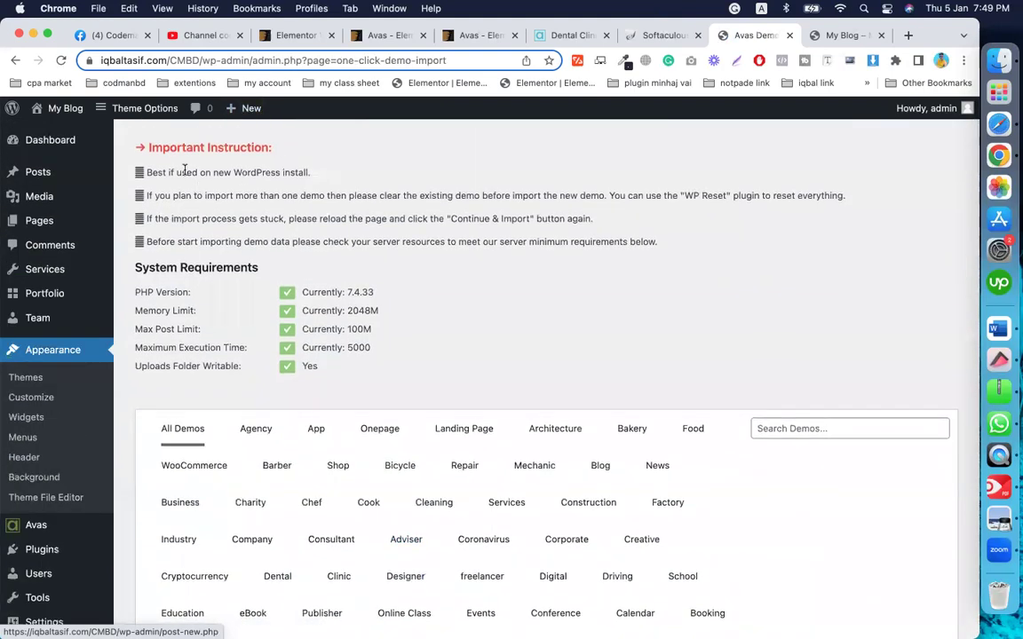
scroll(479, 343, down, 5)
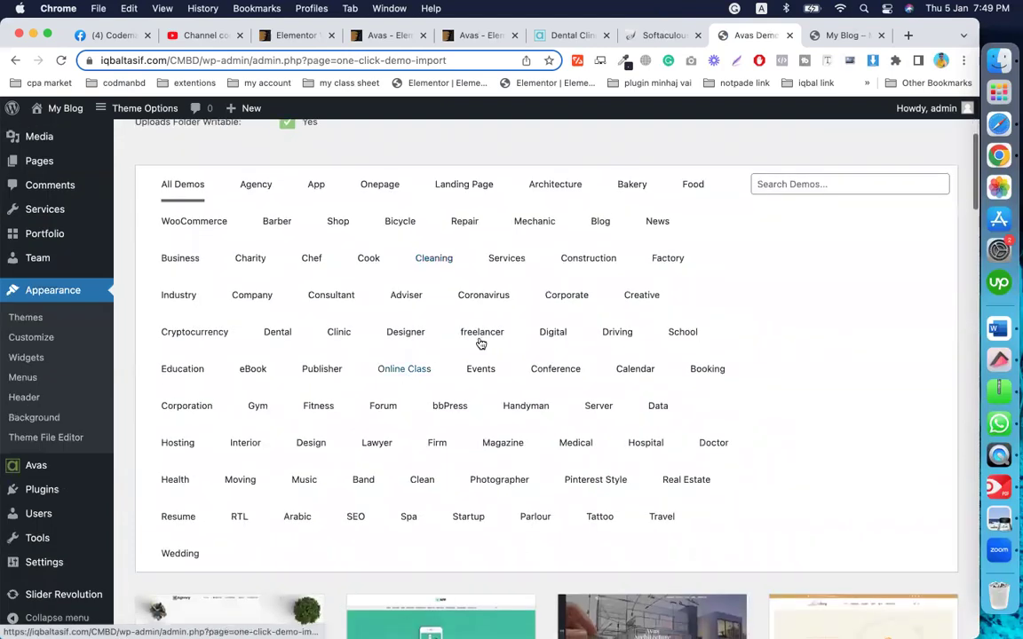
scroll(491, 349, down, 5)
mouse_move(488, 351)
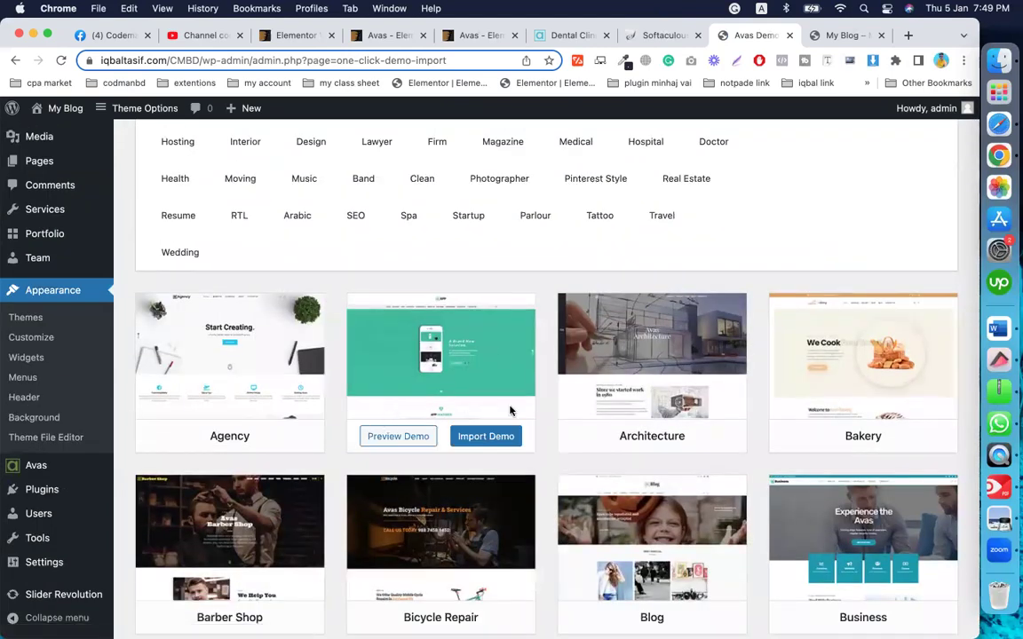
scroll(489, 350, down, 2)
mouse_move(777, 347)
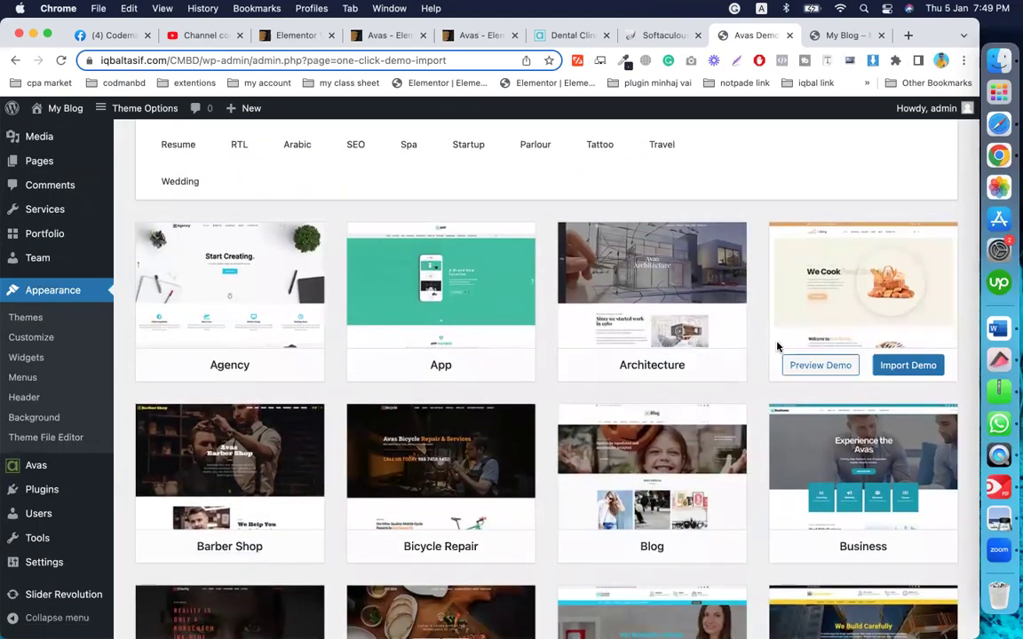
scroll(777, 346, down, 3)
mouse_move(727, 380)
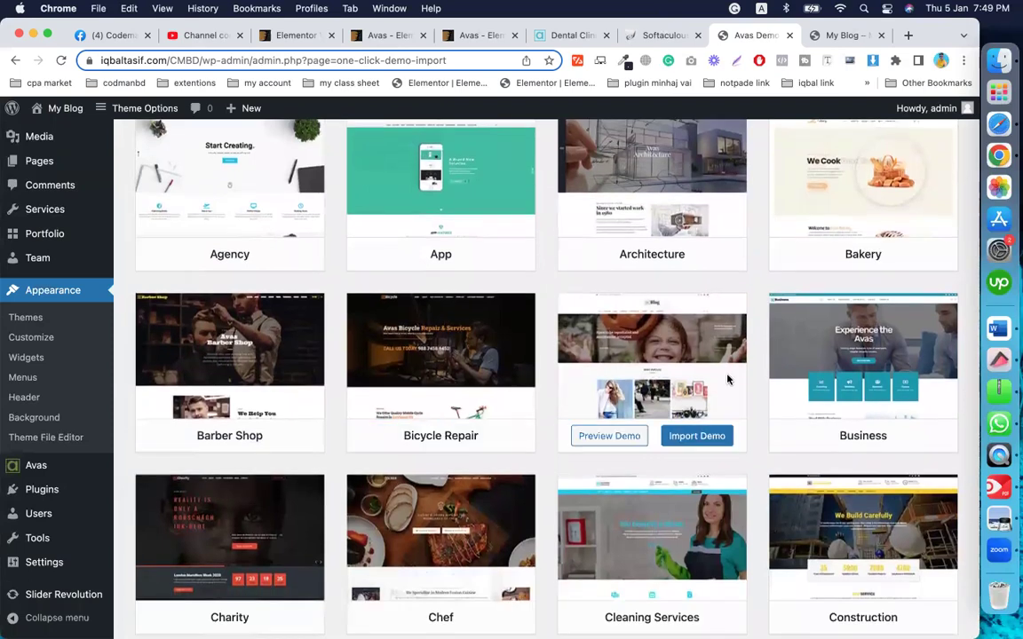
scroll(727, 380, down, 3)
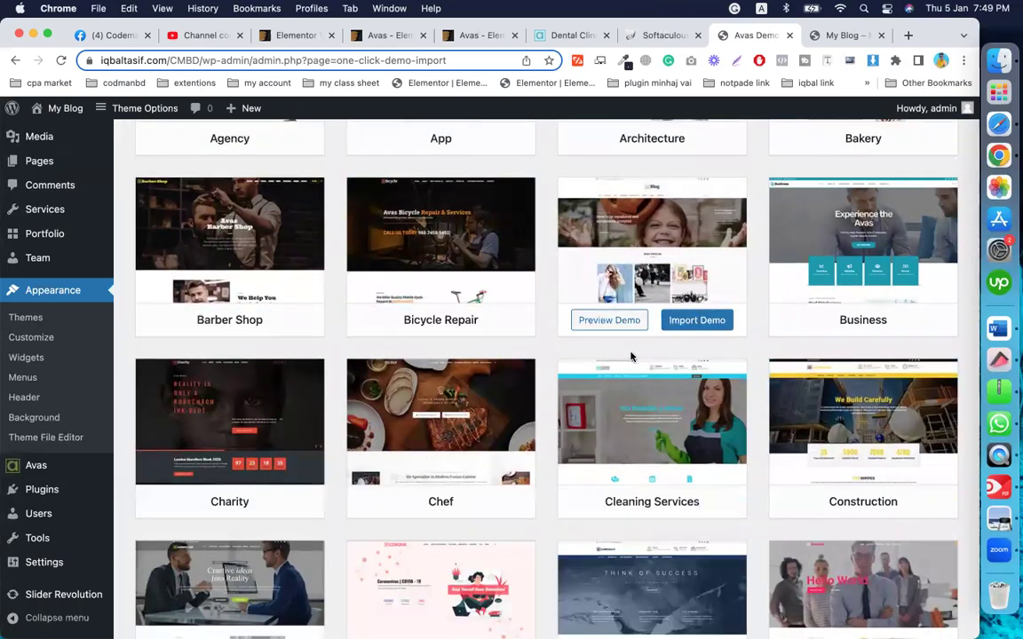
mouse_move(631, 408)
mouse_move(479, 213)
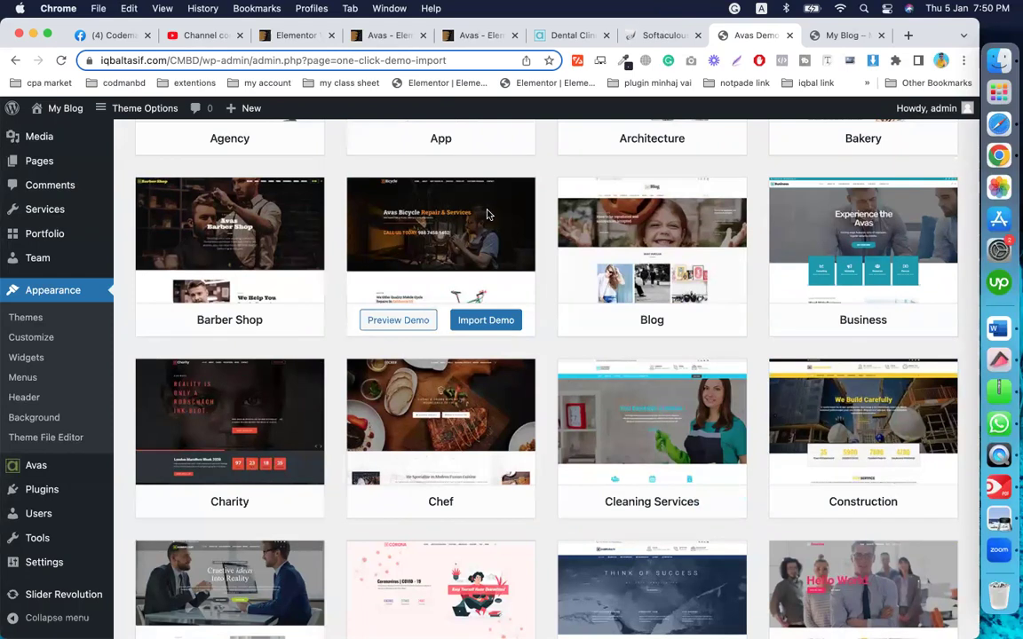
scroll(840, 267, down, 6)
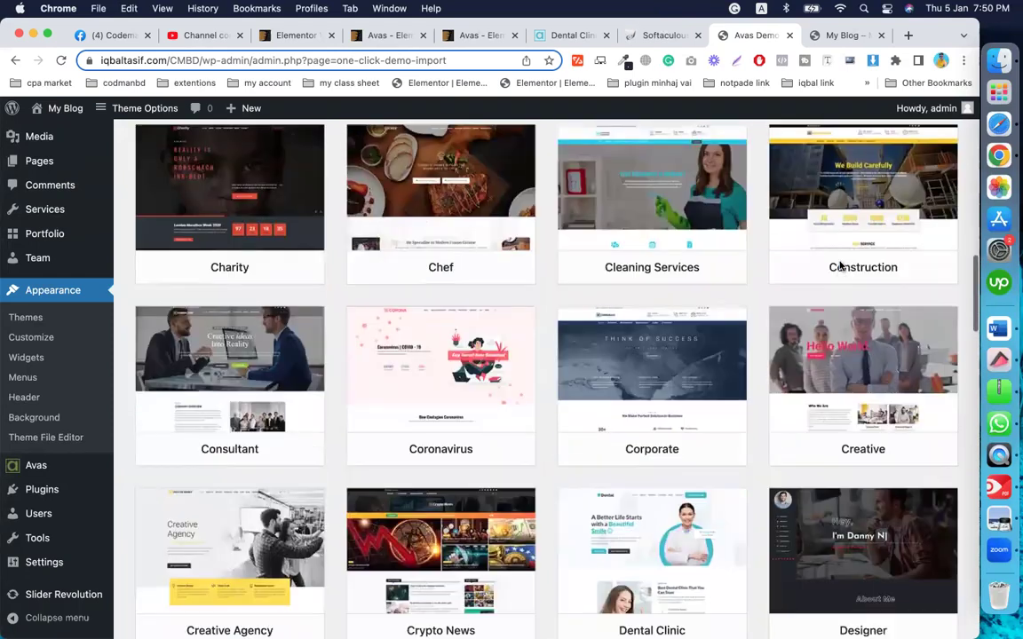
mouse_move(614, 303)
scroll(622, 302, down, 4)
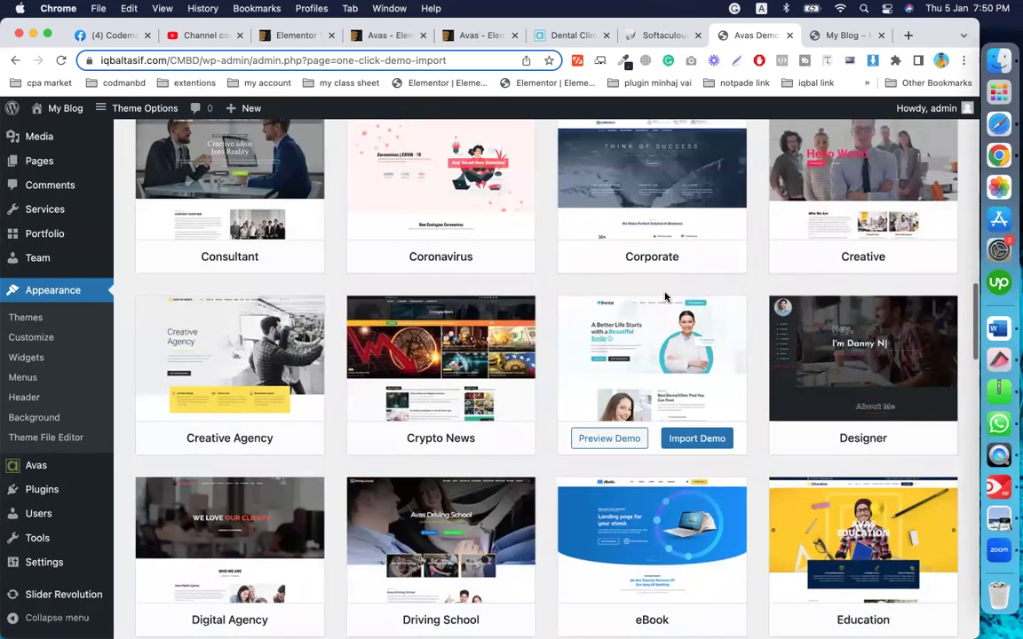
scroll(533, 302, down, 16)
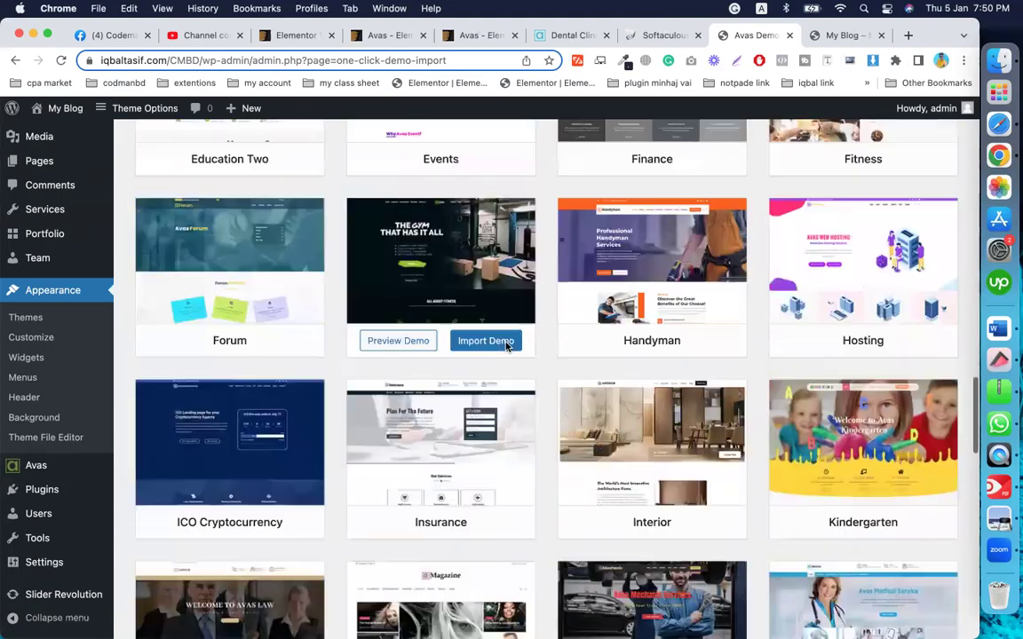
mouse_move(703, 273)
scroll(714, 322, down, 12)
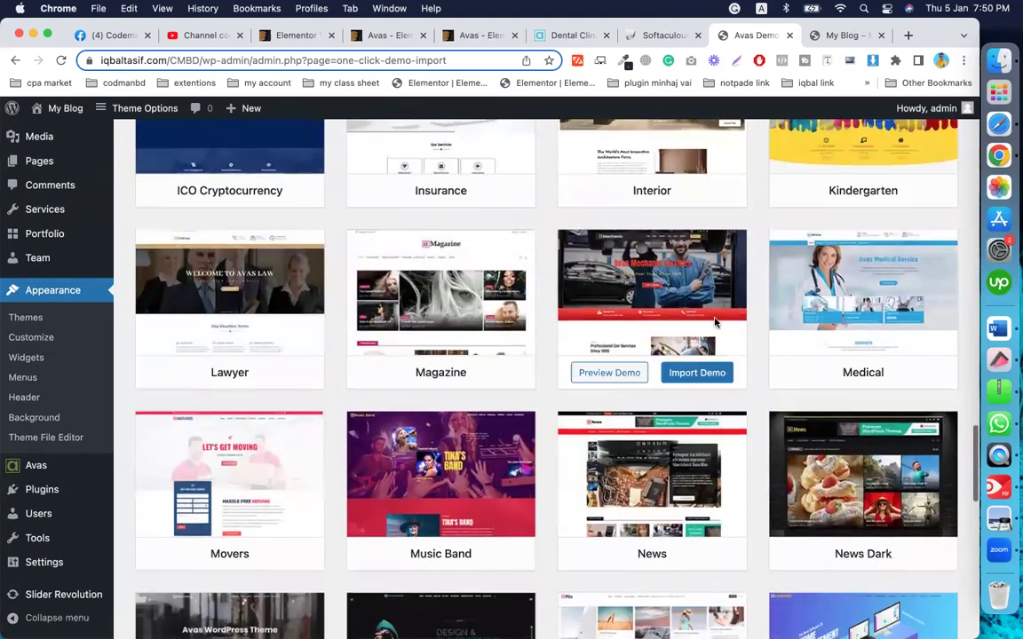
scroll(622, 391, down, 6)
mouse_move(902, 259)
scroll(702, 373, down, 10)
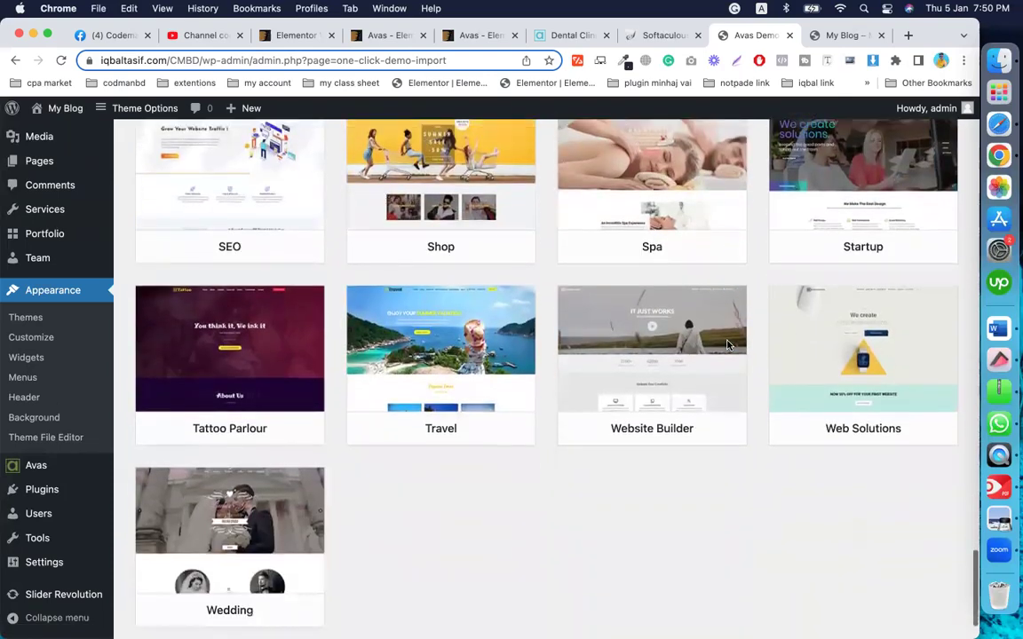
mouse_move(728, 346)
scroll(728, 346, up, 20)
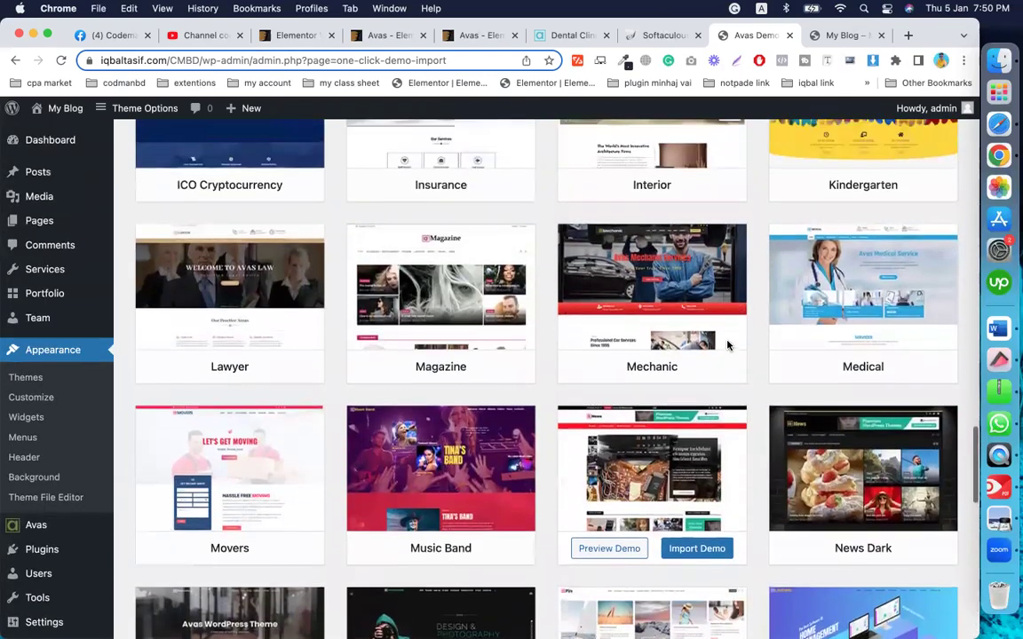
scroll(728, 345, up, 12)
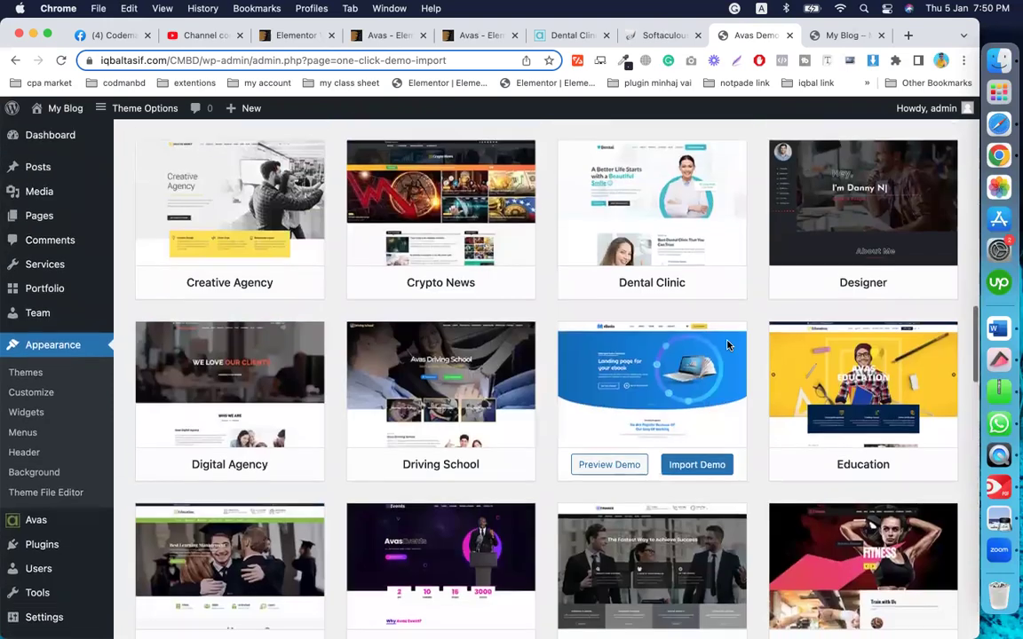
scroll(728, 346, down, 3)
scroll(728, 346, up, 4)
mouse_move(641, 220)
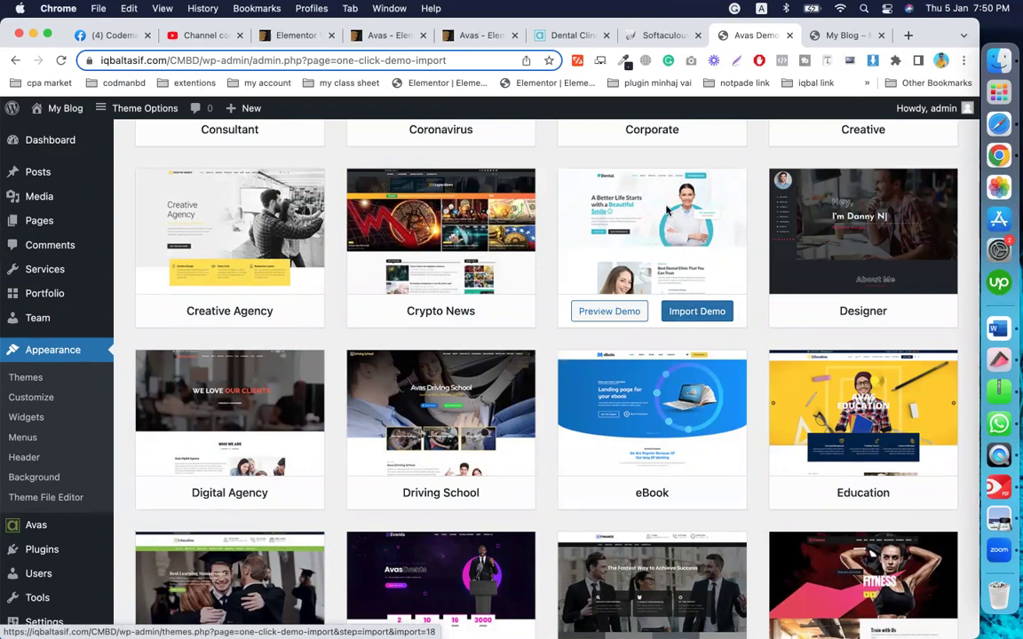
Step: Start the Dental Clinic demo import, continuing past the pre-import step so Elementor installs
click(686, 310)
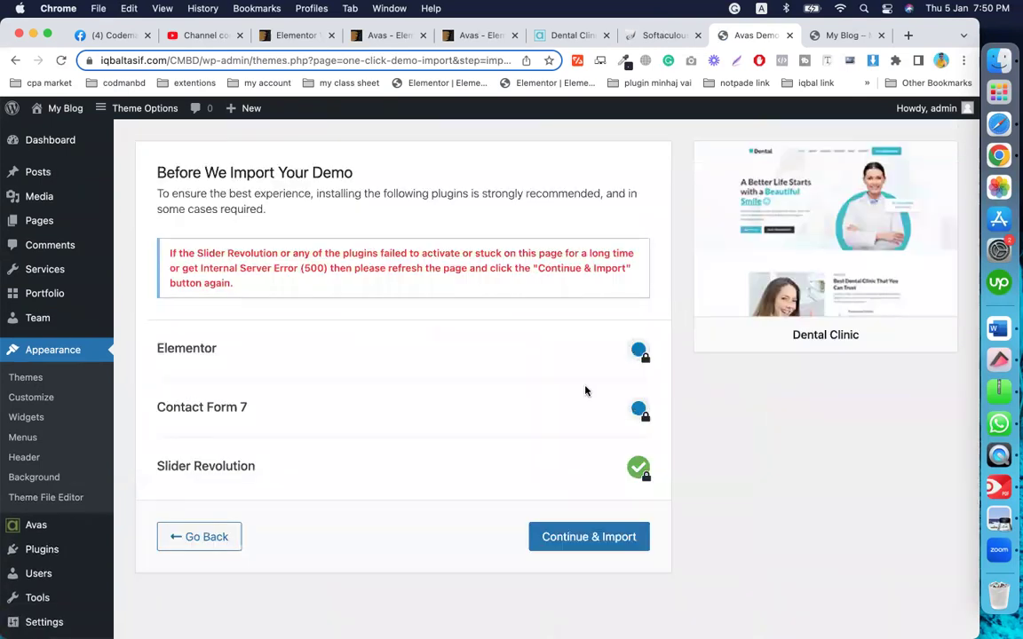
scroll(491, 445, down, 1)
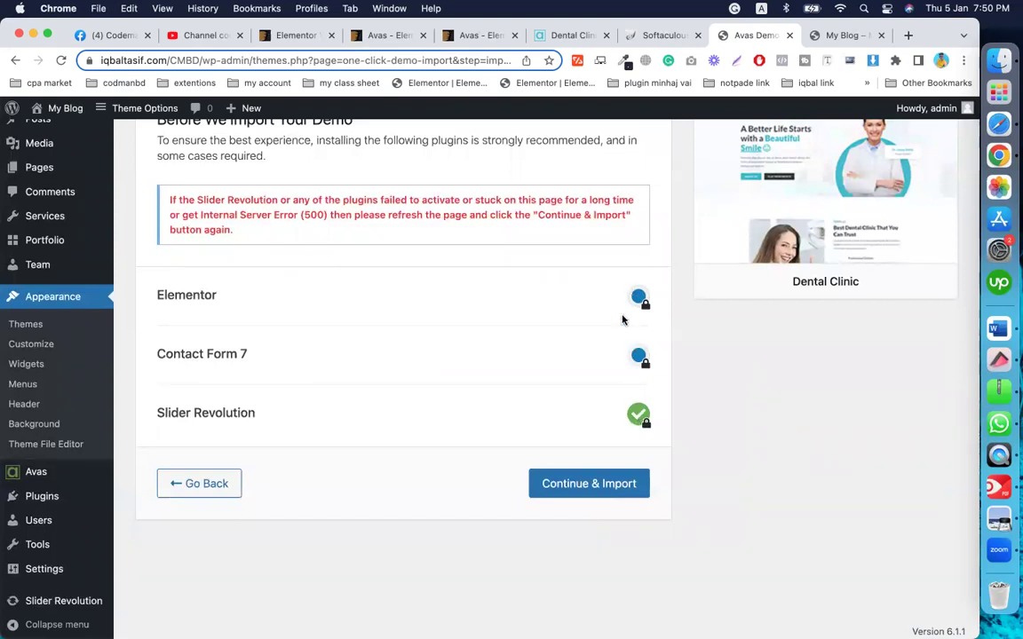
click(603, 487)
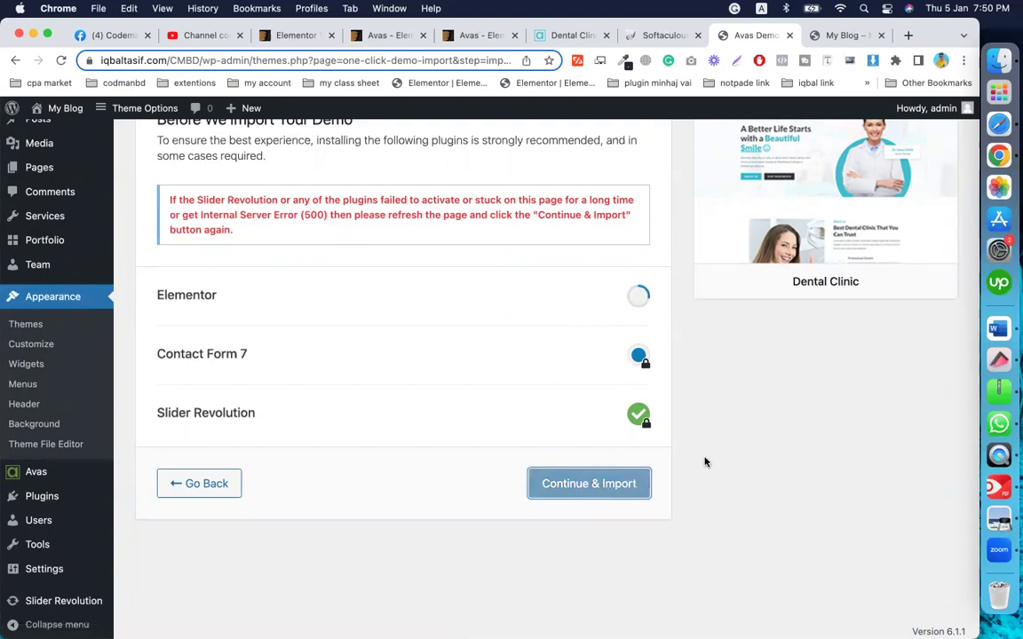
scroll(705, 462, up, 1)
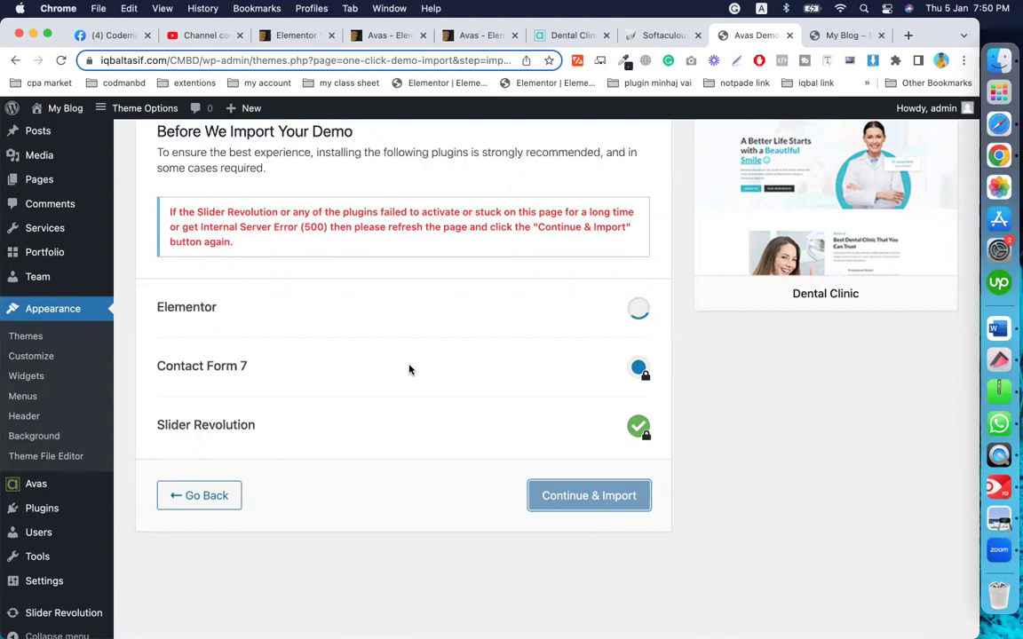
Step: Load developerszone.net in a new Chrome tab
click(906, 37)
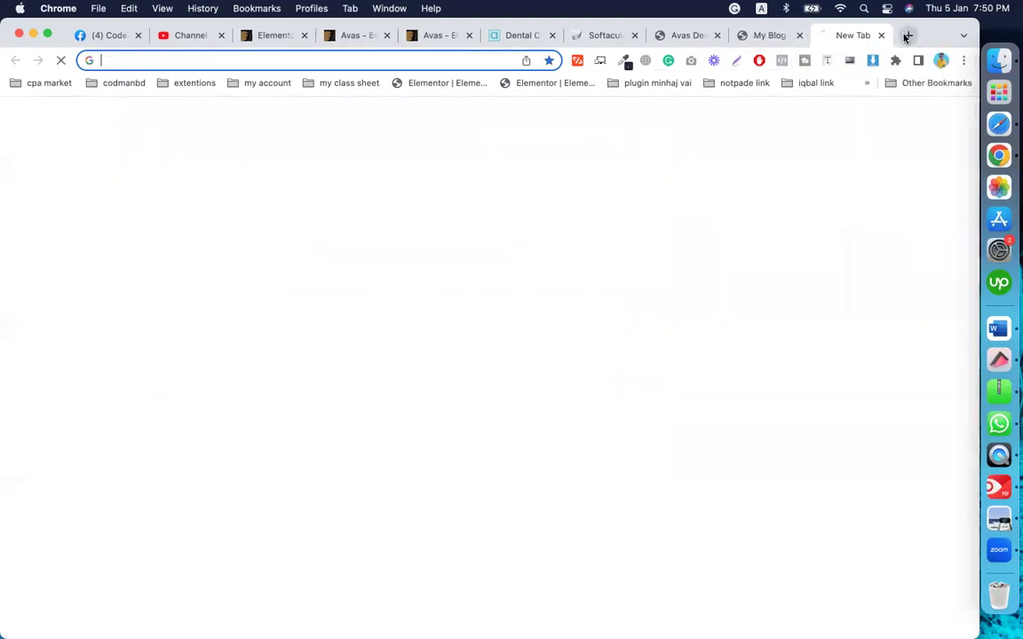
click(433, 64)
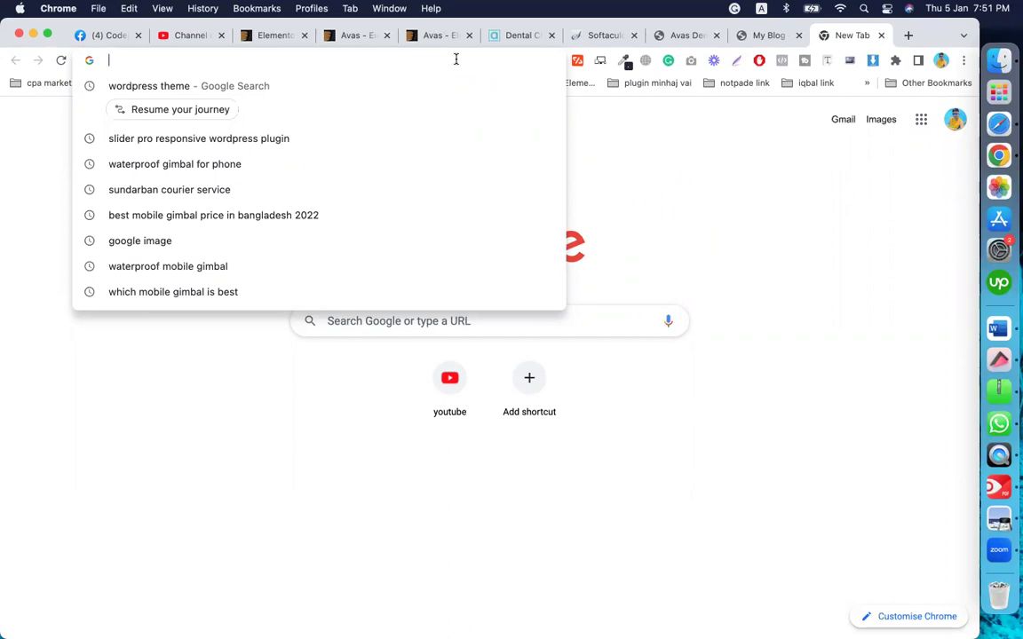
text(de)
key(Return)
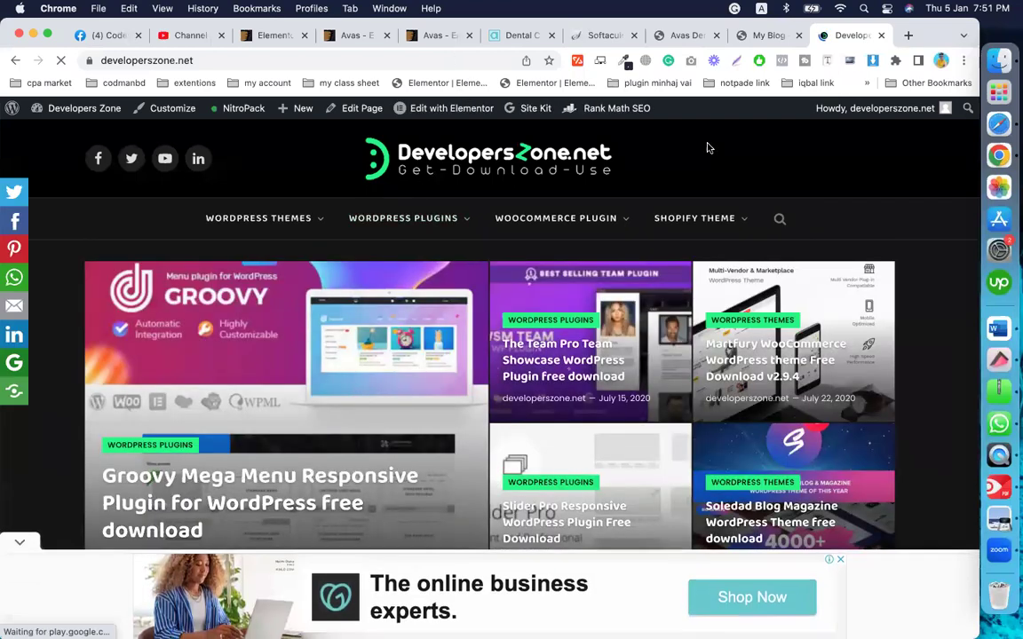
Step: Open the Groovy Mega Menu plugin article from the DevelopersZone home page, dismissing the ad
scroll(551, 477, down, 5)
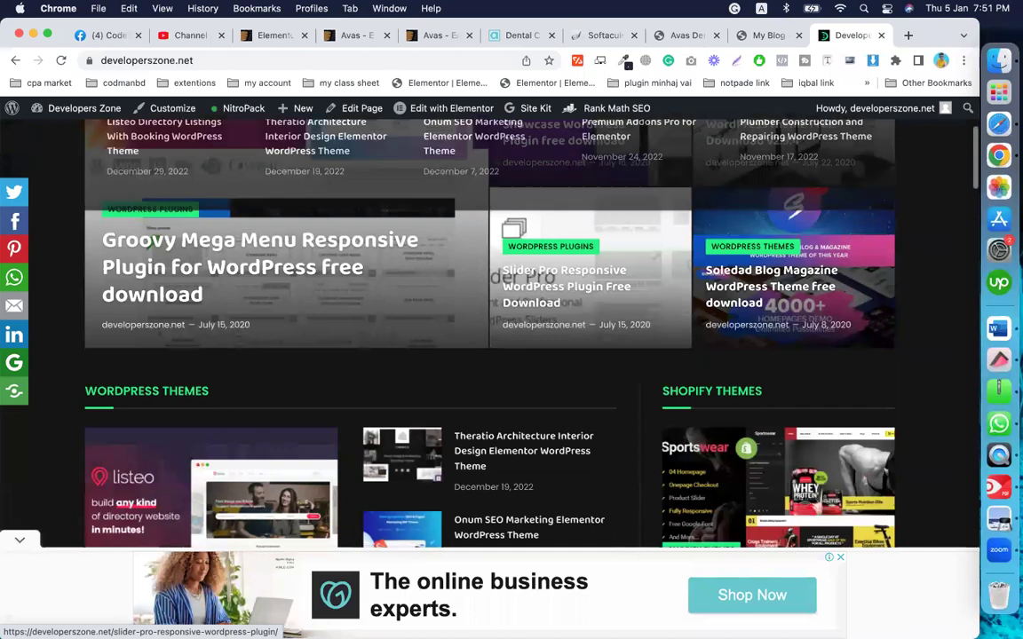
scroll(550, 477, up, 5)
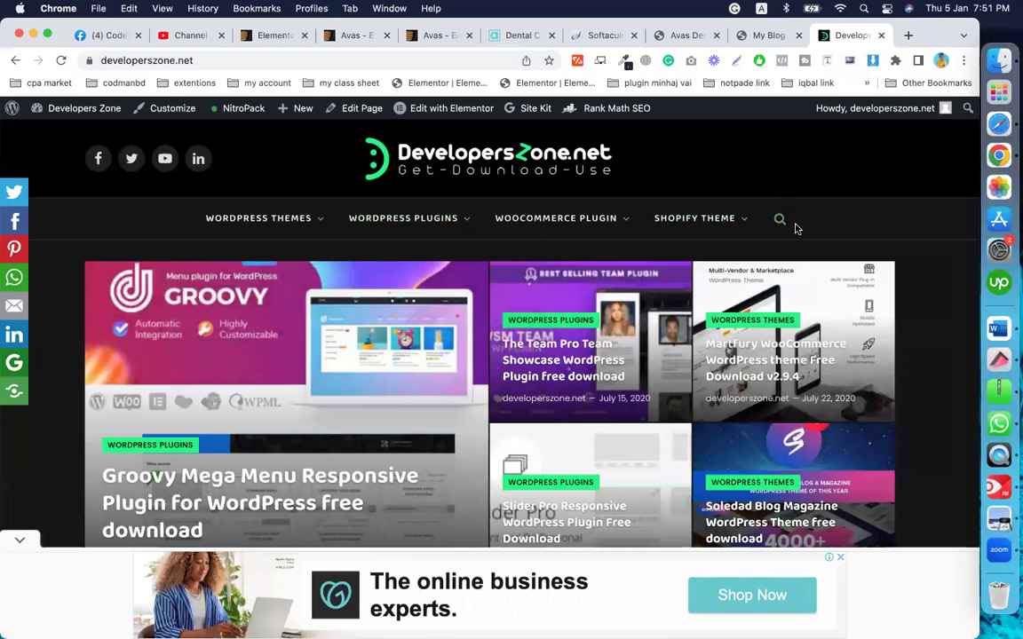
scroll(790, 186, down, 5)
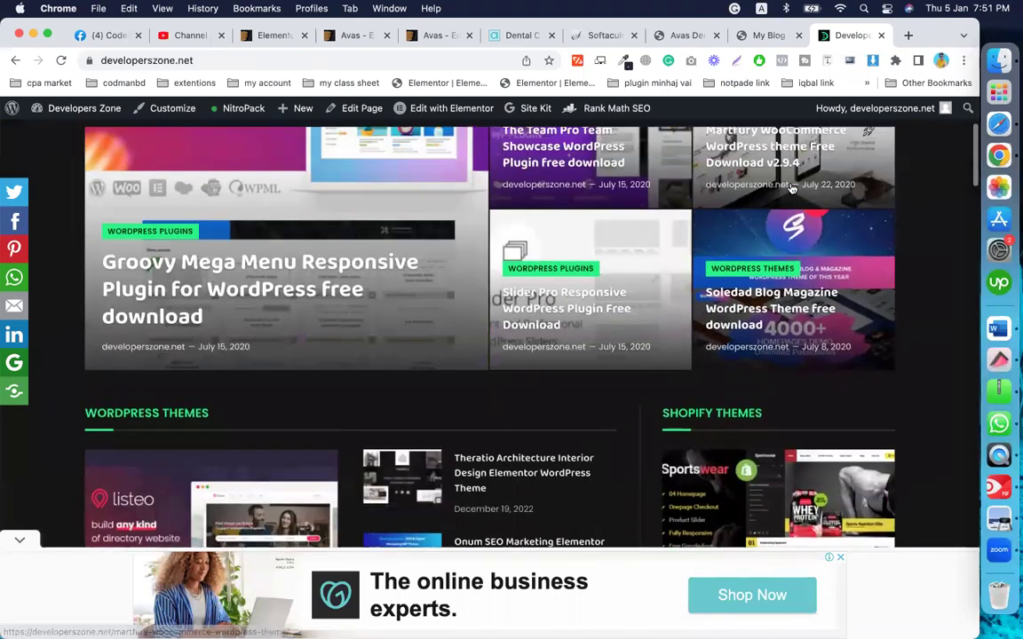
scroll(790, 186, up, 5)
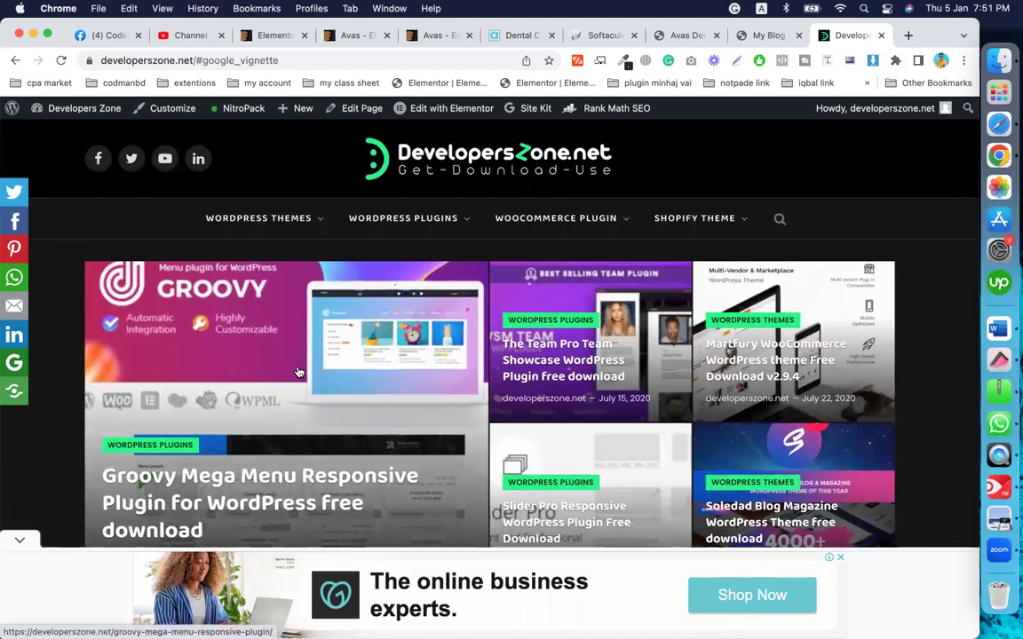
click(360, 393)
click(514, 430)
Step: Scroll through the article, then return to the DevelopersZone home page via the logo
scroll(513, 431, down, 20)
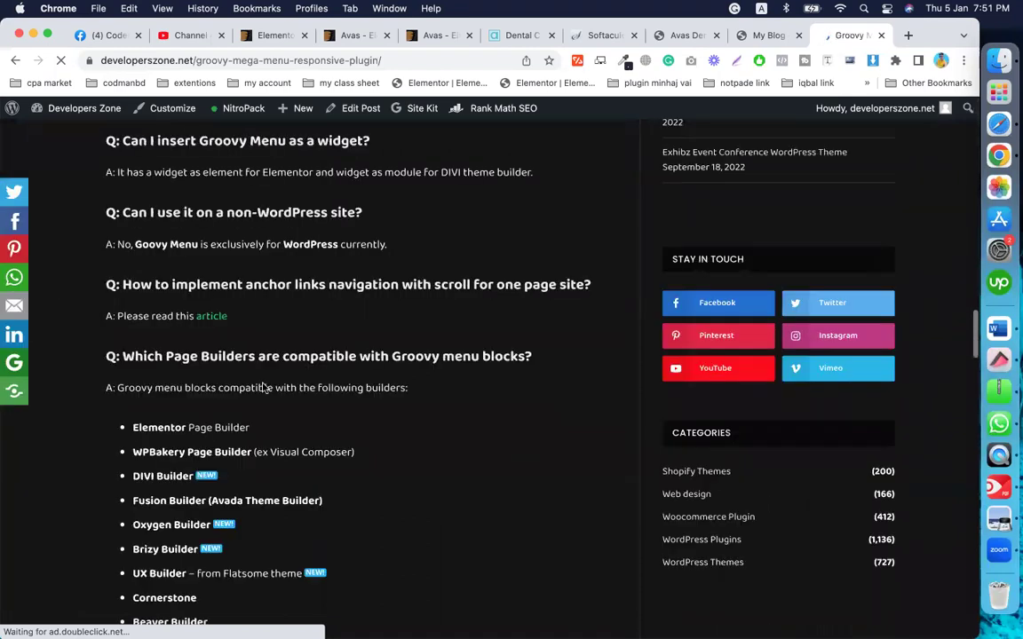
scroll(263, 387, down, 10)
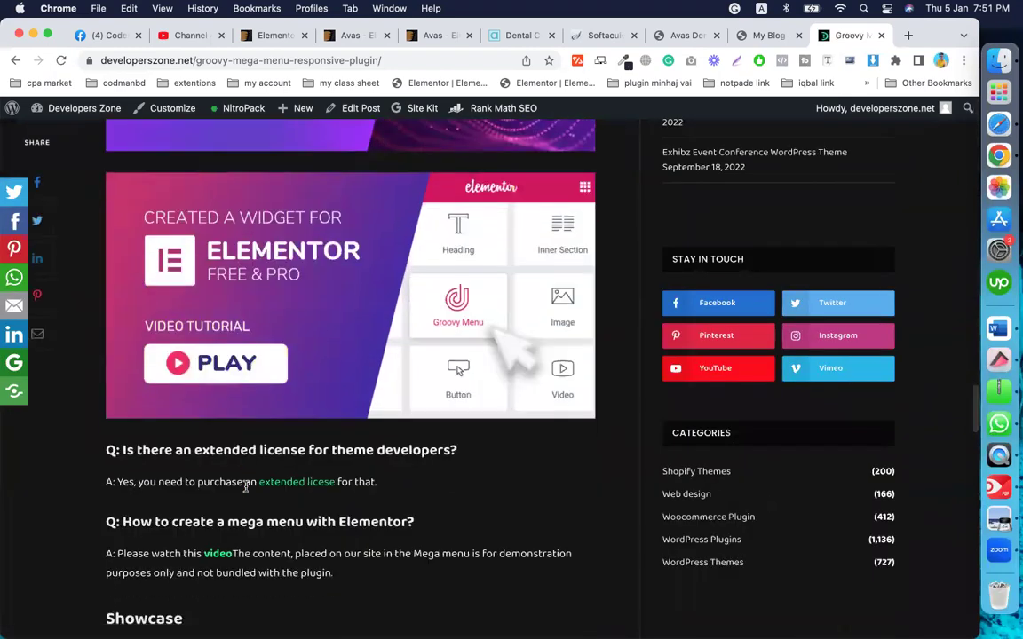
scroll(246, 486, down, 12)
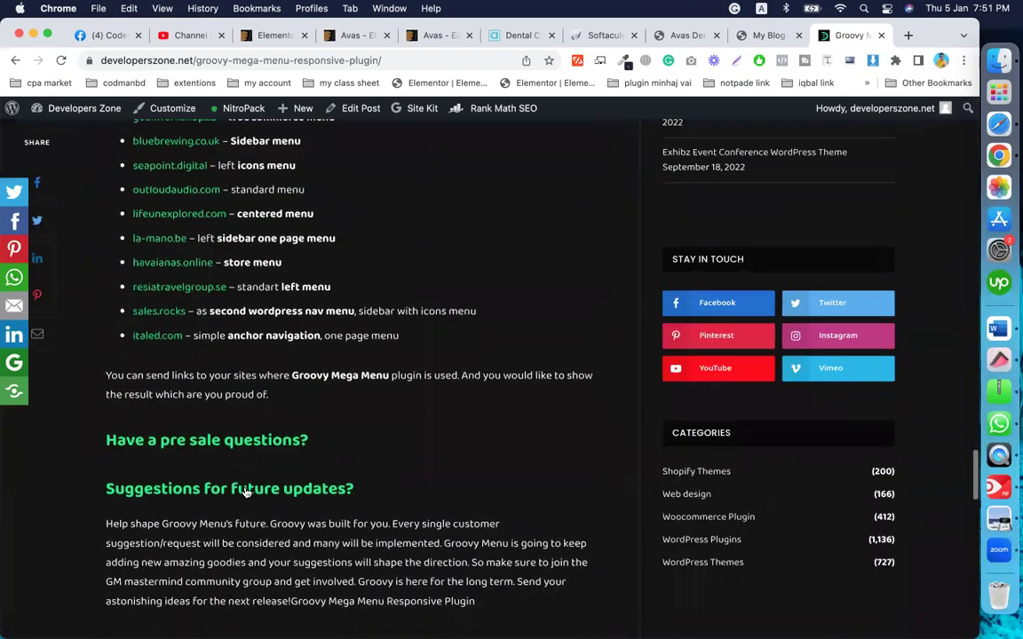
scroll(445, 400, up, 20)
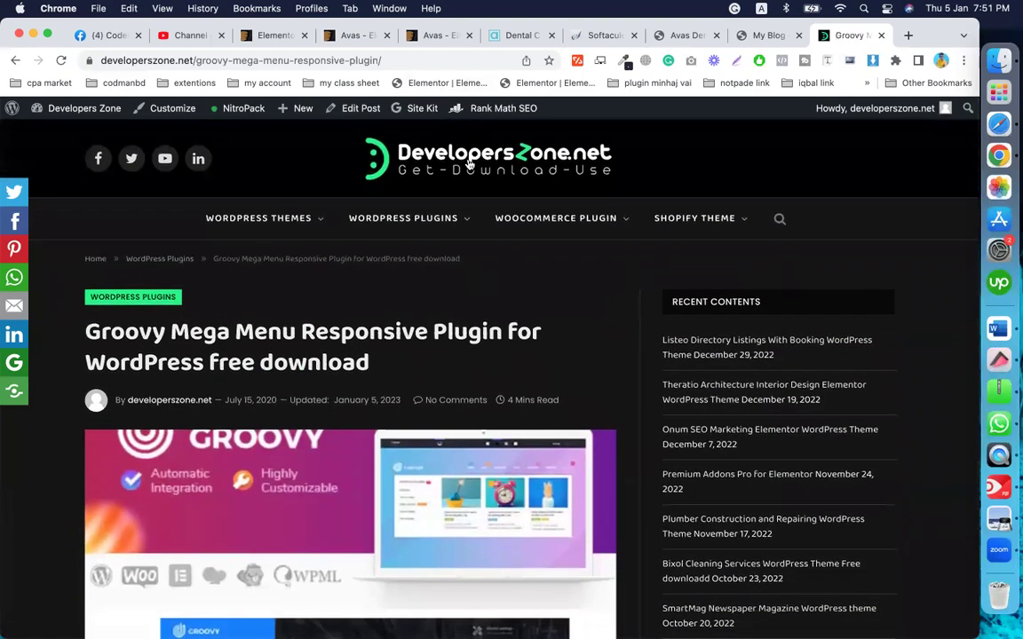
click(473, 167)
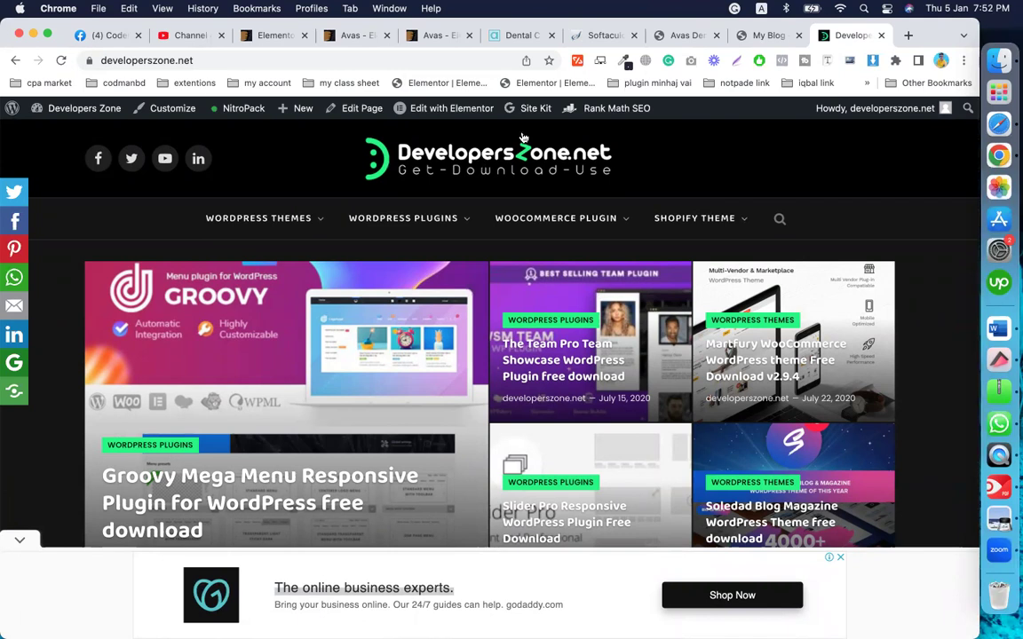
Step: Reload the My Blog front page to show the imported Dental Clinic design
click(670, 36)
scroll(439, 296, up, 2)
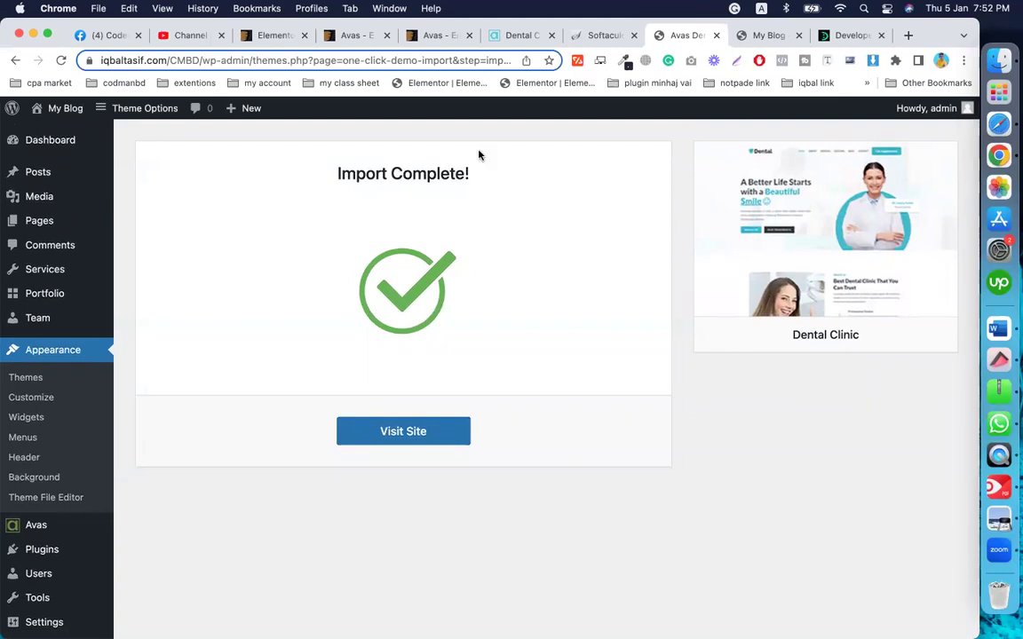
click(769, 36)
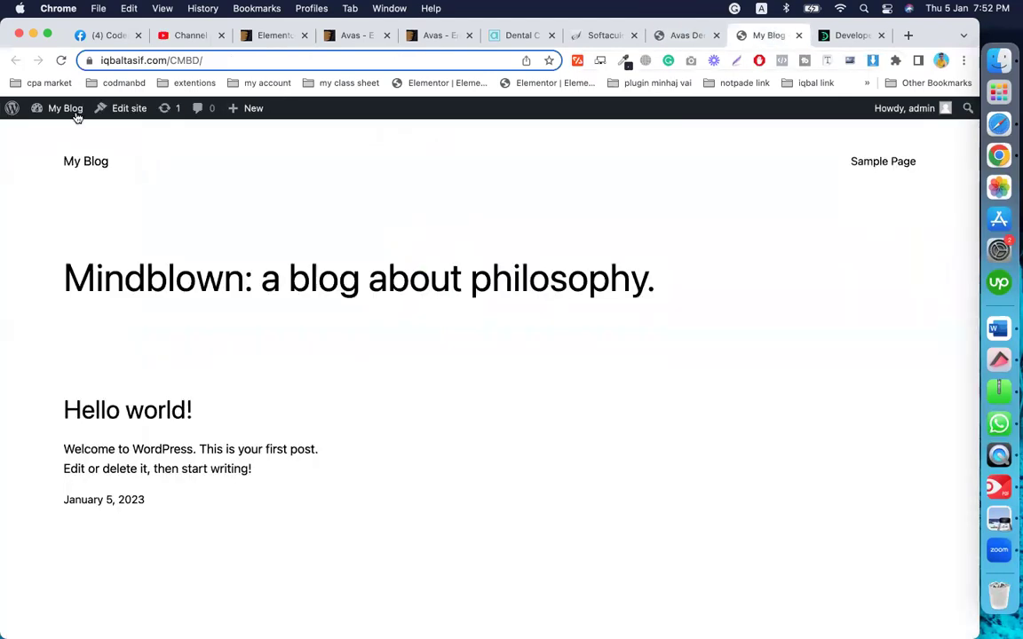
click(59, 59)
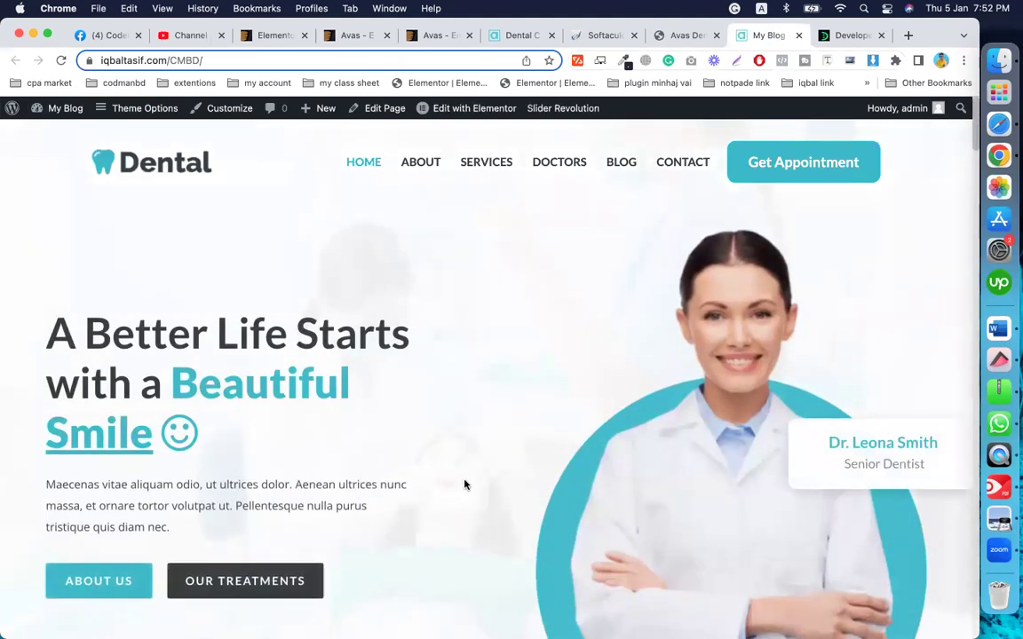
Step: Scroll through the Dental Clinic home page, then go to the About page
scroll(465, 484, down, 10)
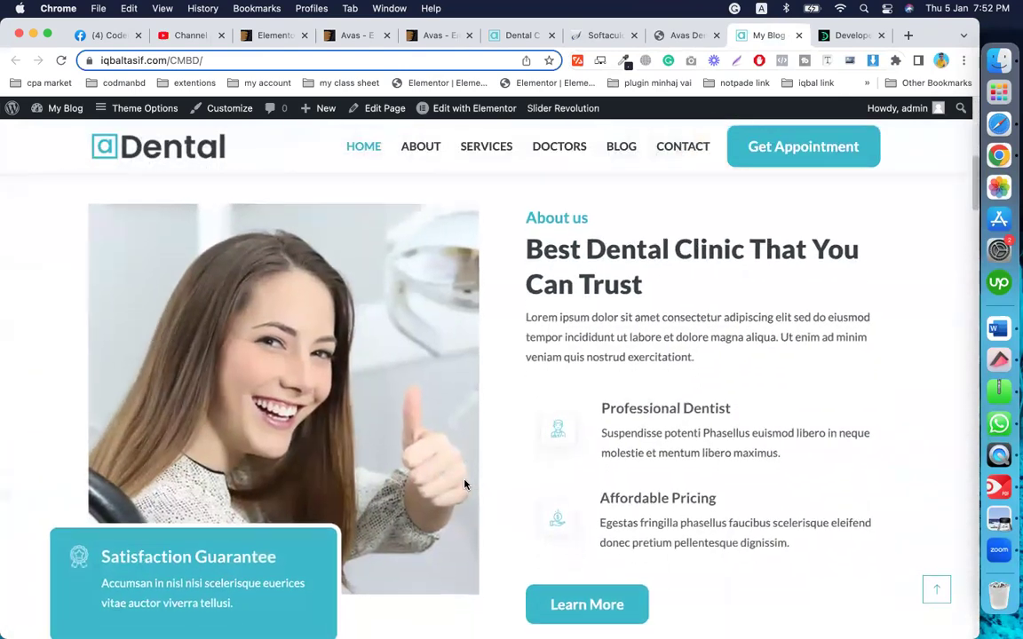
scroll(465, 483, down, 10)
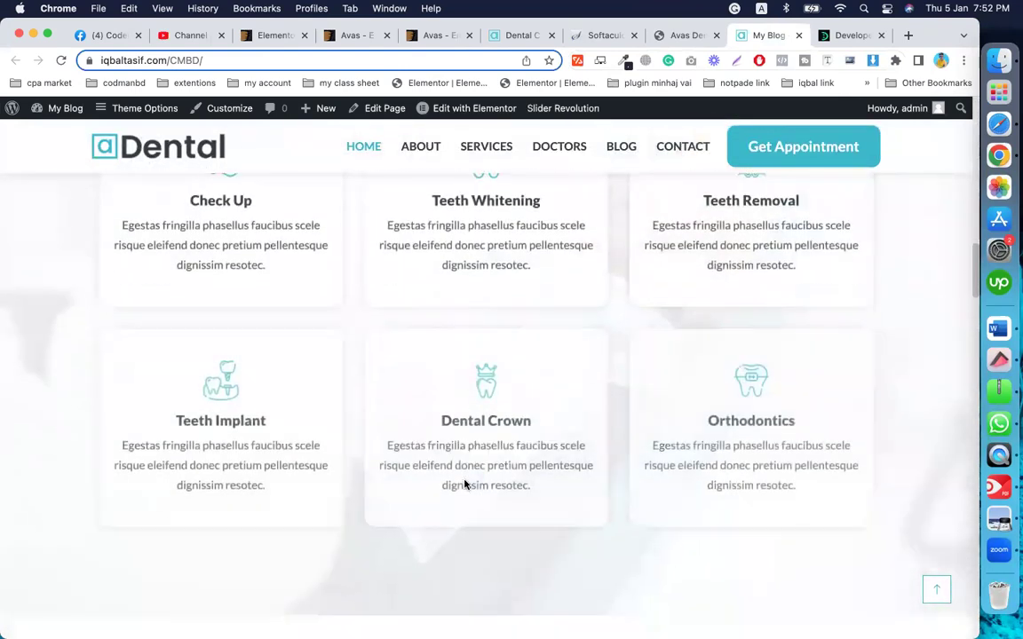
scroll(465, 484, down, 2)
scroll(801, 401, down, 15)
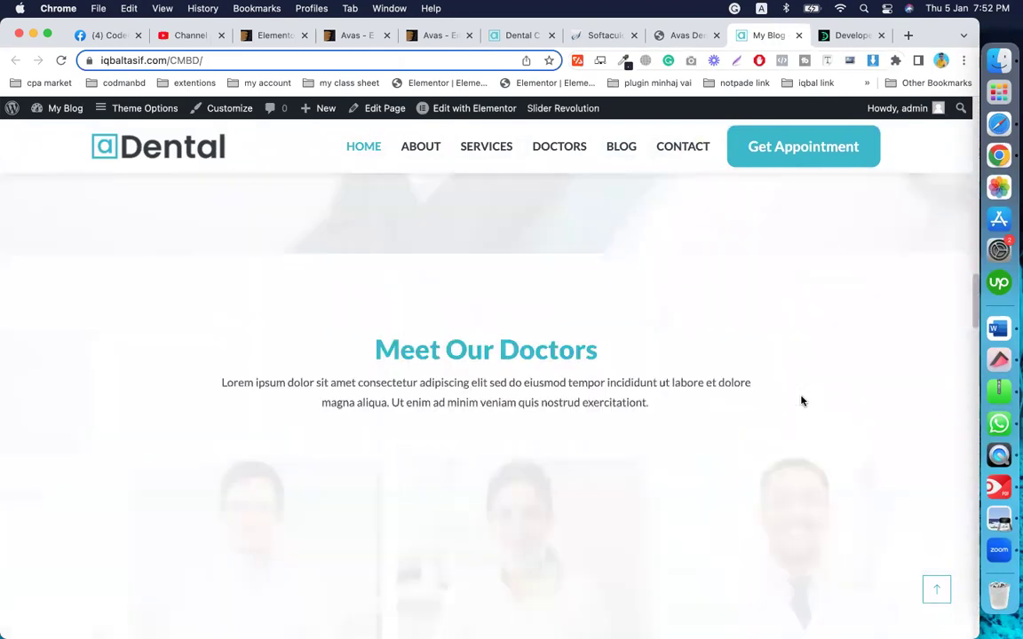
scroll(801, 396, down, 10)
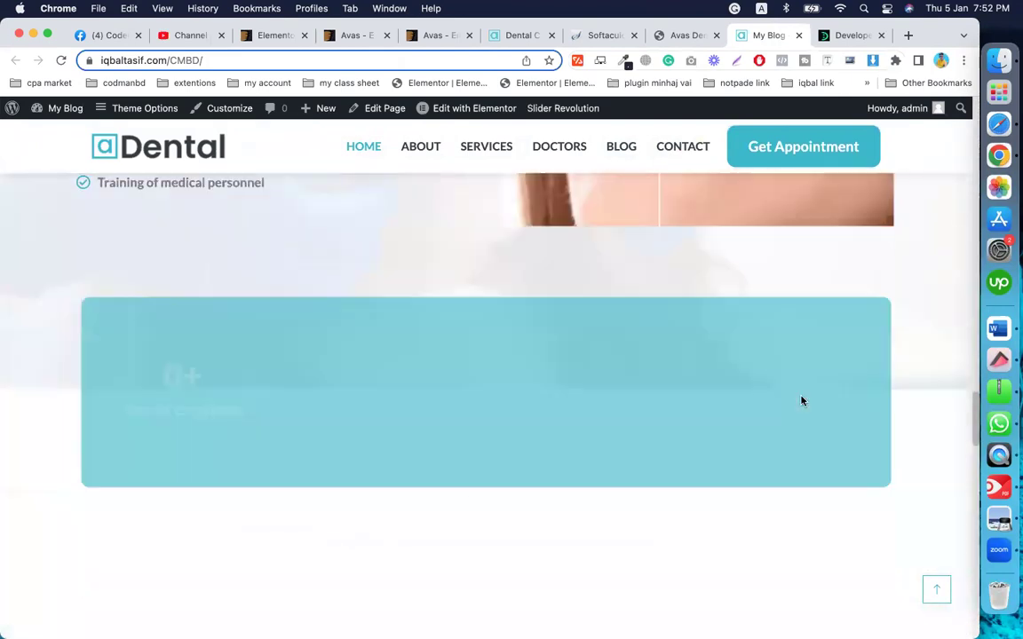
scroll(600, 398, down, 15)
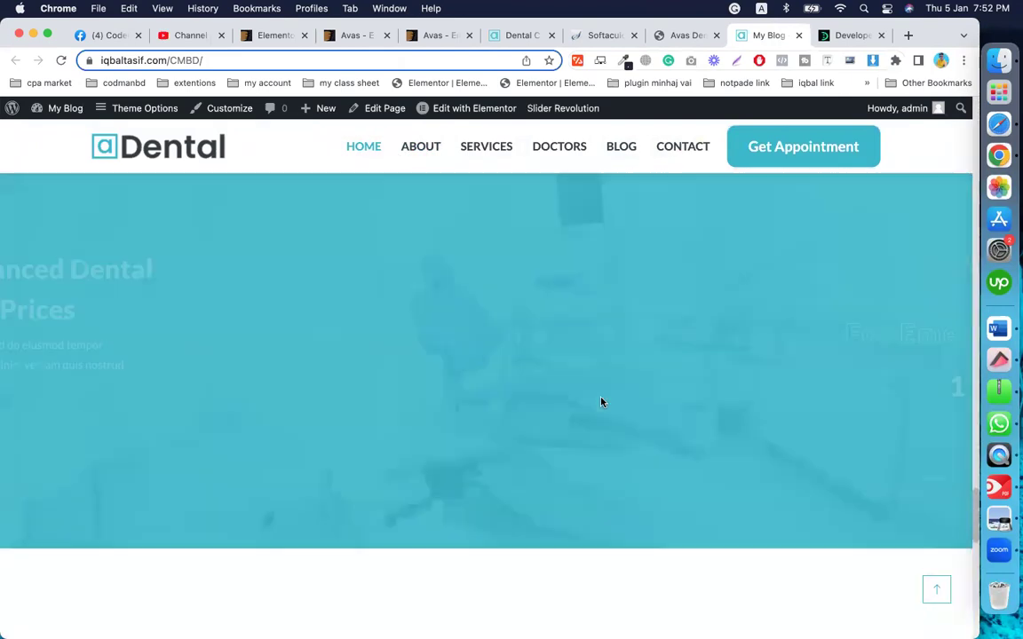
scroll(601, 402, down, 2)
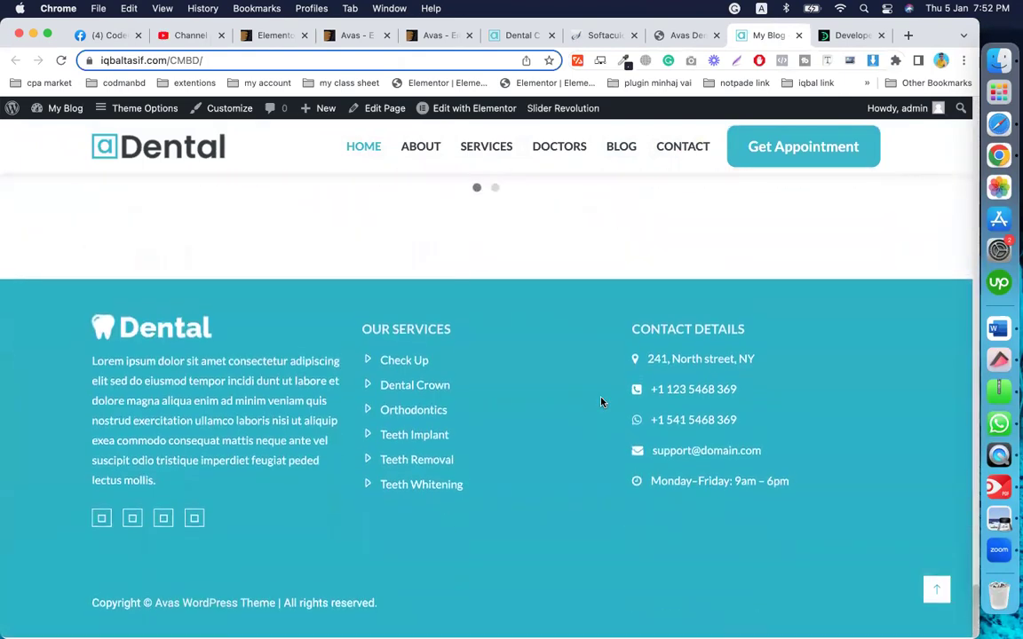
scroll(427, 288, up, 12)
click(420, 147)
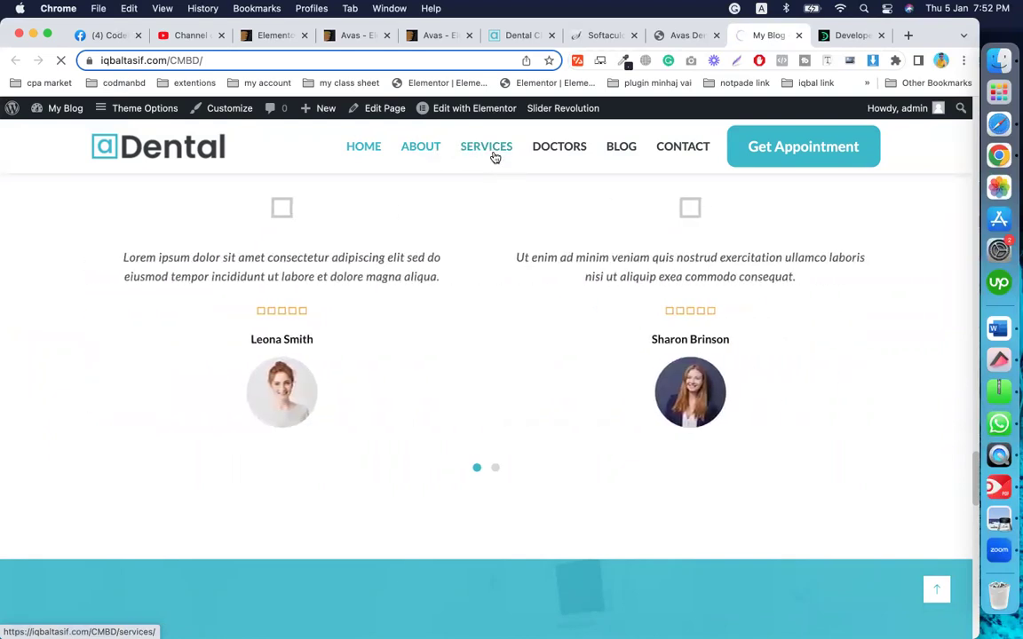
scroll(504, 307, up, 10)
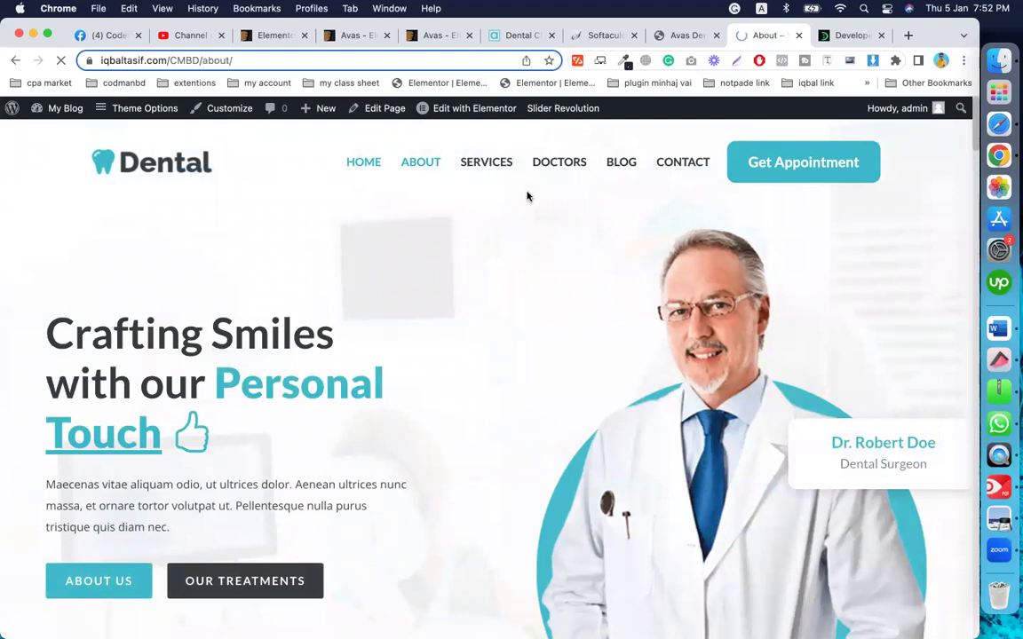
scroll(516, 378, down, 3)
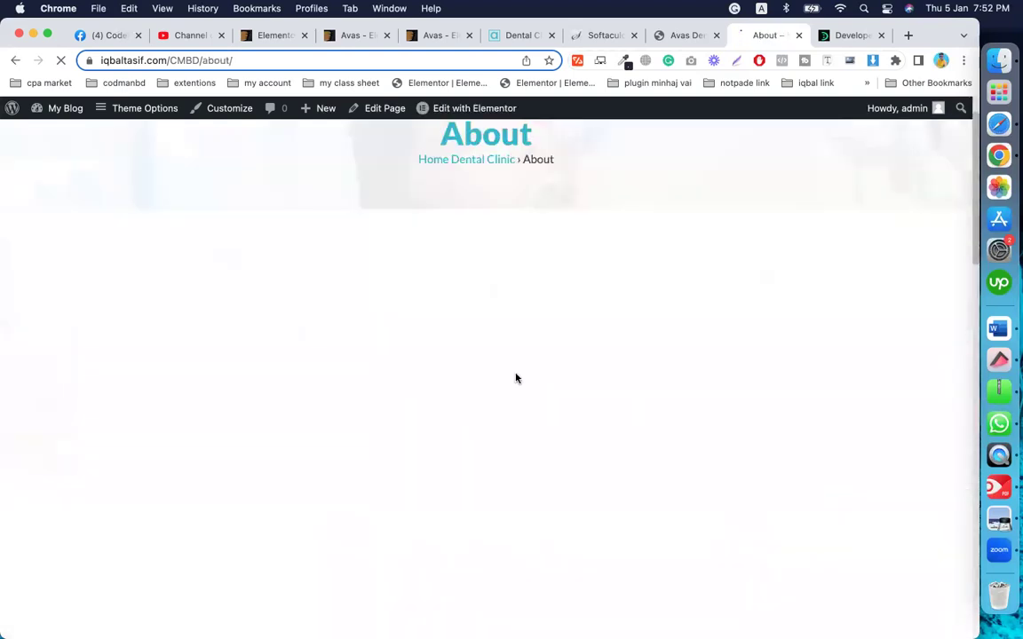
scroll(516, 378, down, 15)
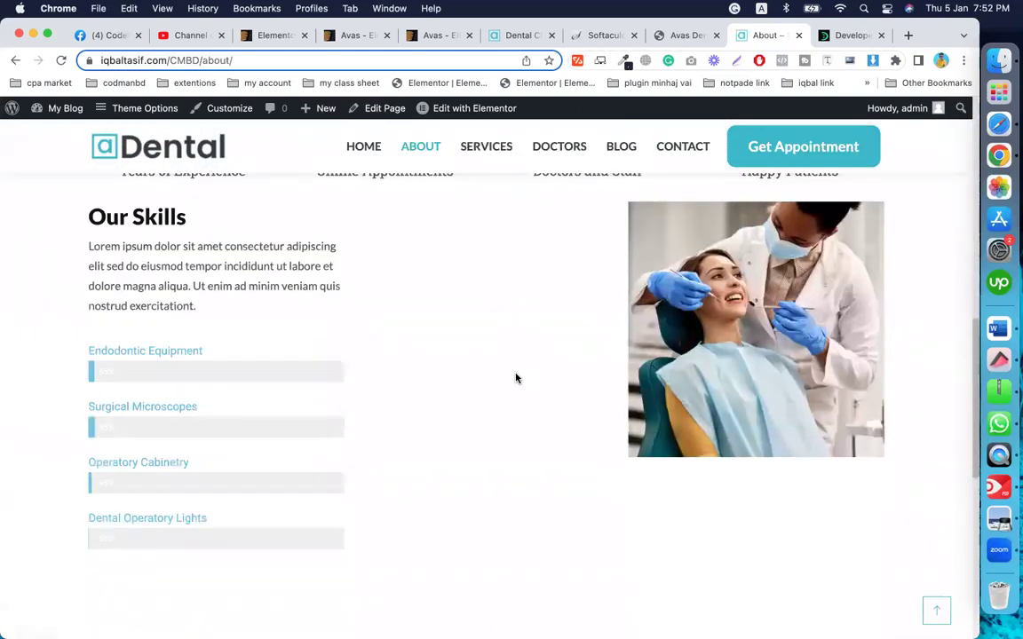
scroll(516, 378, up, 10)
scroll(516, 379, up, 10)
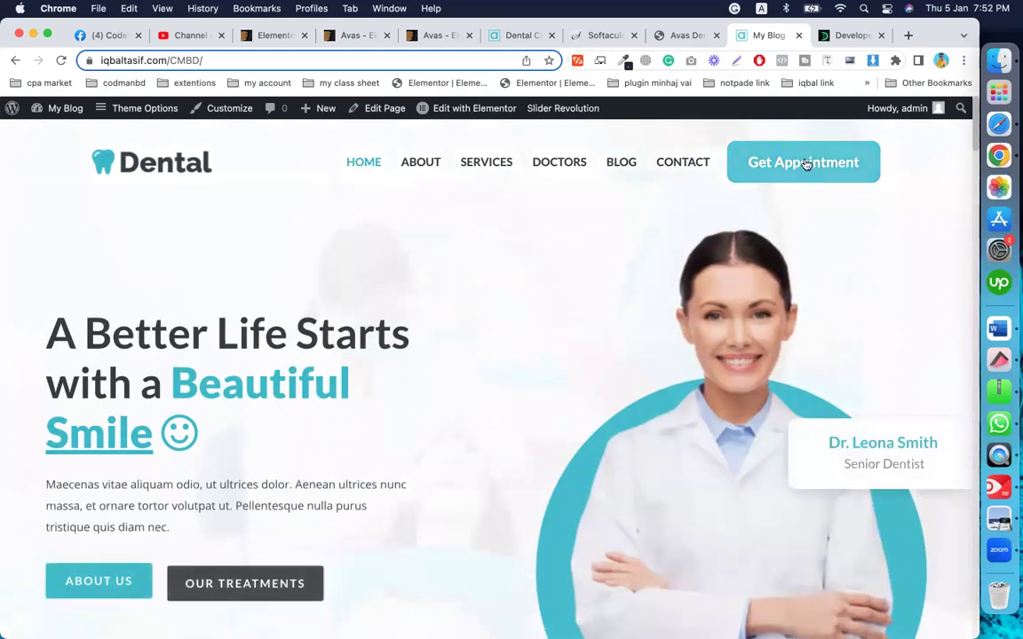
Step: Open the appointment page, autofill the contact details, and choose Teeth Removal
click(805, 164)
scroll(237, 311, down, 3)
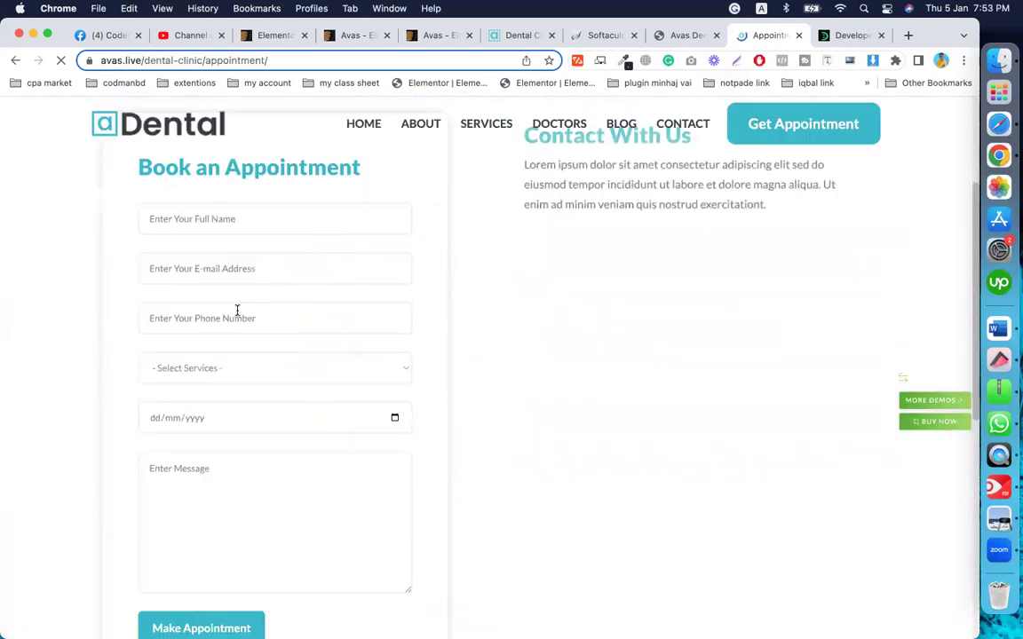
click(276, 221)
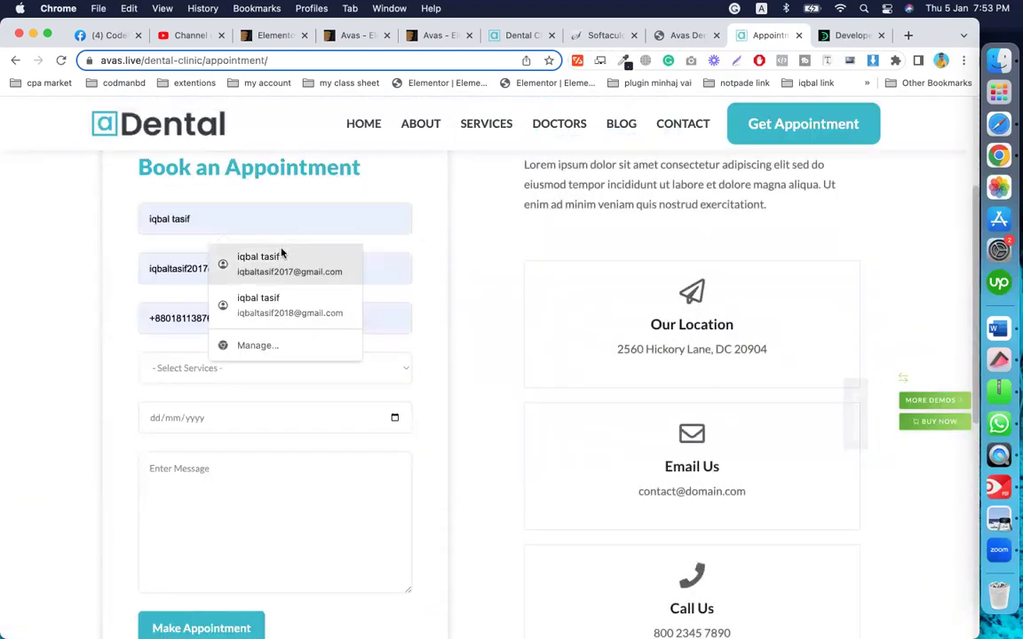
click(281, 258)
click(233, 370)
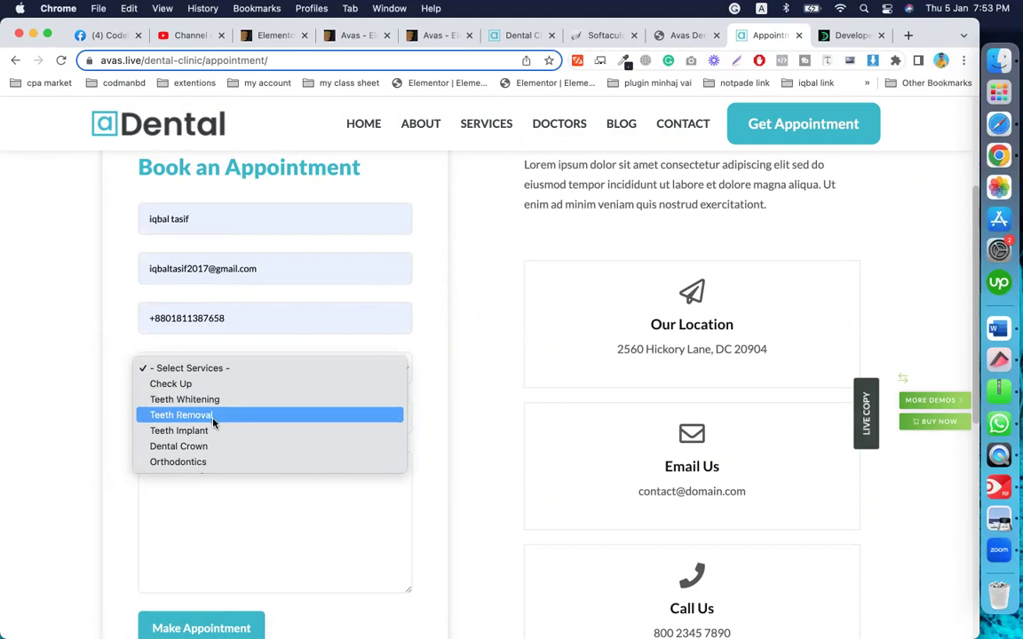
click(214, 421)
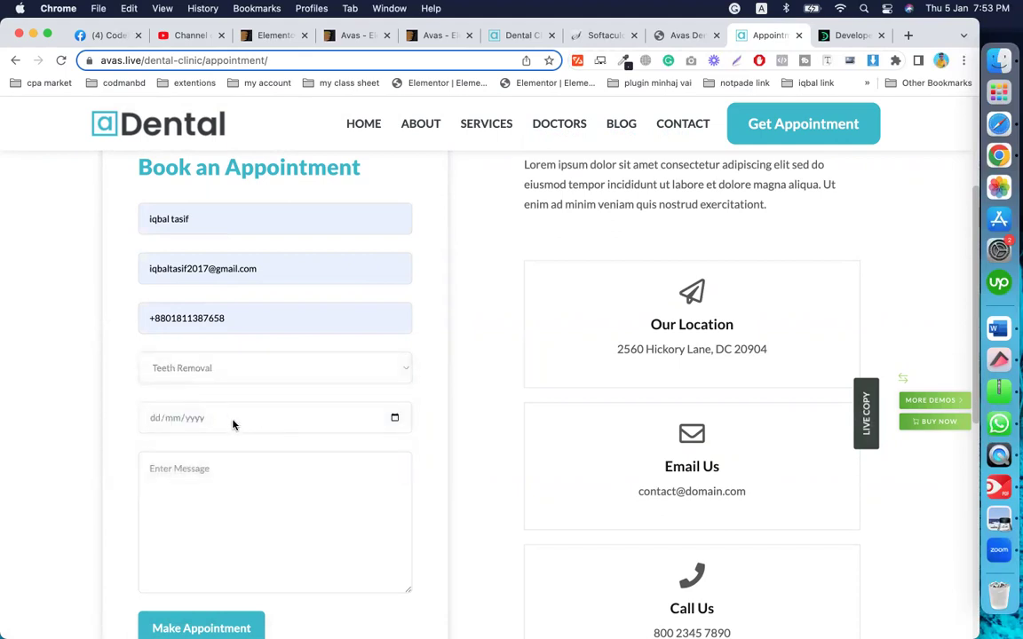
Step: Set the appointment date to 06/01/2023, enter message 'h', and submit the request
click(187, 420)
click(237, 477)
scroll(191, 509, down, 3)
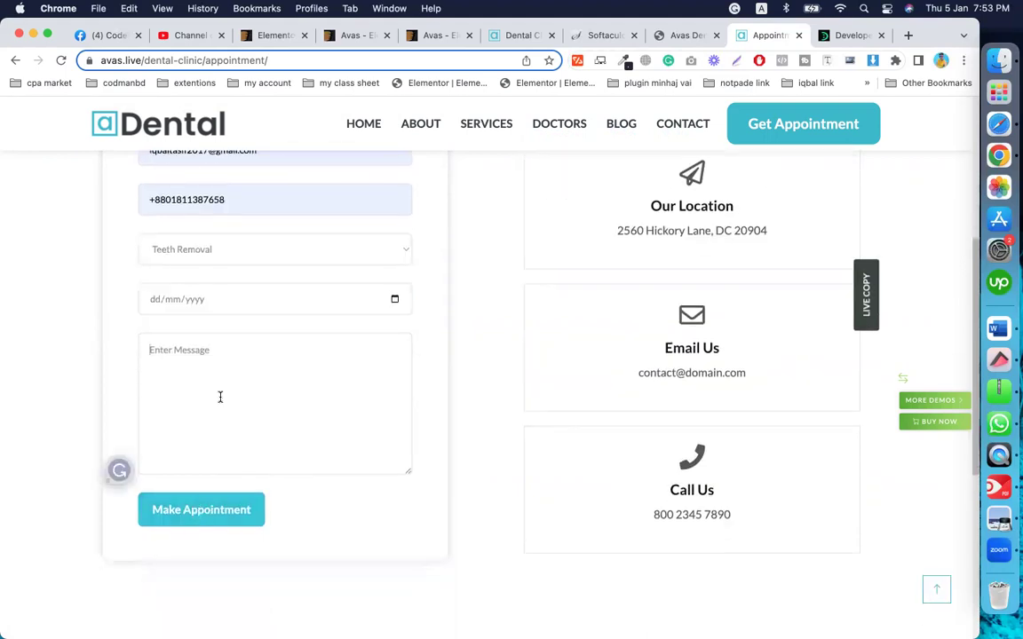
click(395, 301)
click(257, 378)
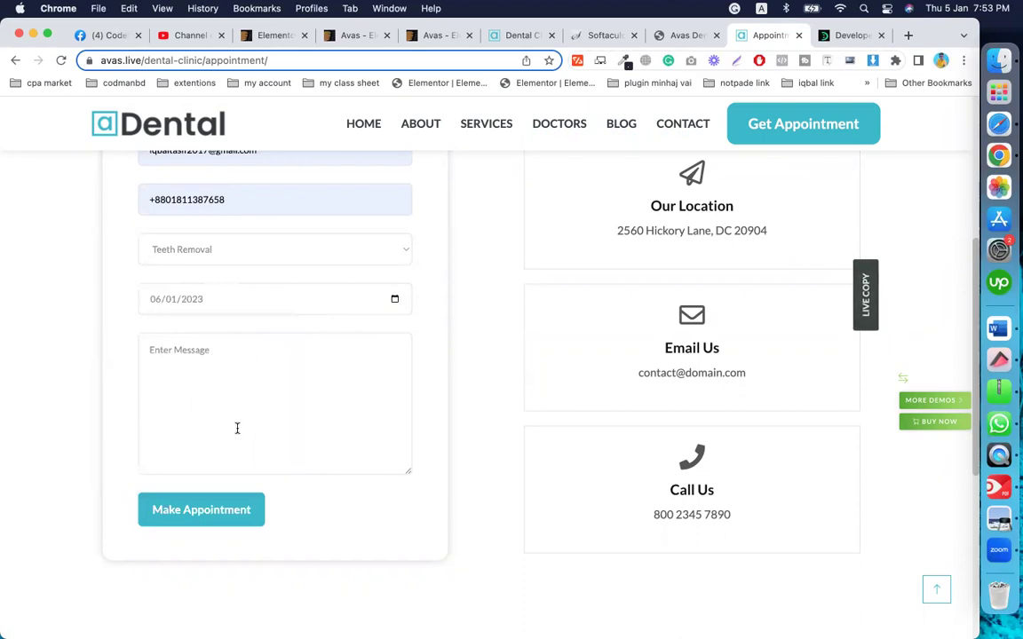
click(218, 346)
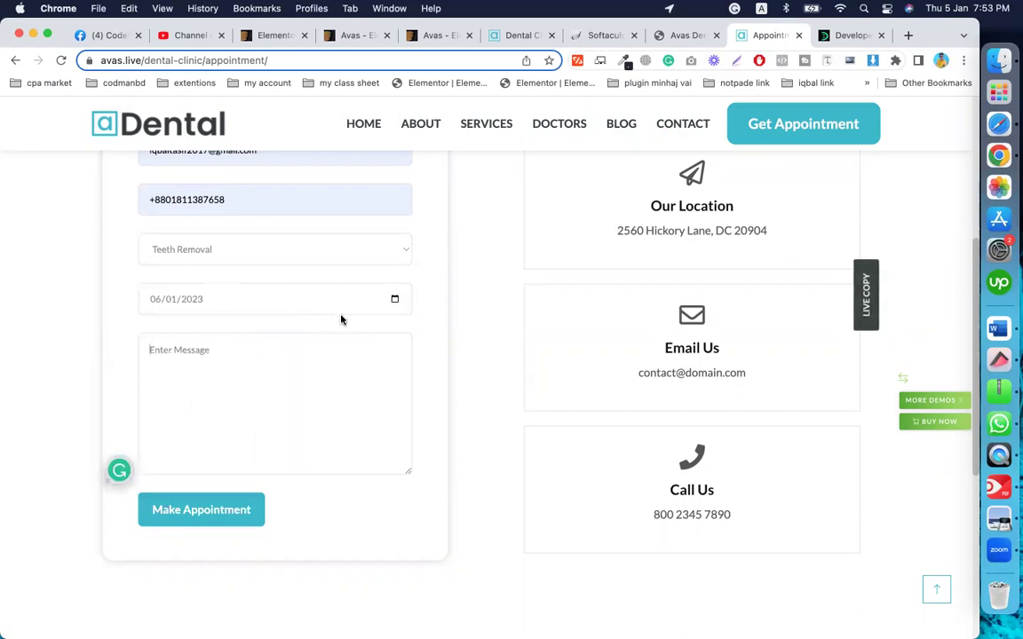
text(hi there)
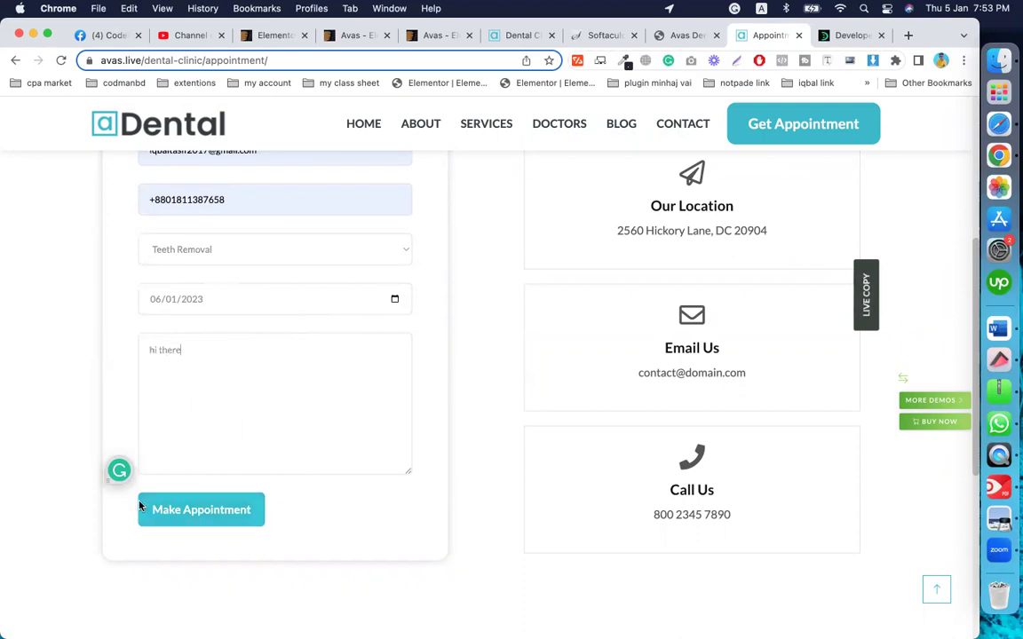
click(179, 507)
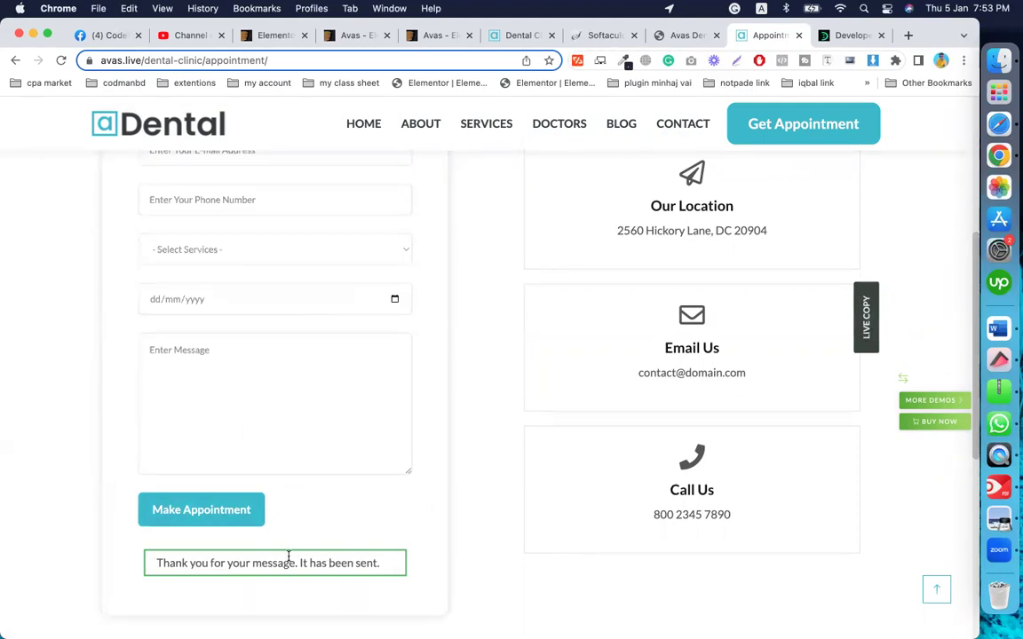
Step: Check the sent confirmation and return to the Dental Clinic demo home page
scroll(324, 529, up, 5)
scroll(325, 529, down, 6)
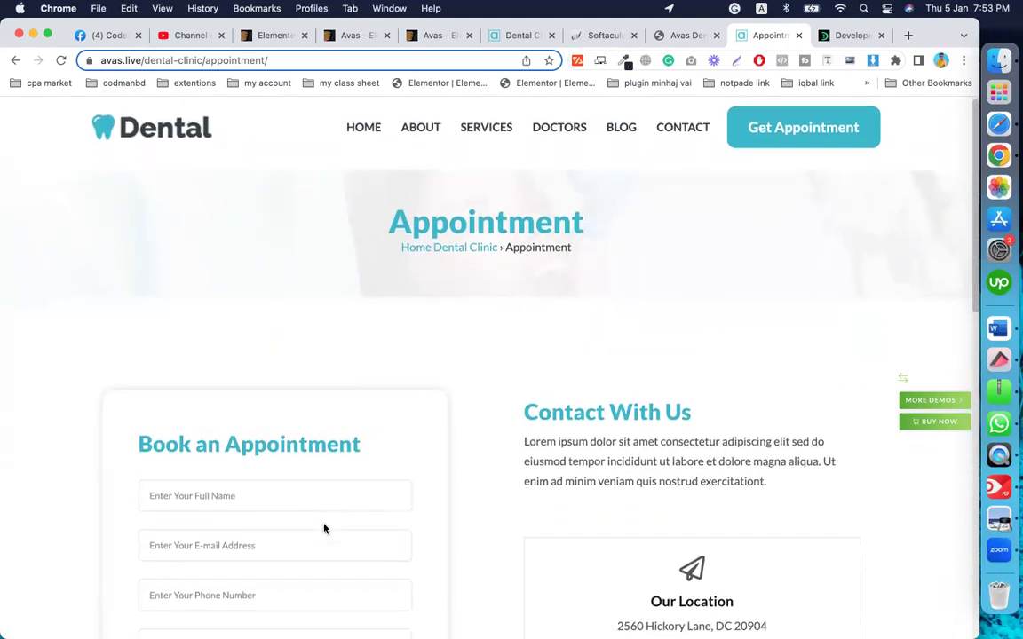
scroll(324, 528, up, 2)
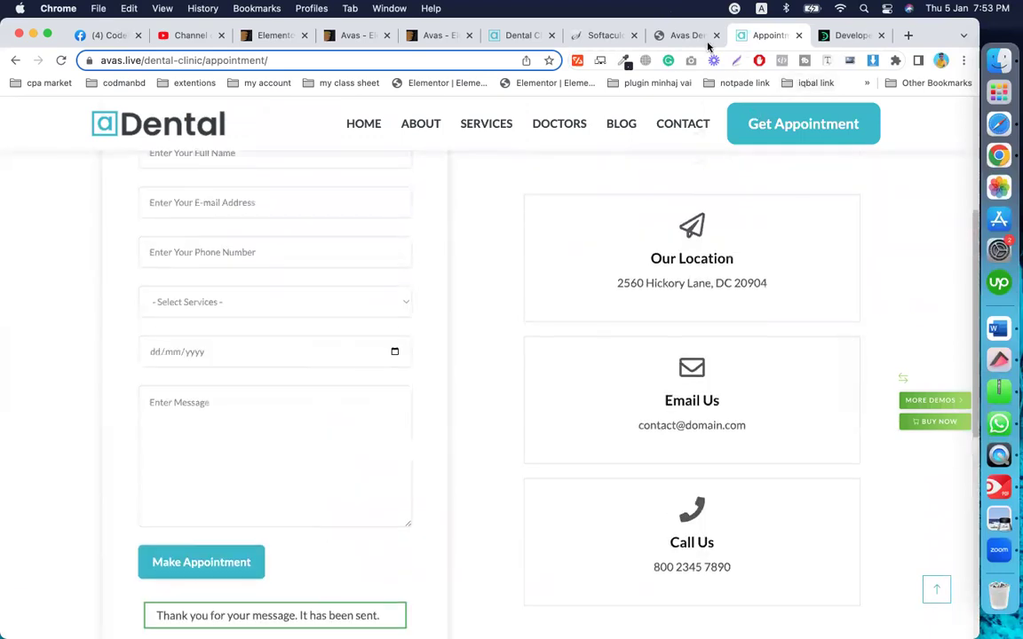
scroll(465, 431, up, 4)
scroll(466, 432, down, 2)
scroll(465, 431, up, 2)
click(365, 144)
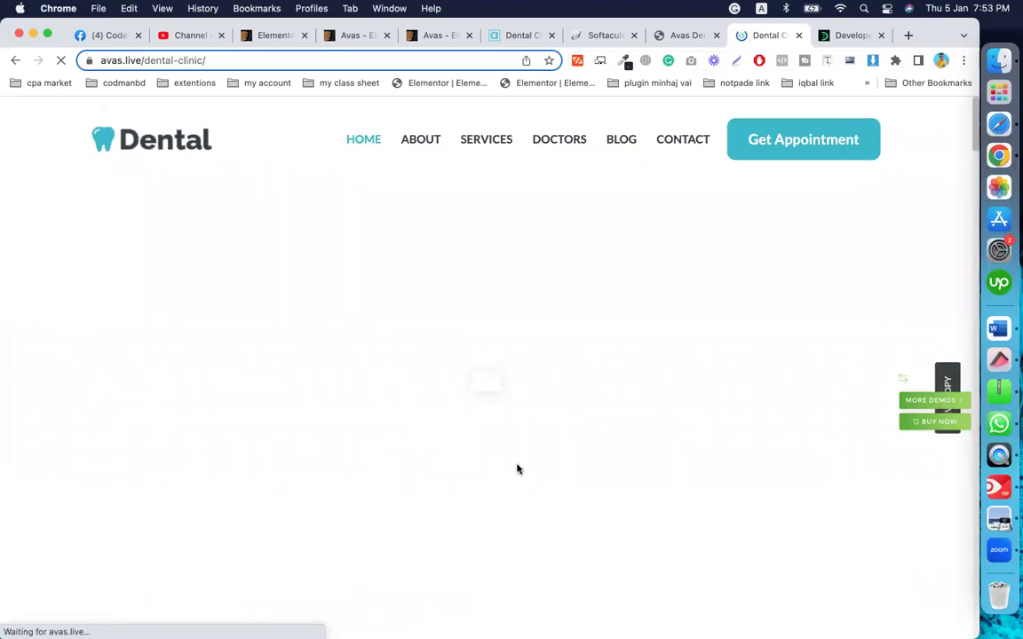
Step: Restrict automatic core updates to maintenance and security releases on the Updates page
click(680, 36)
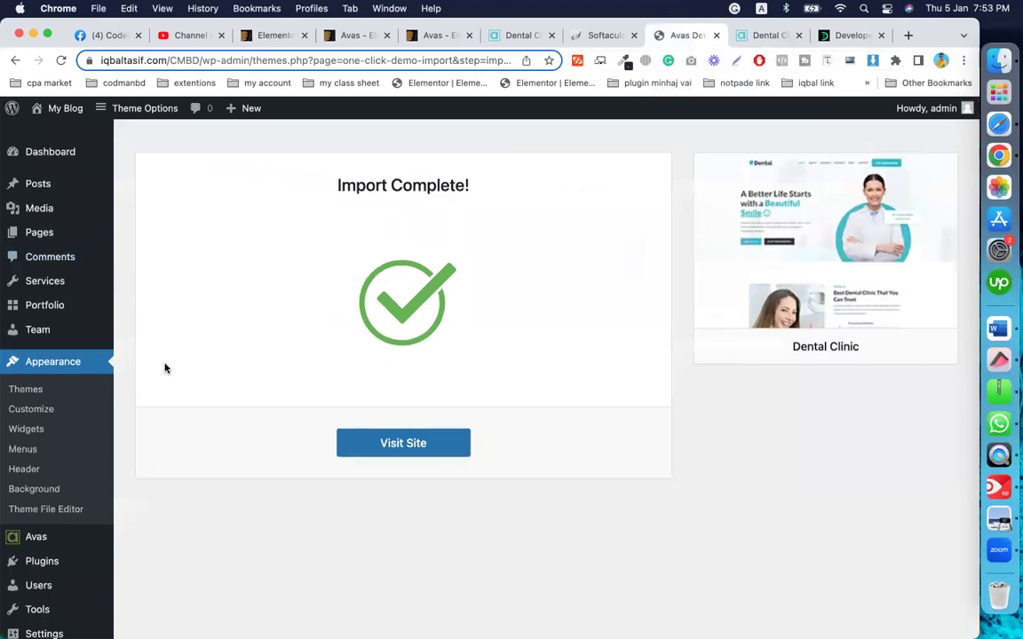
click(59, 149)
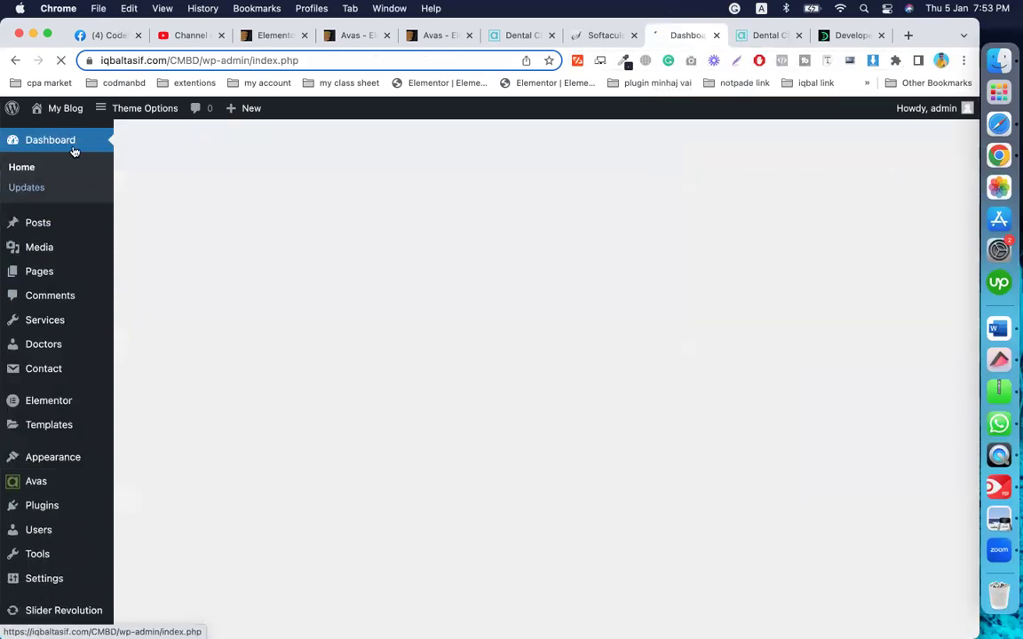
mouse_move(67, 104)
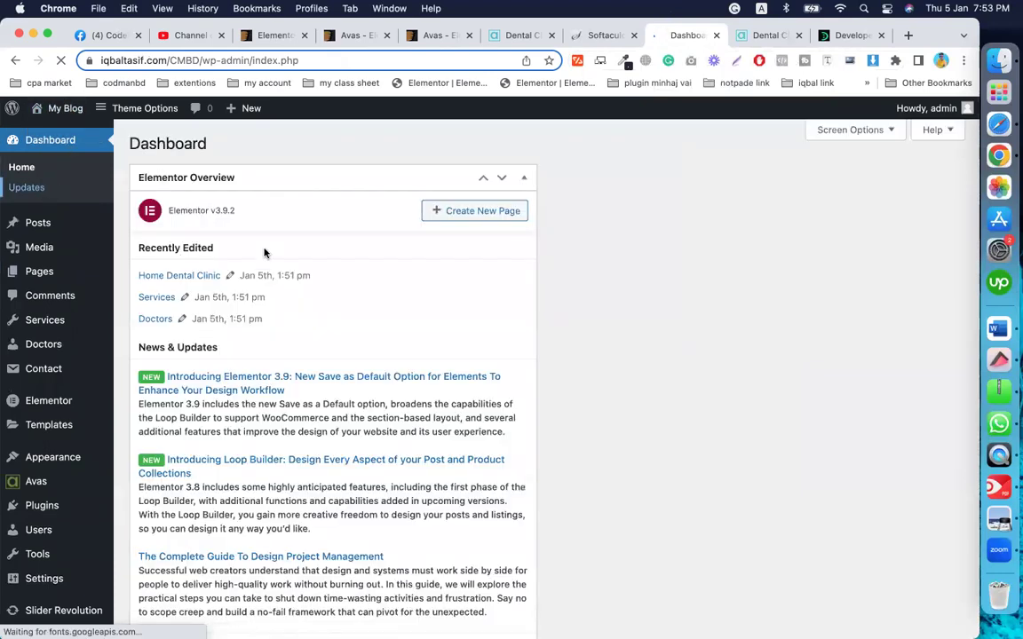
click(42, 195)
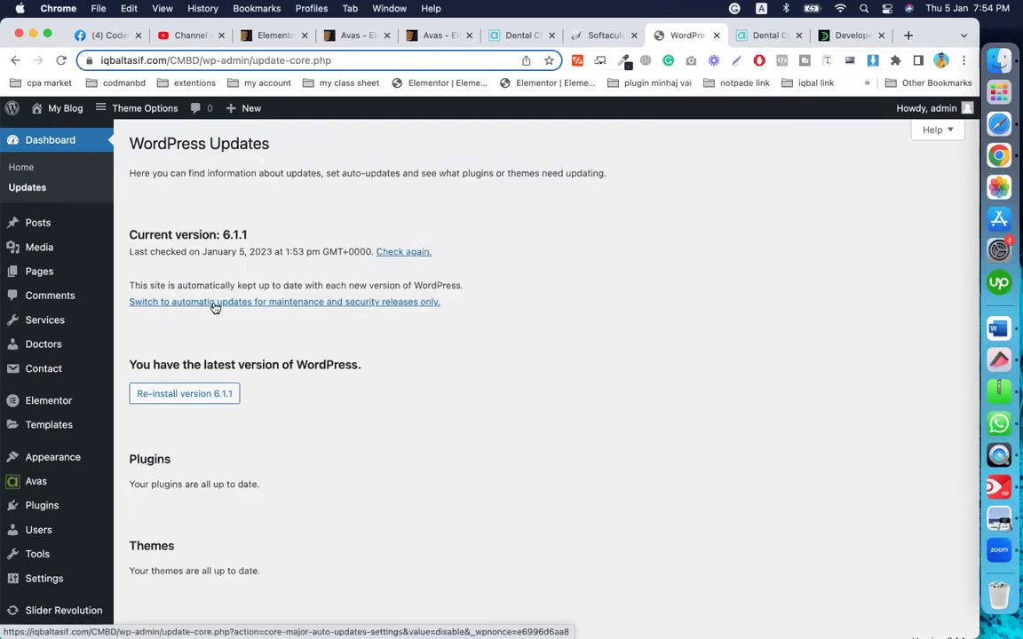
click(214, 302)
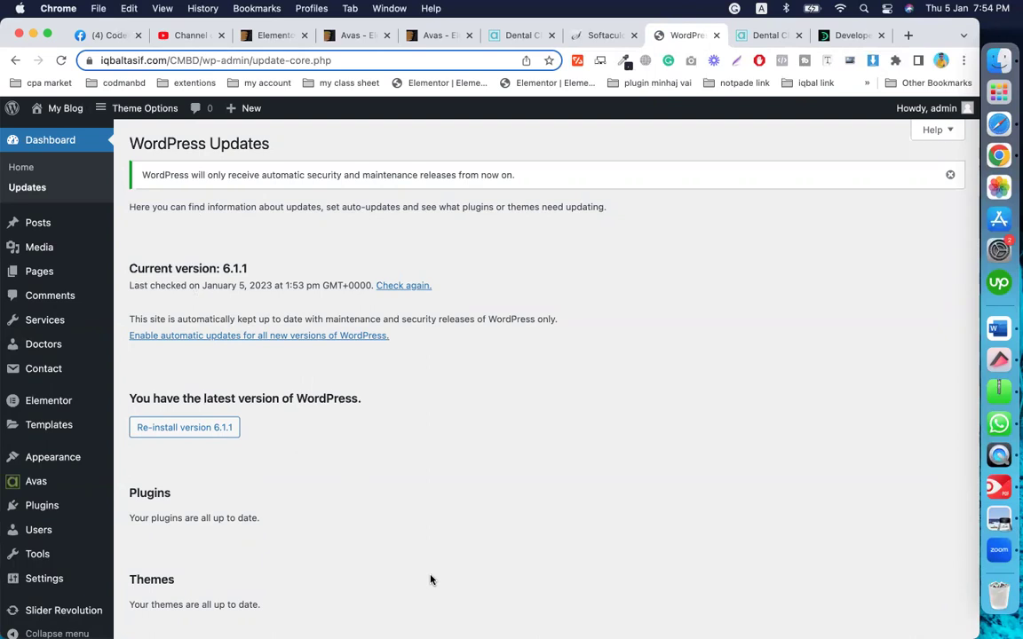
scroll(431, 580, down, 1)
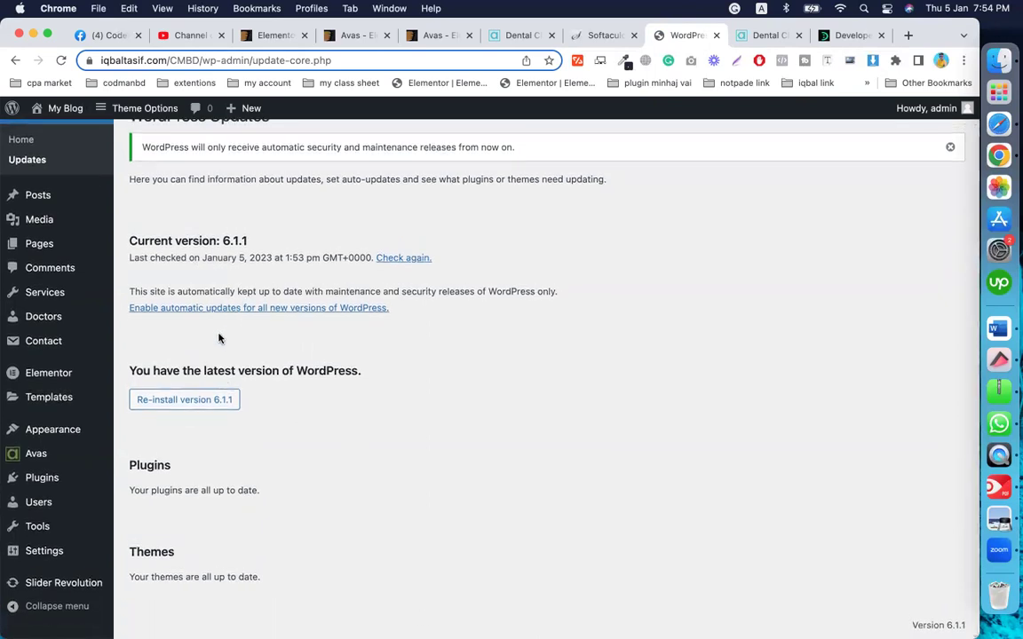
scroll(219, 338, up, 1)
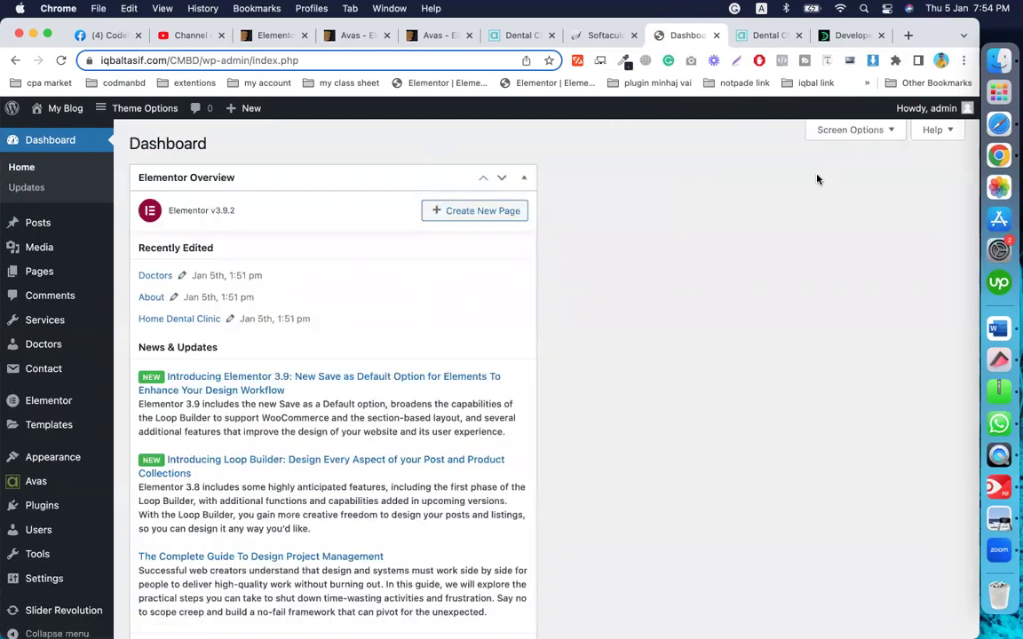
Step: Hide the Elementor Overview box in Screen Options, then switch to the Dental Clinic demo tab
click(851, 130)
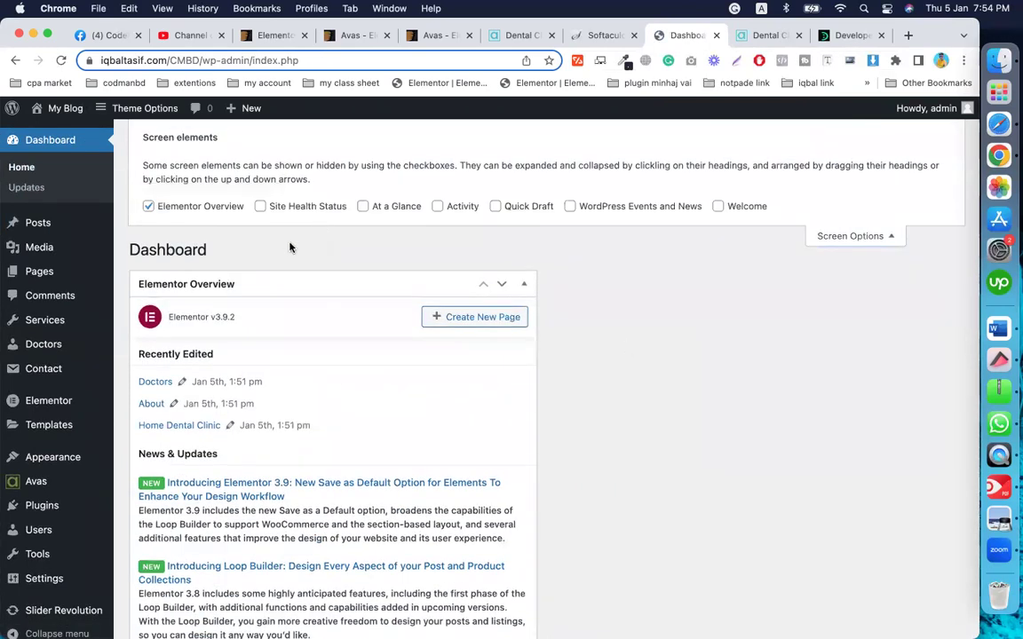
click(148, 206)
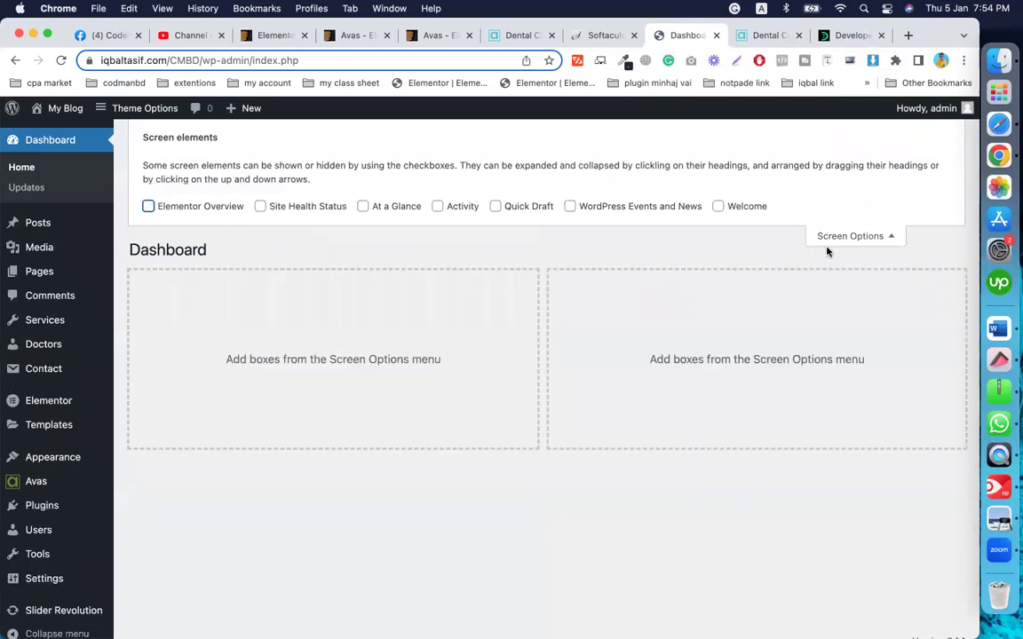
click(860, 238)
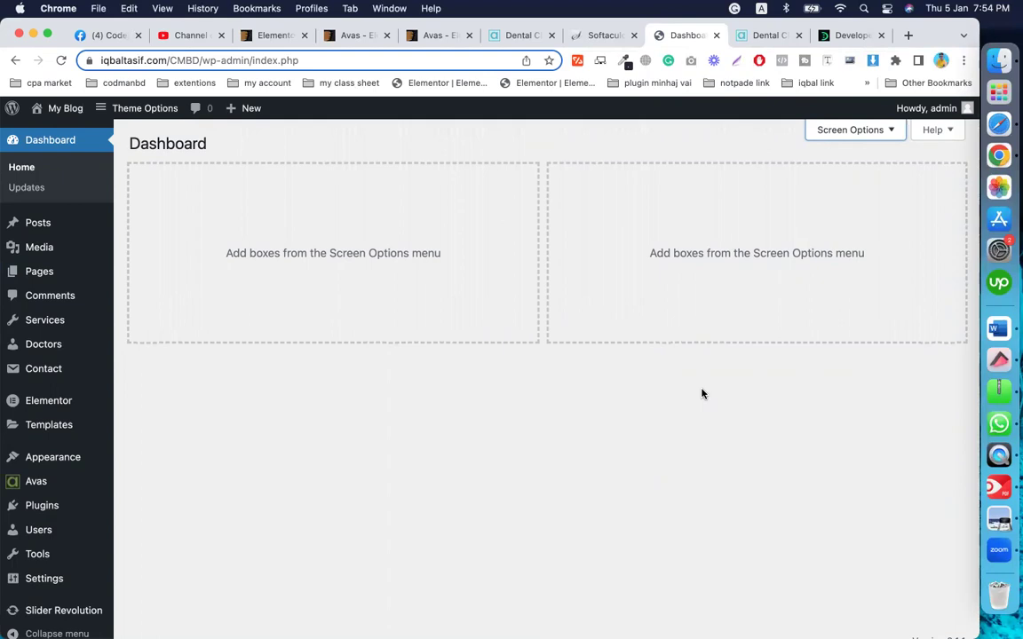
click(767, 37)
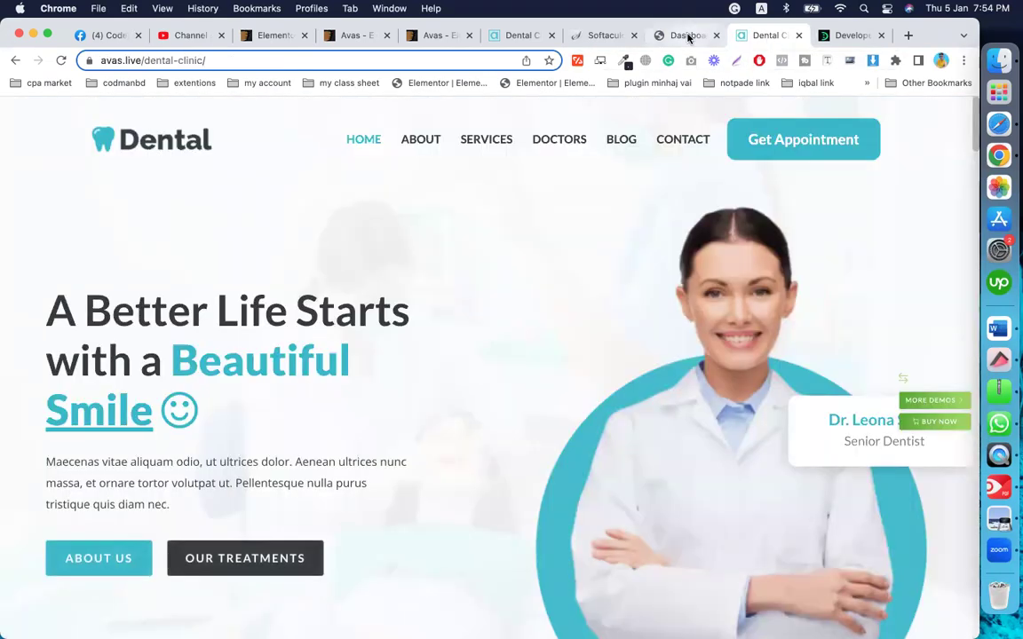
Step: Move between the open tabs and reload the live Dental Clinic demo home page
click(685, 37)
click(523, 36)
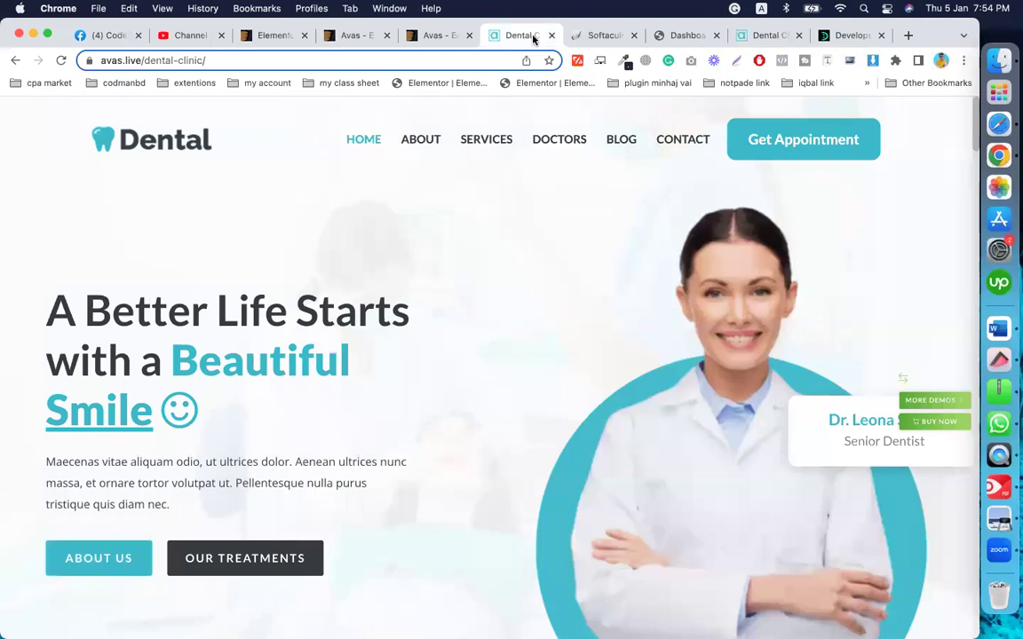
click(751, 36)
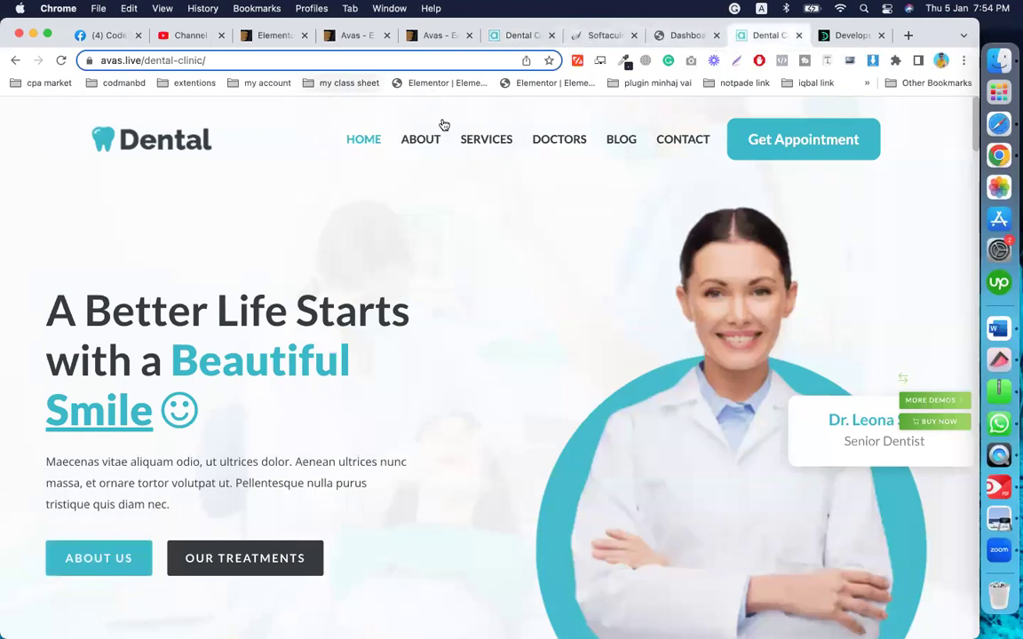
click(360, 141)
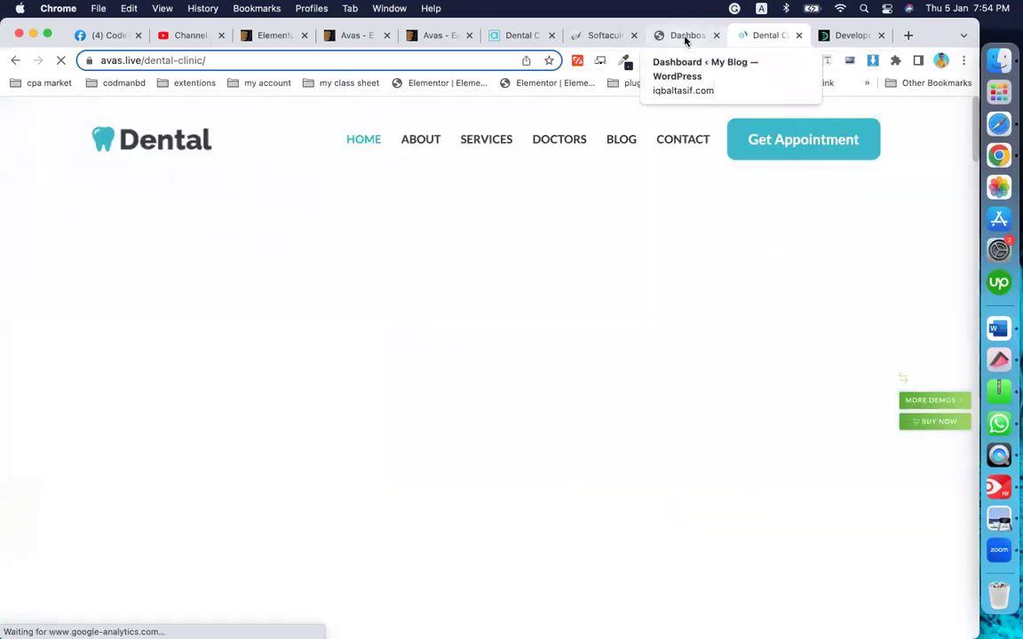
Step: Open the site's front end from My Blog > Visit Site in a new tab and view it
click(685, 37)
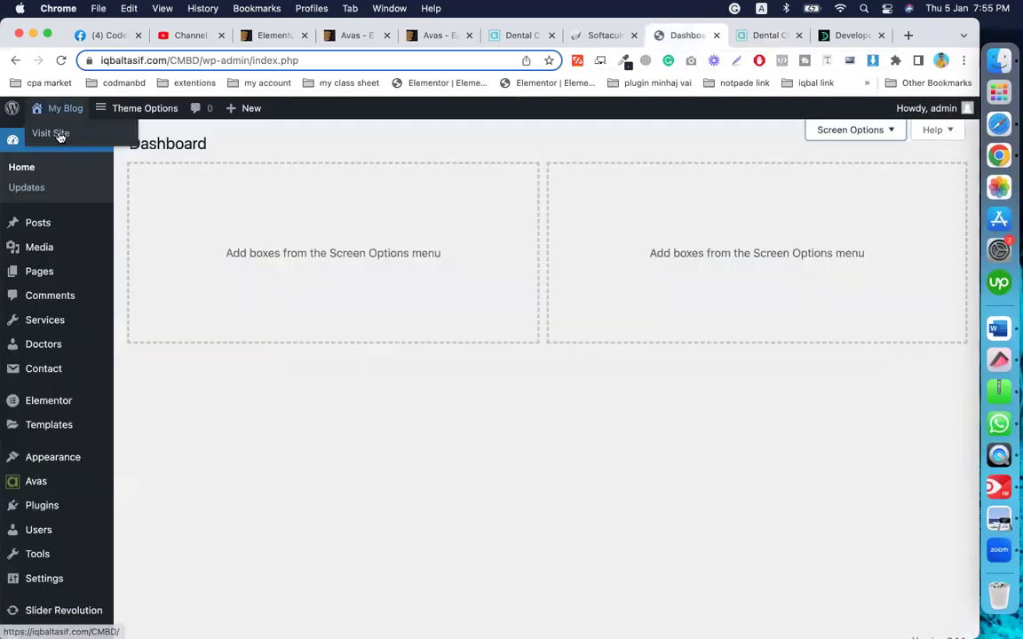
right_click(61, 134)
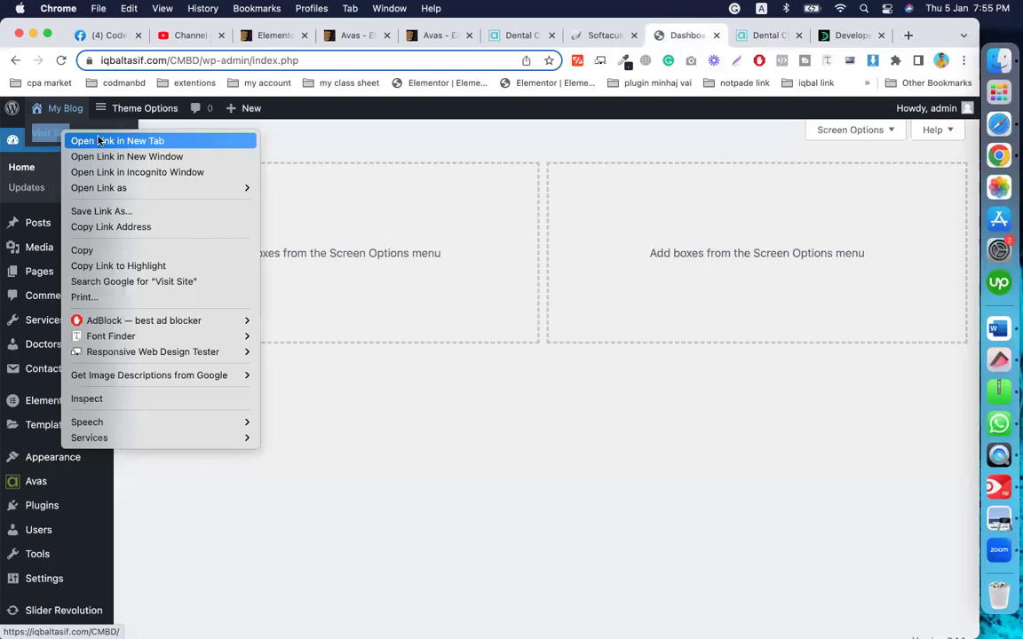
click(99, 141)
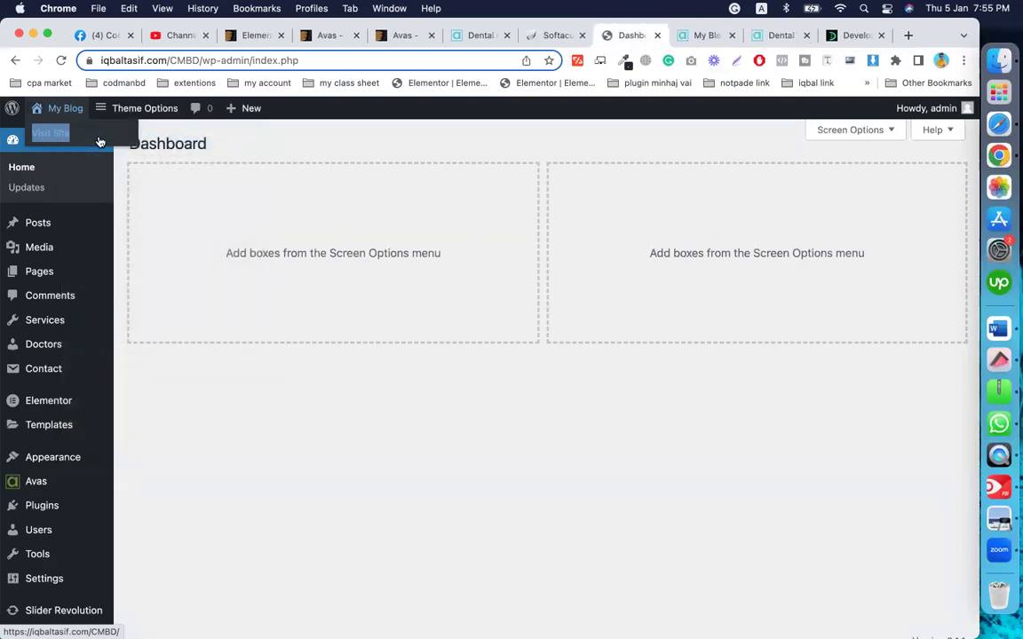
click(715, 37)
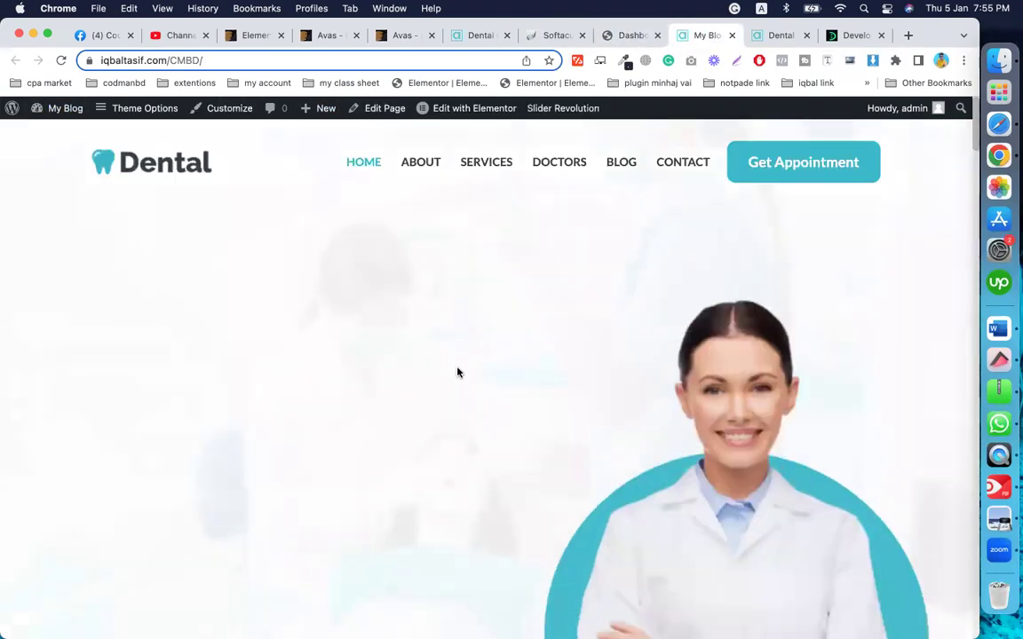
Step: Close the extra live-demo Dental tab and browse the imported Dental home page sections
click(805, 35)
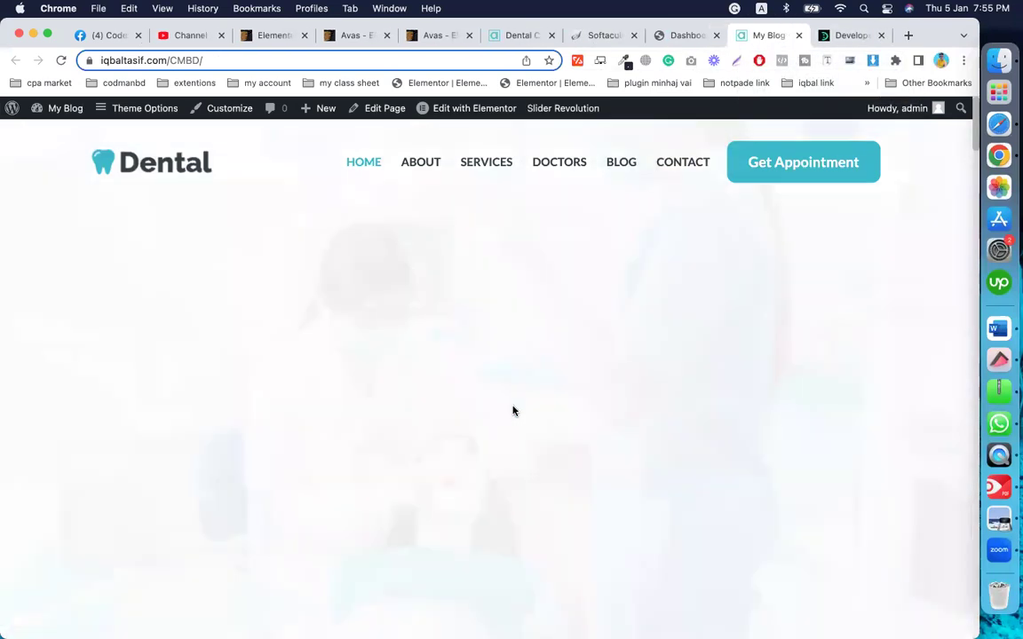
scroll(373, 384, down, 3)
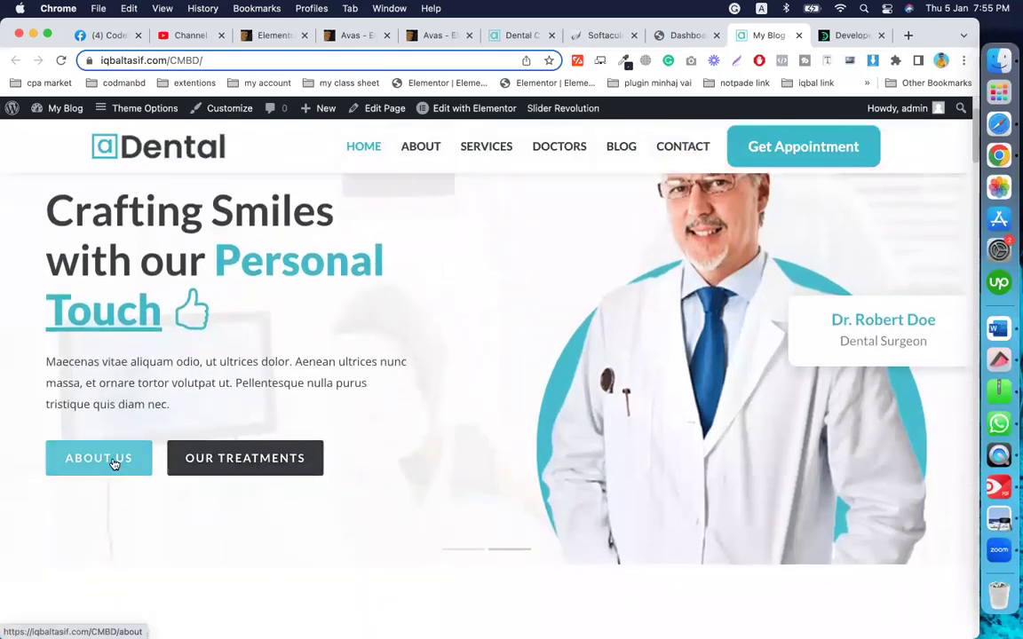
scroll(178, 453, up, 3)
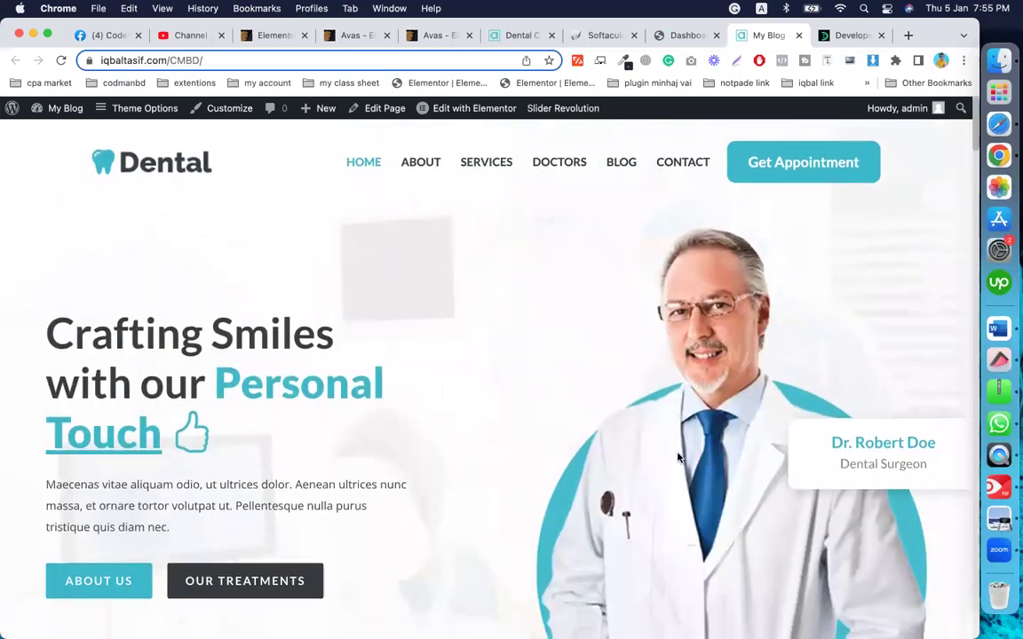
scroll(541, 471, down, 10)
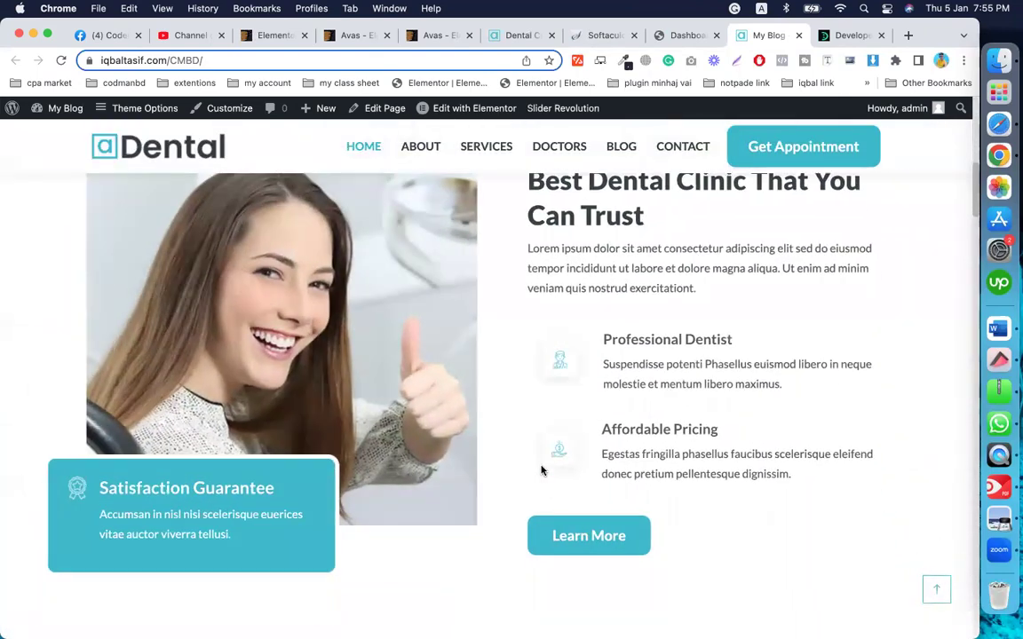
scroll(541, 471, down, 15)
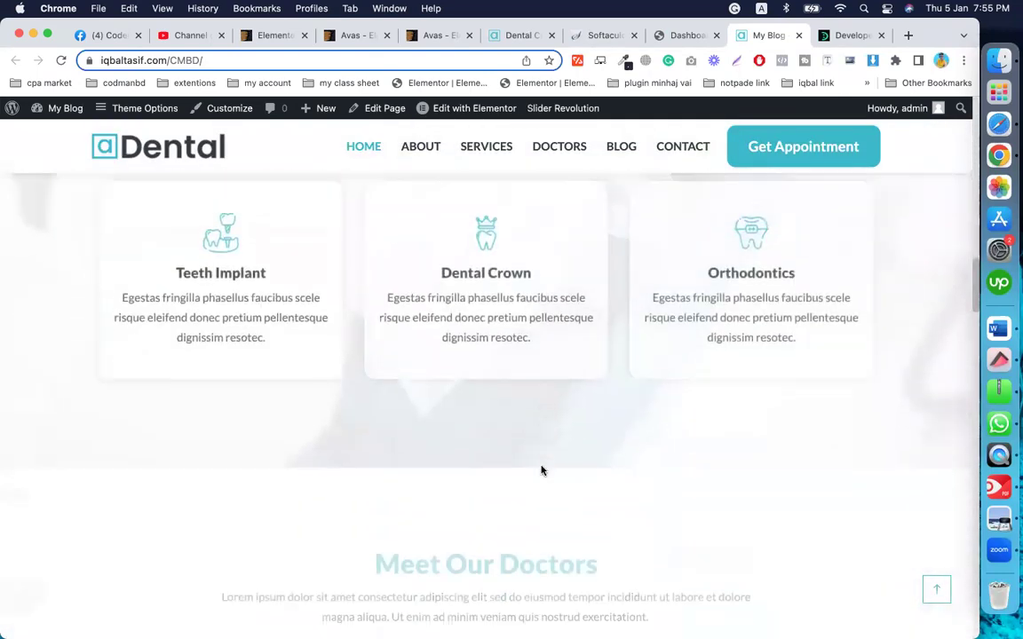
scroll(540, 471, down, 2)
scroll(540, 470, up, 5)
scroll(540, 471, down, 3)
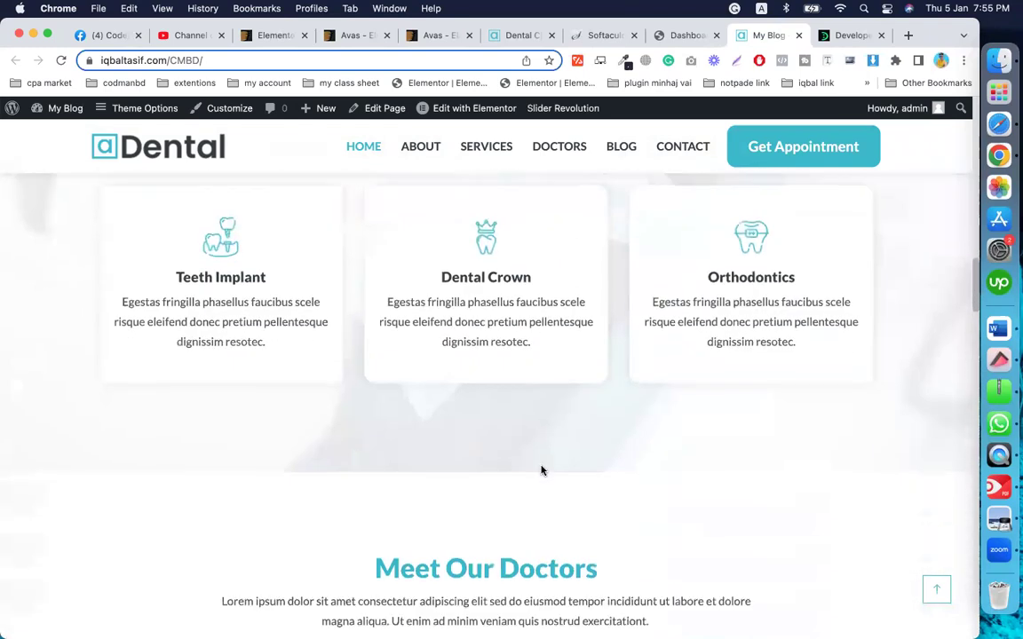
scroll(542, 470, down, 8)
scroll(542, 470, up, 3)
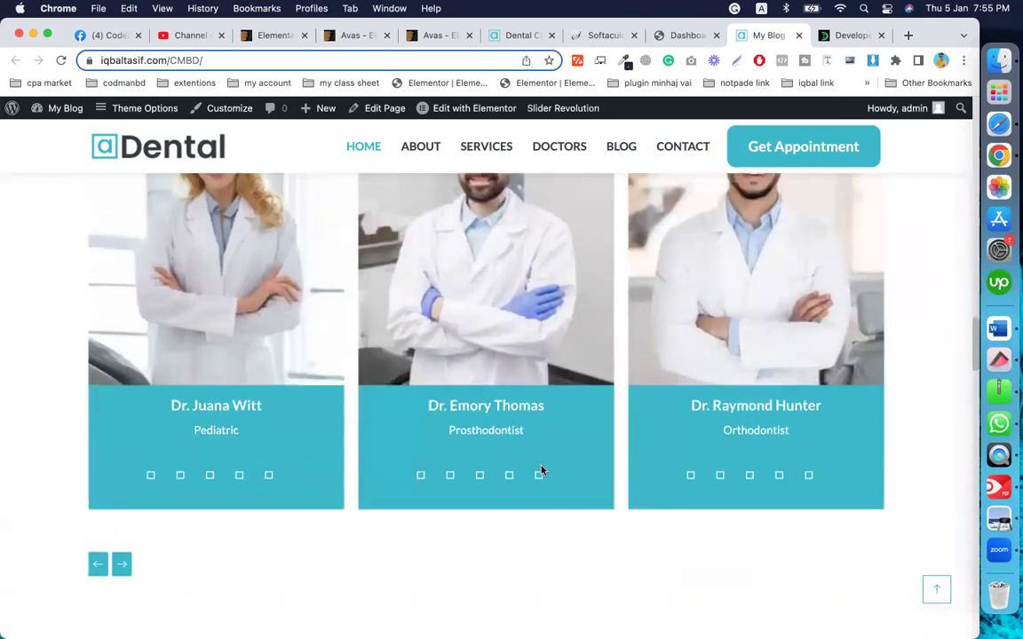
scroll(541, 470, down, 10)
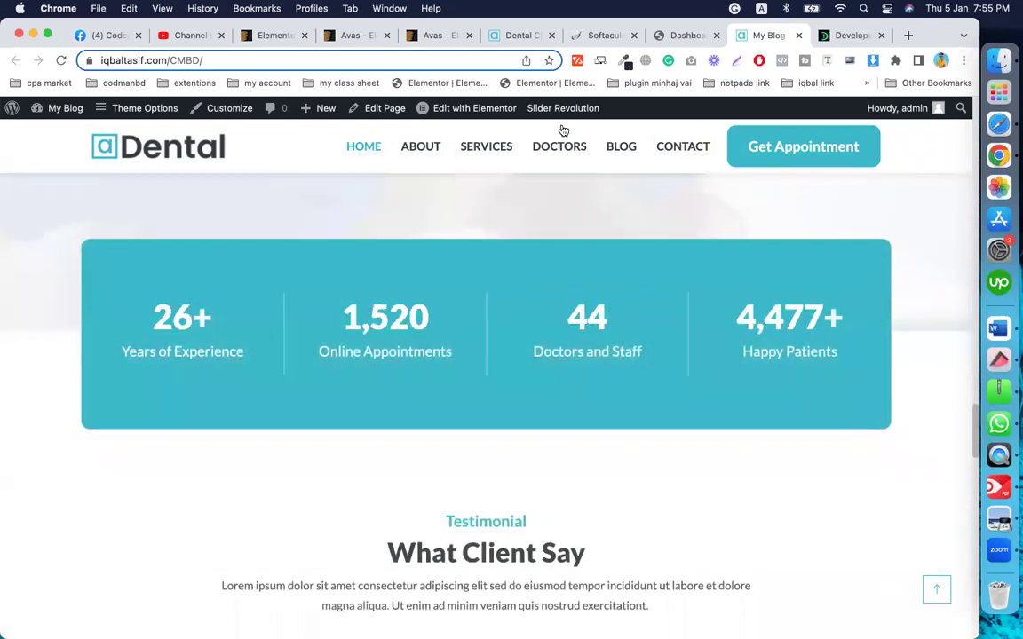
click(427, 35)
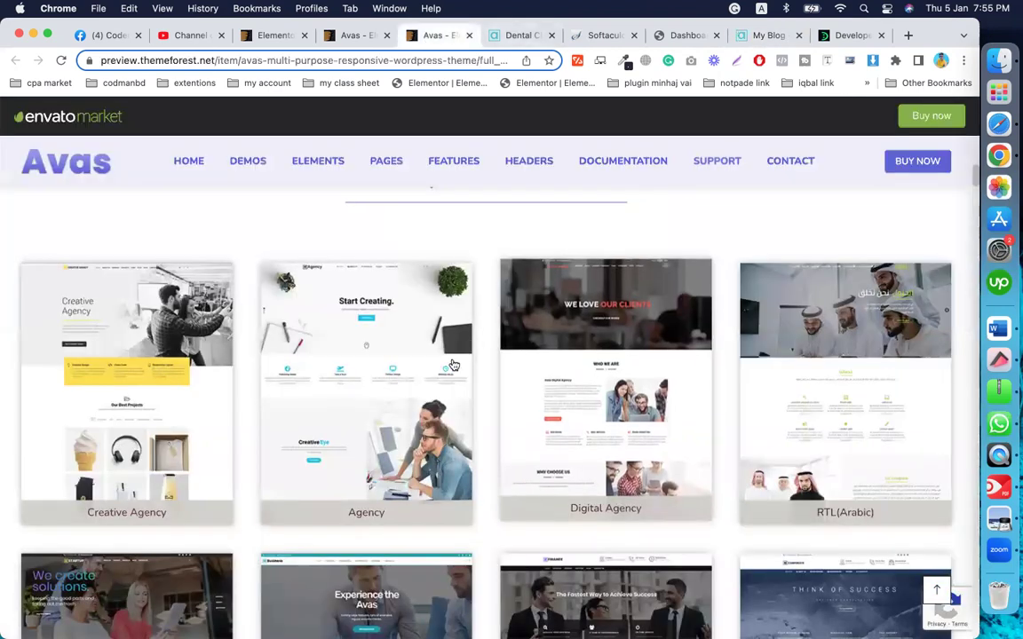
scroll(589, 440, down, 6)
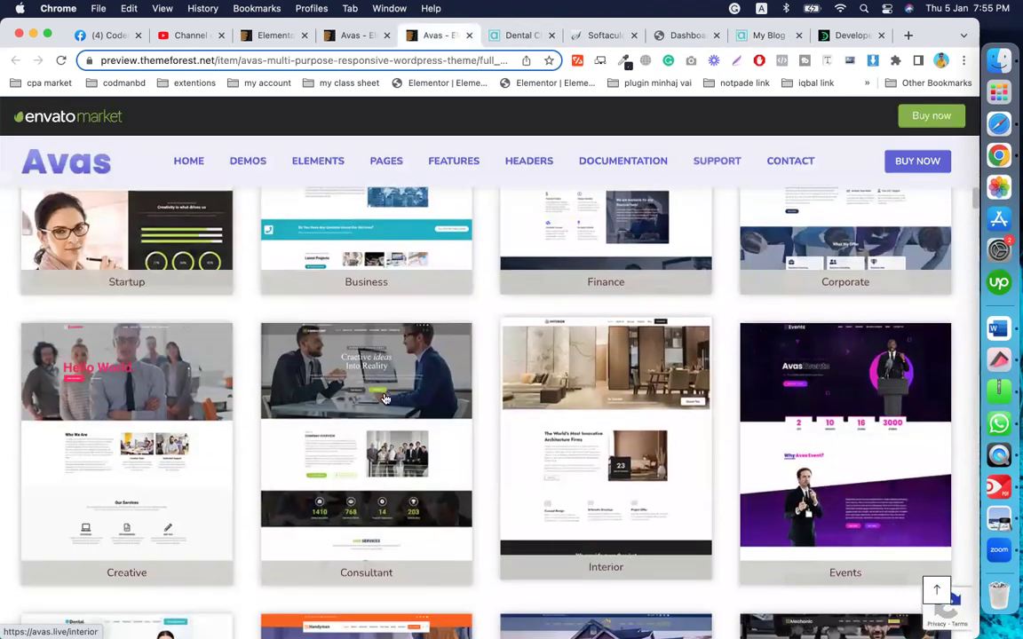
scroll(635, 406, down, 4)
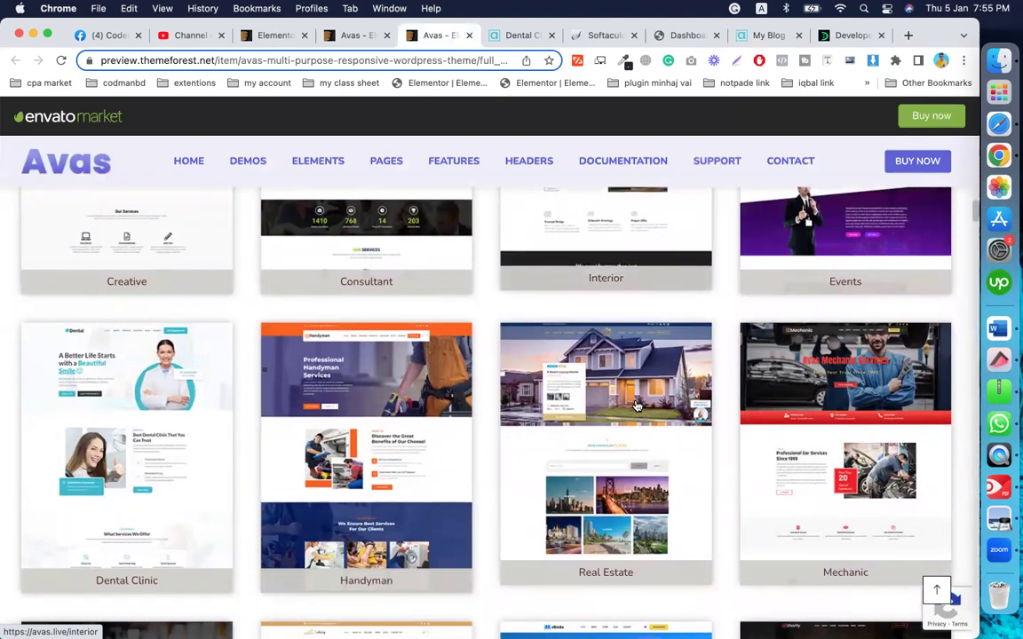
scroll(636, 406, down, 1)
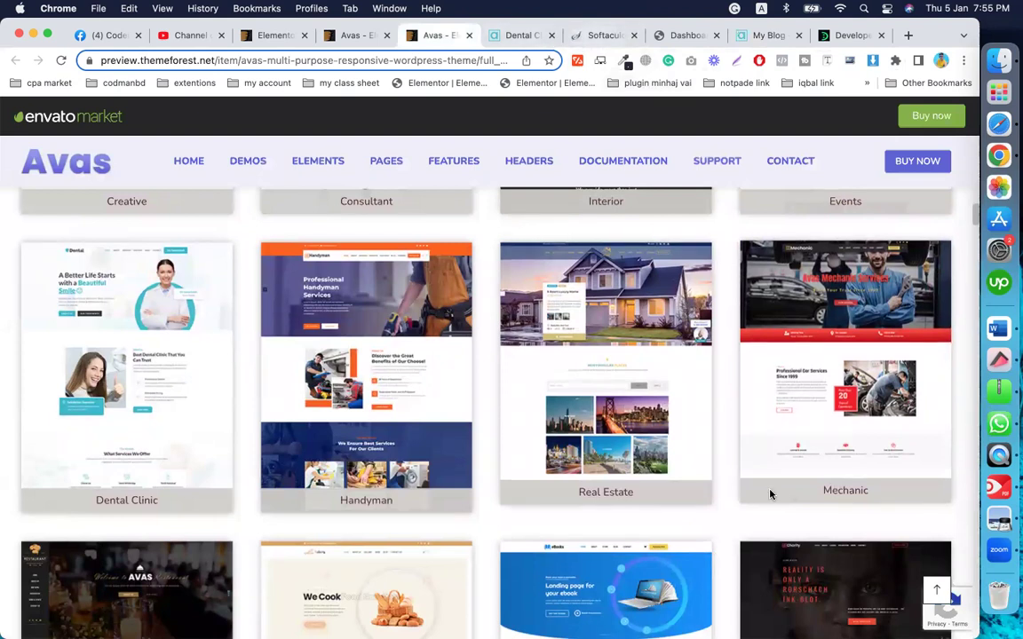
click(764, 36)
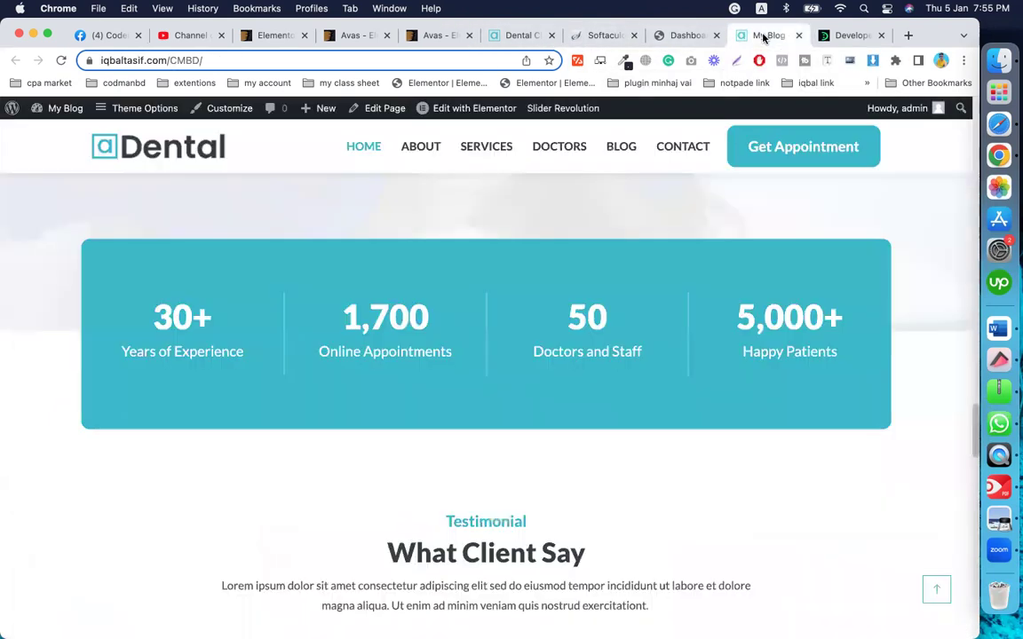
Step: Look over the Dental home page down to the footer and back, then return to the admin Dashboard
scroll(526, 496, down, 6)
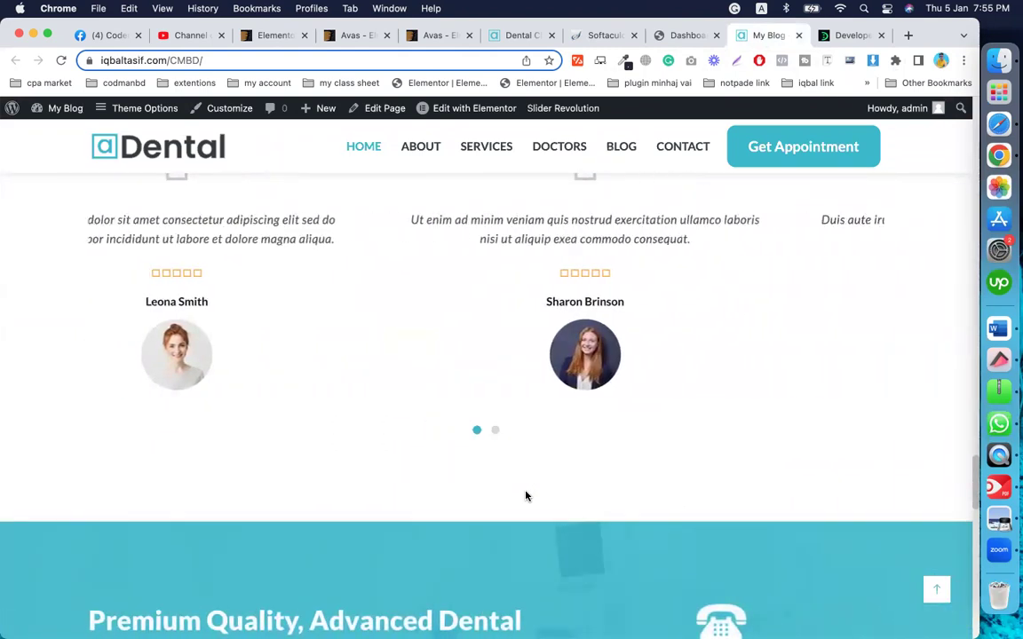
scroll(526, 497, down, 10)
scroll(526, 496, down, 5)
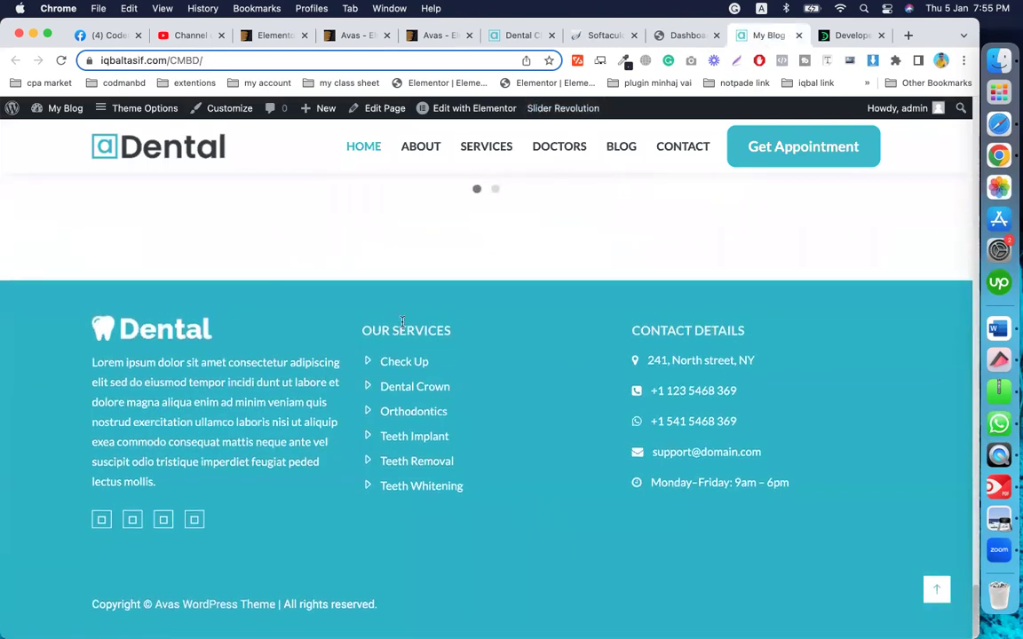
scroll(547, 452, up, 8)
scroll(547, 451, up, 6)
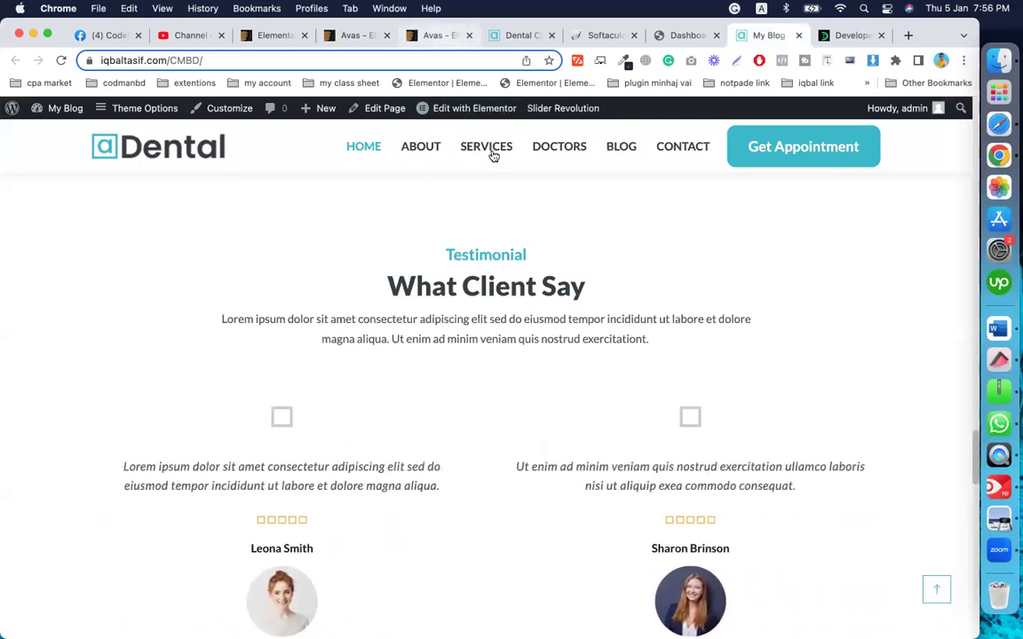
scroll(651, 413, up, 5)
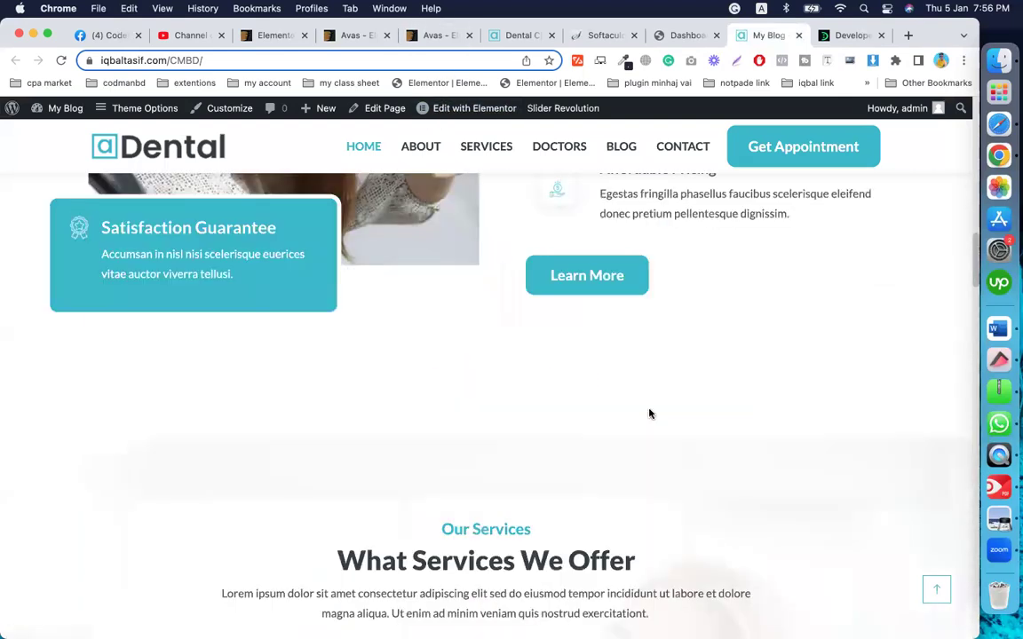
scroll(649, 414, up, 10)
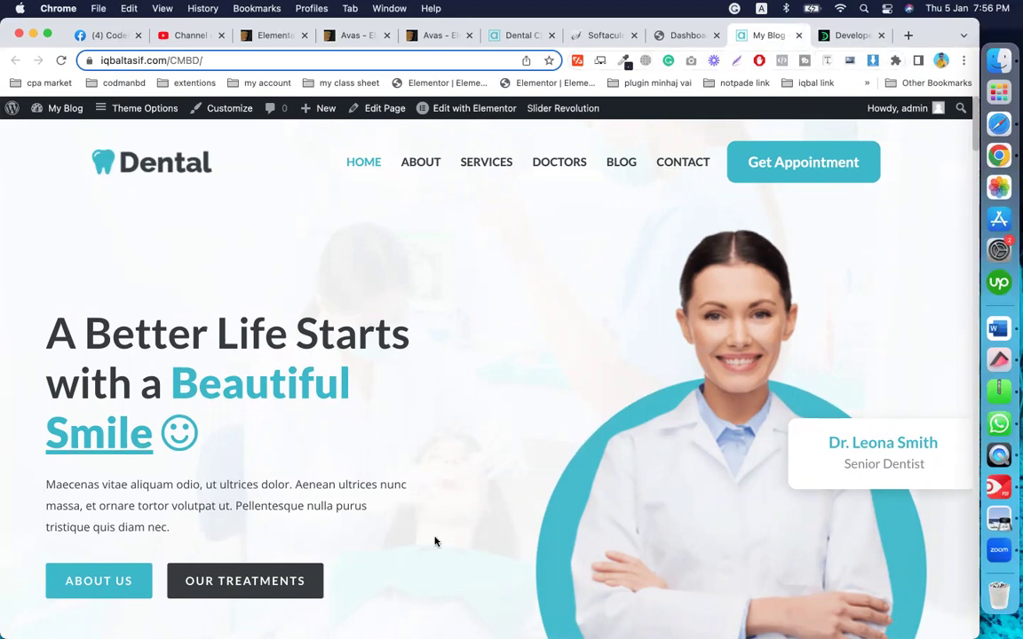
click(689, 36)
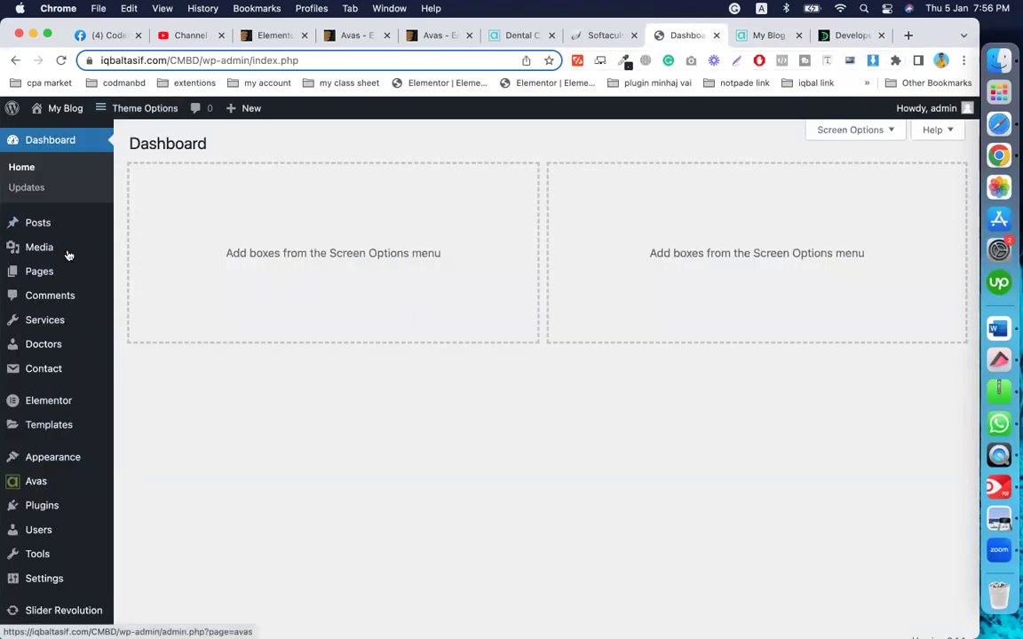
Step: List all saved Elementor templates, showing the two Default Kit entries
scroll(22, 395, down, 1)
mouse_move(64, 442)
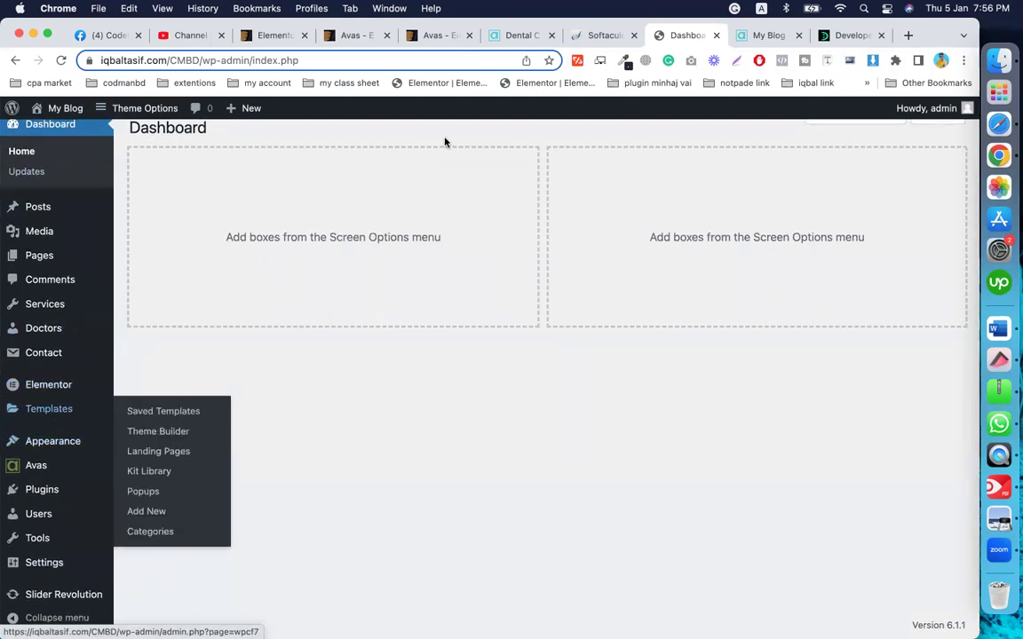
mouse_move(31, 401)
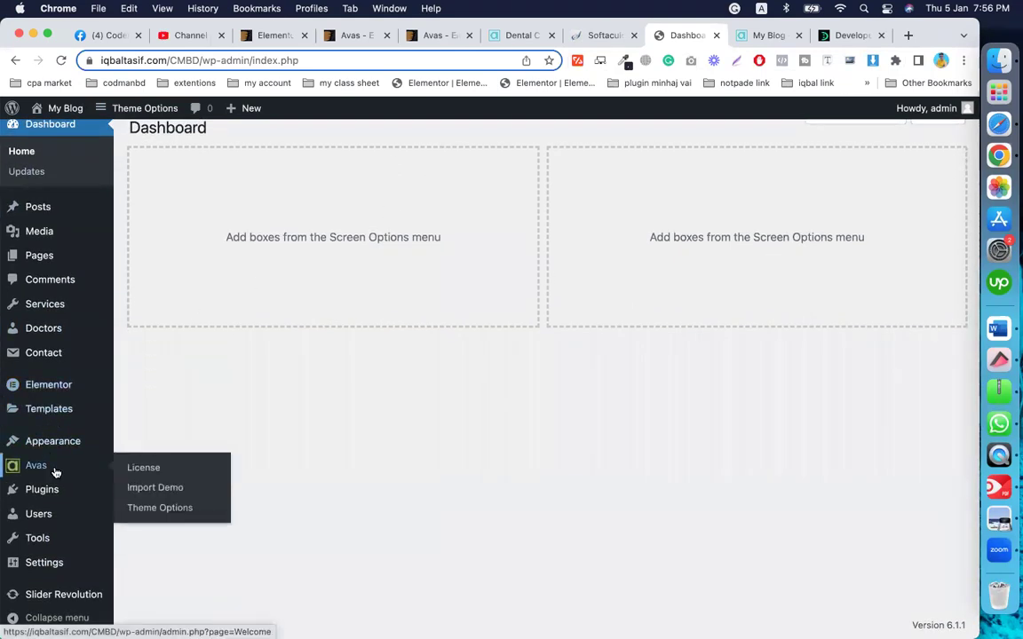
click(47, 410)
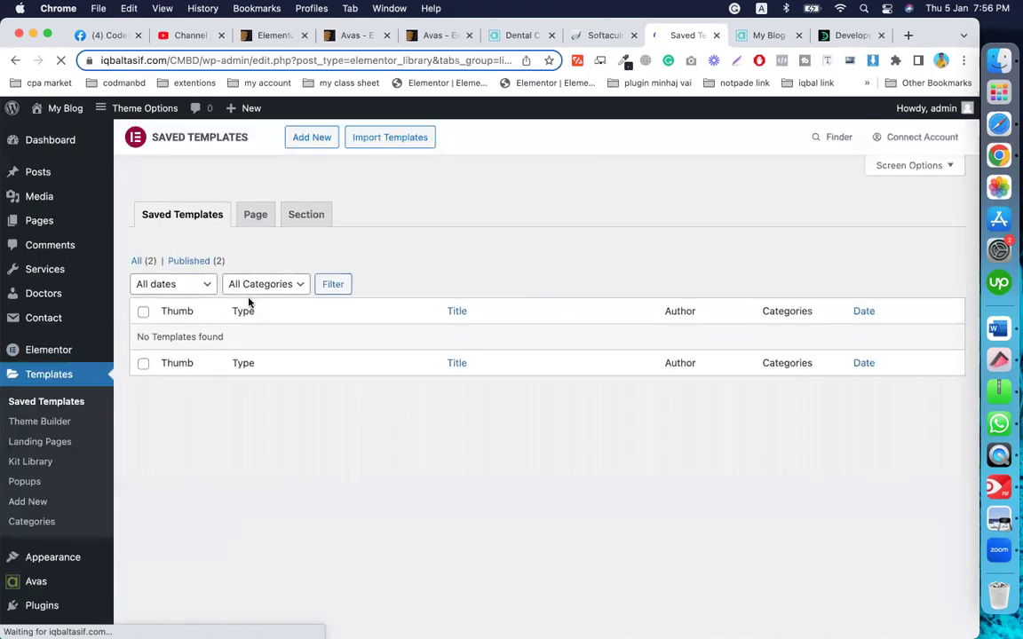
click(144, 262)
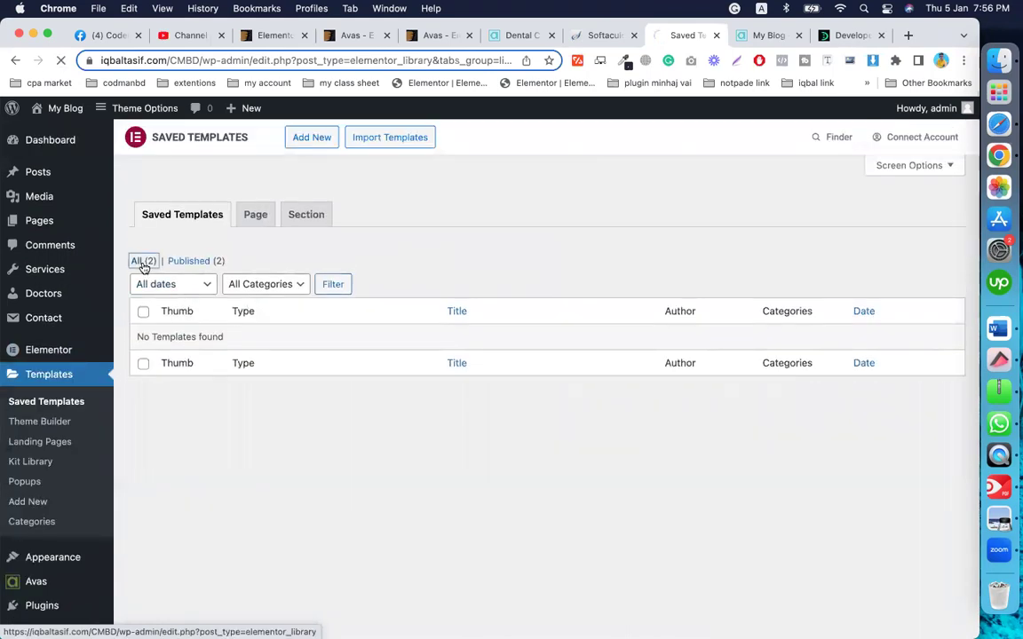
mouse_move(49, 324)
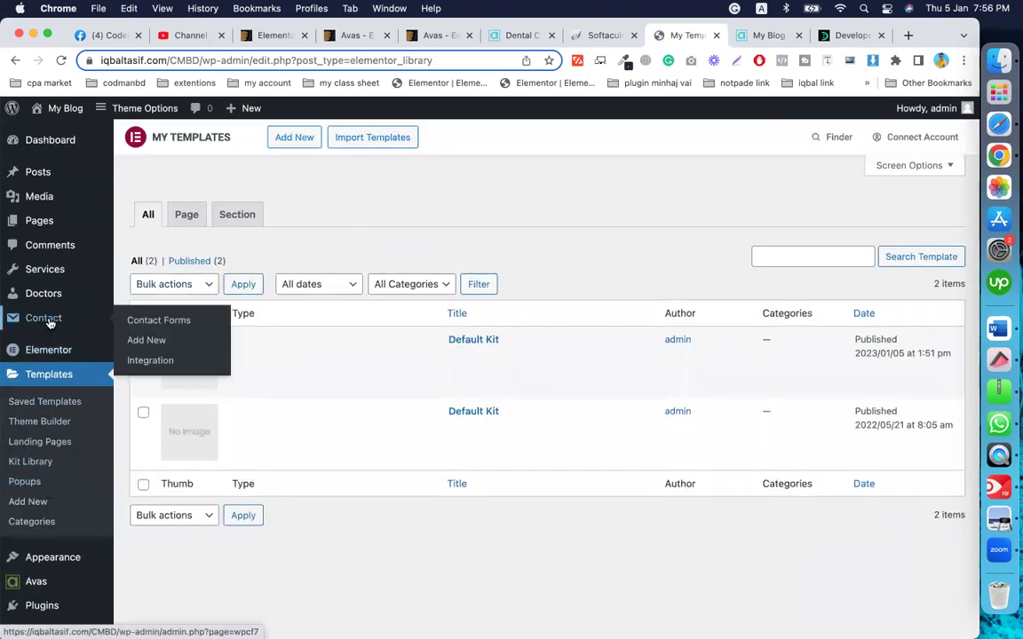
scroll(49, 324, down, 3)
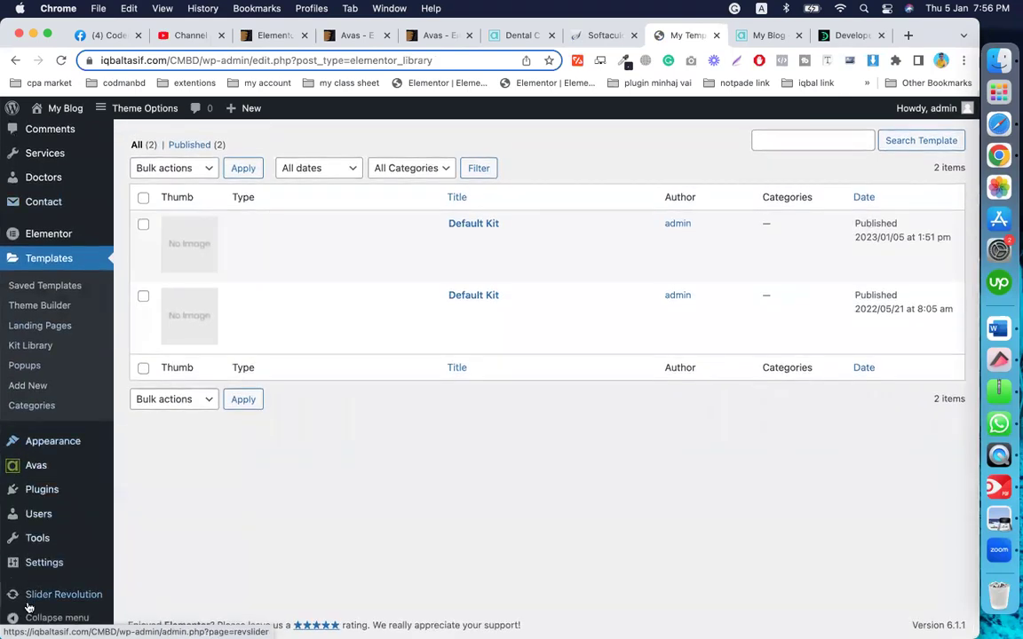
mouse_move(36, 540)
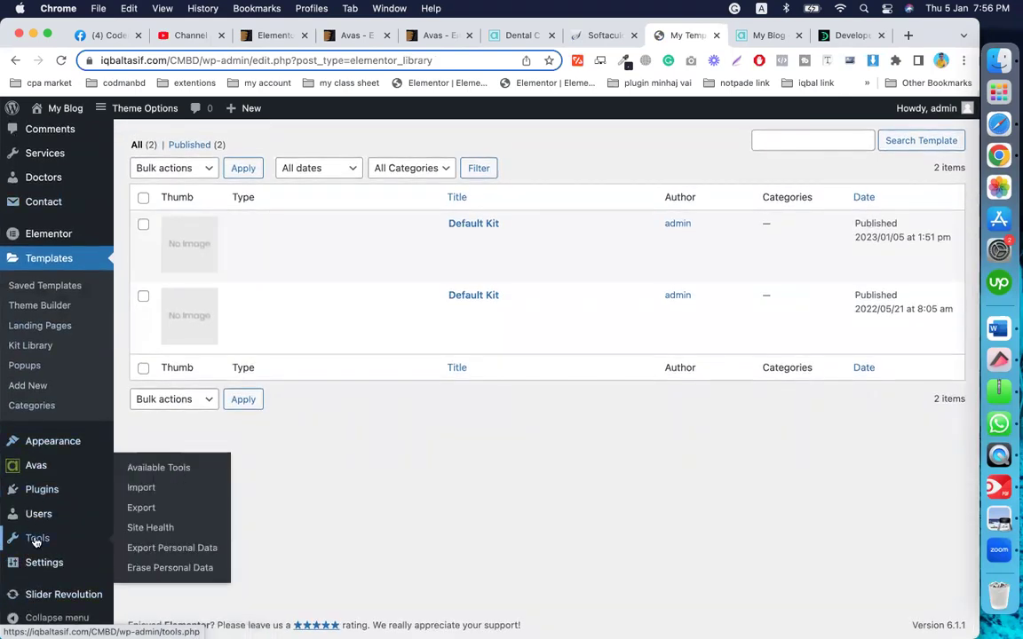
mouse_move(41, 568)
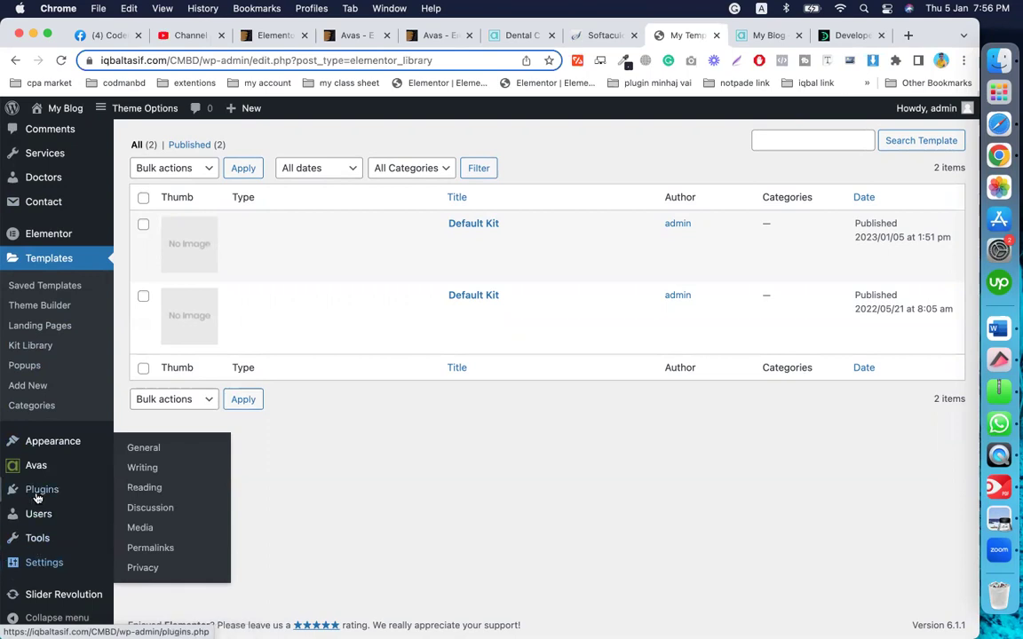
Step: In General Settings, clear the tagline and set the site title to CMBD
click(152, 455)
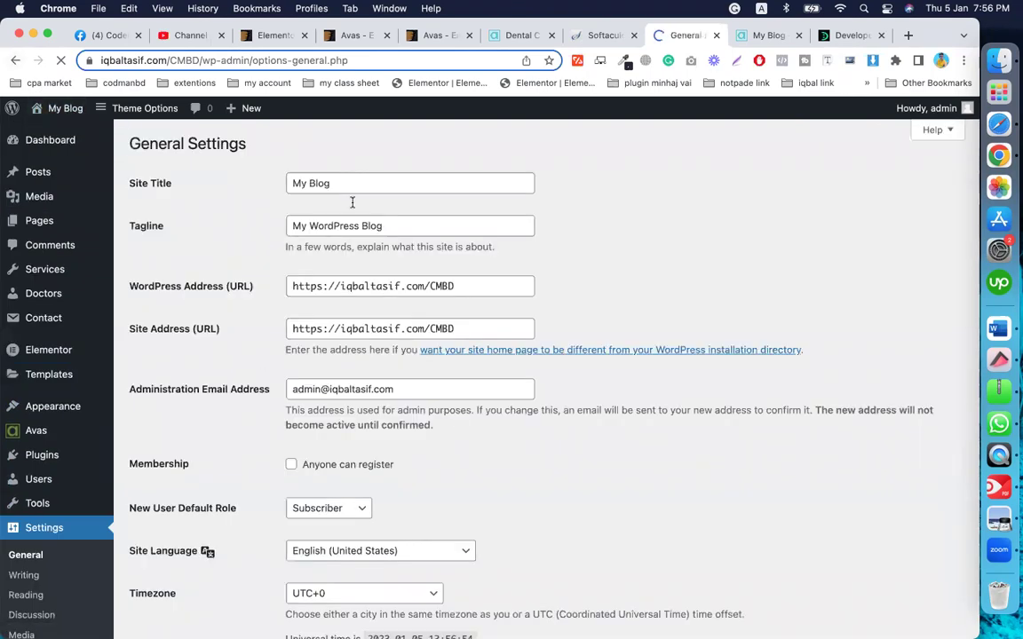
triple_click(392, 229)
key(BackSpace)
triple_click(365, 177)
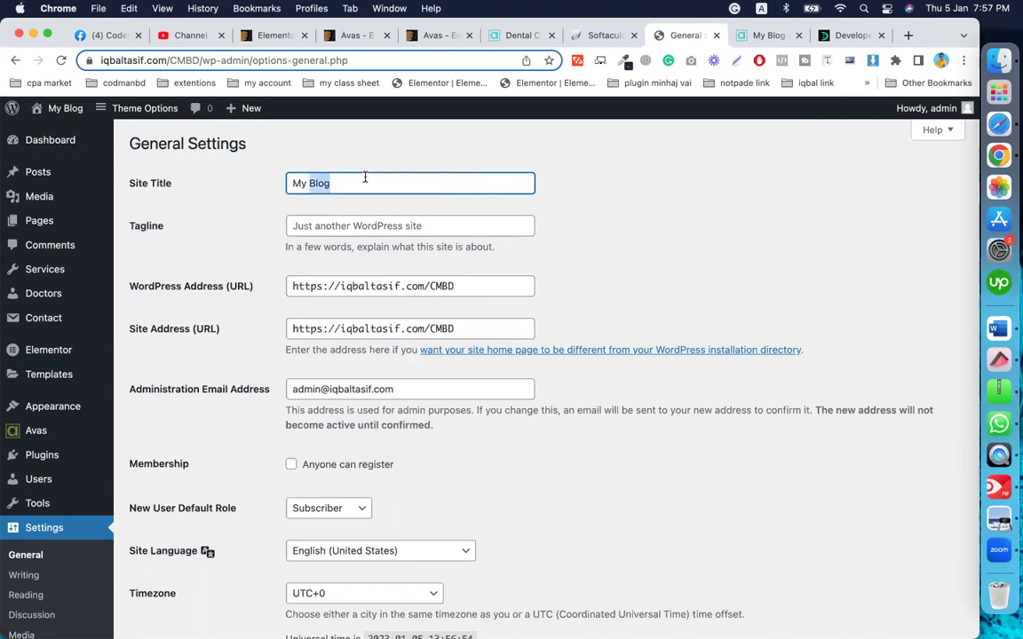
key(BackSpace)
text(C)
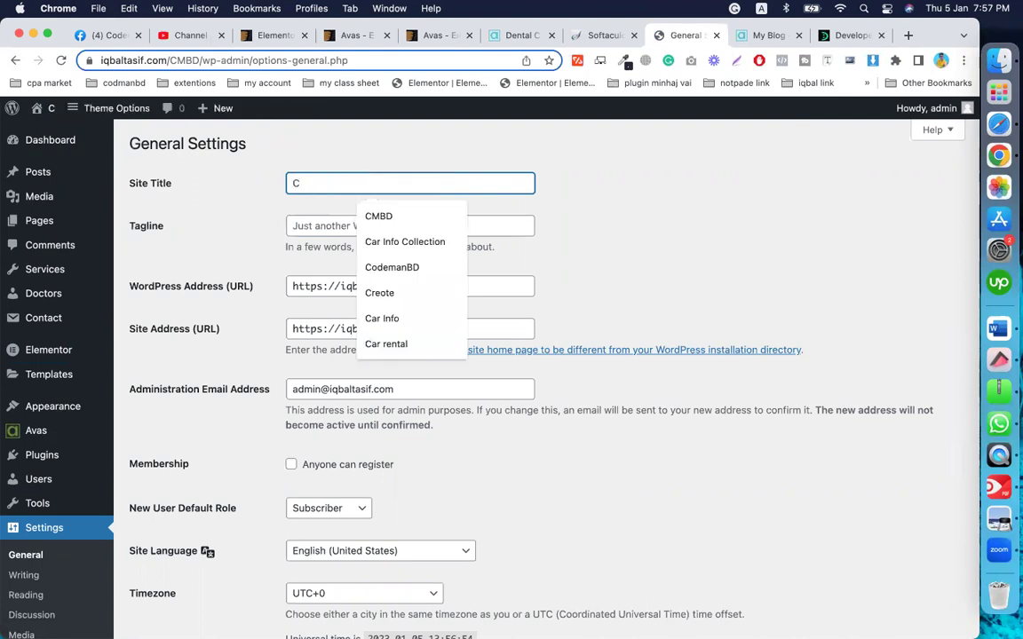
click(380, 216)
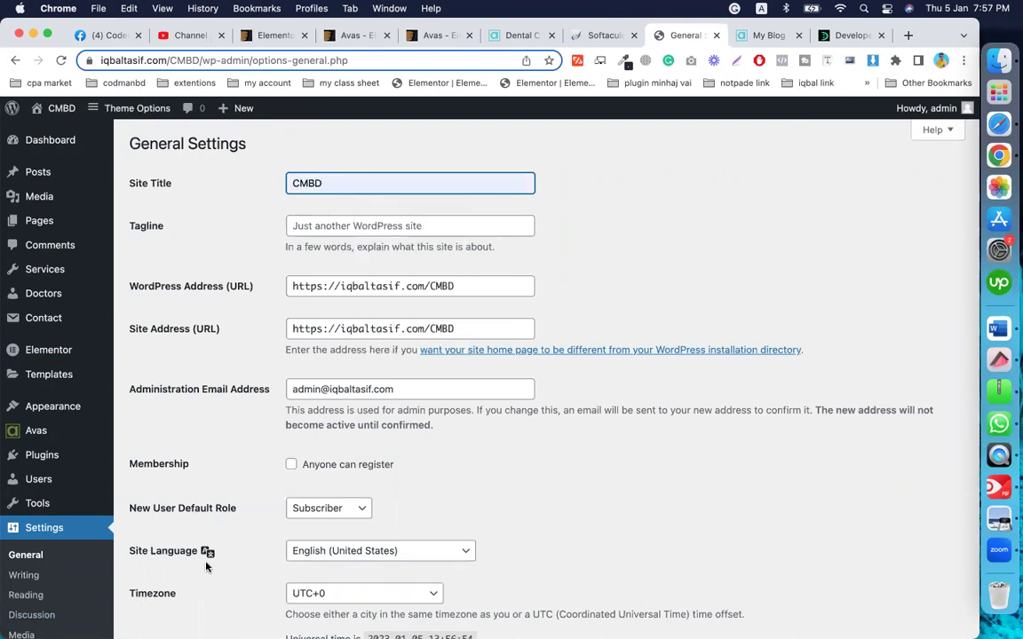
Step: Enable 'Anyone can register' membership and save the general settings
scroll(206, 566, down, 10)
scroll(267, 196, up, 3)
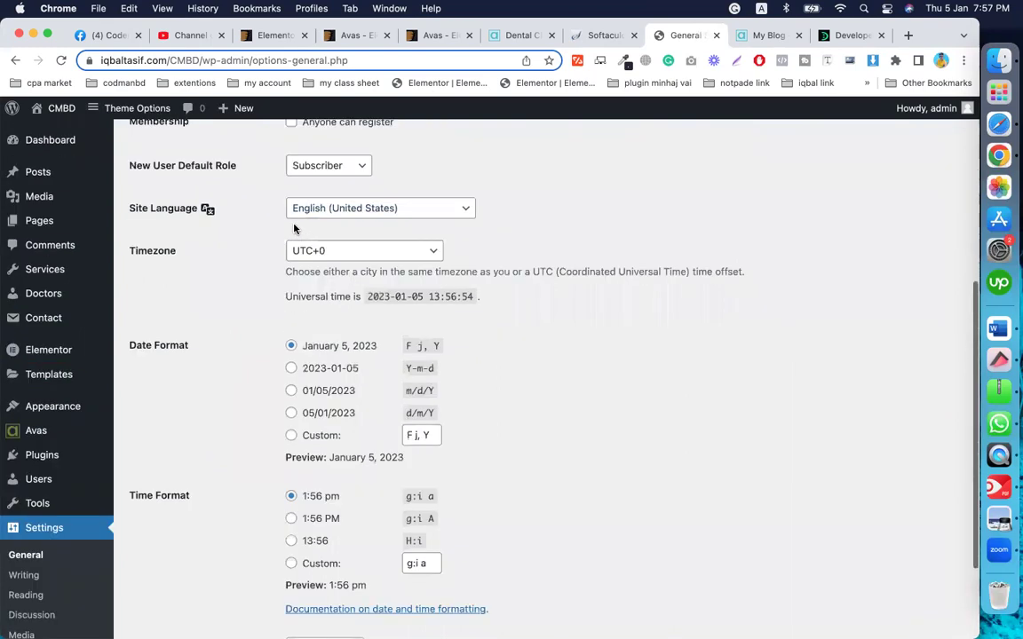
scroll(295, 164, up, 1)
click(293, 175)
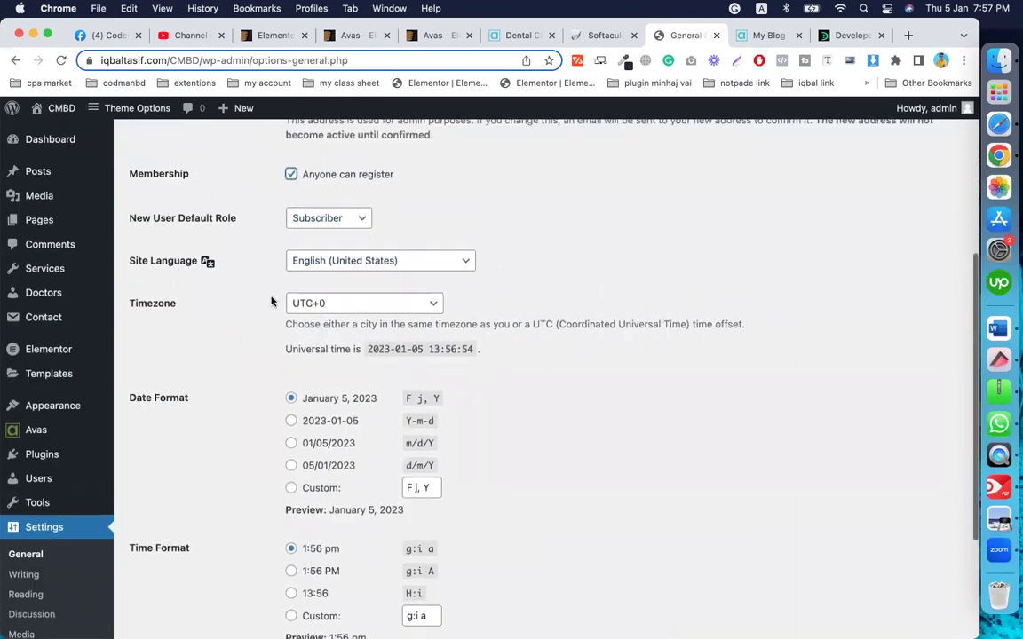
scroll(189, 586, down, 4)
click(187, 565)
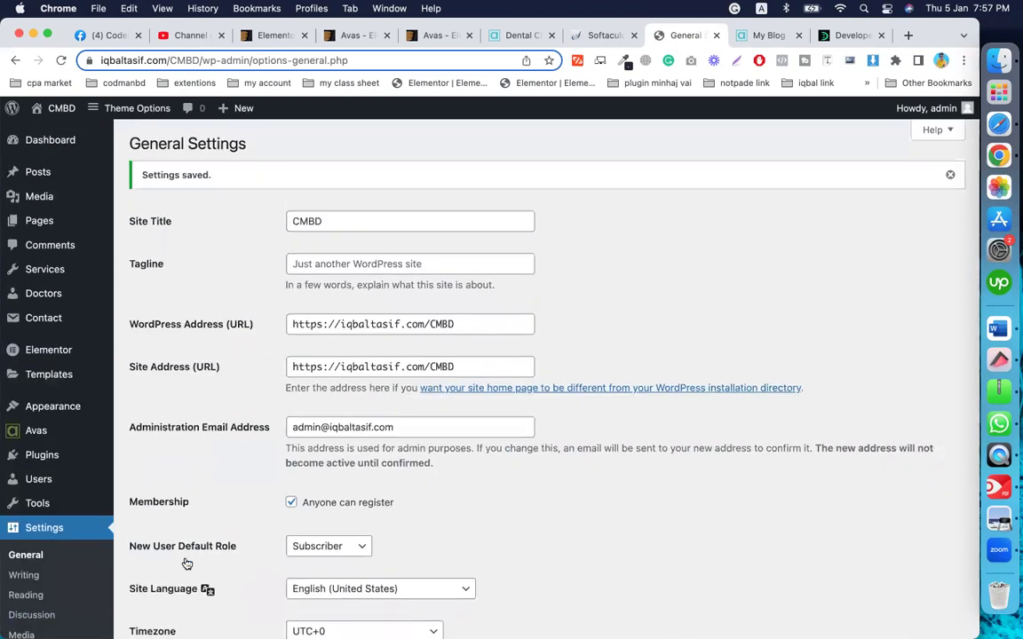
mouse_move(73, 409)
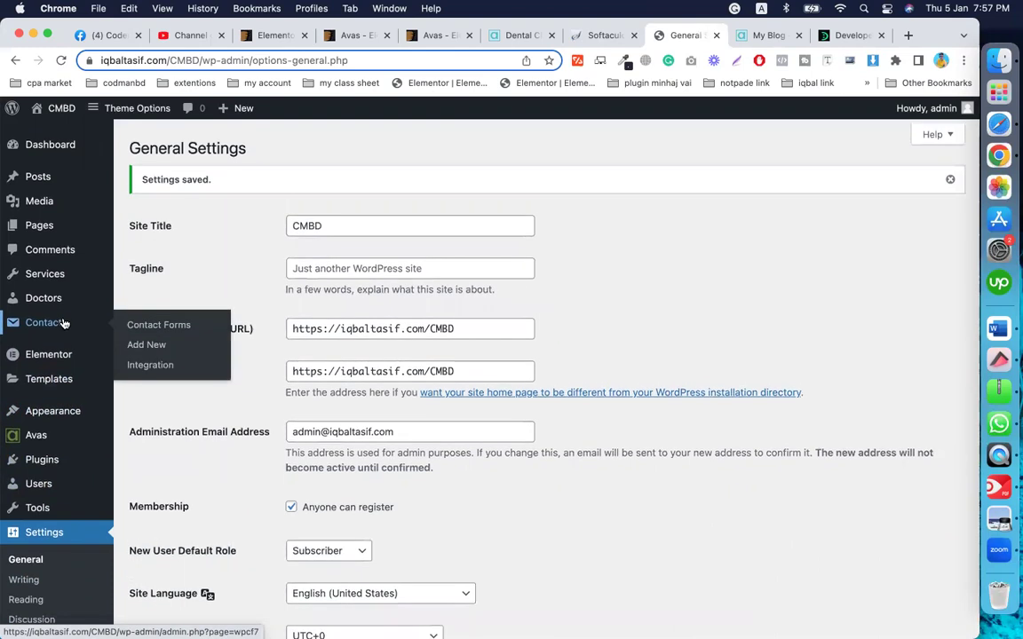
Step: Open Avas Theme Options from the admin sidebar
mouse_move(55, 155)
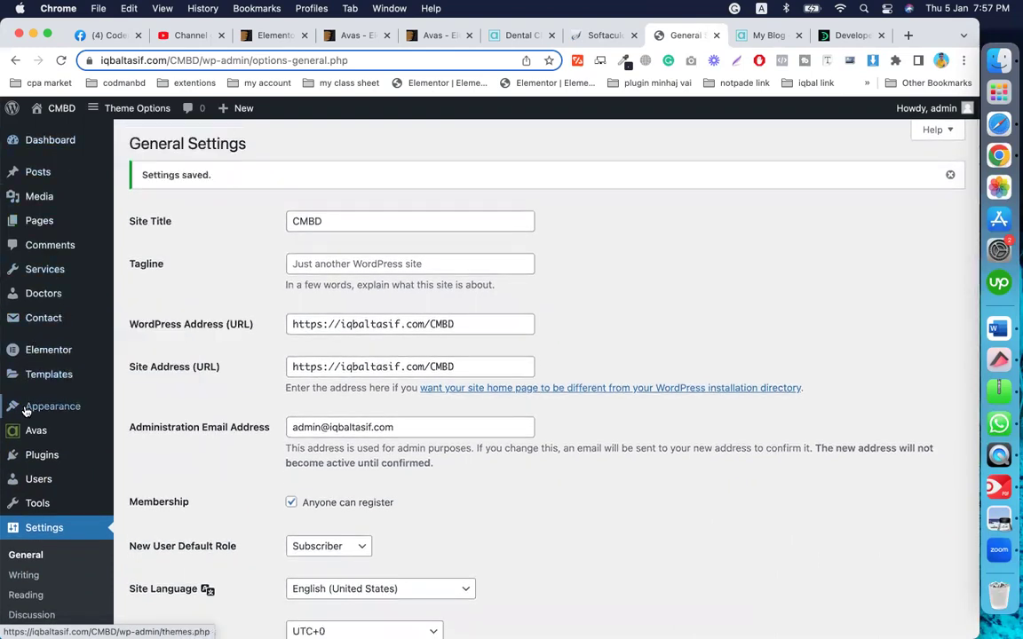
mouse_move(29, 417)
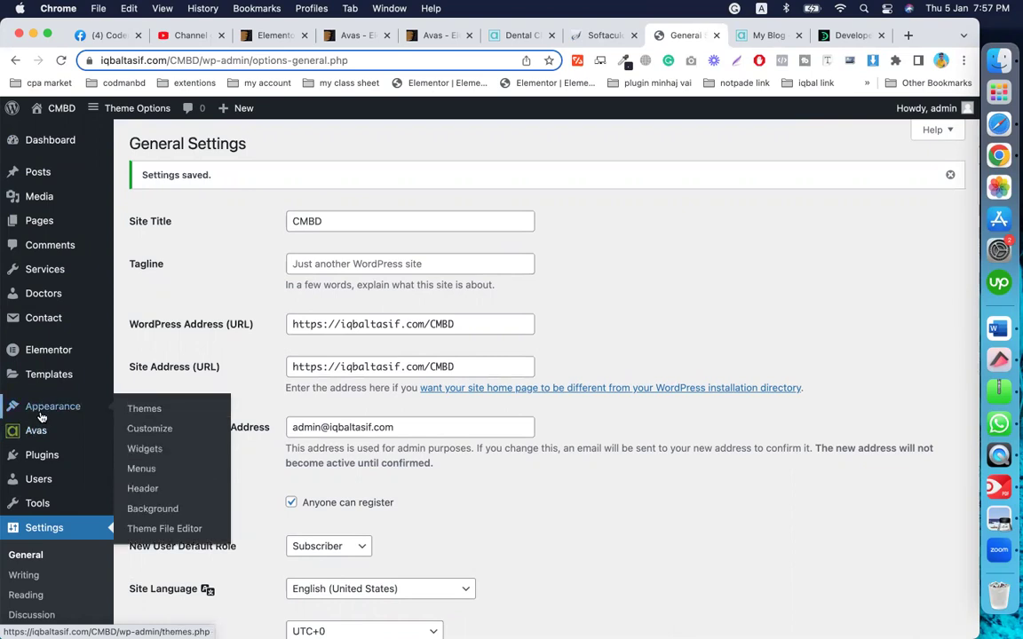
mouse_move(89, 431)
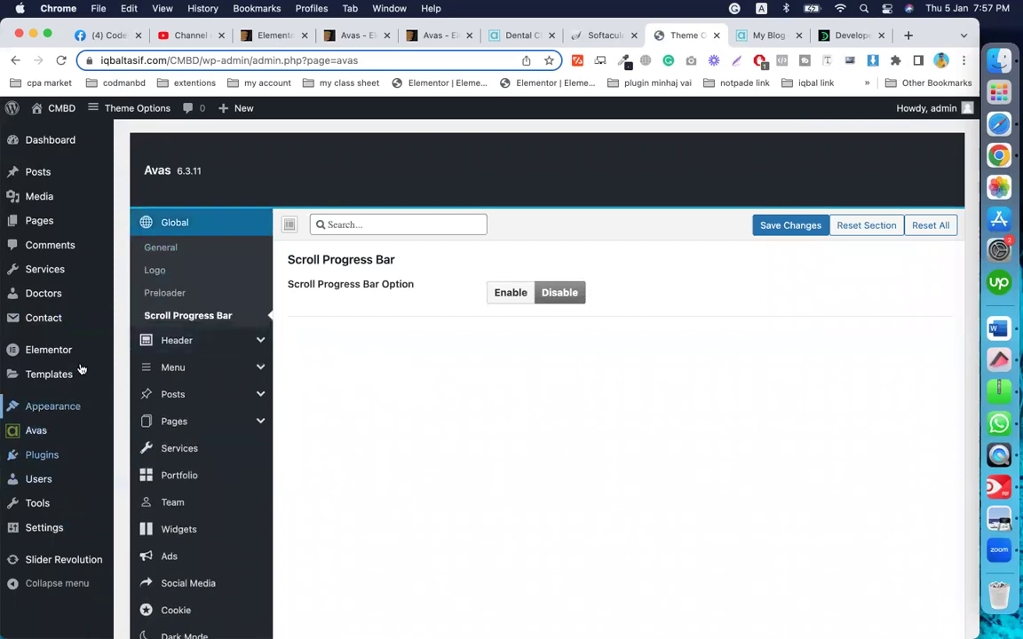
click(175, 252)
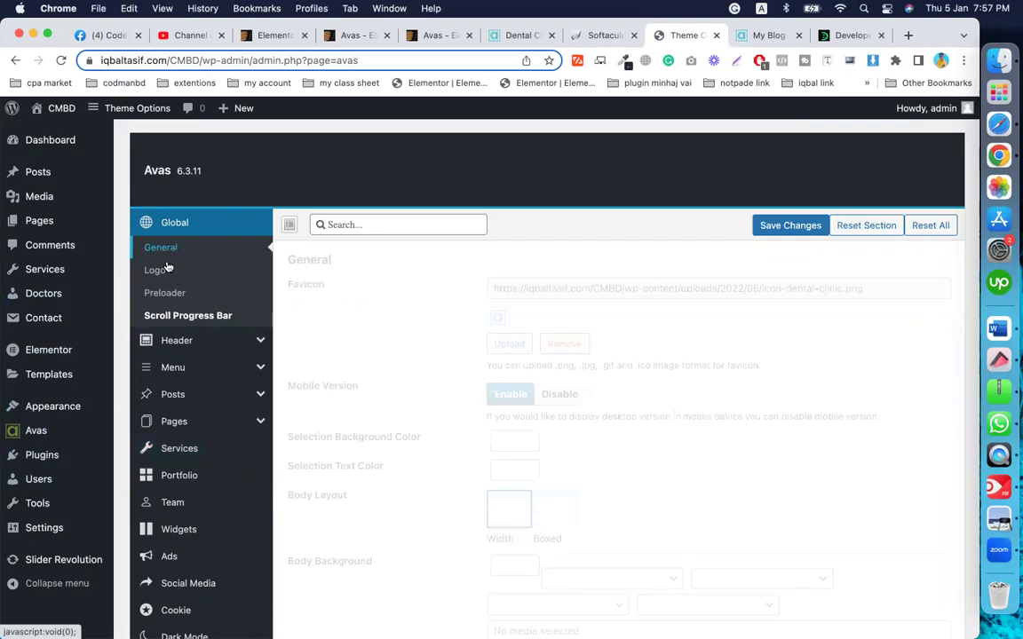
scroll(407, 359, down, 1)
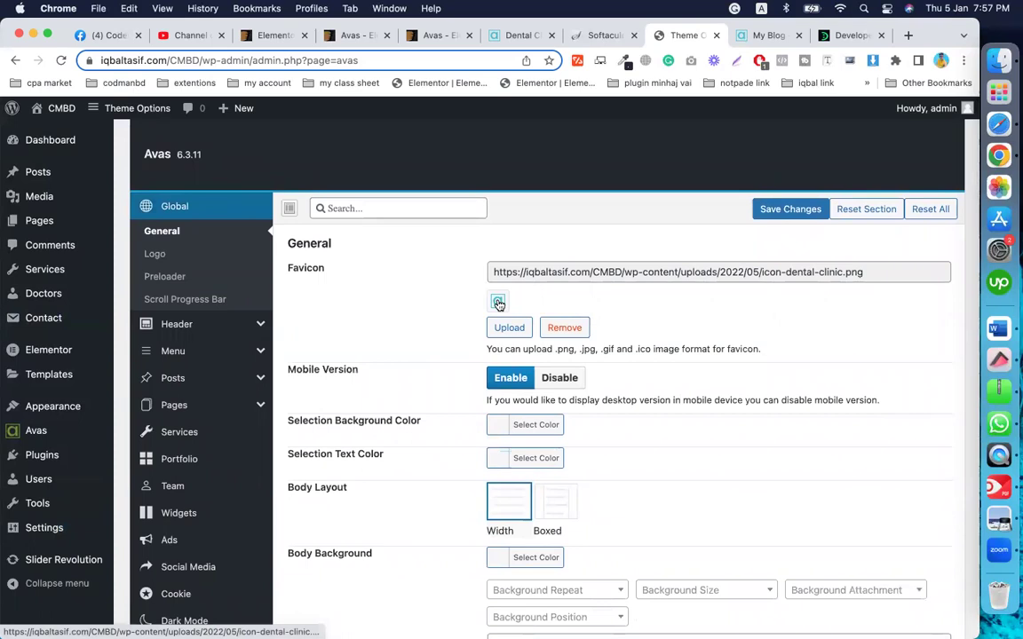
scroll(498, 304, down, 2)
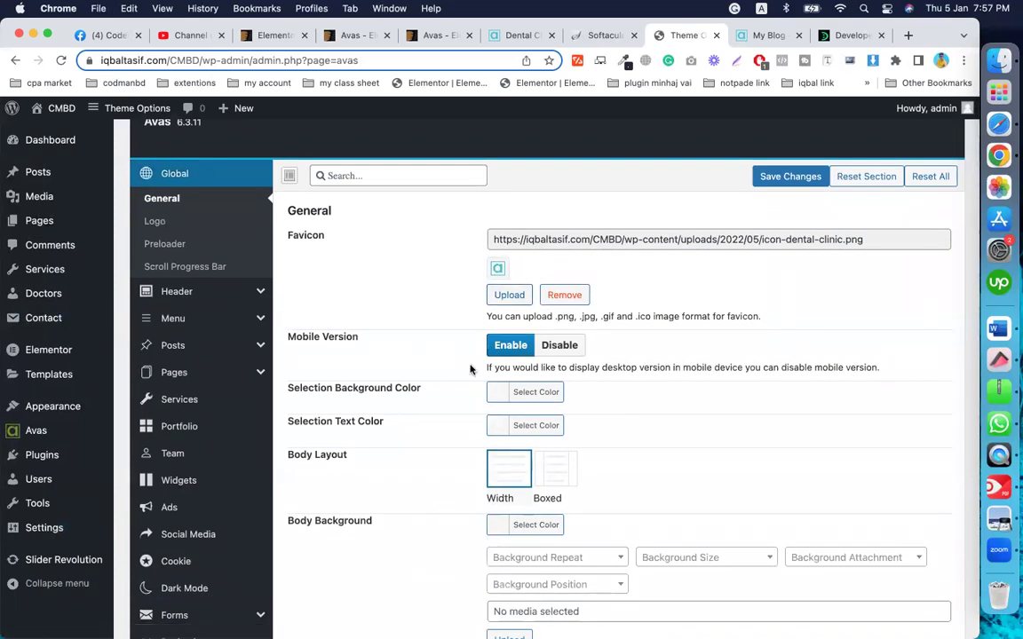
scroll(462, 337, down, 2)
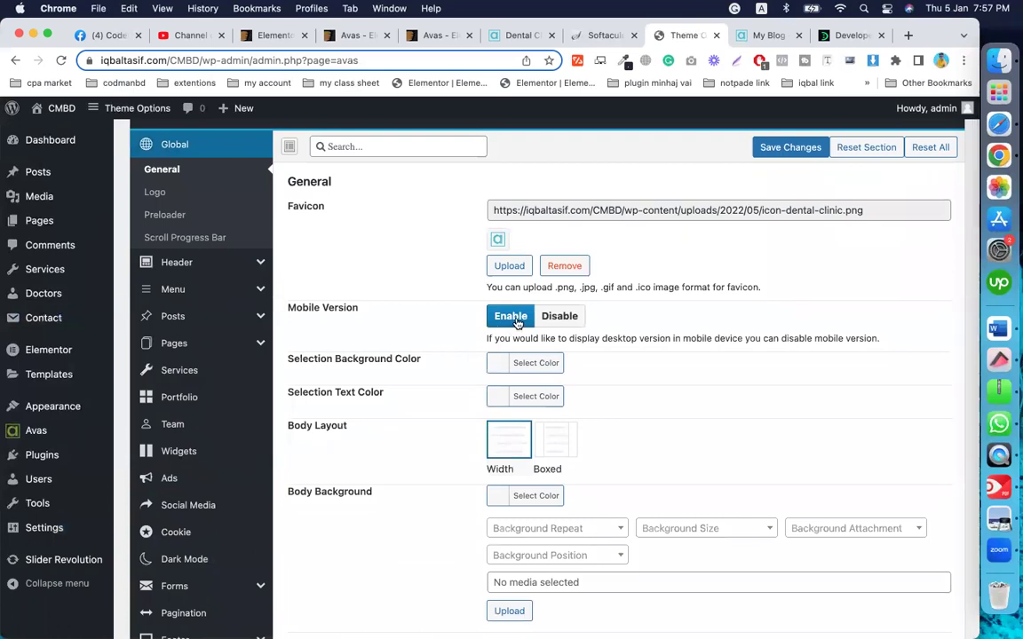
scroll(480, 322, down, 3)
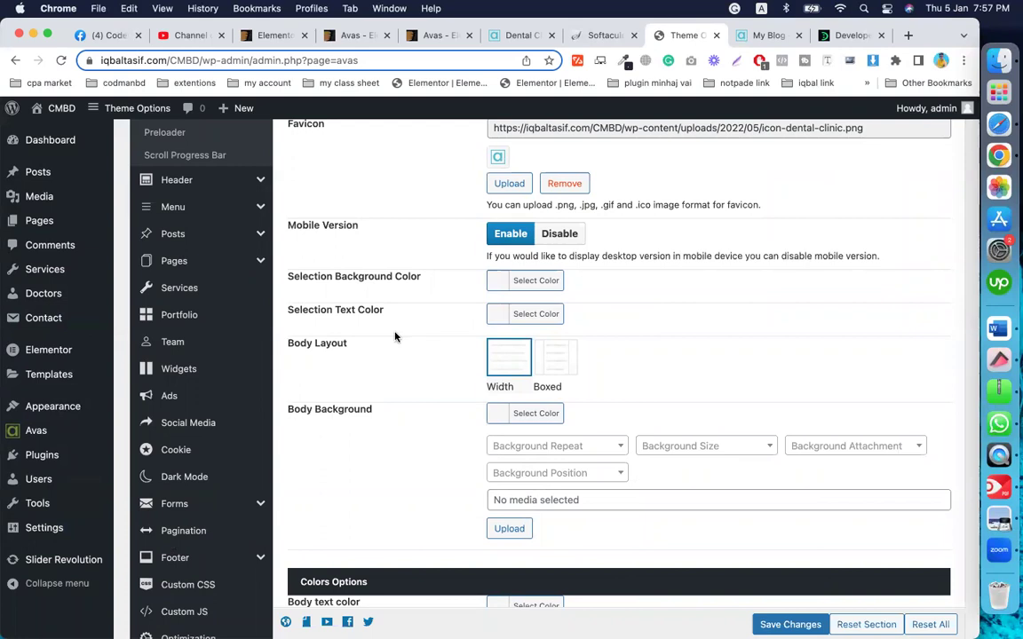
scroll(479, 302, down, 3)
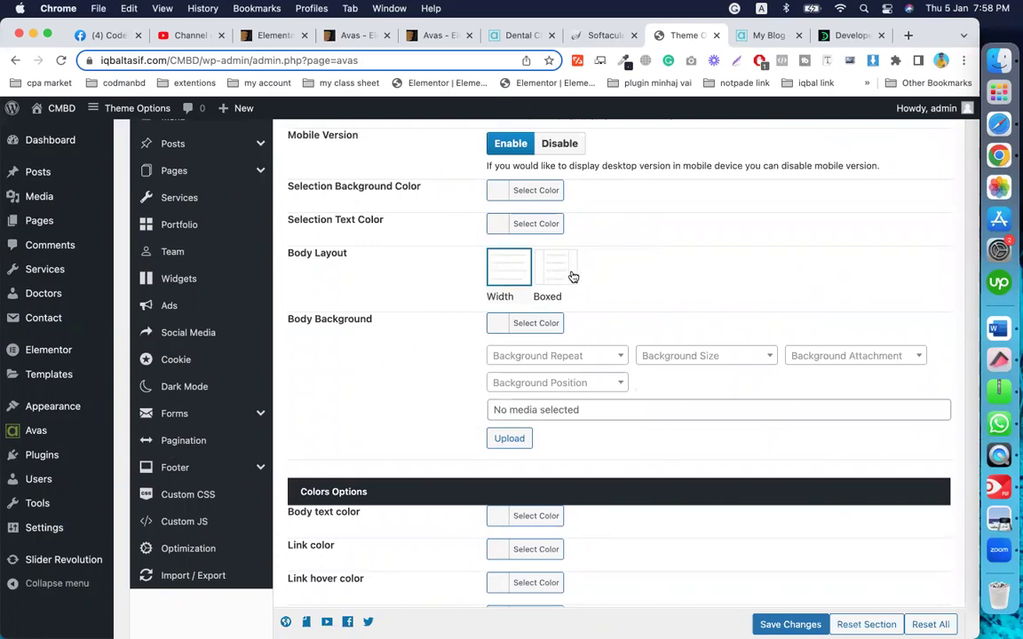
scroll(426, 356, down, 1)
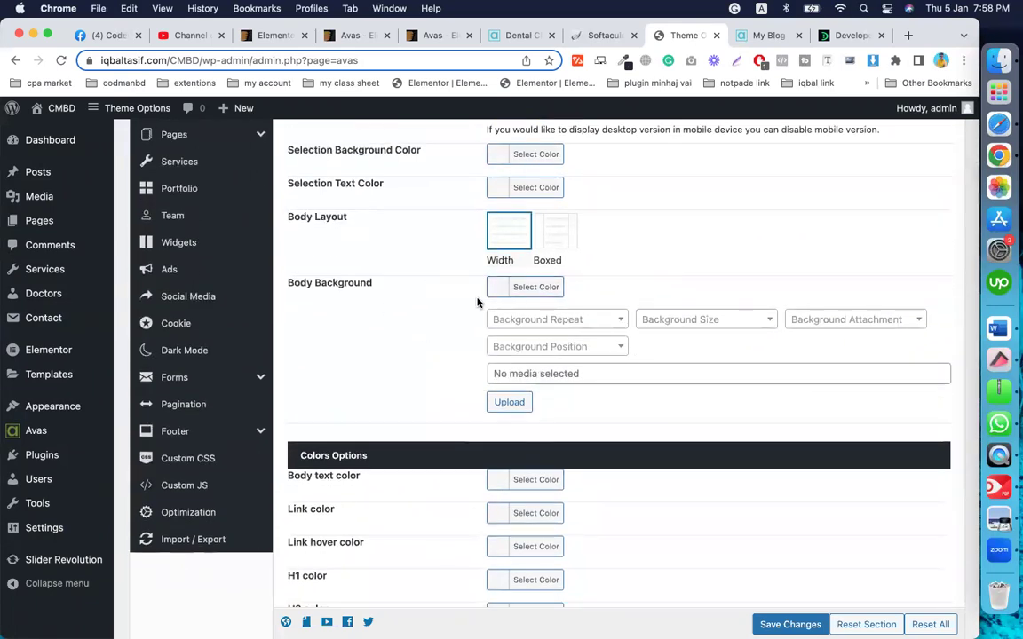
click(762, 35)
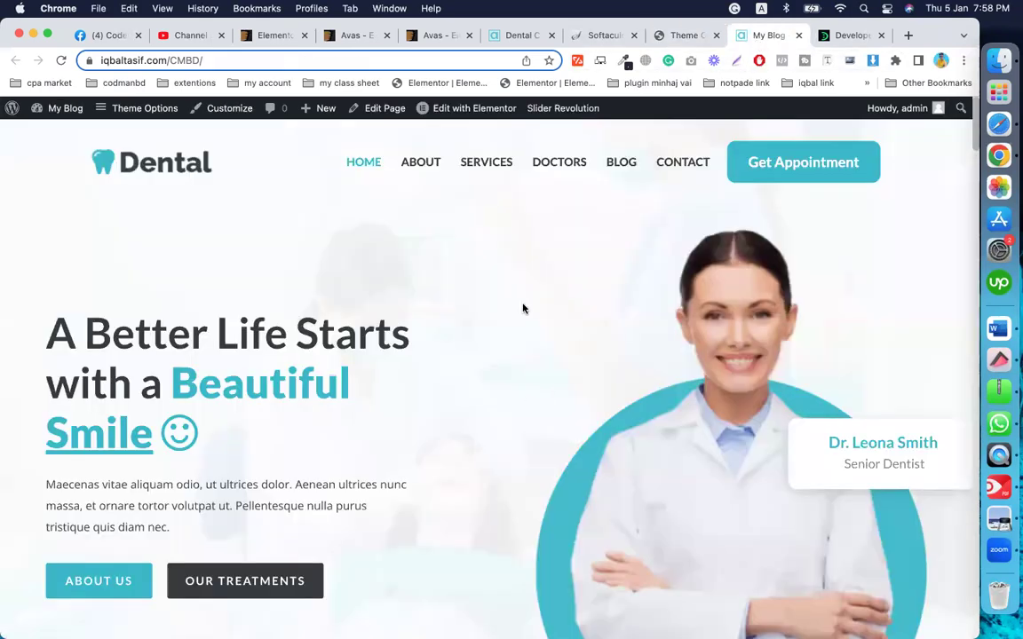
scroll(479, 359, down, 10)
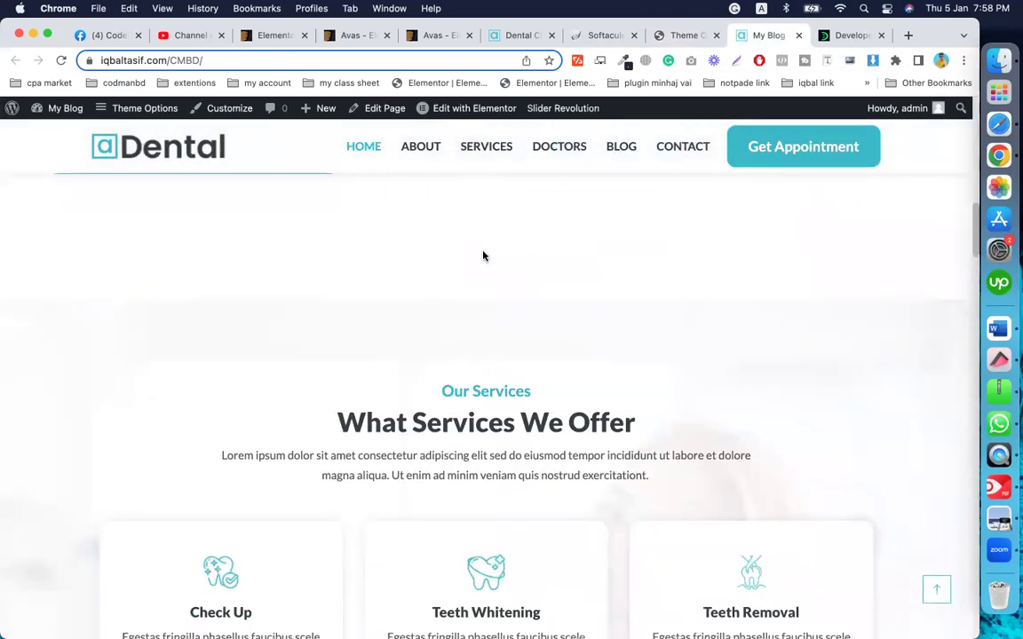
scroll(483, 256, up, 2)
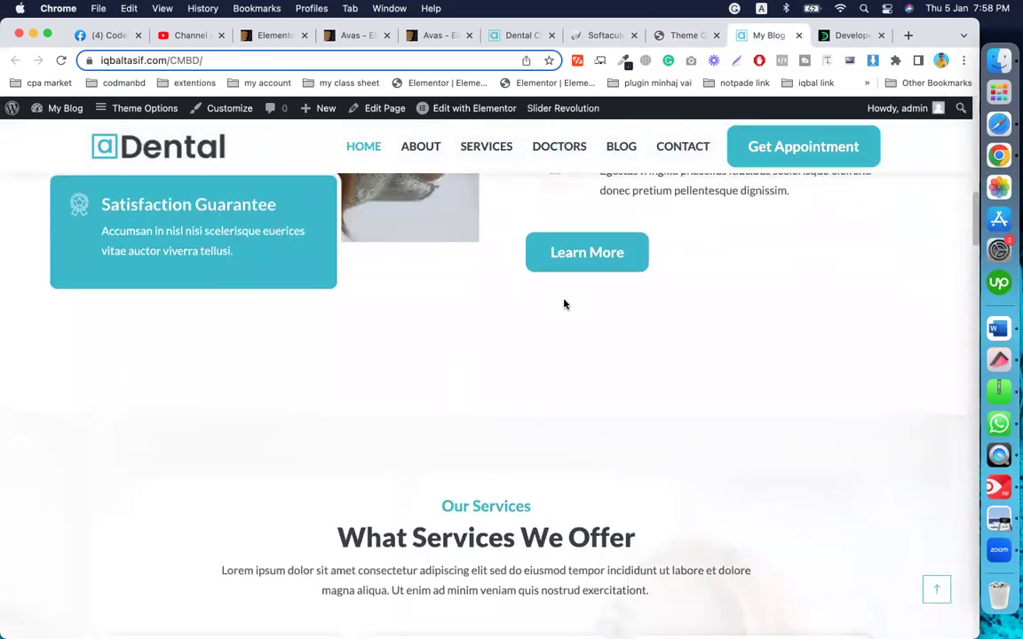
click(664, 35)
scroll(408, 466, down, 5)
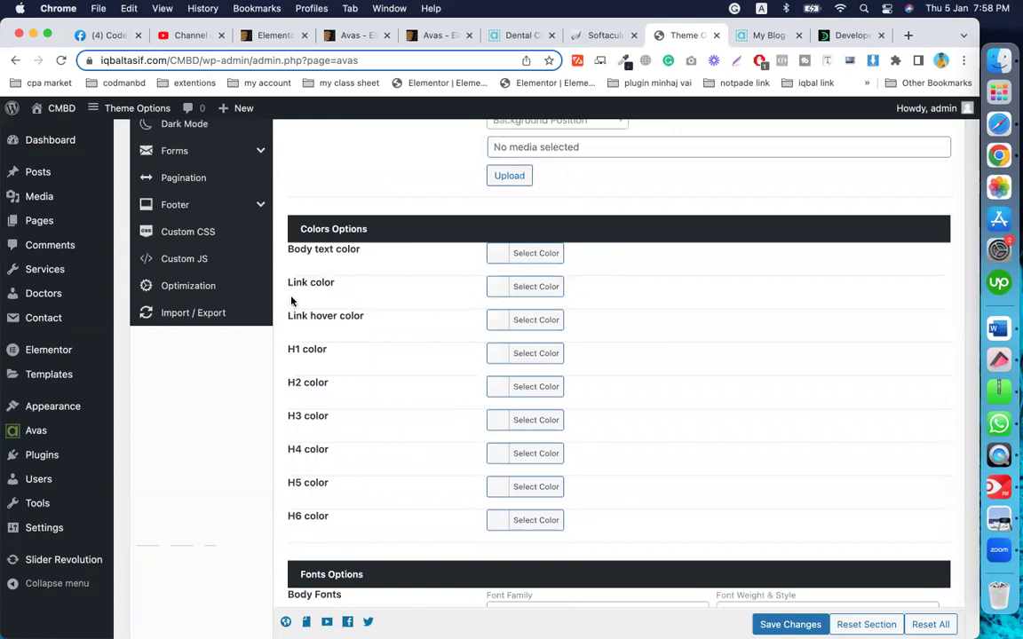
scroll(440, 331, down, 2)
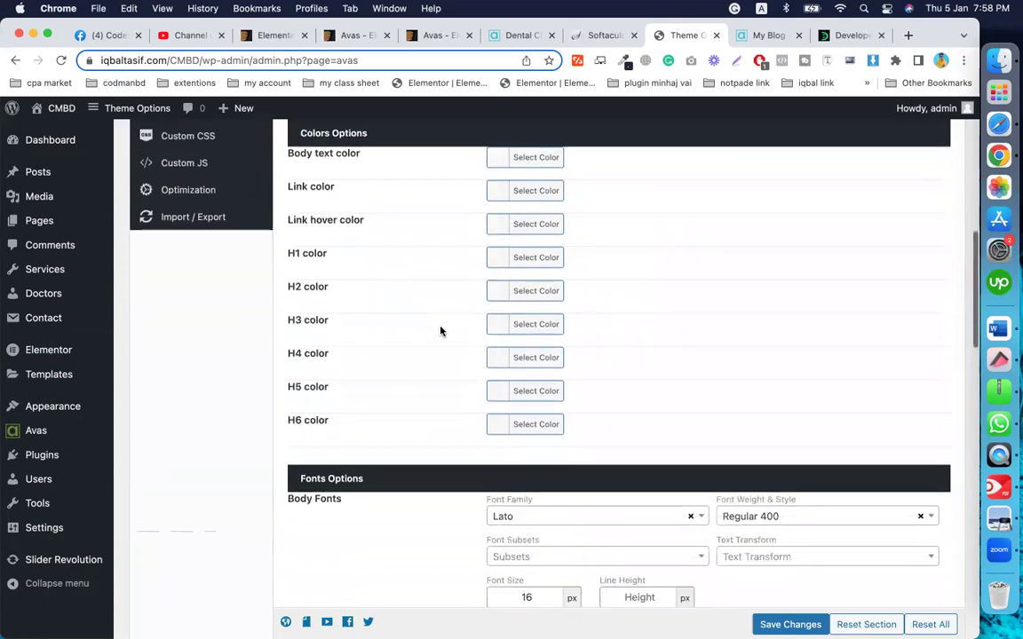
scroll(485, 457, down, 4)
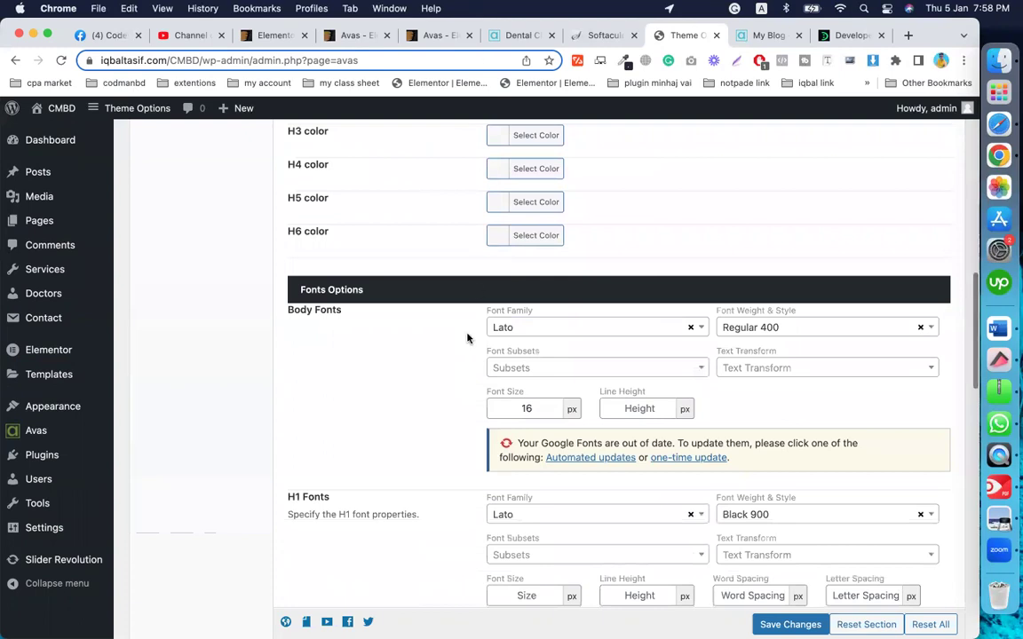
scroll(459, 407, down, 1)
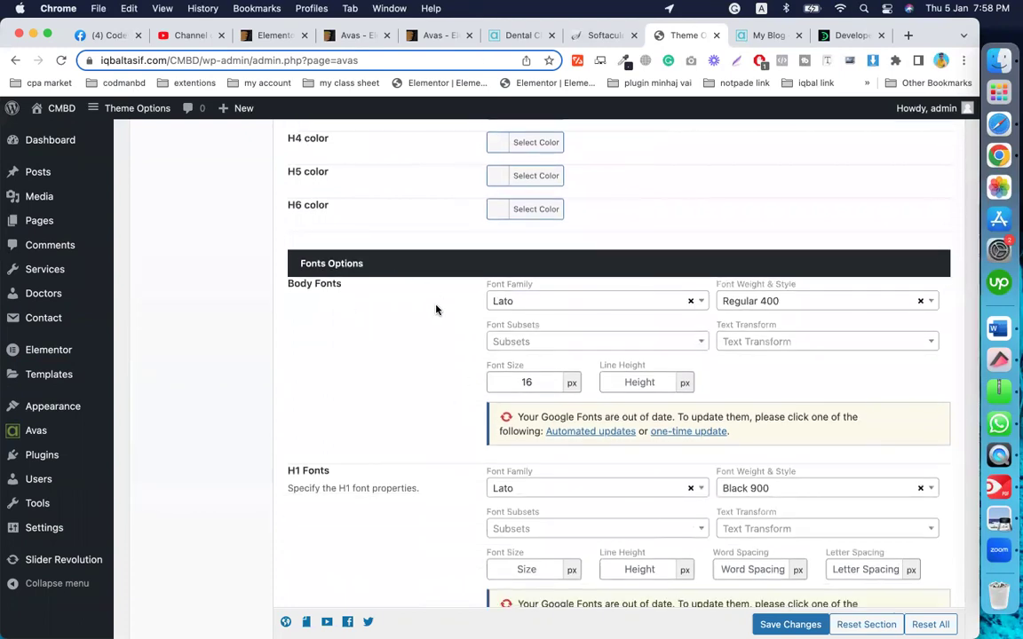
scroll(430, 284, down, 2)
scroll(416, 314, down, 4)
scroll(416, 314, down, 10)
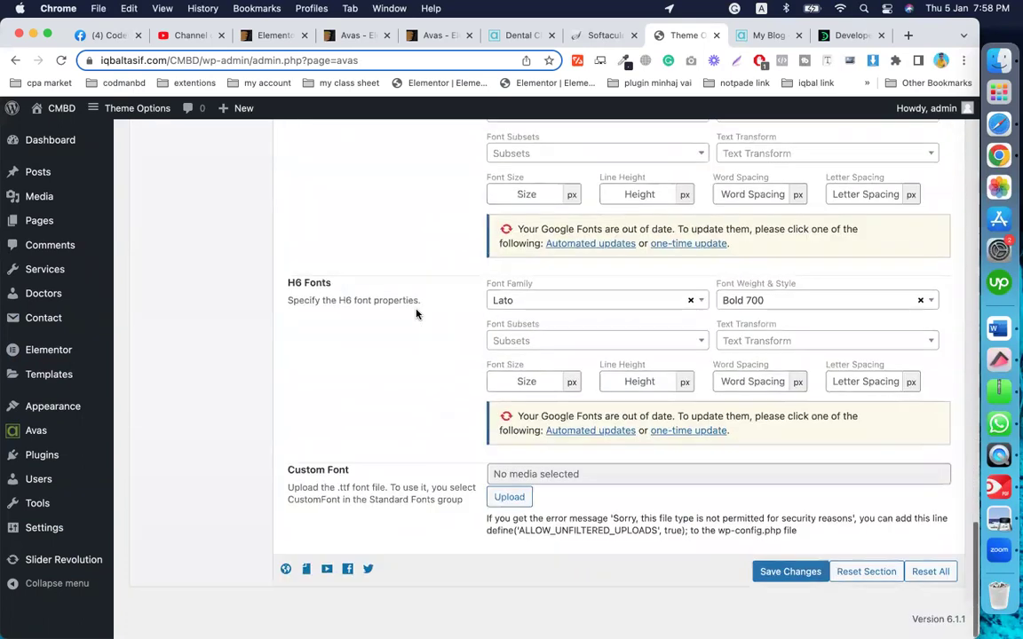
scroll(423, 381, up, 6)
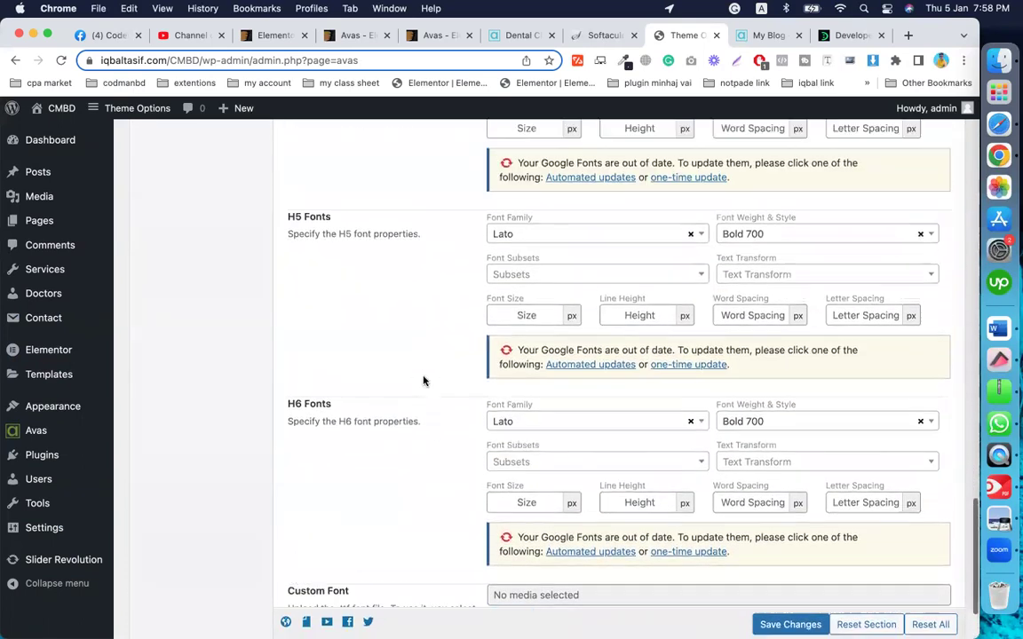
scroll(359, 364, up, 6)
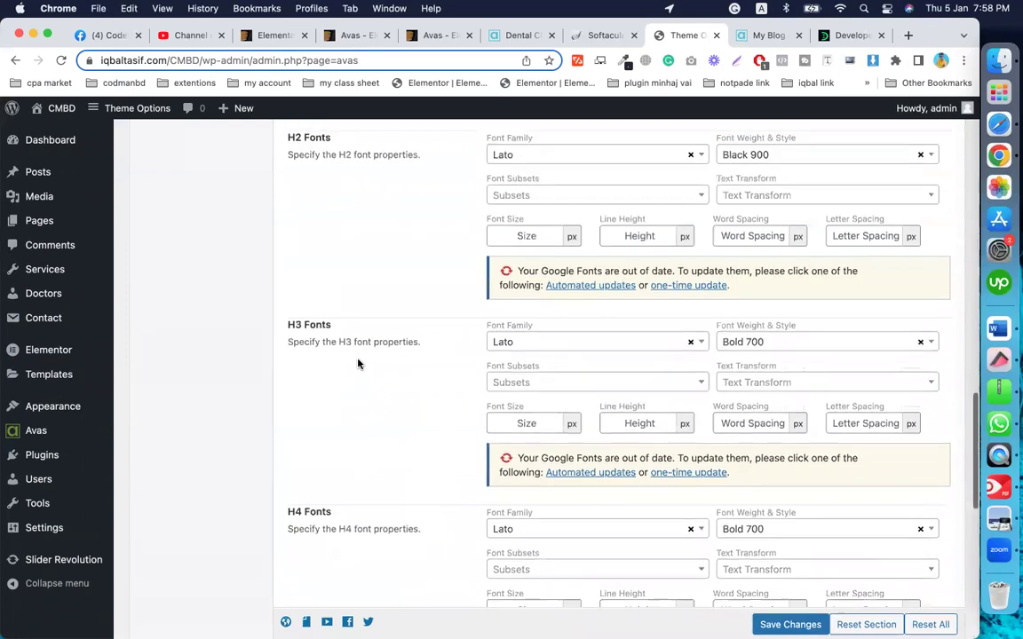
scroll(357, 360, up, 3)
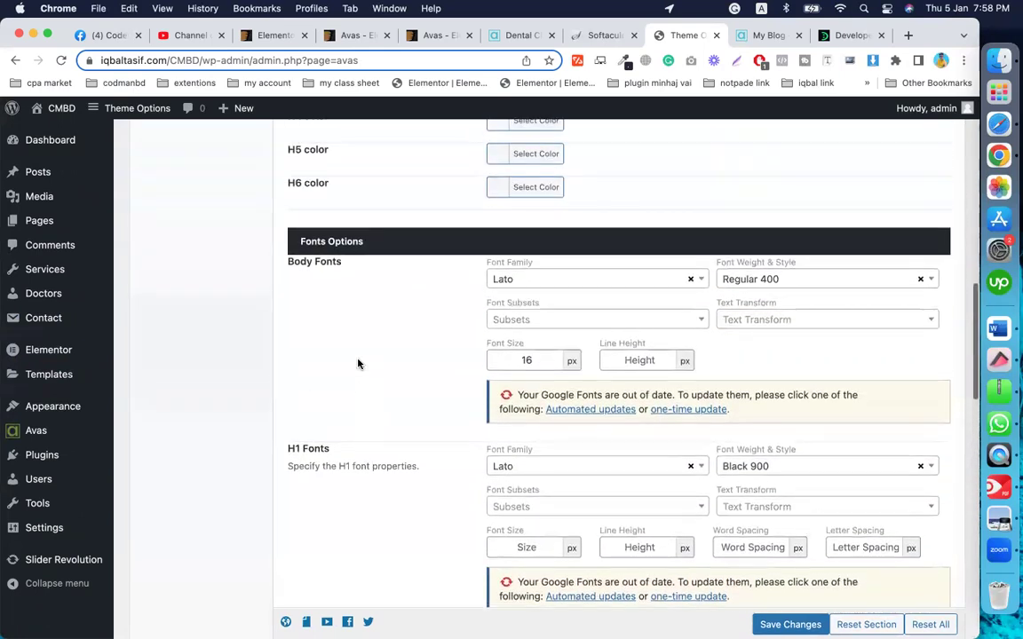
scroll(357, 360, down, 3)
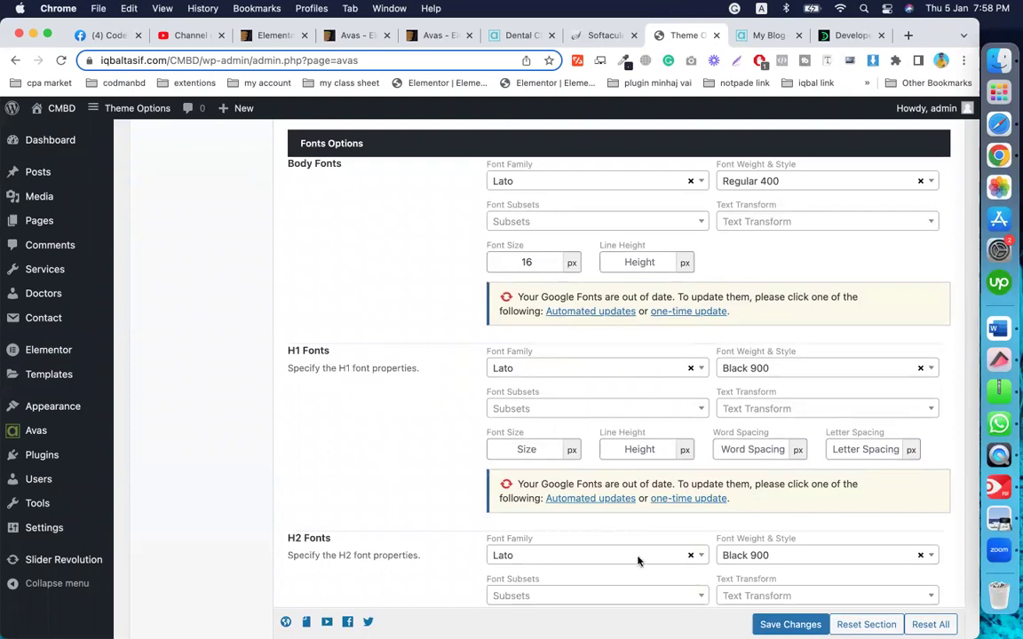
scroll(494, 408, down, 5)
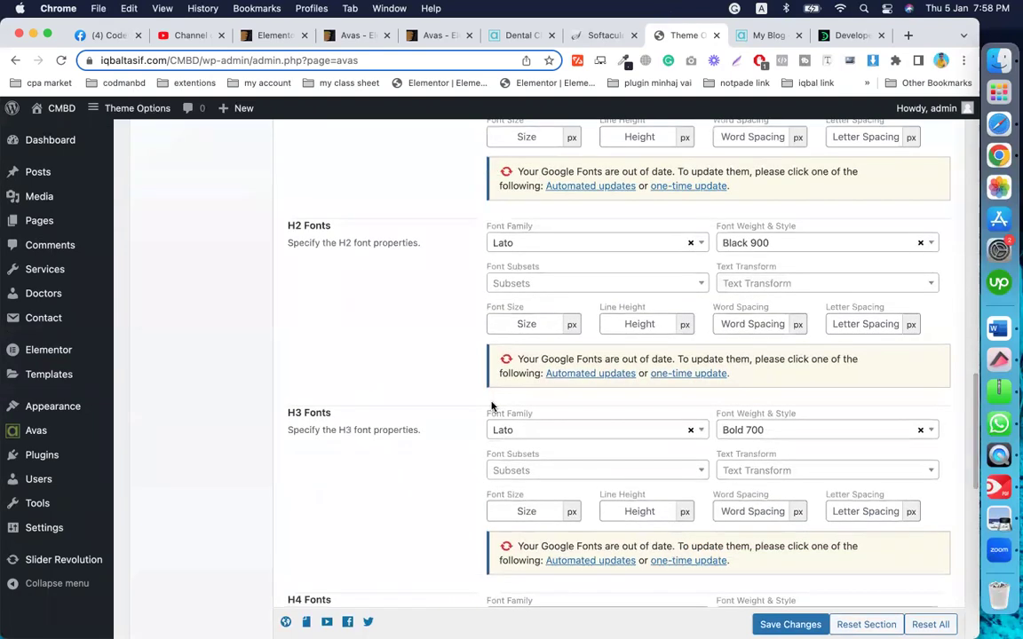
scroll(494, 407, up, 15)
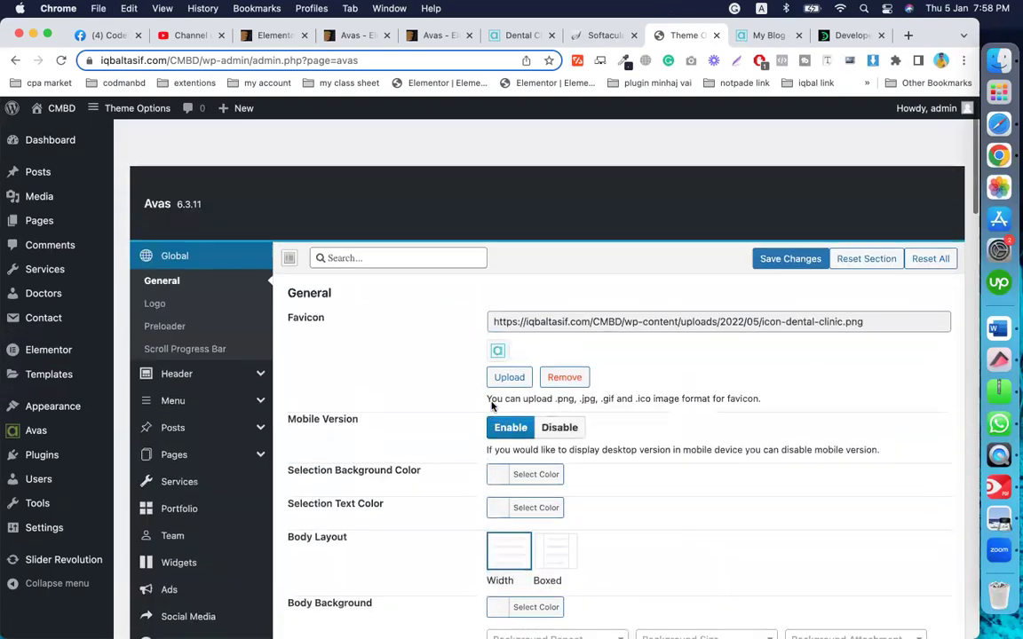
scroll(494, 407, down, 1)
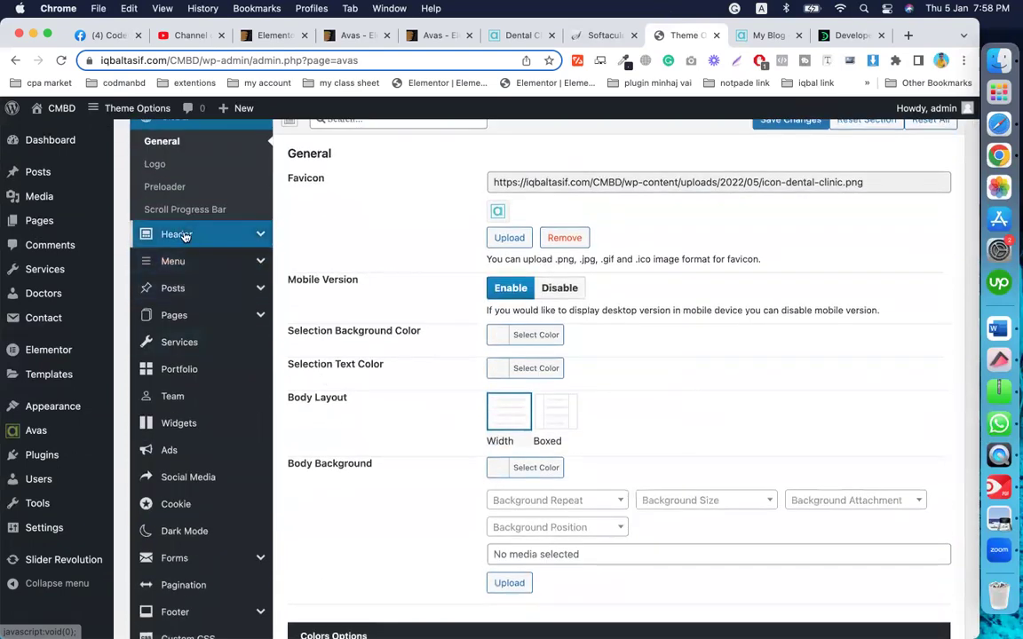
Step: In the Avas Header settings, switch the header layout to Width, then back to Boxed
click(183, 236)
scroll(443, 291, up, 3)
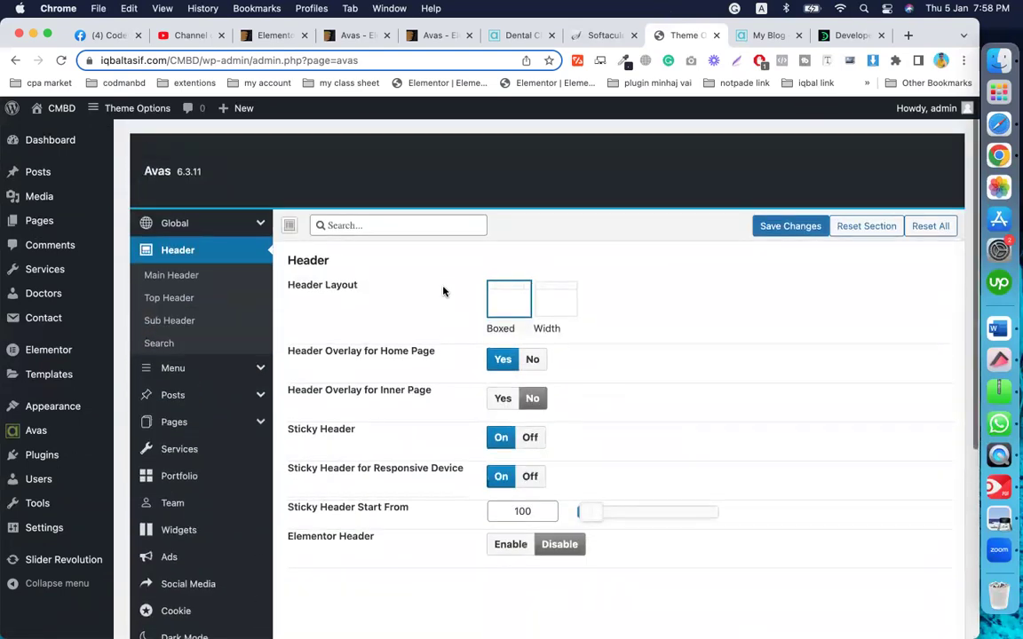
scroll(444, 290, down, 2)
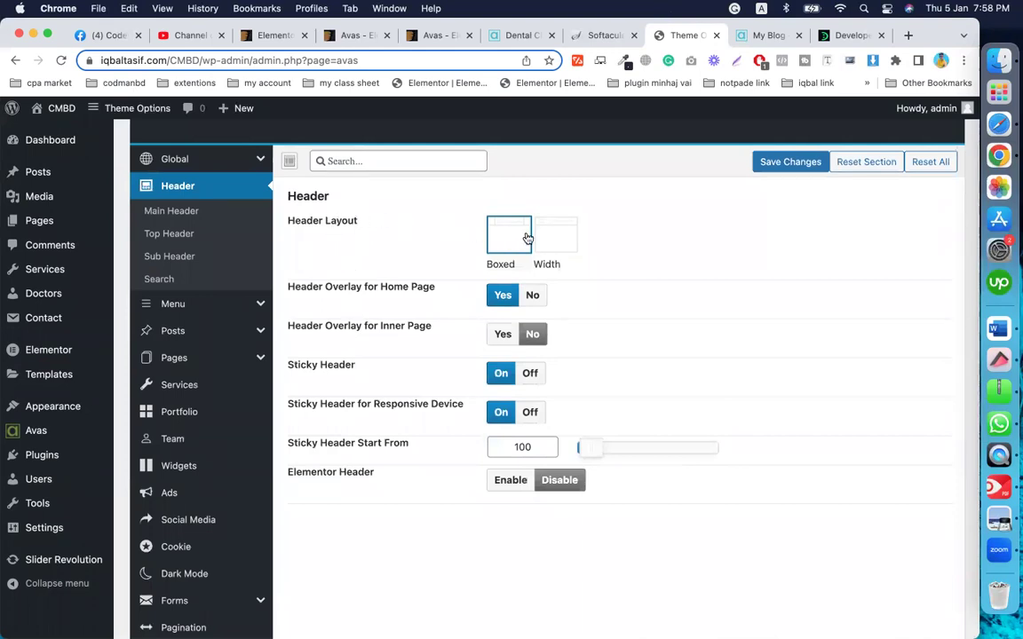
click(571, 236)
click(506, 260)
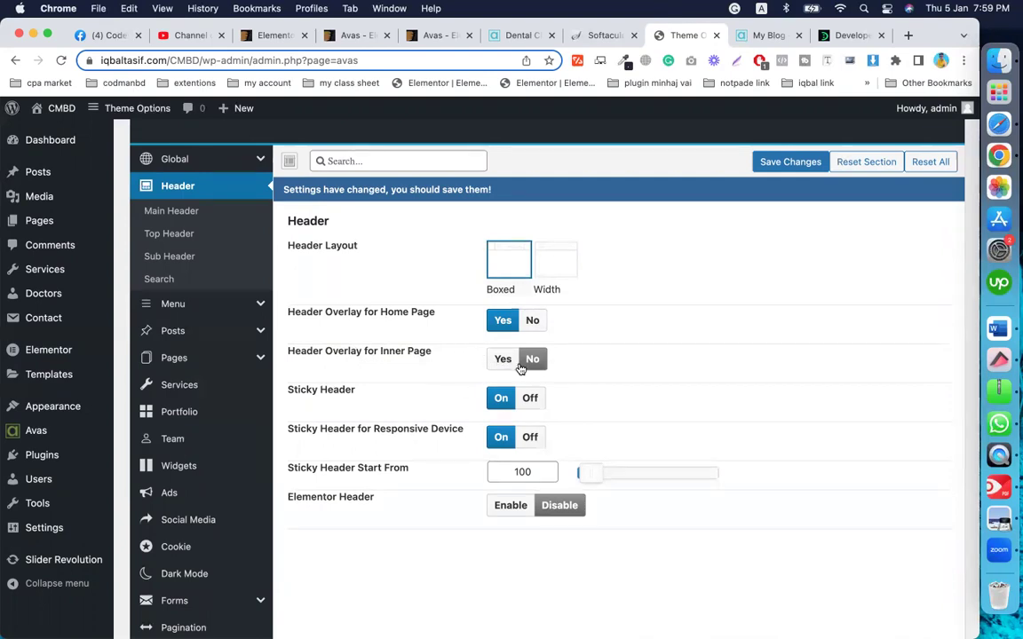
Step: Open the Main Header settings and check the style list, keeping Style 3
scroll(394, 388, down, 1)
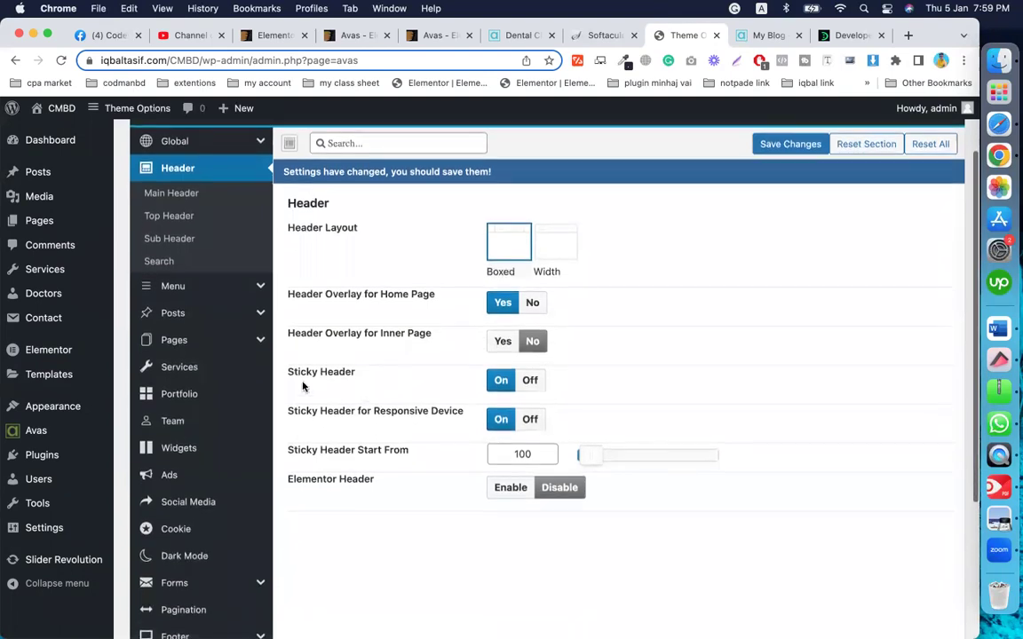
scroll(437, 407, down, 3)
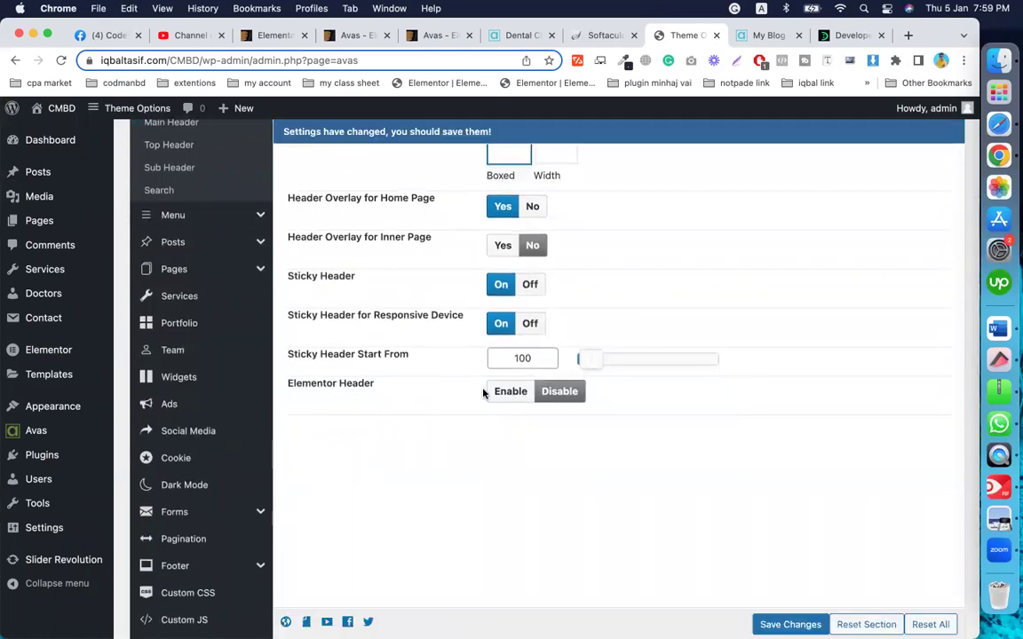
scroll(401, 364, up, 5)
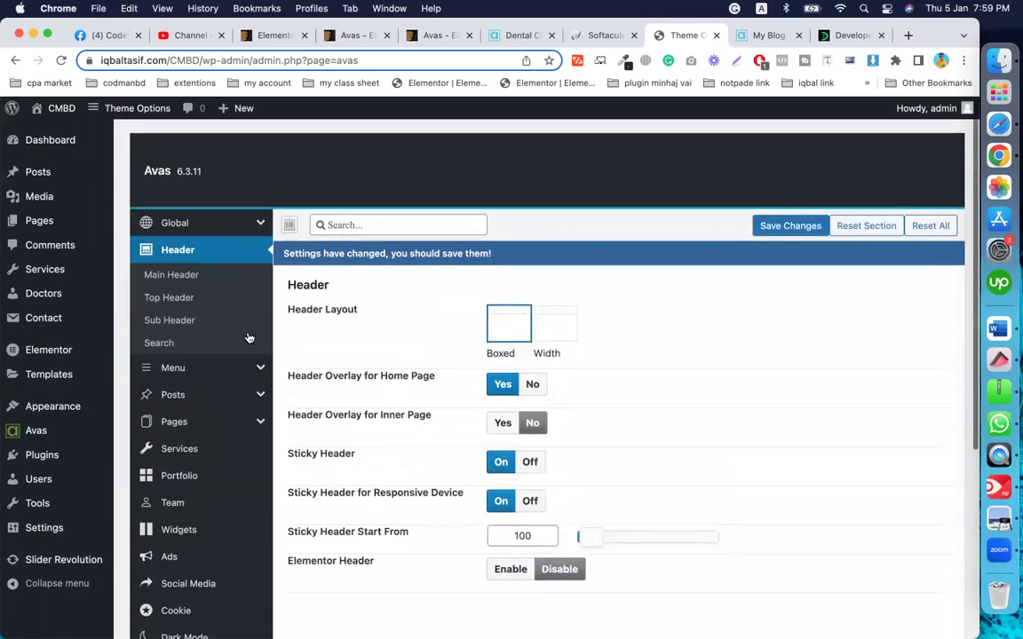
scroll(389, 355, down, 5)
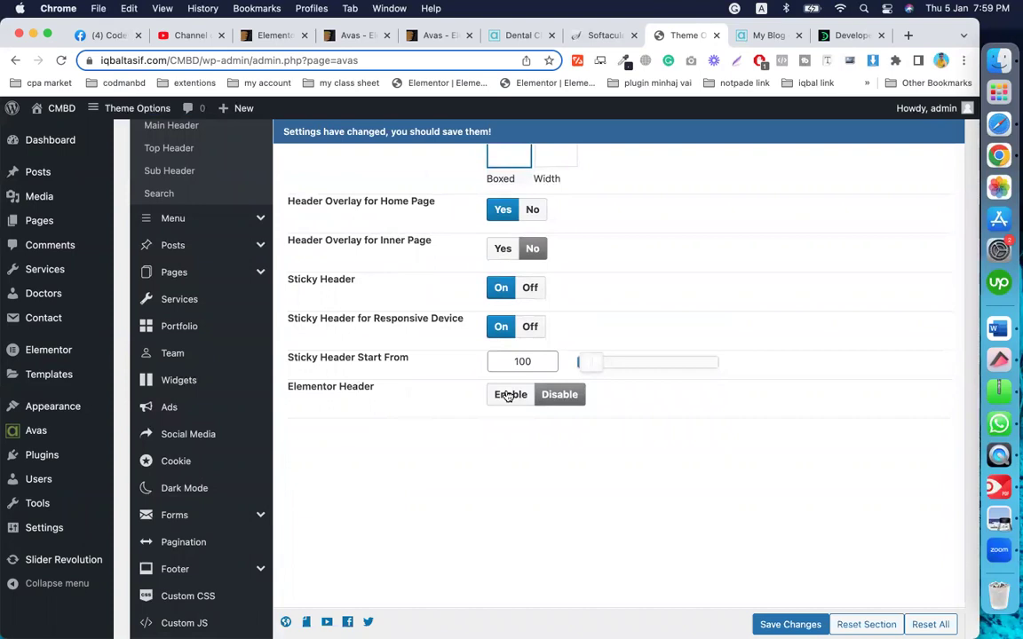
scroll(430, 373, up, 3)
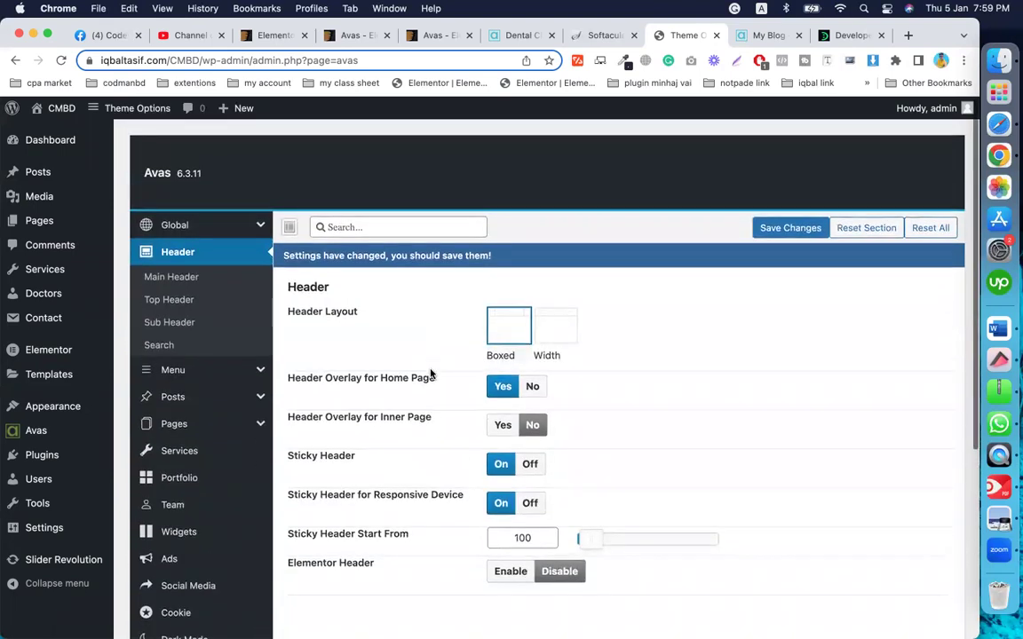
scroll(481, 253, down, 2)
scroll(436, 479, down, 5)
scroll(468, 445, down, 1)
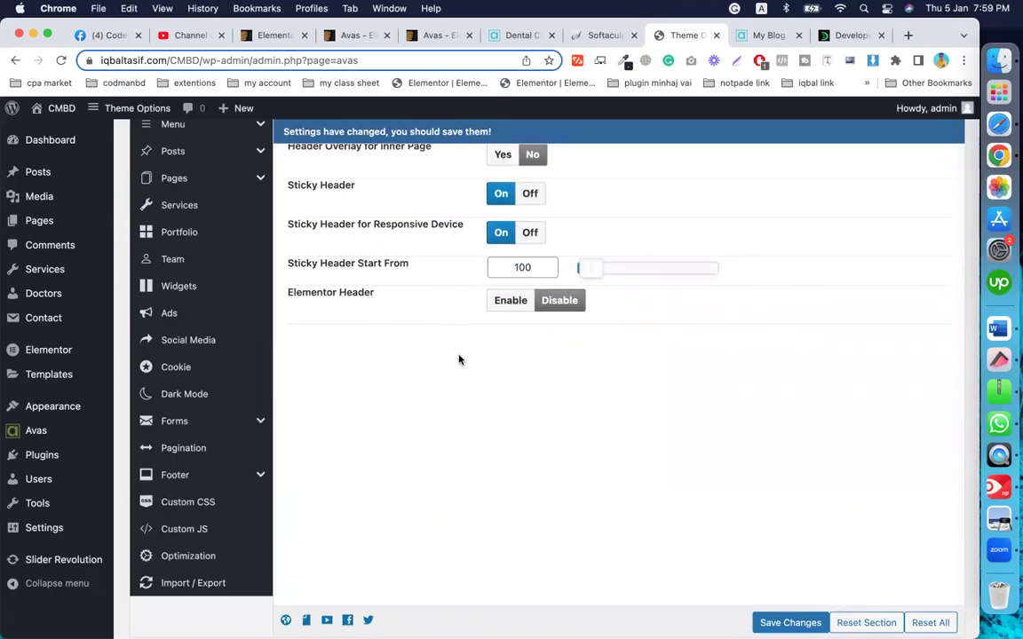
scroll(445, 384, up, 5)
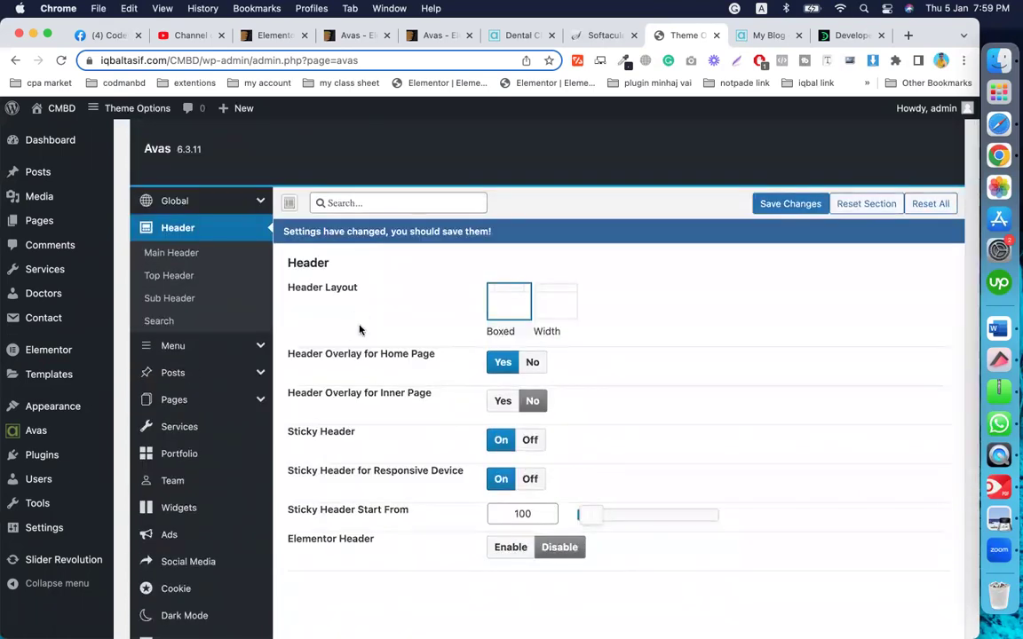
click(198, 254)
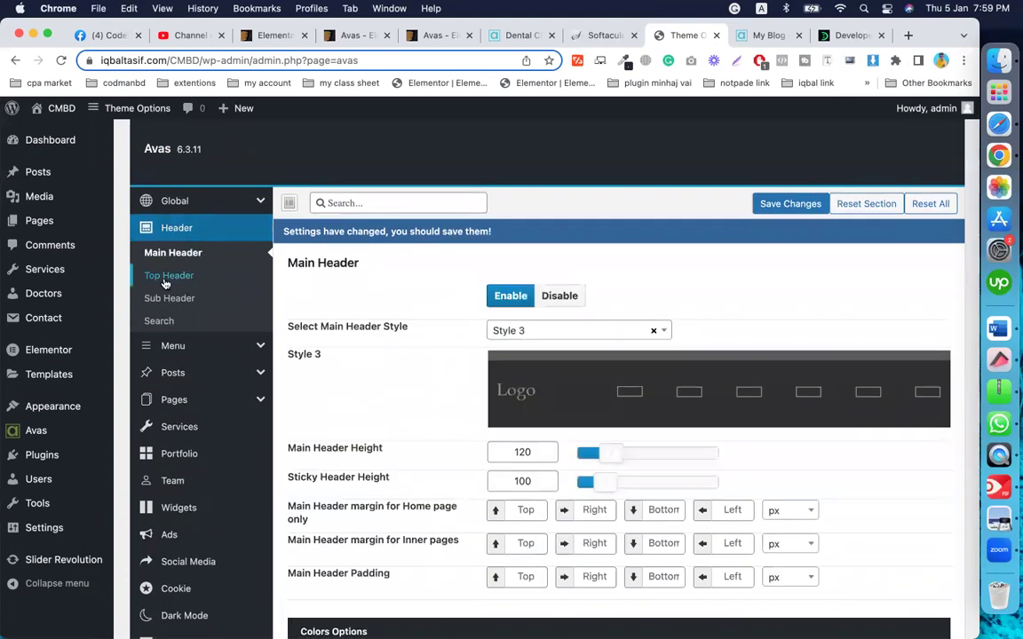
scroll(412, 388, down, 1)
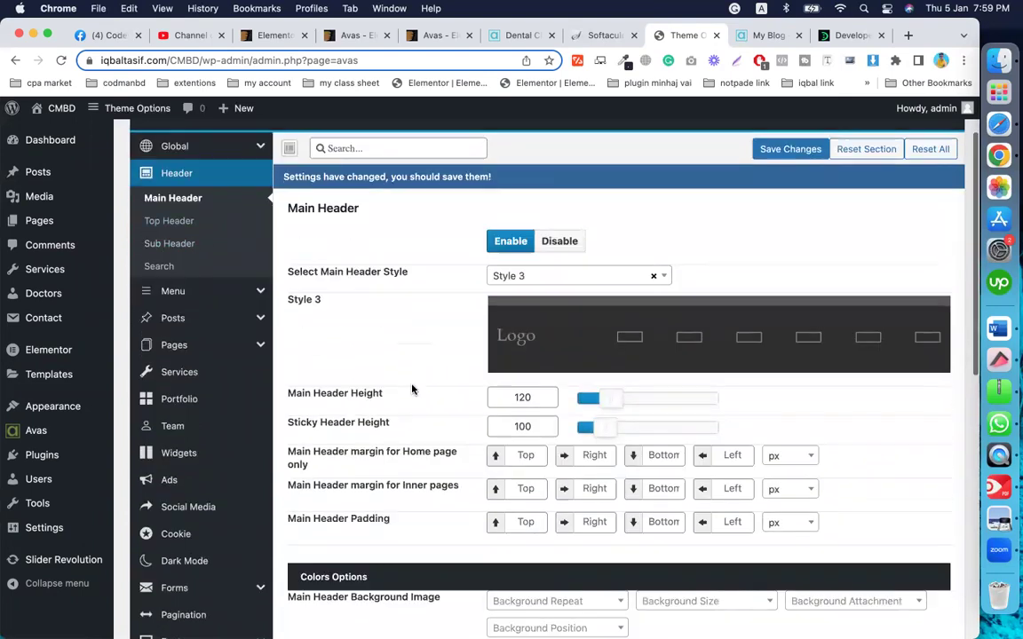
click(556, 263)
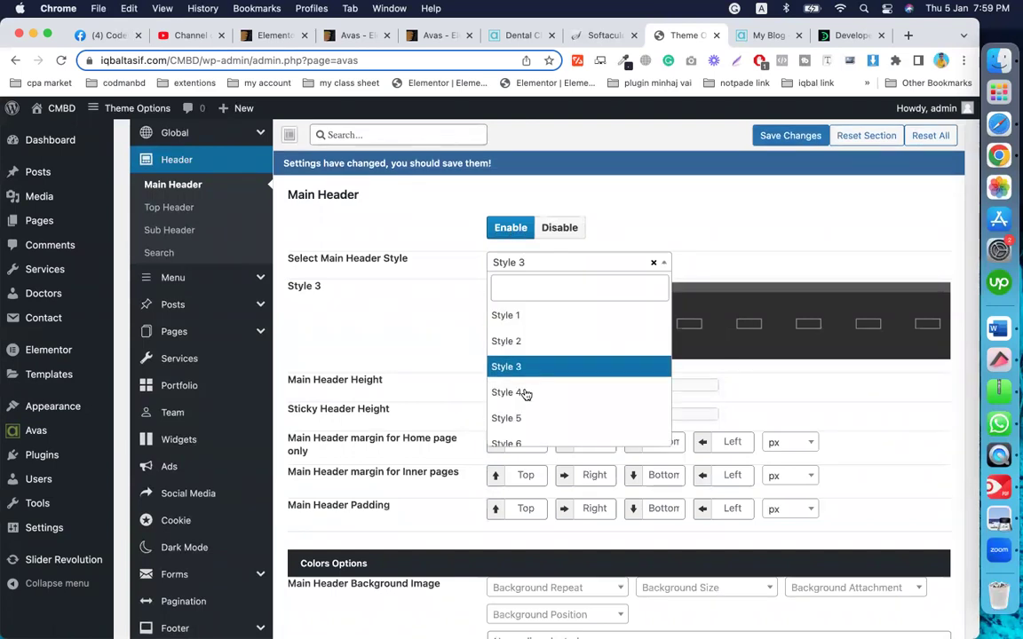
click(424, 308)
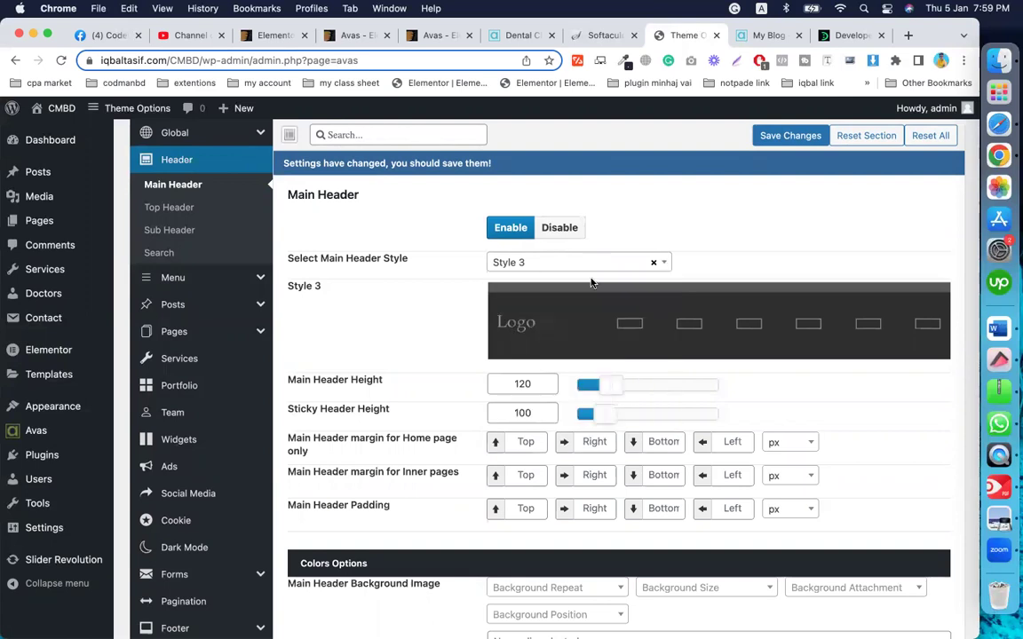
Step: Scroll through the Main Header options, including height 120 and sticky height 100
scroll(460, 382, down, 1)
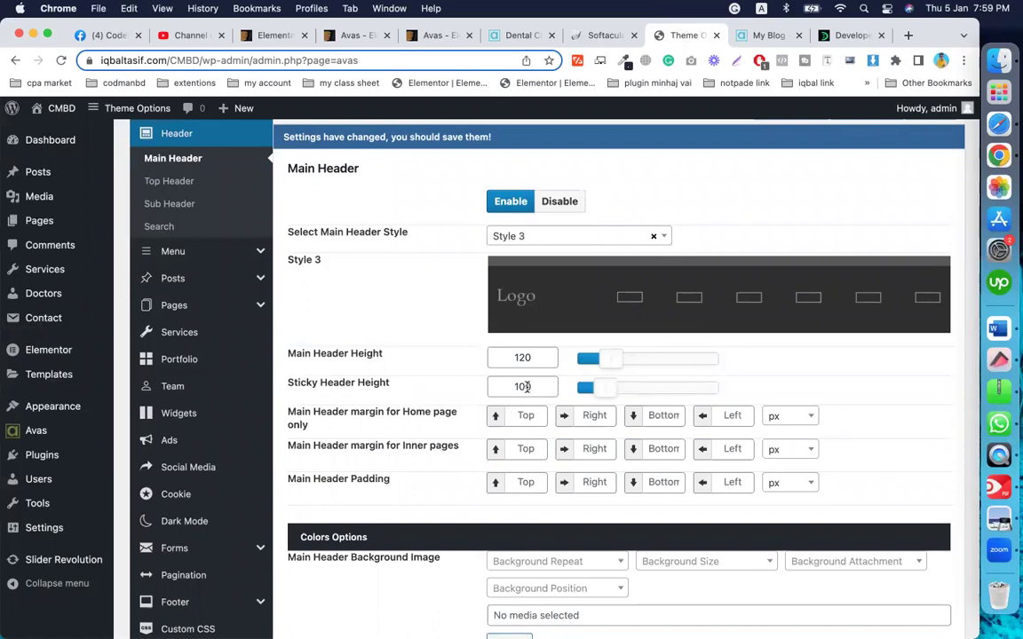
scroll(528, 388, down, 1)
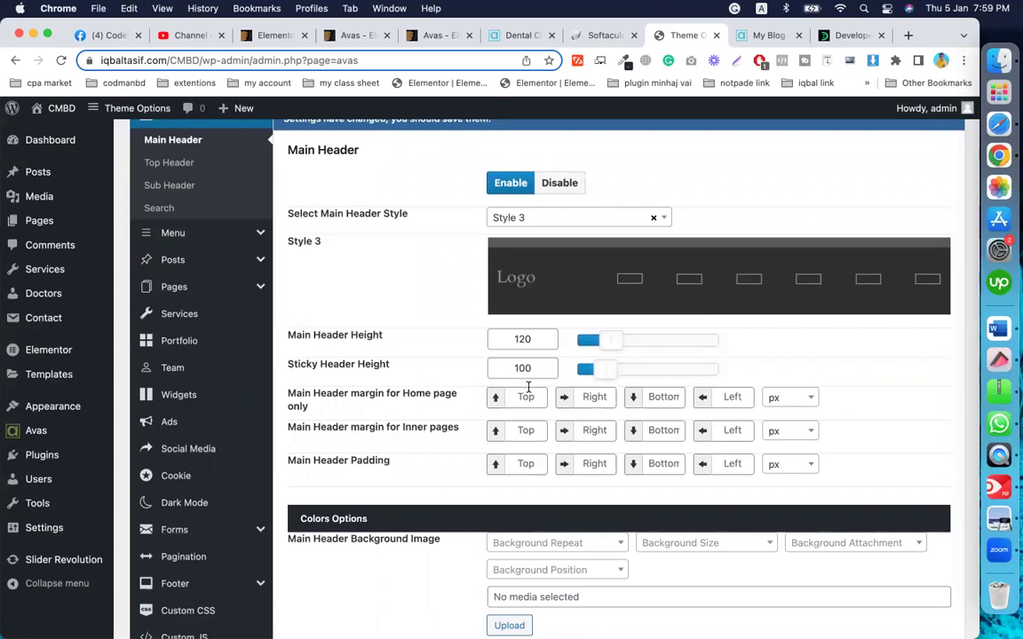
scroll(527, 387, down, 3)
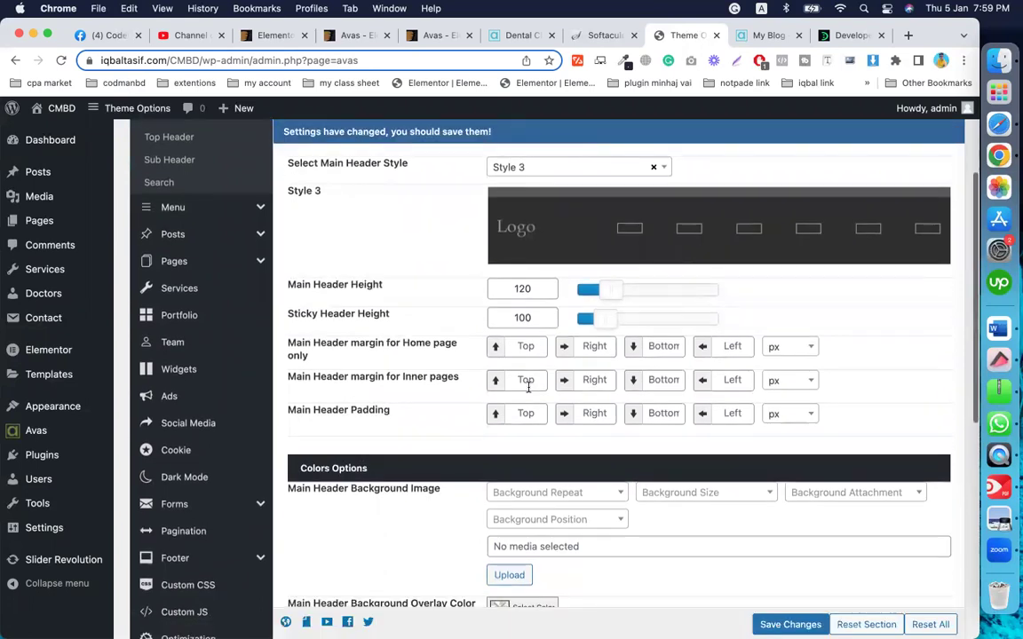
scroll(463, 328, down, 2)
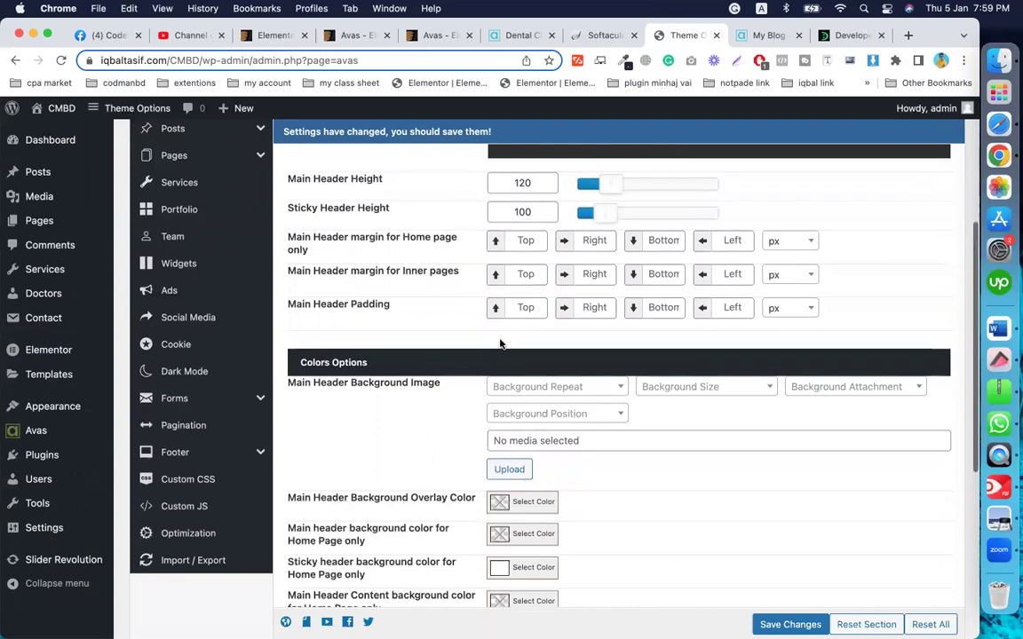
scroll(461, 404, down, 2)
scroll(461, 405, down, 6)
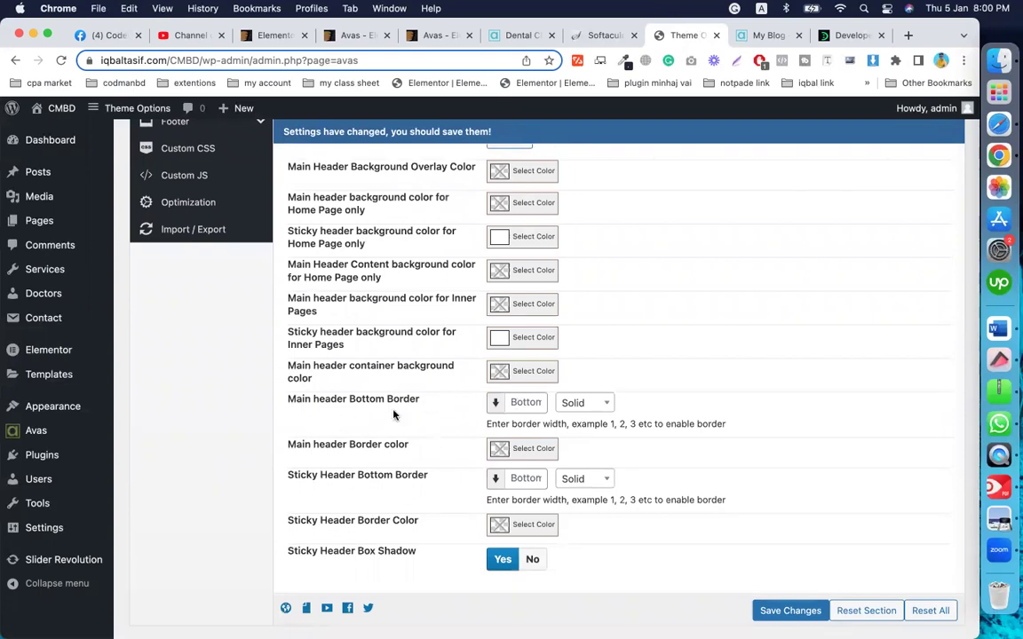
scroll(386, 408, up, 7)
scroll(417, 407, up, 1)
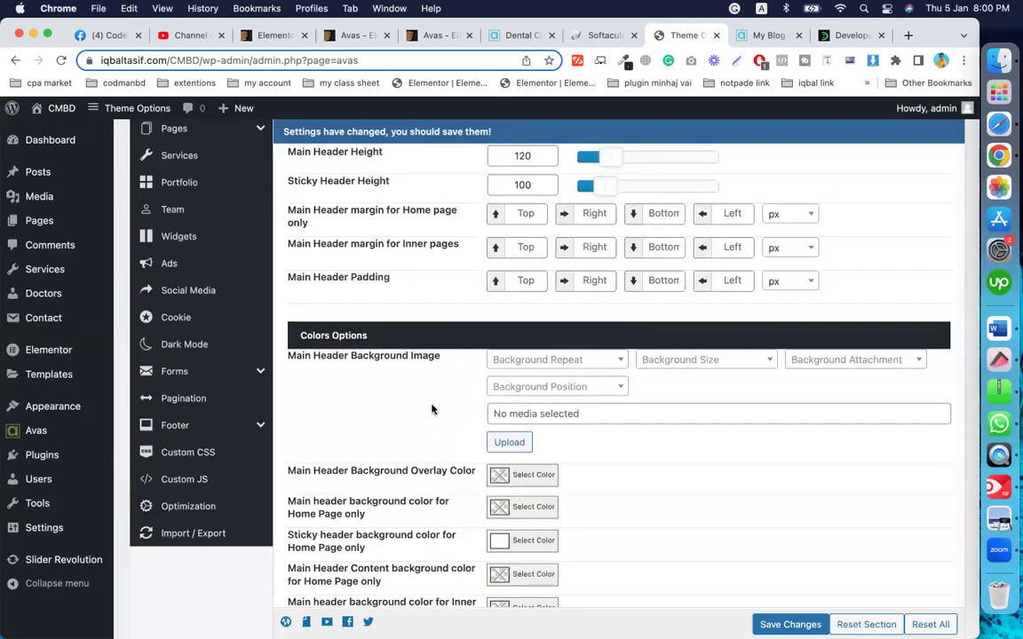
scroll(431, 409, down, 4)
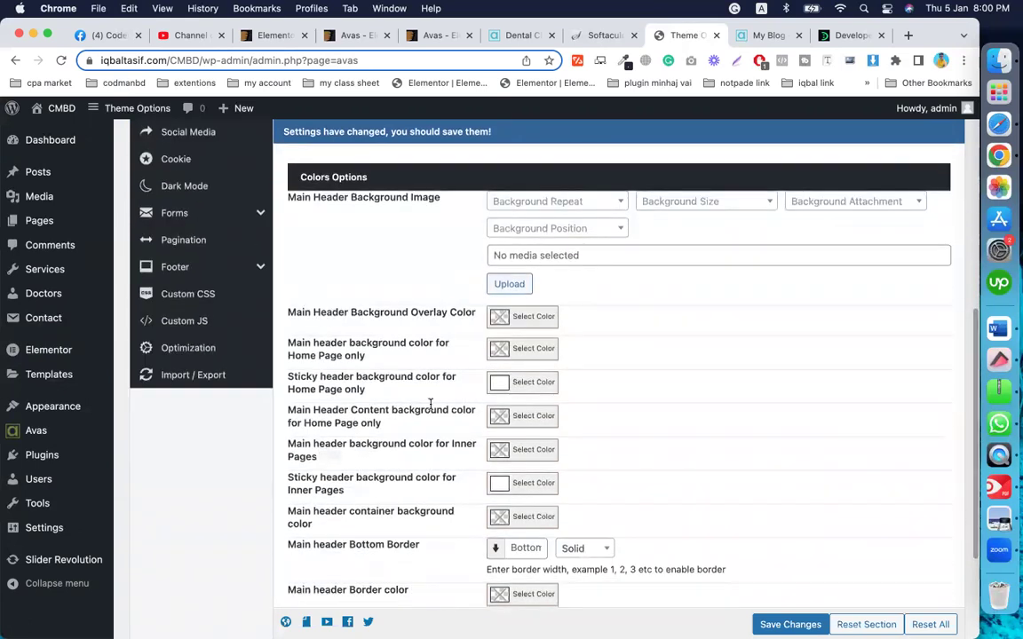
scroll(430, 409, down, 4)
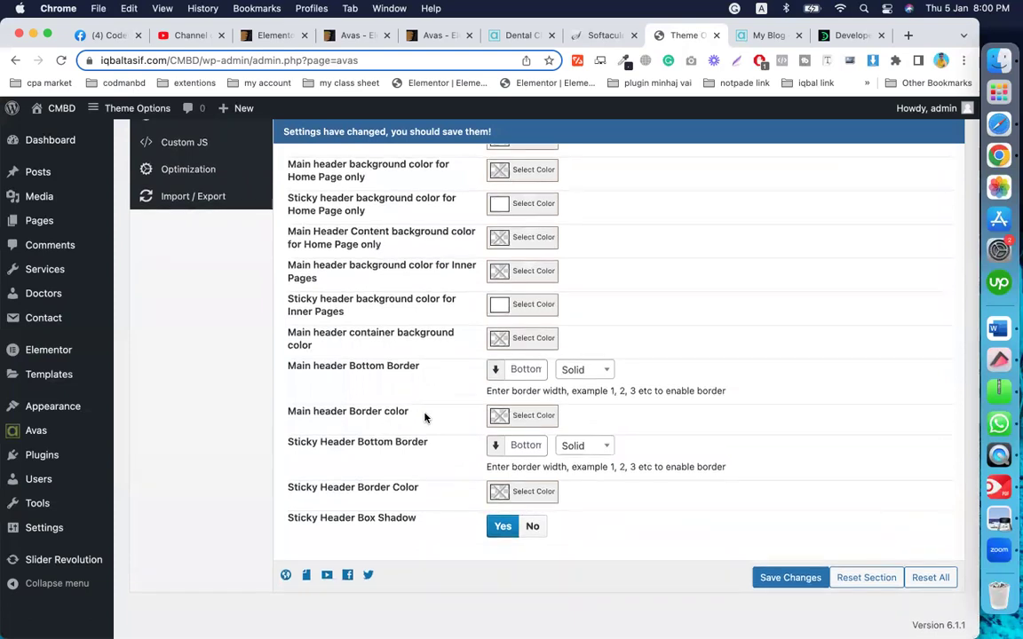
scroll(426, 411, up, 5)
scroll(424, 418, down, 3)
scroll(425, 418, down, 3)
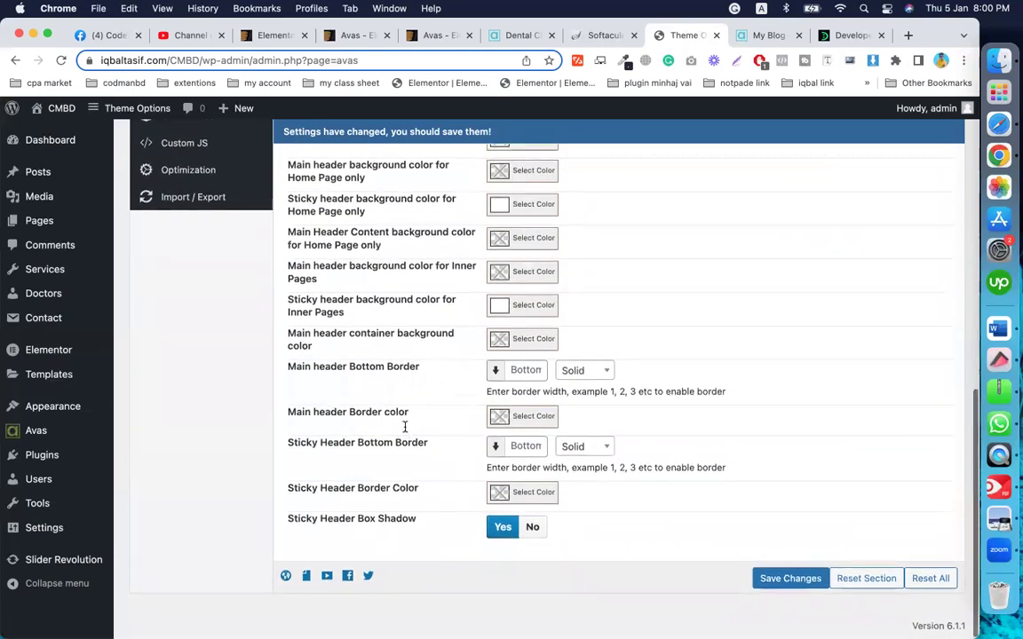
scroll(404, 427, up, 4)
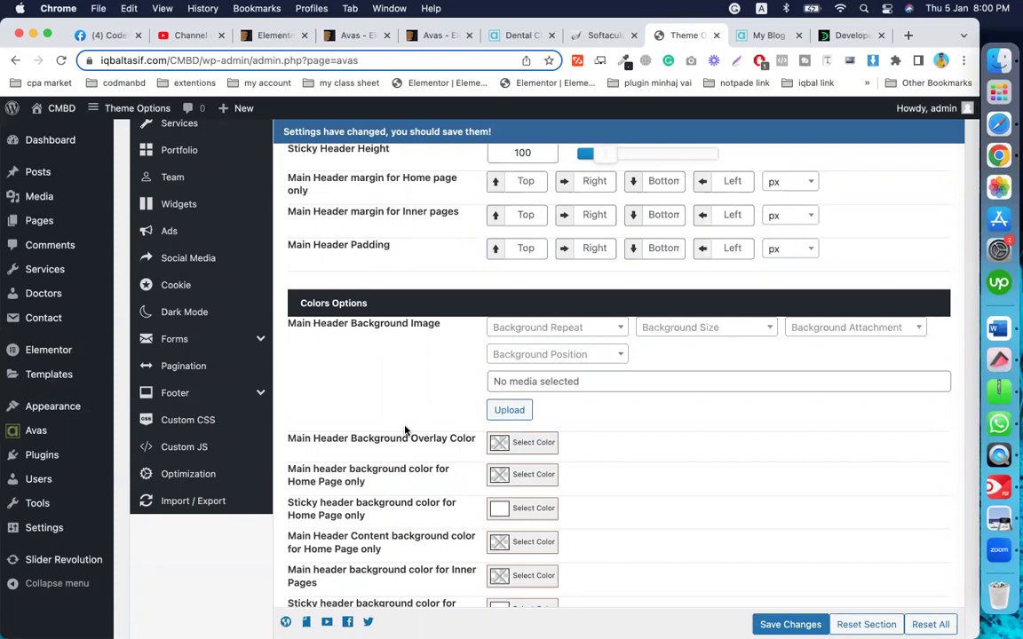
scroll(373, 408, up, 2)
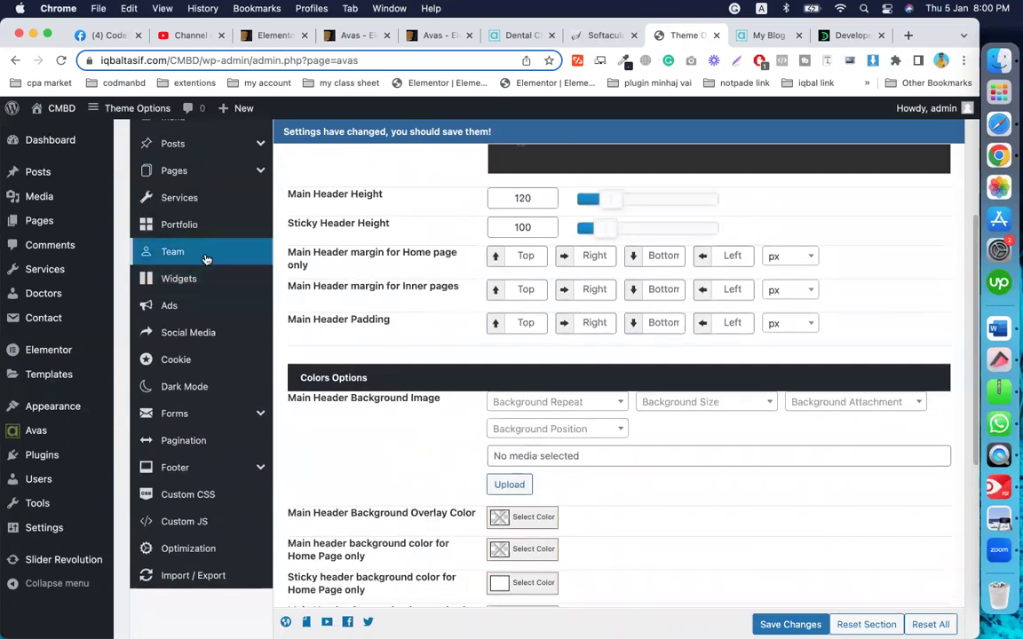
scroll(205, 259, up, 5)
Step: Look at the Top Header and general Header settings, then return to Main Header
click(174, 249)
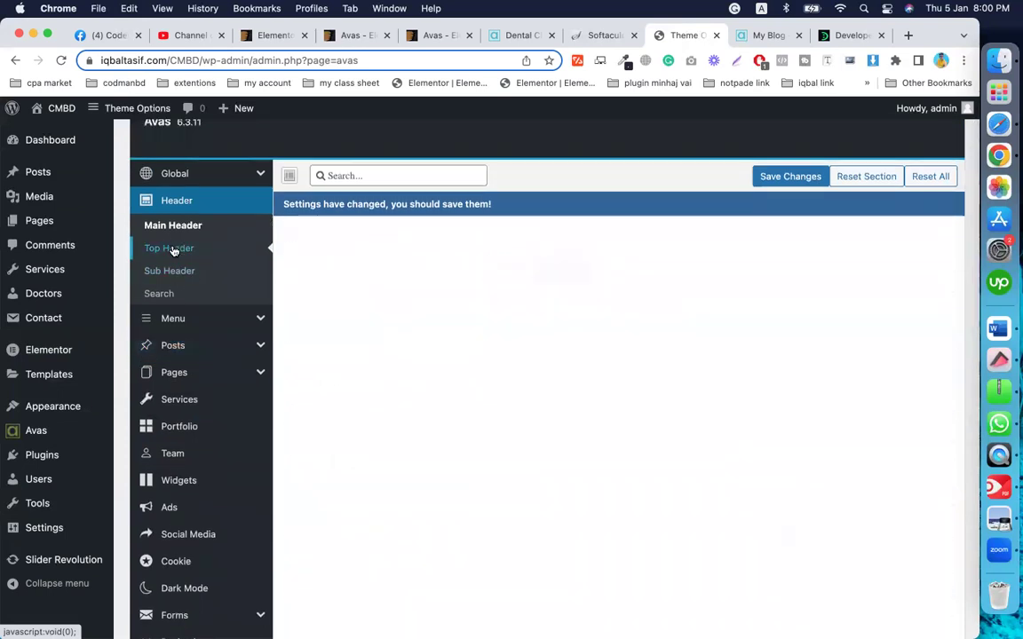
click(177, 200)
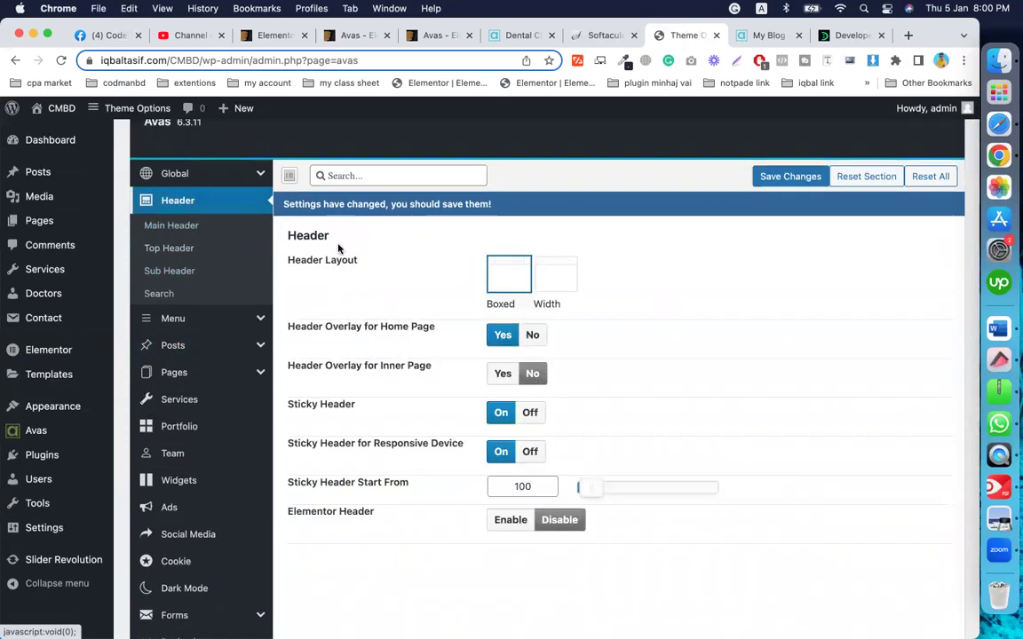
scroll(404, 308, up, 1)
scroll(404, 307, down, 2)
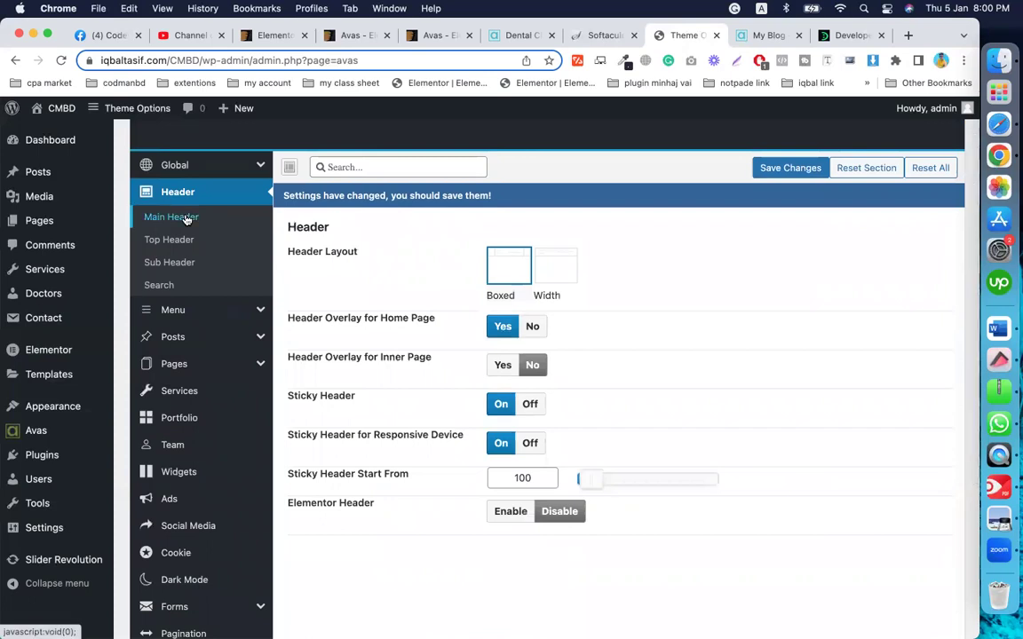
click(187, 219)
scroll(397, 375, down, 10)
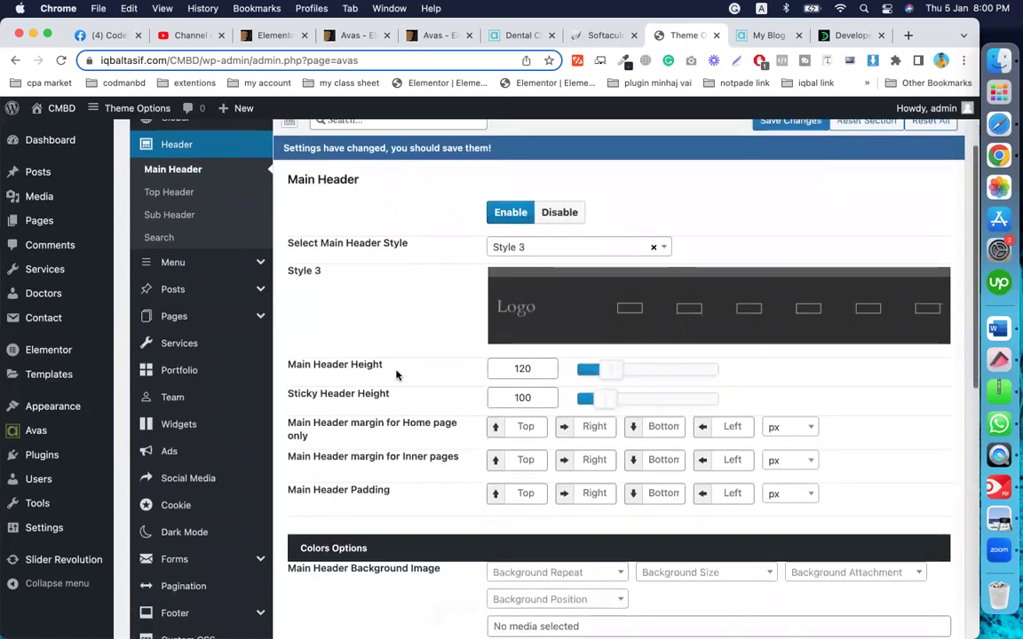
scroll(396, 375, up, 10)
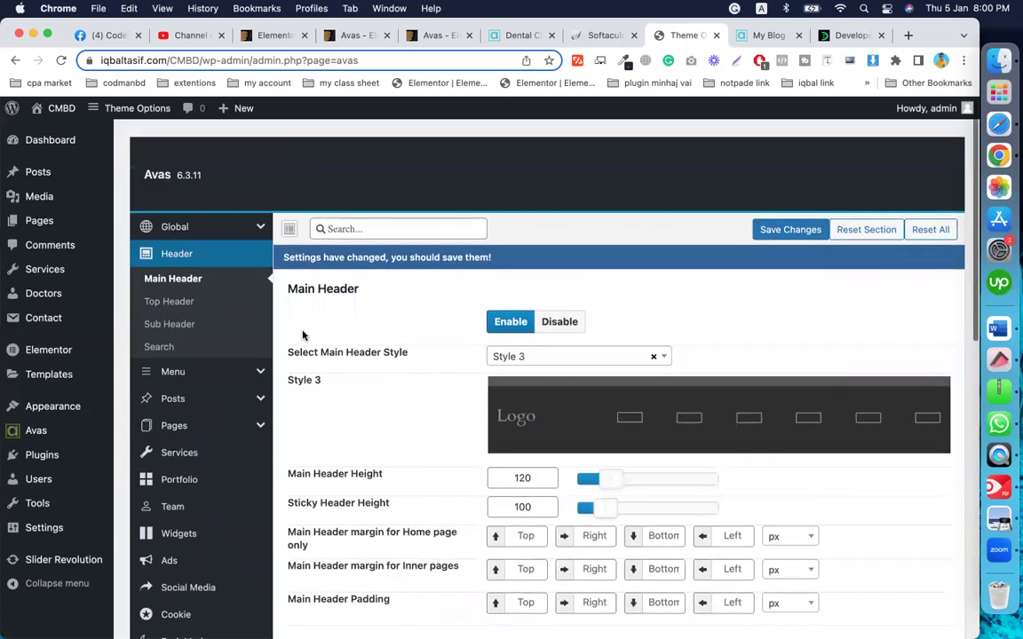
Step: Open Global settings, then the Logo page listing the Dental logo and sticky logo images
click(182, 222)
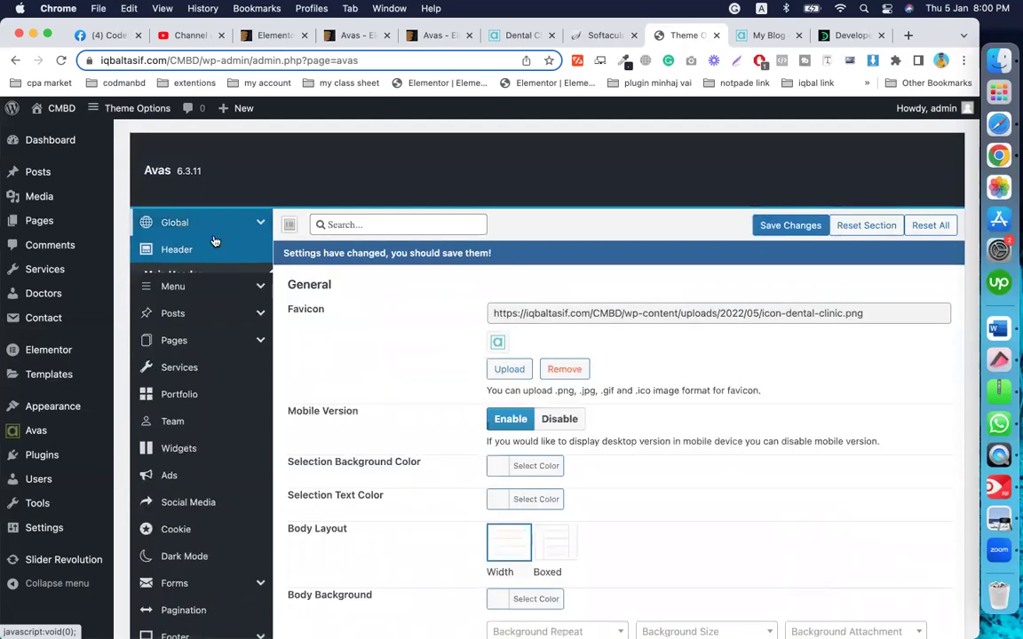
scroll(448, 377, down, 2)
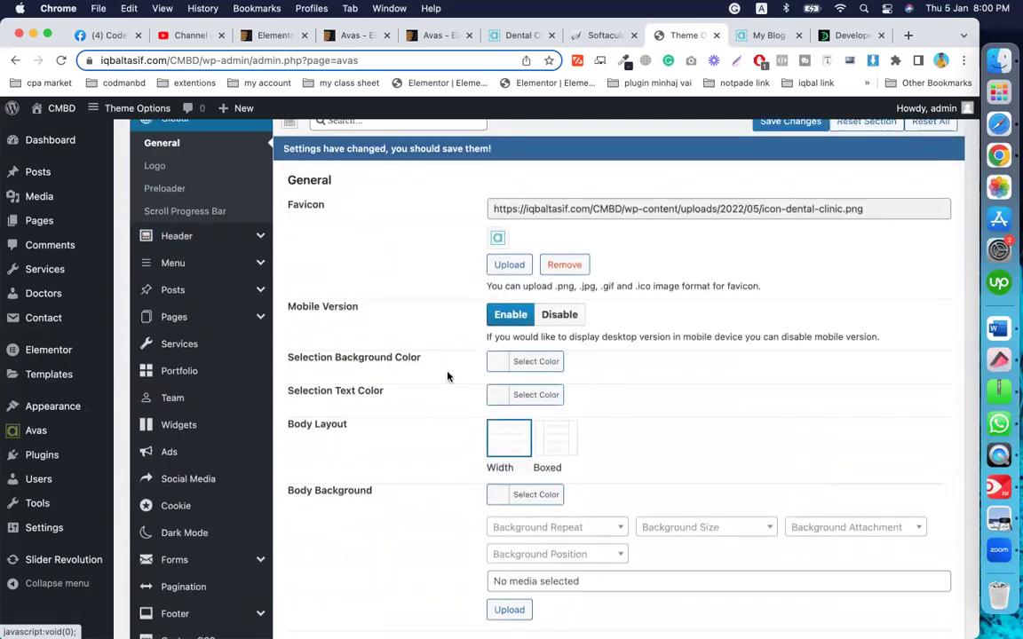
scroll(451, 376, up, 2)
scroll(337, 368, down, 3)
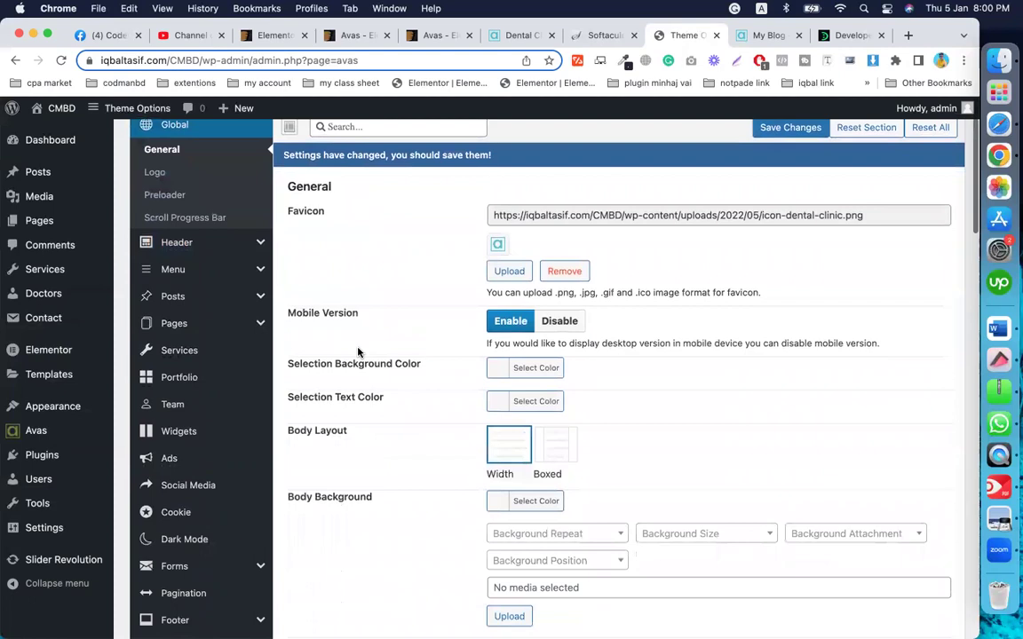
scroll(307, 381, up, 2)
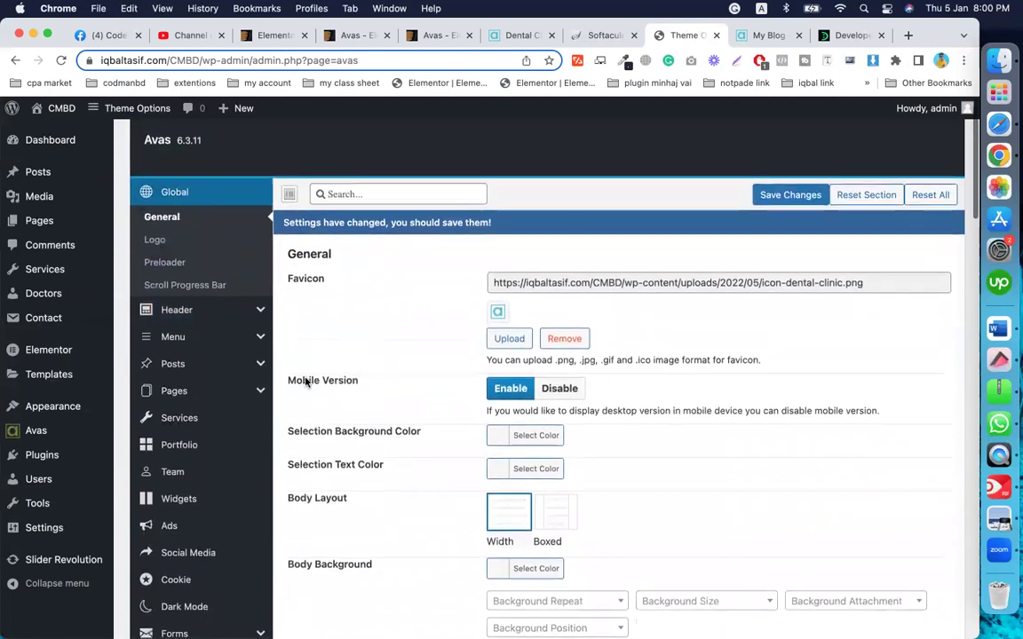
click(181, 240)
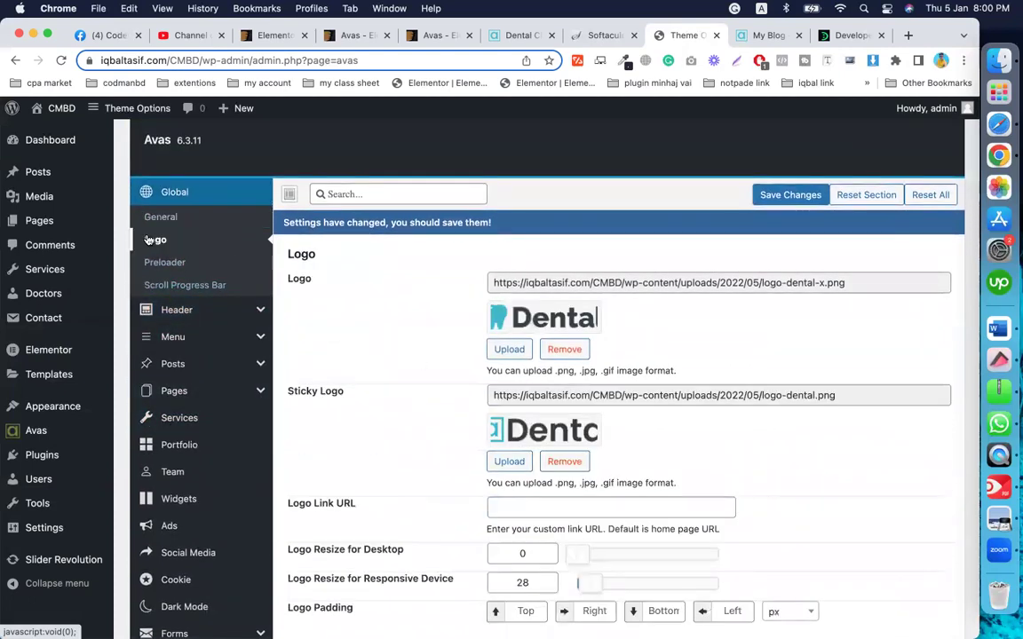
scroll(415, 372, down, 1)
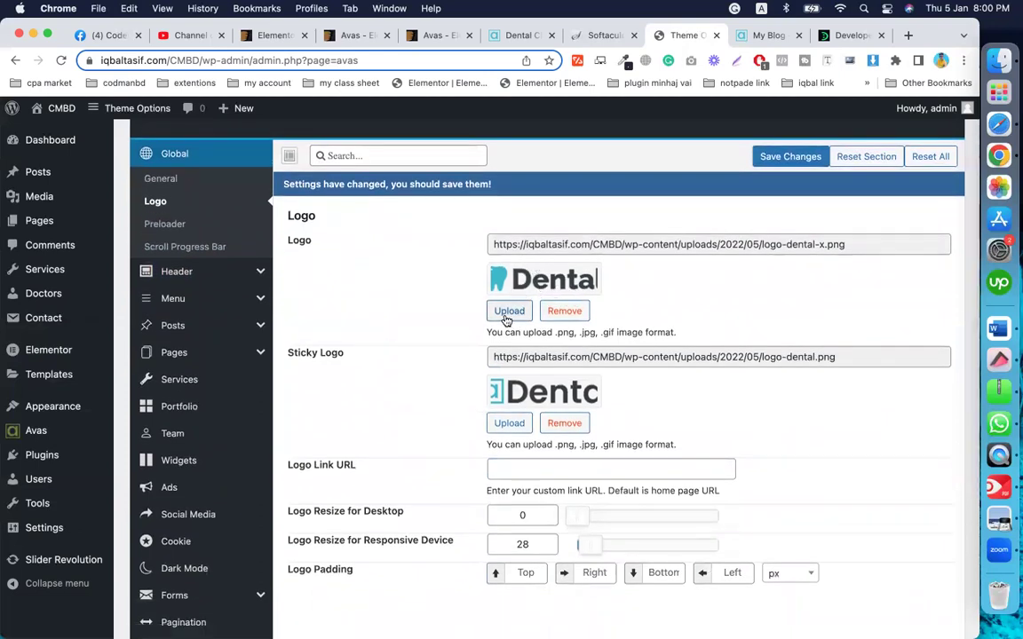
scroll(515, 329, down, 3)
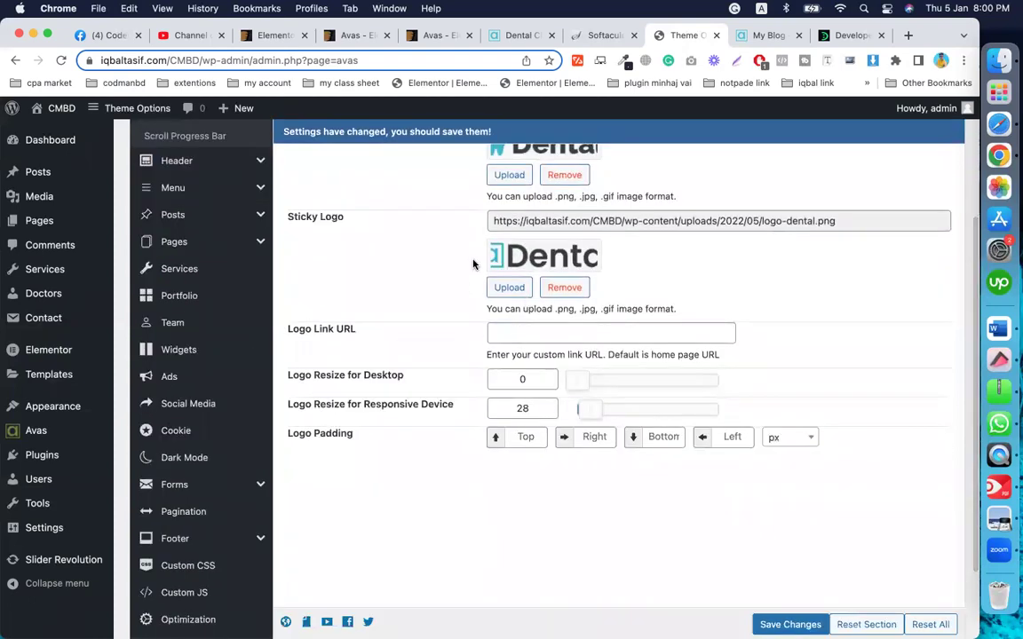
scroll(413, 213, up, 3)
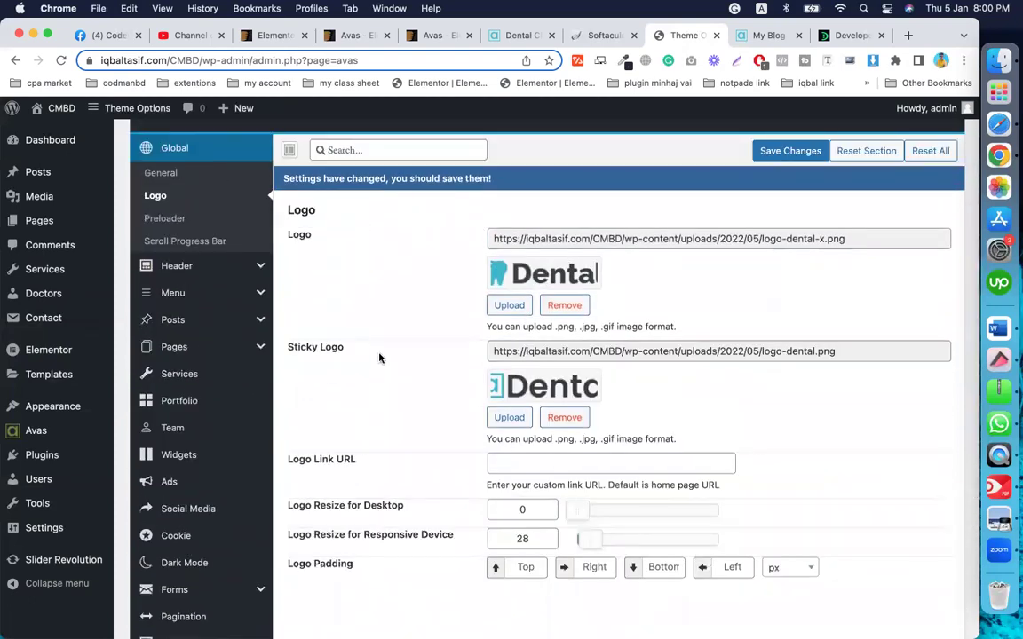
scroll(413, 354, down, 3)
Step: Switch to the live Dental site and scroll to the top of the home page
click(762, 36)
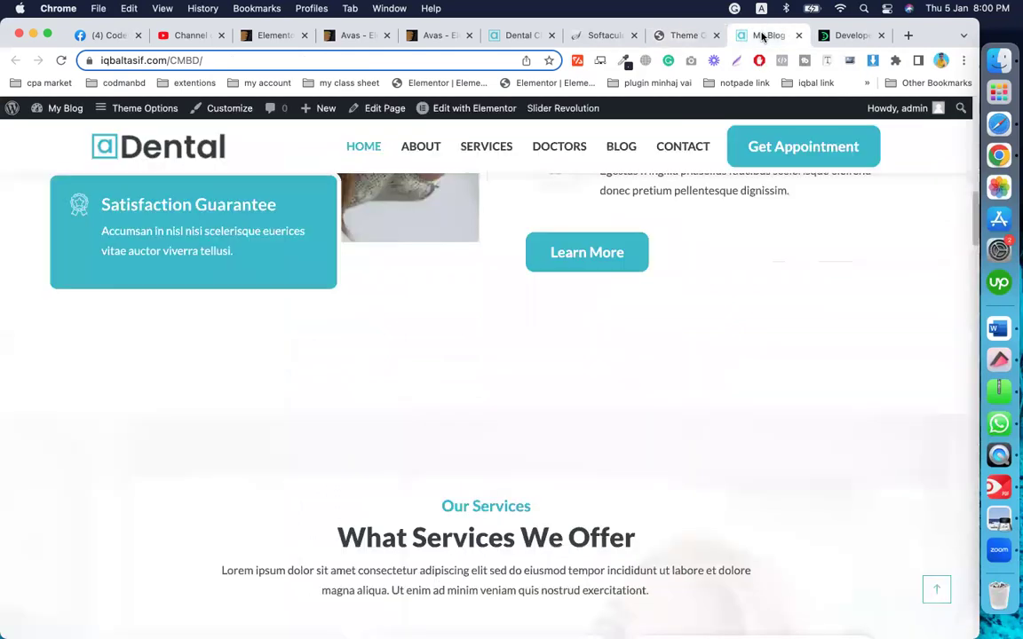
scroll(457, 300, up, 10)
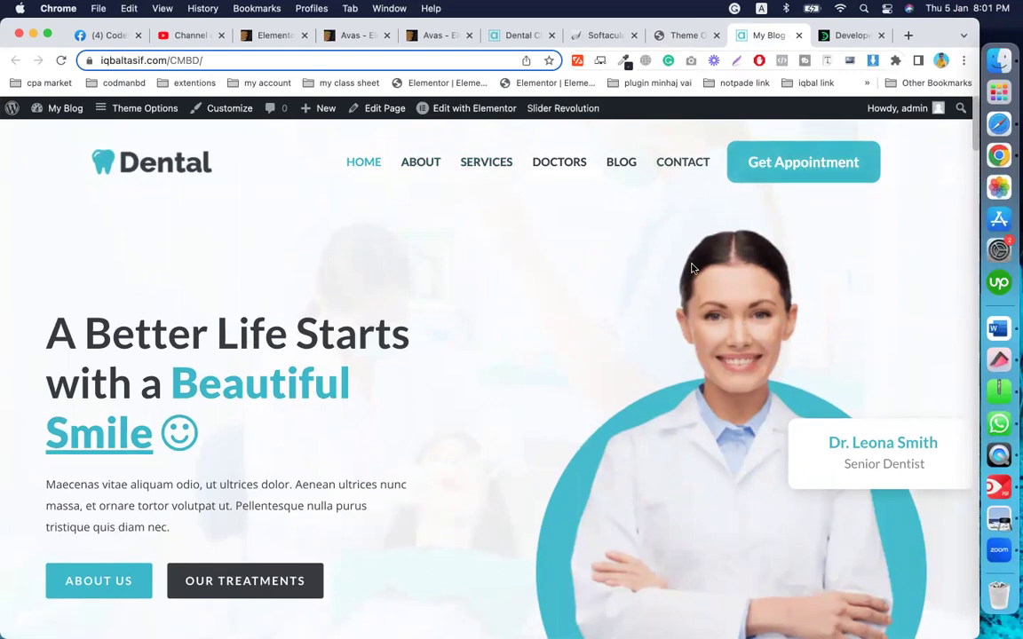
Step: Return to Theme Options and view the Footer options, where Elementor Footer is disabled
click(682, 35)
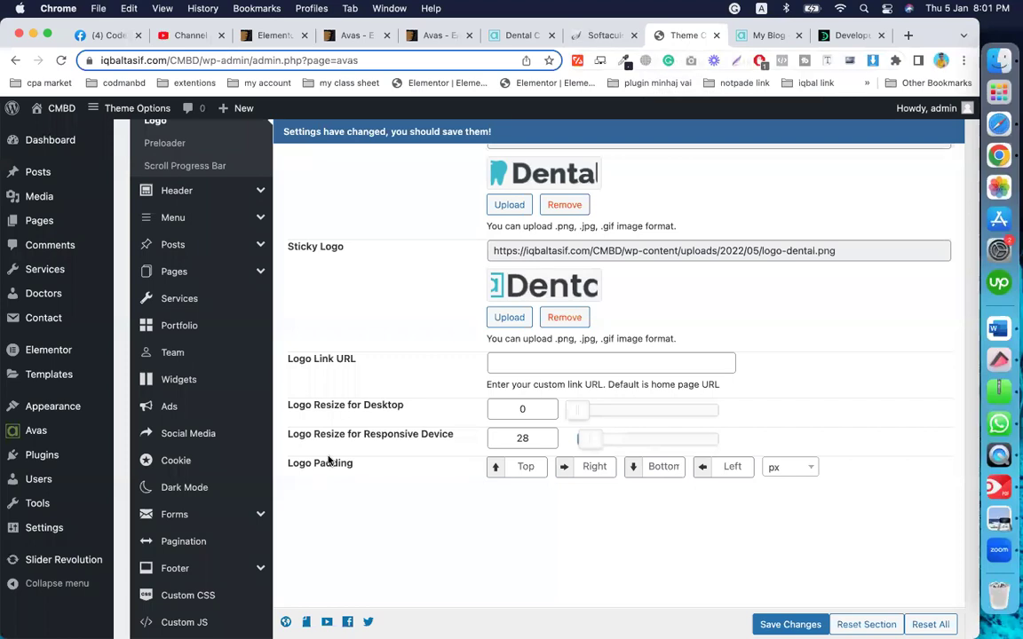
scroll(320, 466, down, 3)
scroll(319, 466, up, 5)
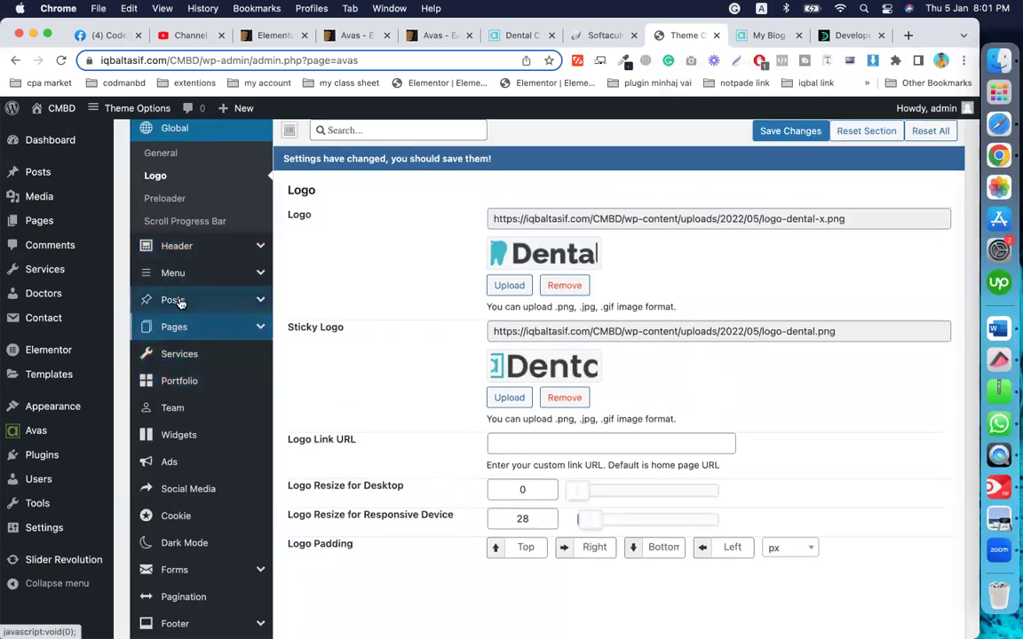
scroll(206, 394, down, 4)
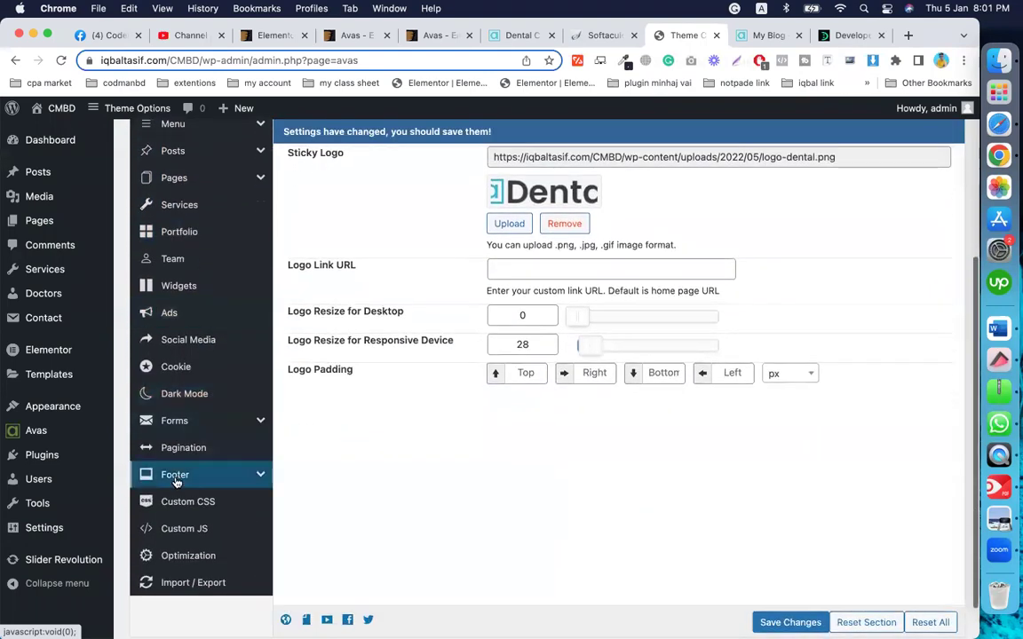
click(175, 480)
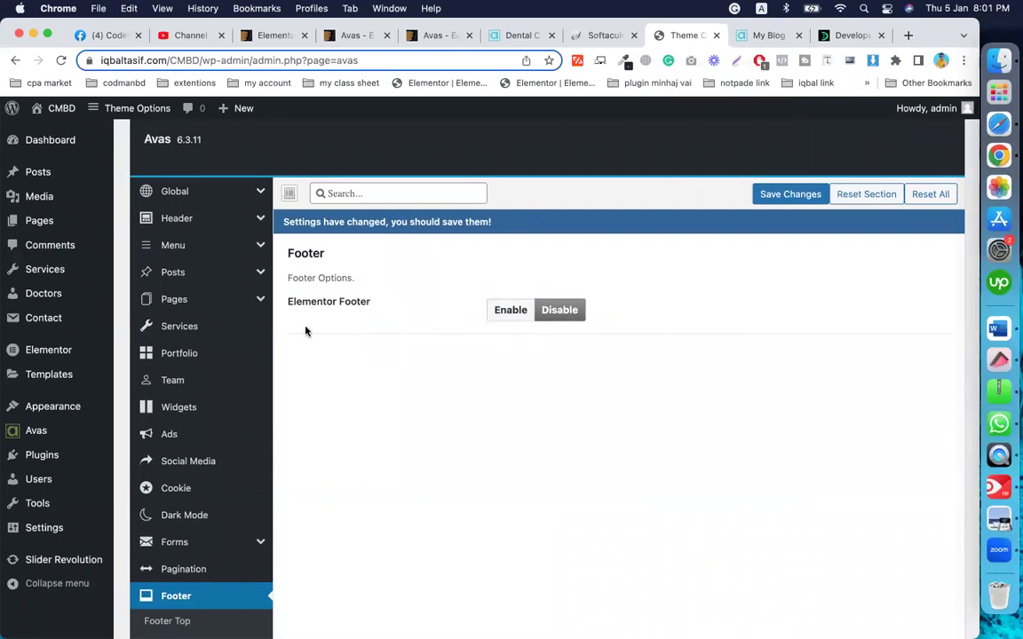
Step: Go to Appearance > Customize, leaving Theme Options without saving
mouse_move(56, 406)
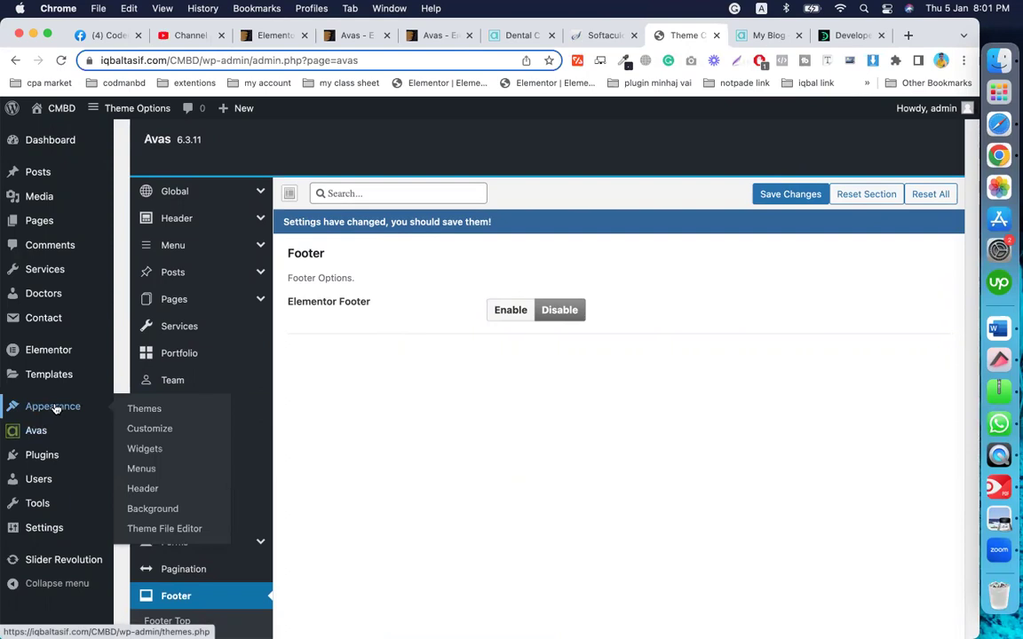
click(151, 429)
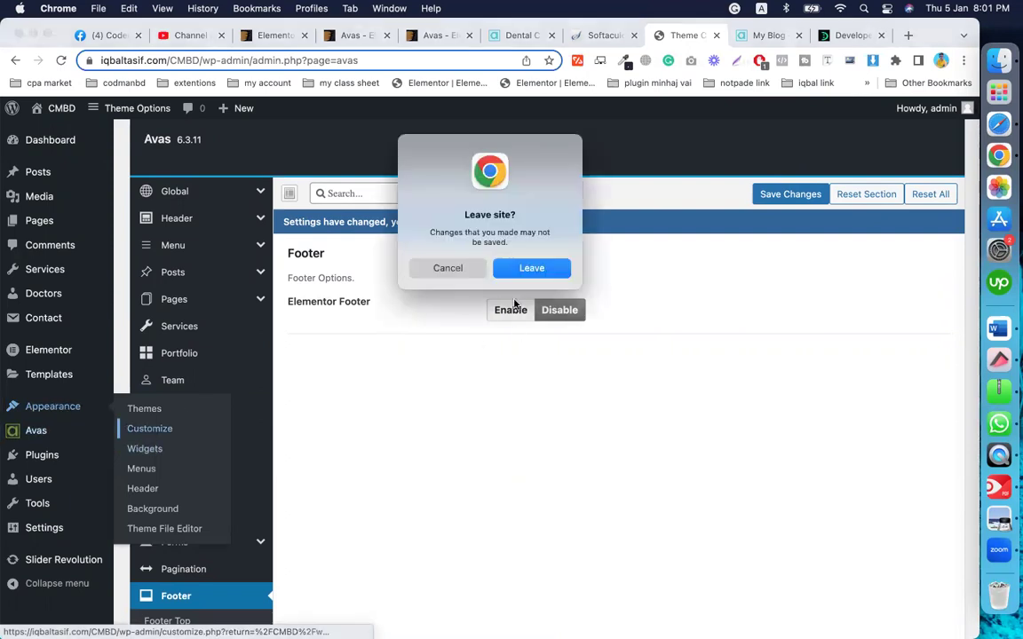
click(527, 269)
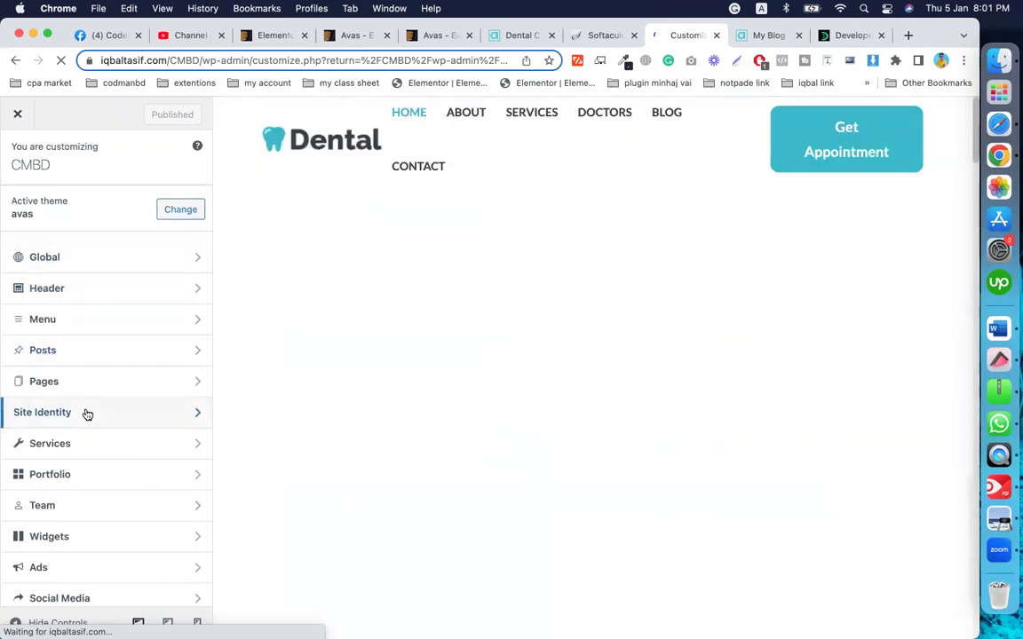
Step: In the Customizer's Footer section, check Elementor Footer, then open the Footer Top settings
scroll(87, 414, down, 5)
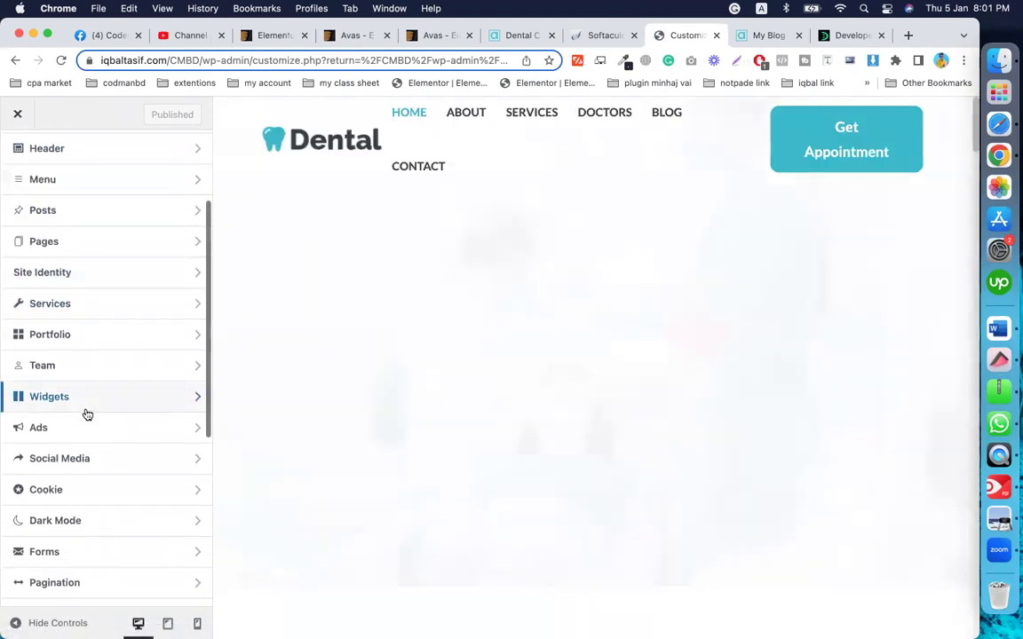
scroll(85, 413, down, 3)
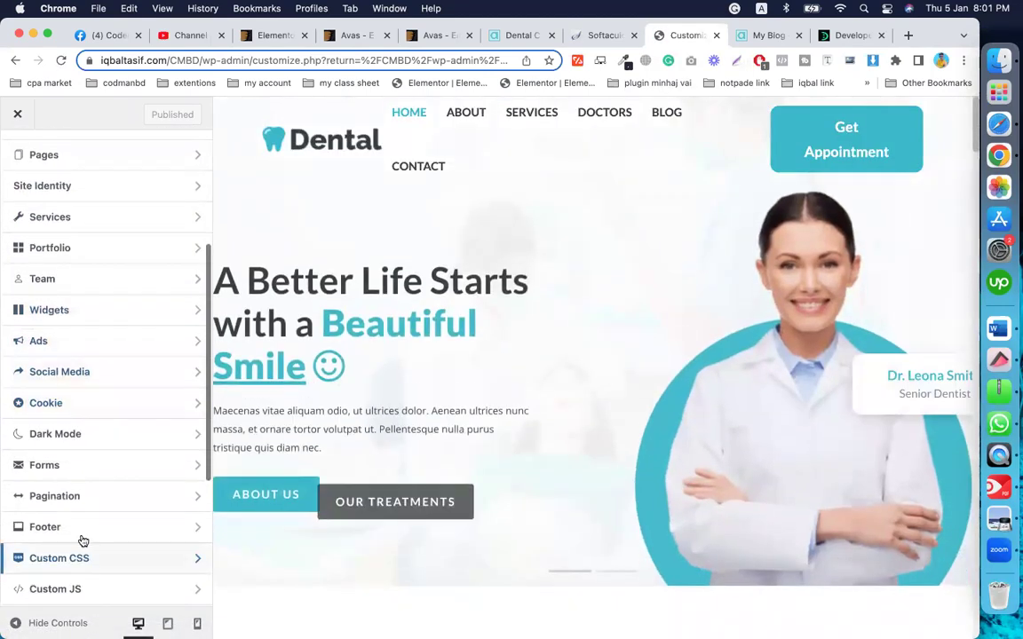
click(84, 535)
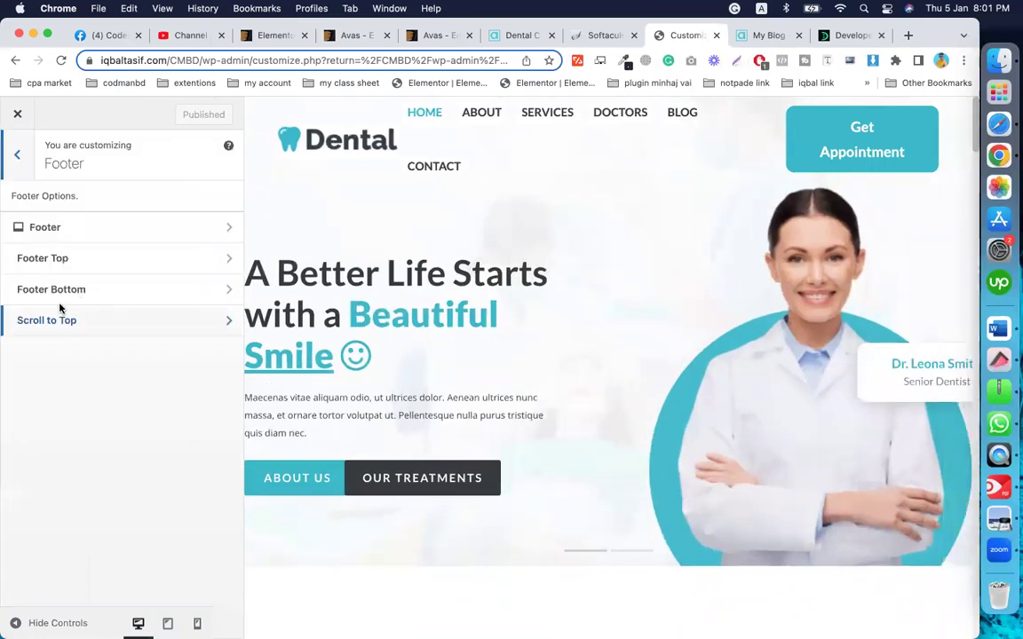
click(86, 230)
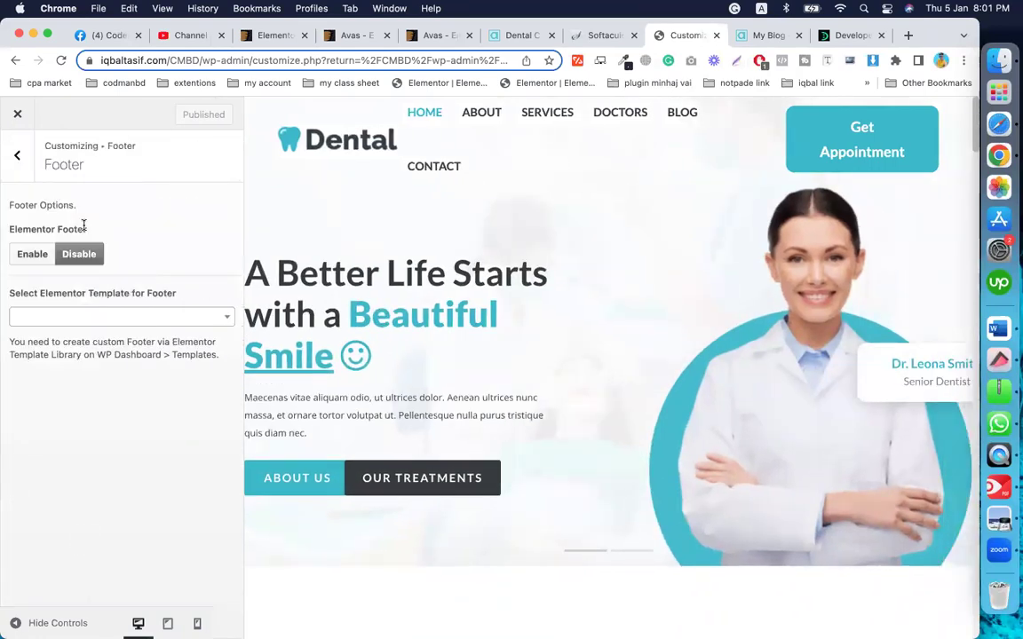
click(15, 155)
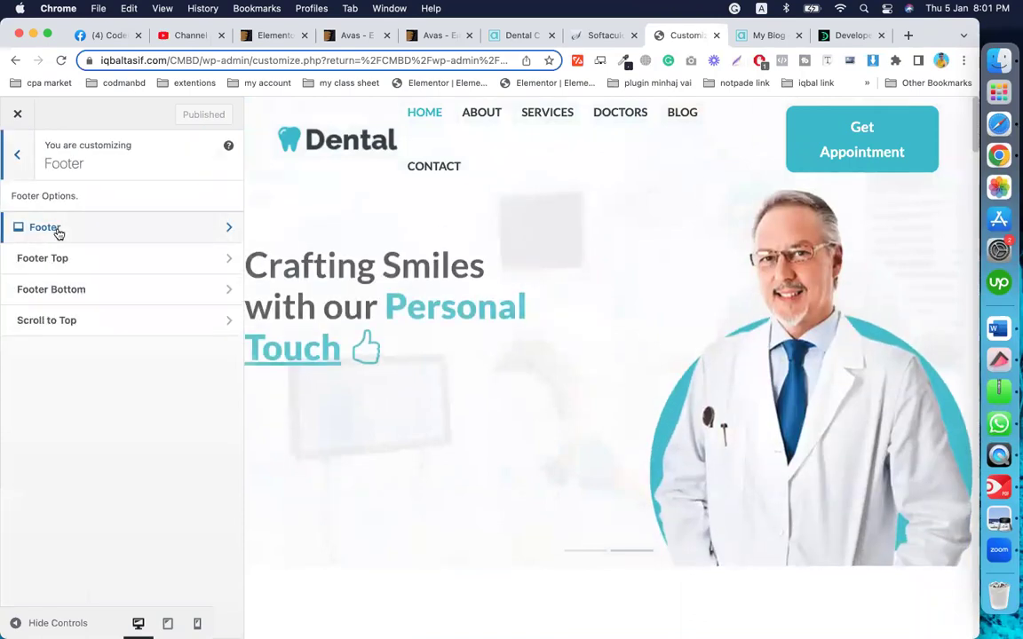
click(89, 265)
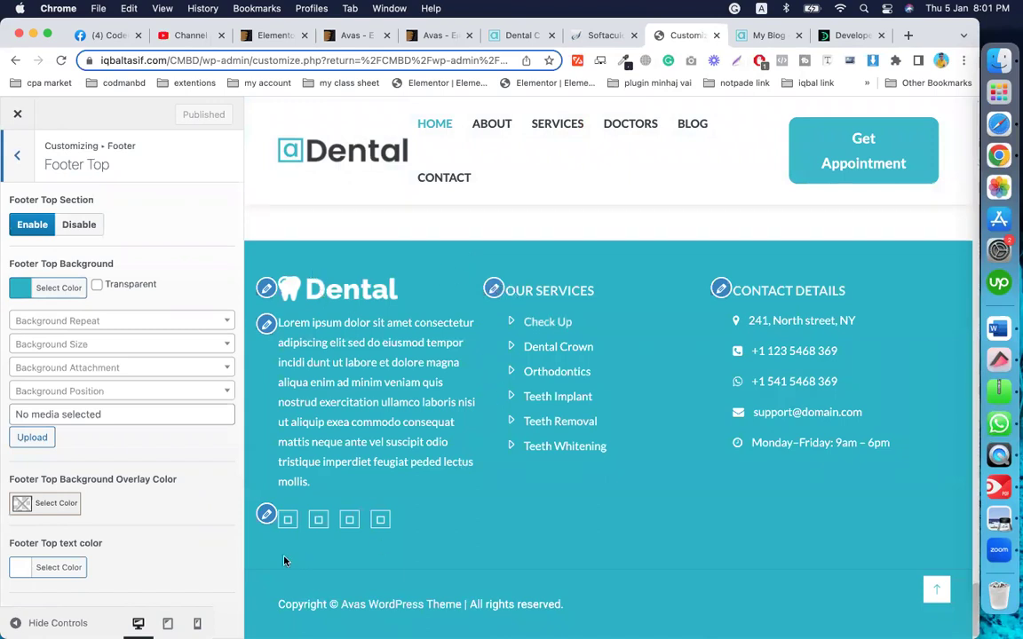
Step: Inspect the [avas-social-media] shortcode in the Footer | 1 widget, then close the Customizer
click(266, 516)
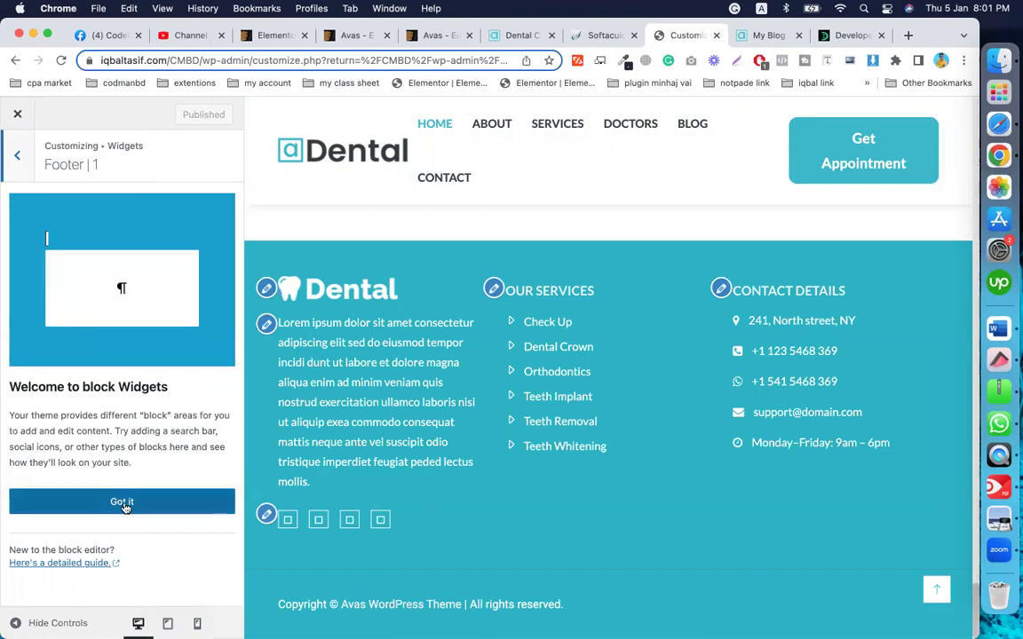
click(124, 502)
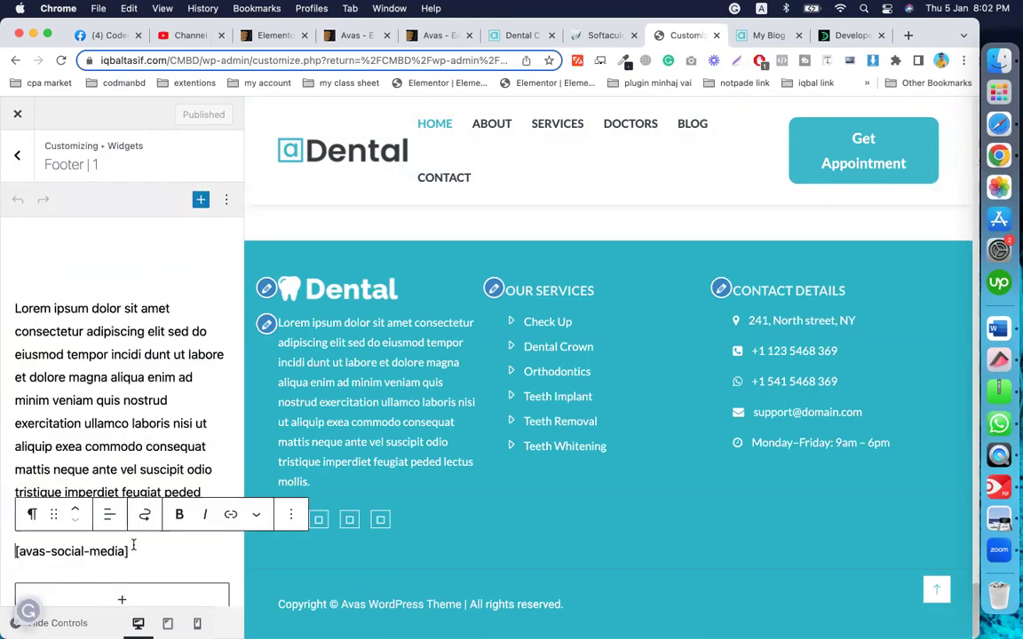
scroll(102, 418, down, 2)
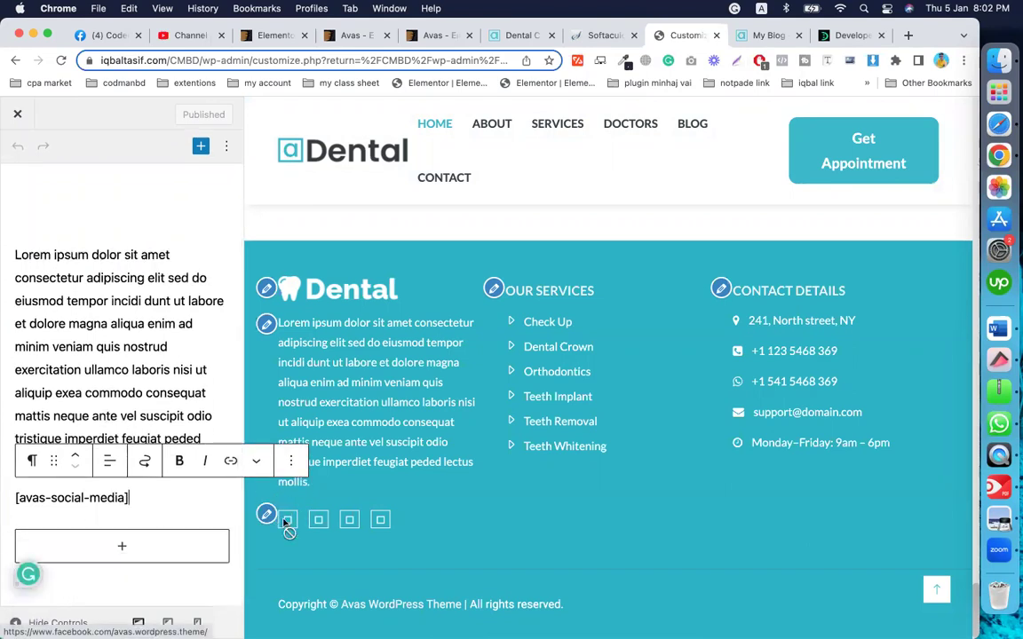
click(138, 498)
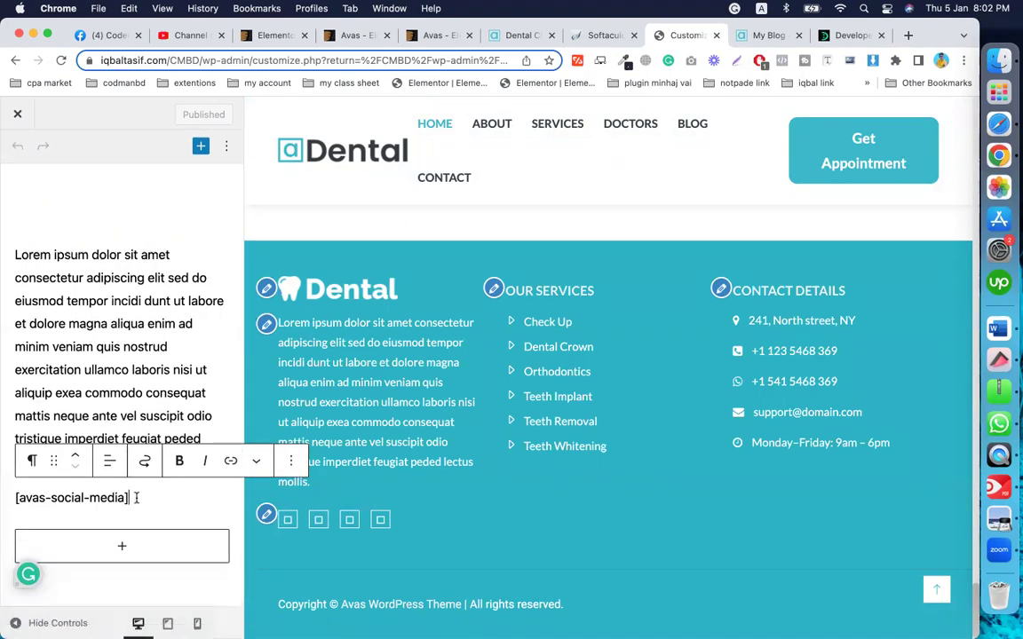
triple_click(136, 499)
click(128, 301)
scroll(126, 293, up, 2)
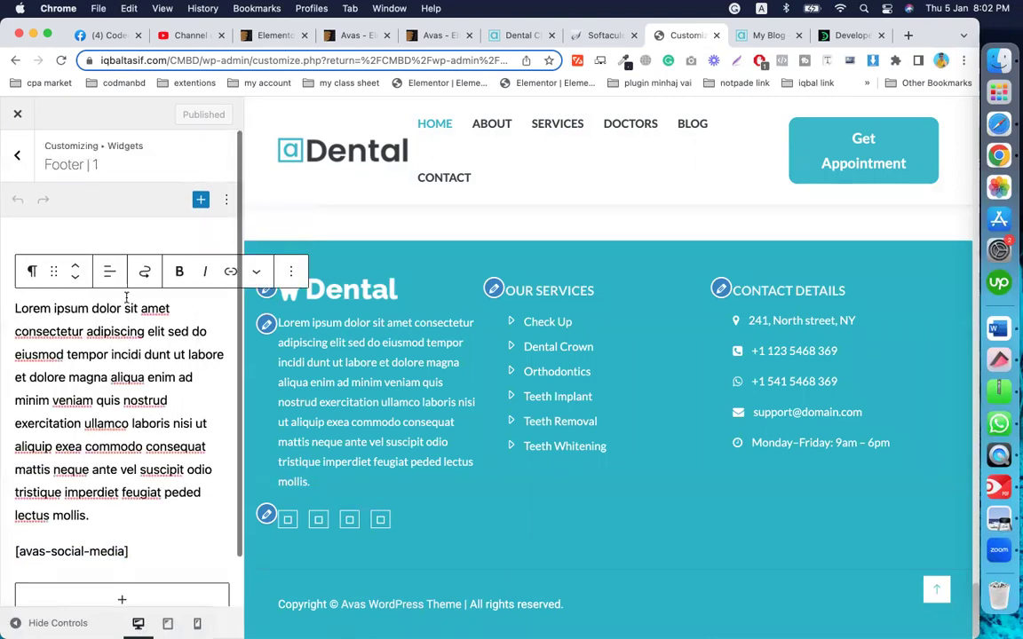
scroll(119, 444, down, 2)
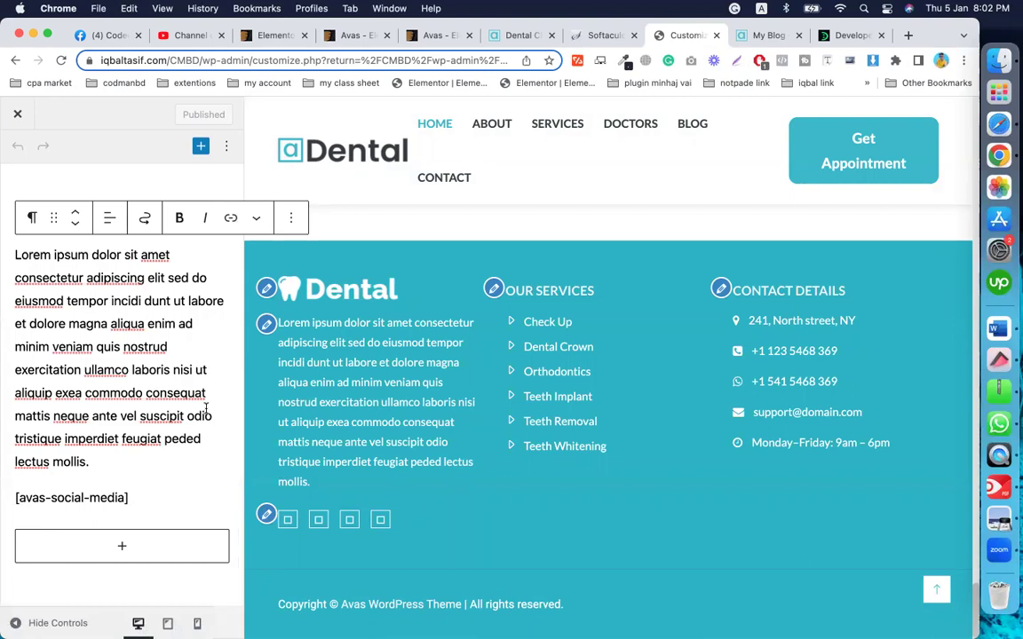
click(132, 502)
scroll(84, 439, up, 2)
scroll(73, 432, down, 2)
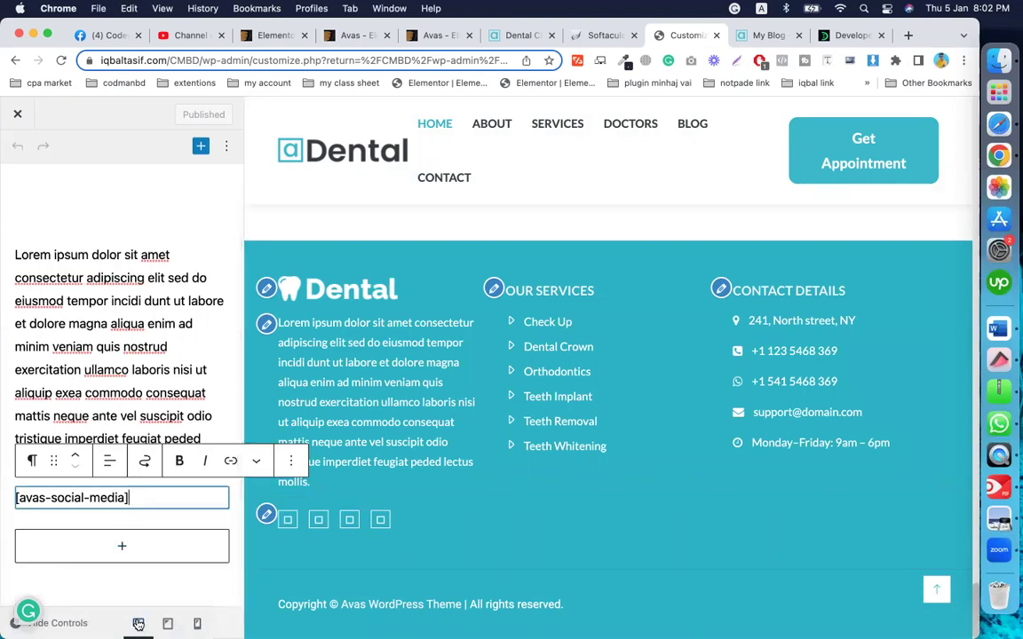
click(18, 114)
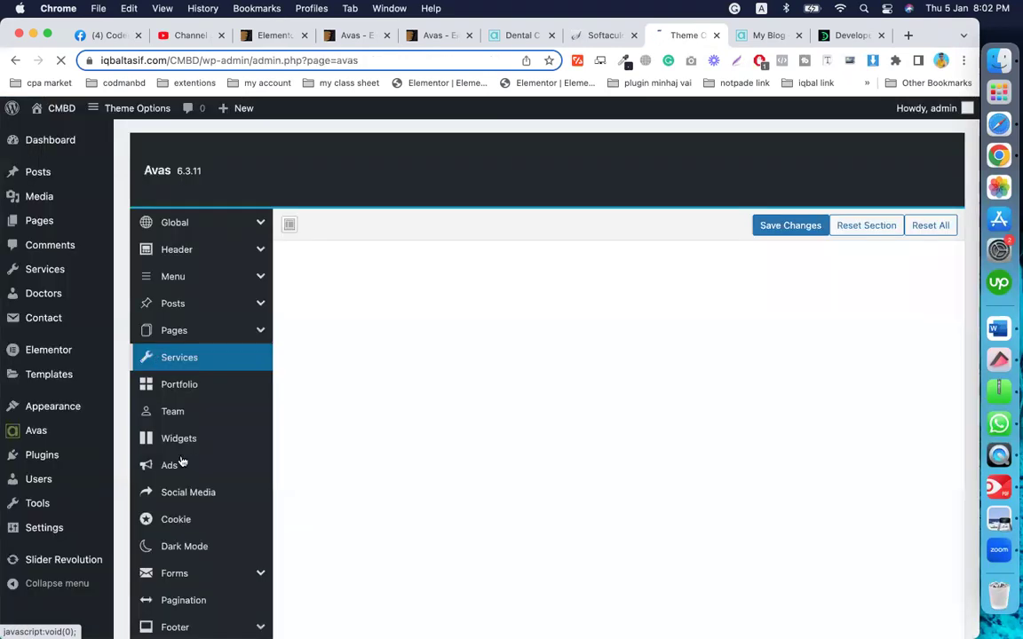
Step: Open the Social Media settings in Avas Theme Options
scroll(186, 513, down, 5)
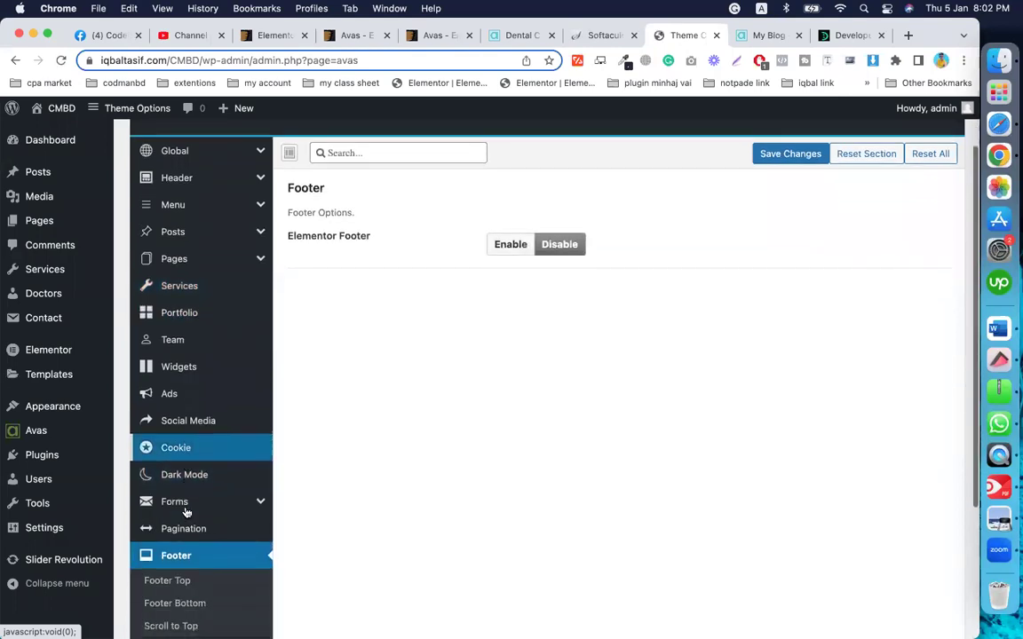
scroll(184, 513, down, 2)
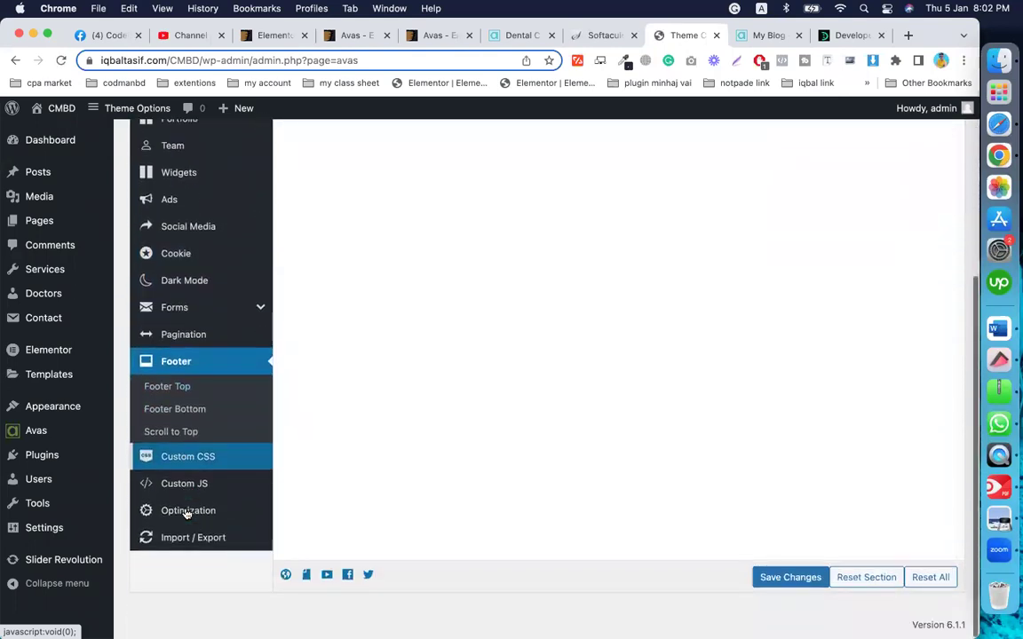
click(172, 434)
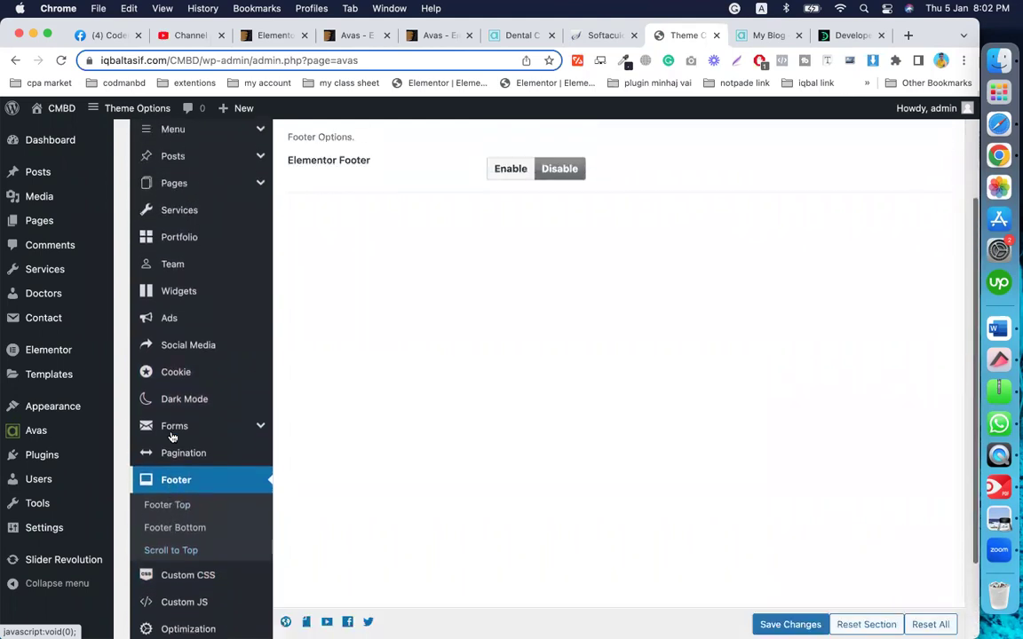
click(188, 373)
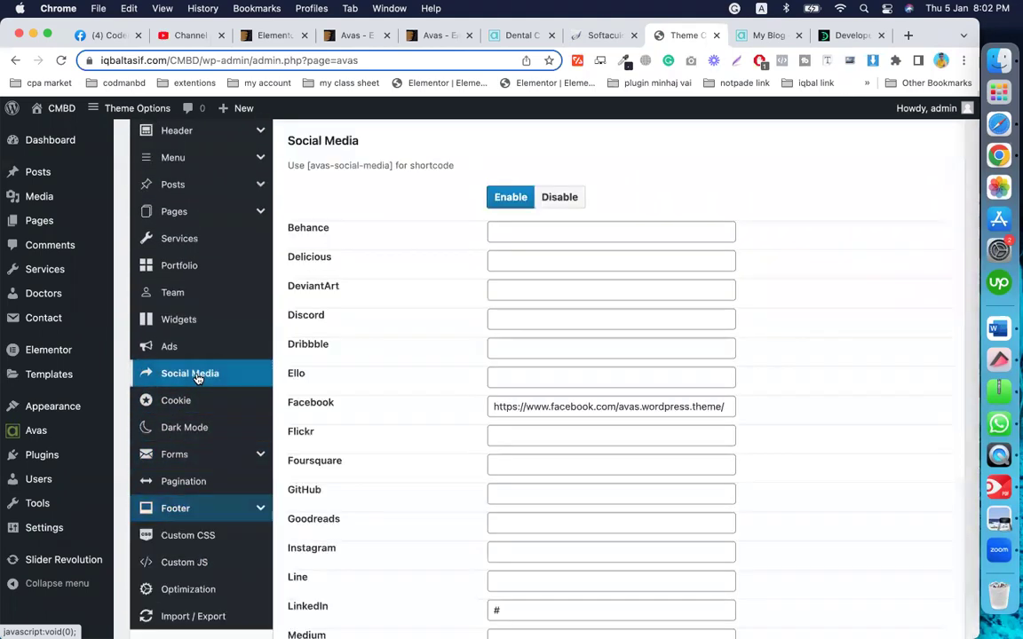
scroll(484, 364, down, 4)
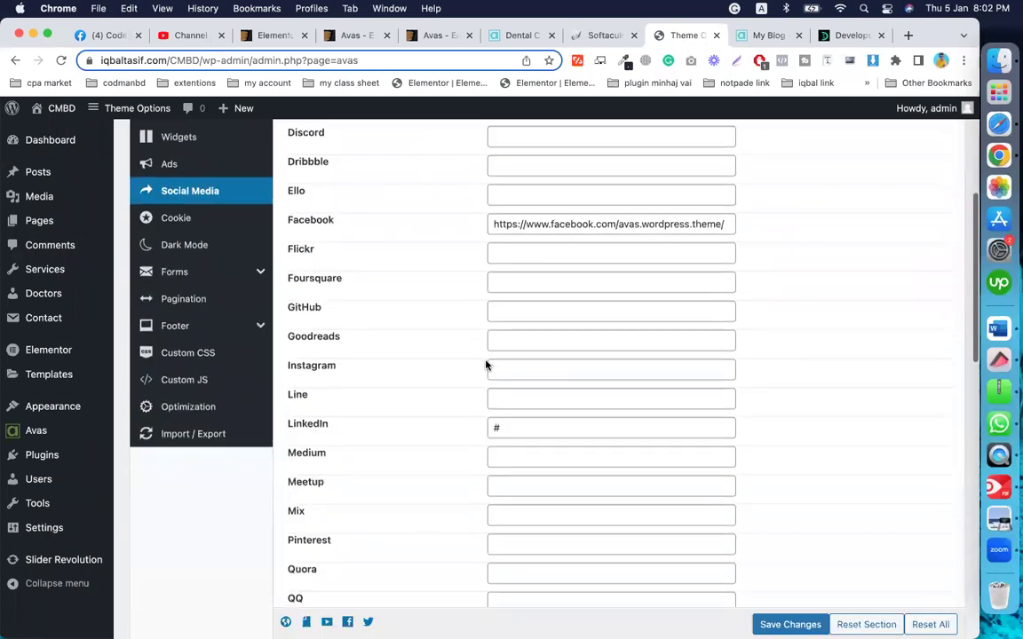
Step: Review the Facebook, LinkedIn and Twitter URL fields and save the settings
click(558, 255)
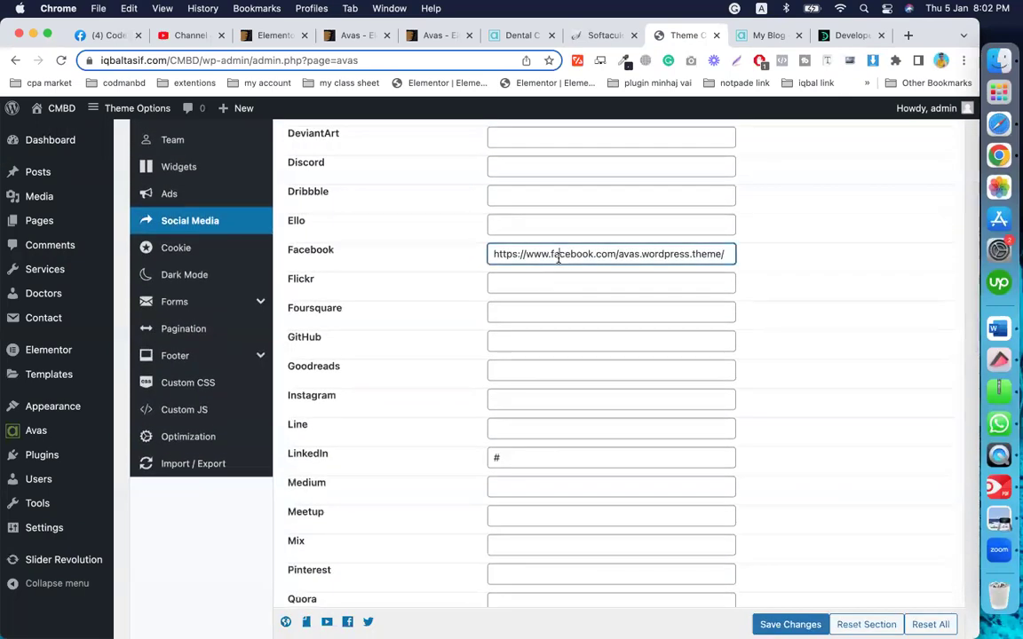
triple_click(506, 254)
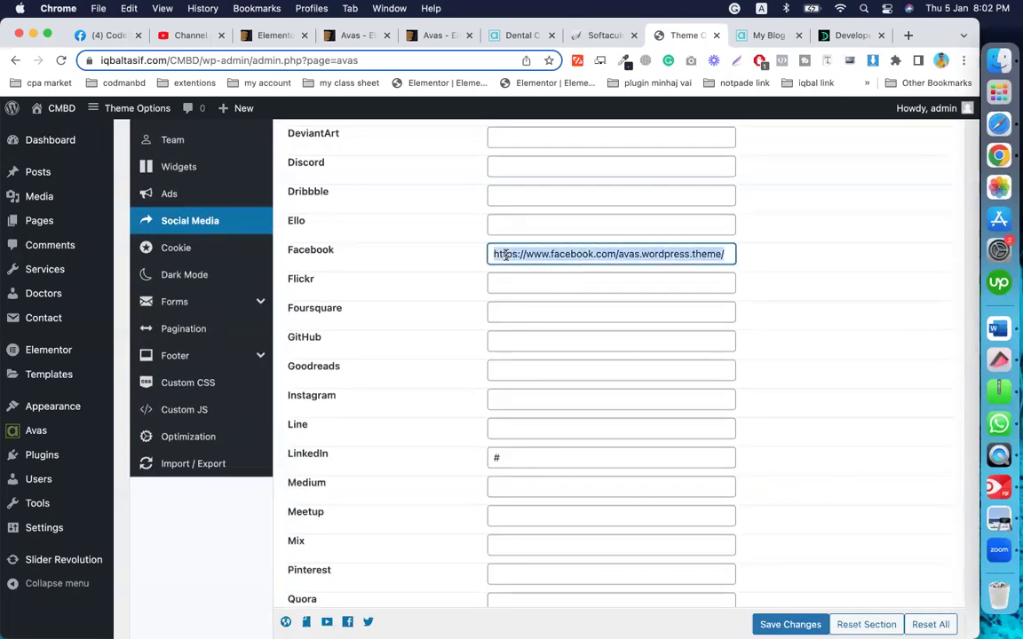
click(517, 457)
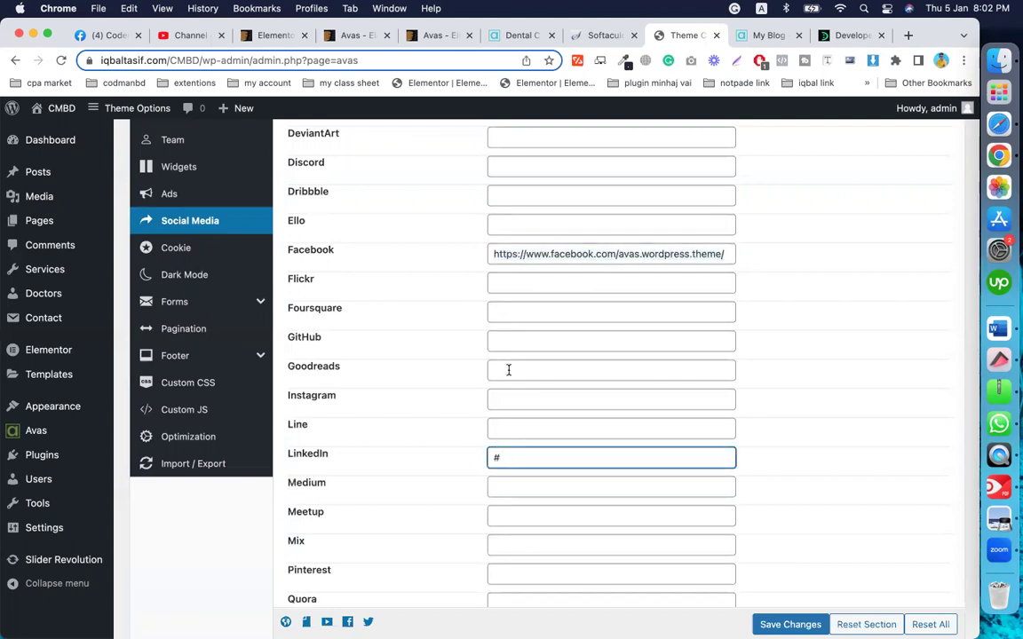
scroll(508, 369, up, 2)
scroll(508, 372, down, 7)
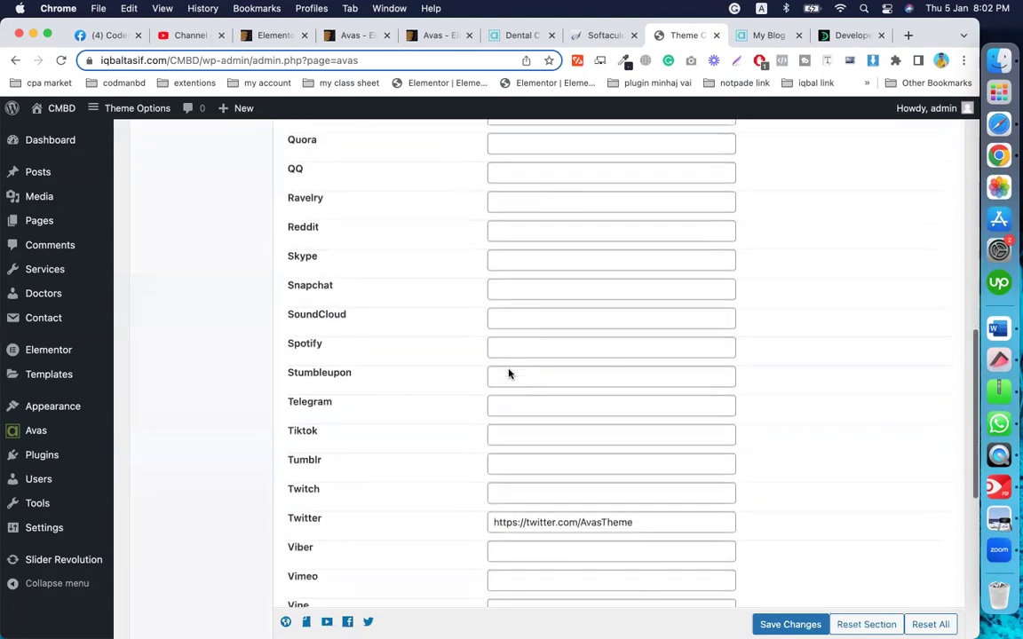
scroll(508, 371, down, 4)
triple_click(523, 363)
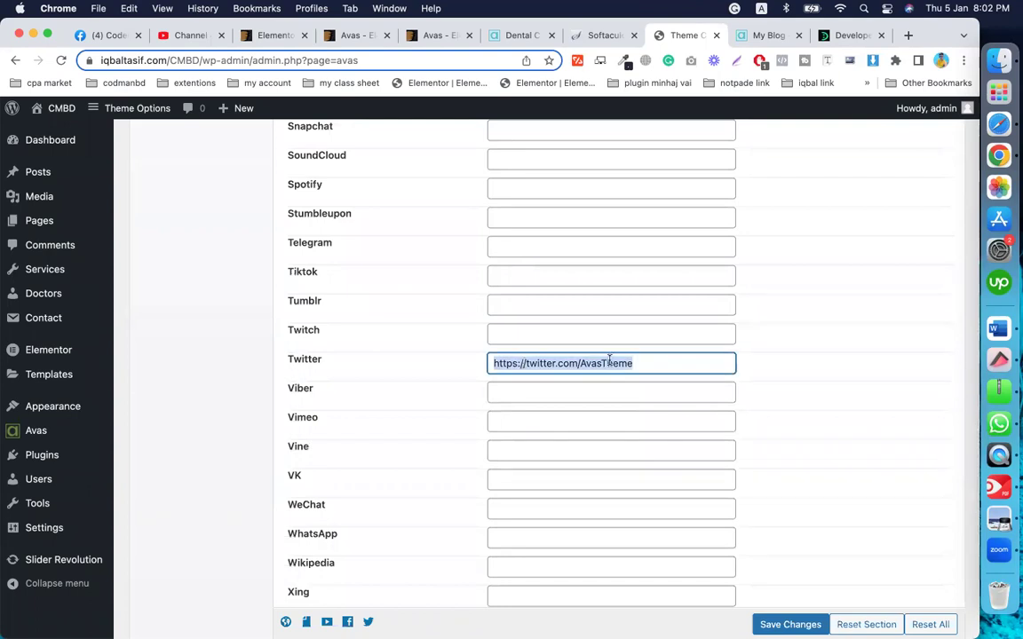
click(768, 623)
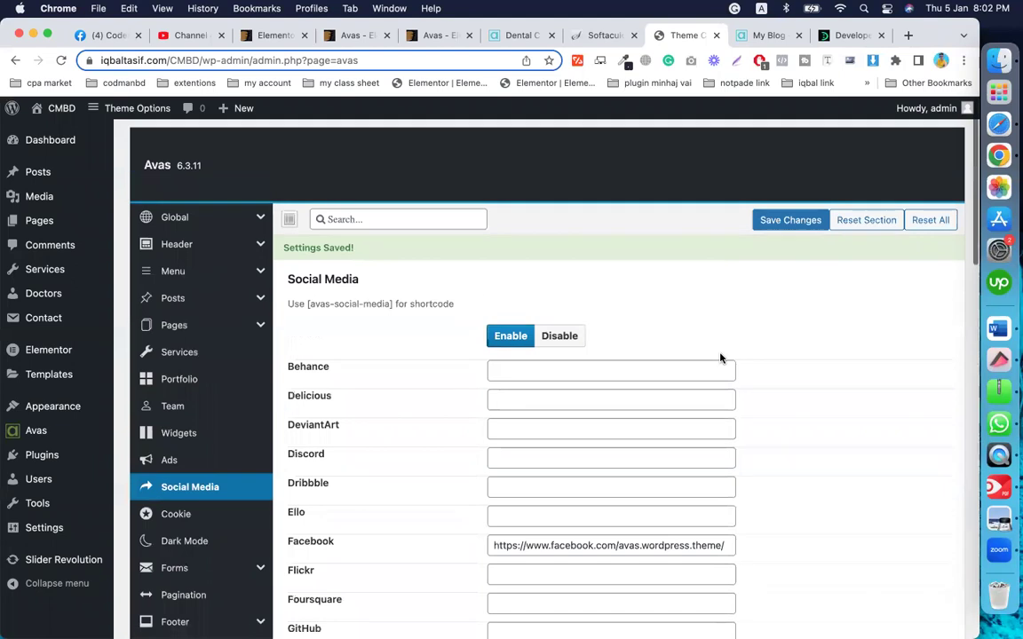
Step: Save again and copy the [avas-social-media] shortcode text
click(805, 188)
scroll(492, 424, down, 3)
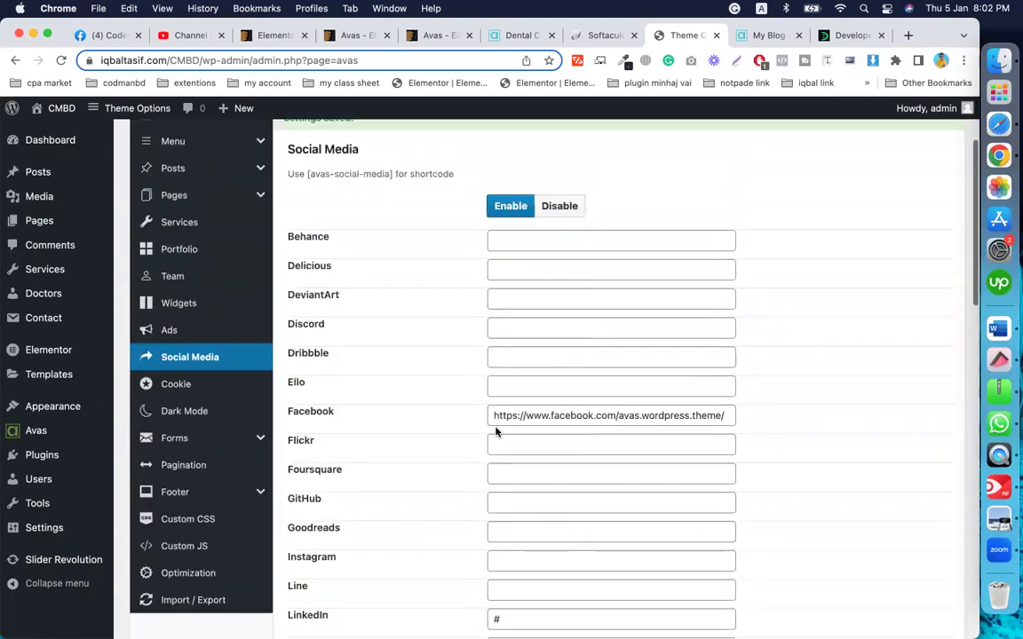
scroll(369, 234, up, 2)
drag(394, 200, 300, 182)
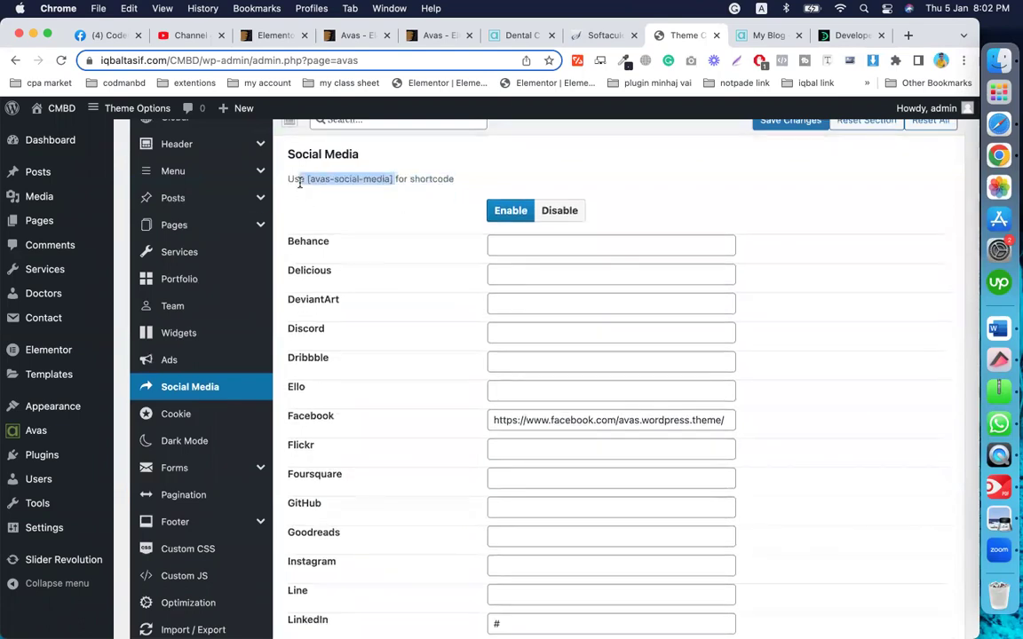
key(super+c)
click(312, 188)
drag(303, 179, 391, 178)
Step: Check the Youtube link, save the settings, and open the Footer options
scroll(585, 338, down, 10)
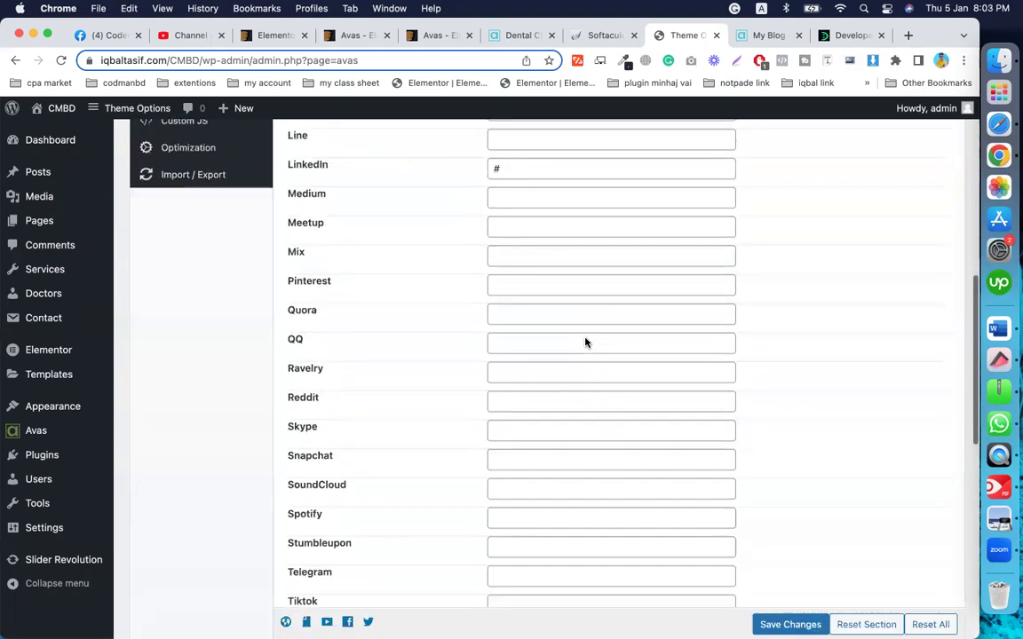
scroll(585, 343, down, 5)
scroll(584, 338, down, 10)
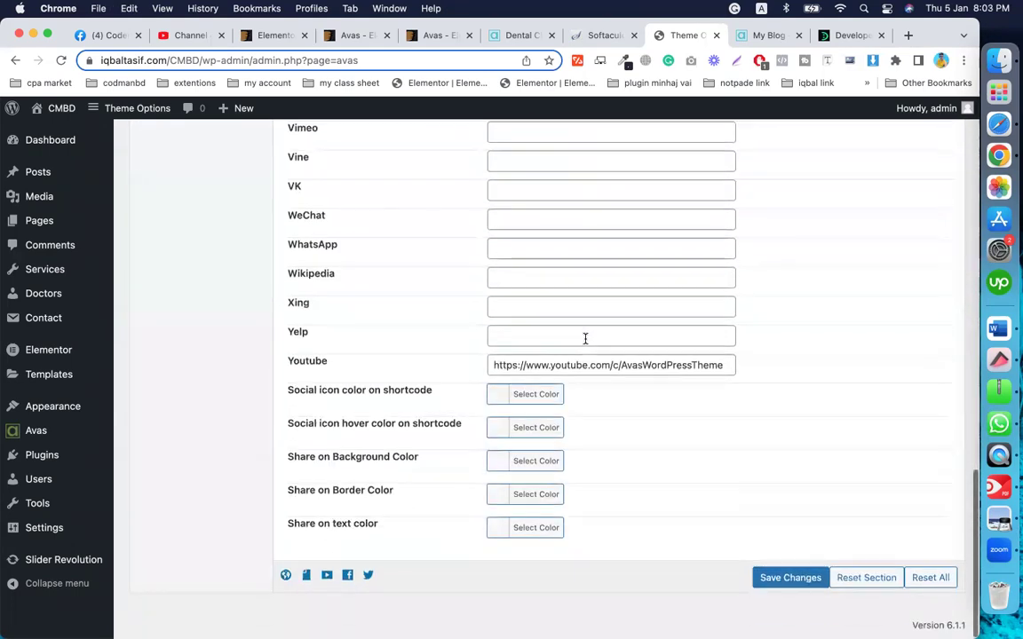
triple_click(578, 358)
click(773, 578)
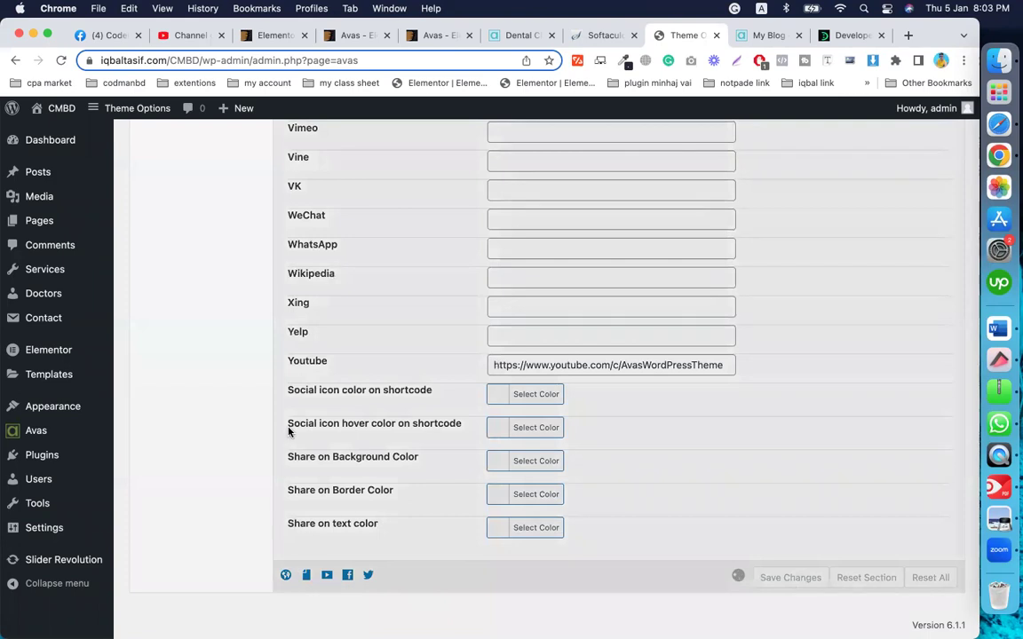
scroll(364, 423, up, 8)
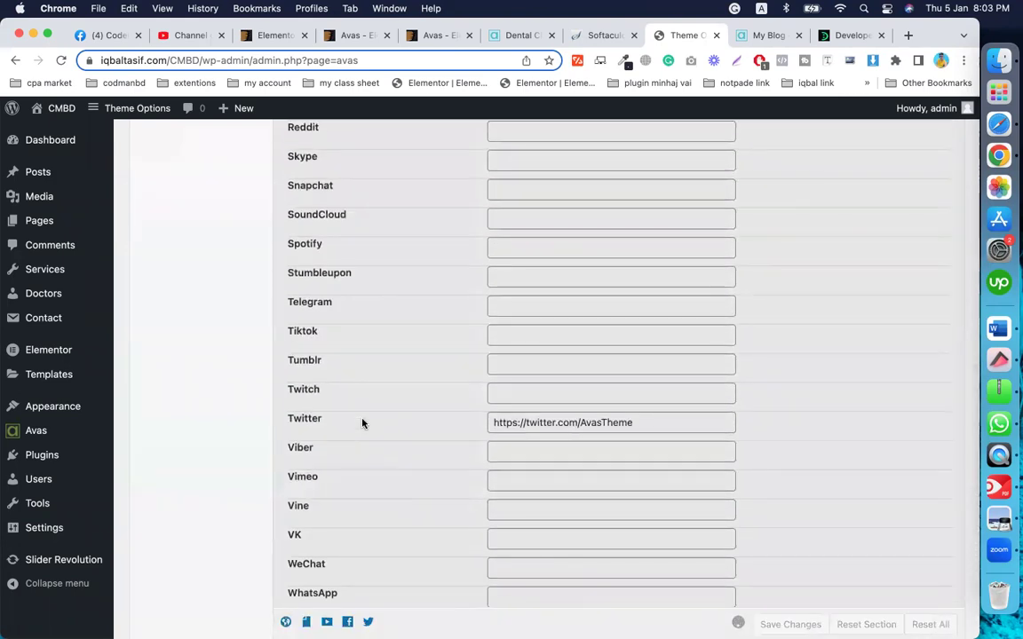
scroll(362, 423, up, 14)
scroll(363, 423, down, 1)
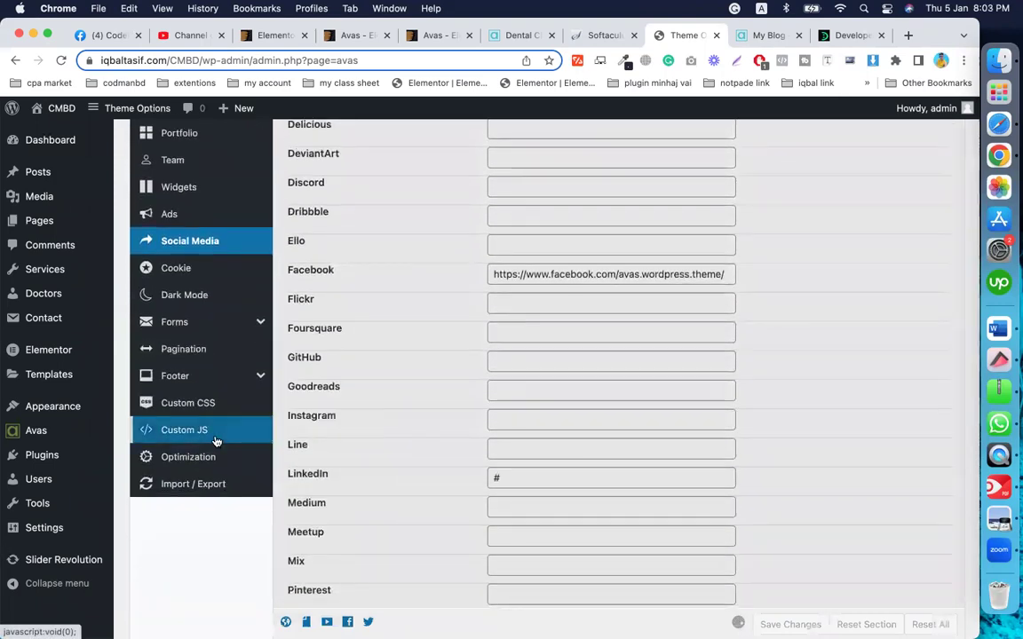
click(190, 380)
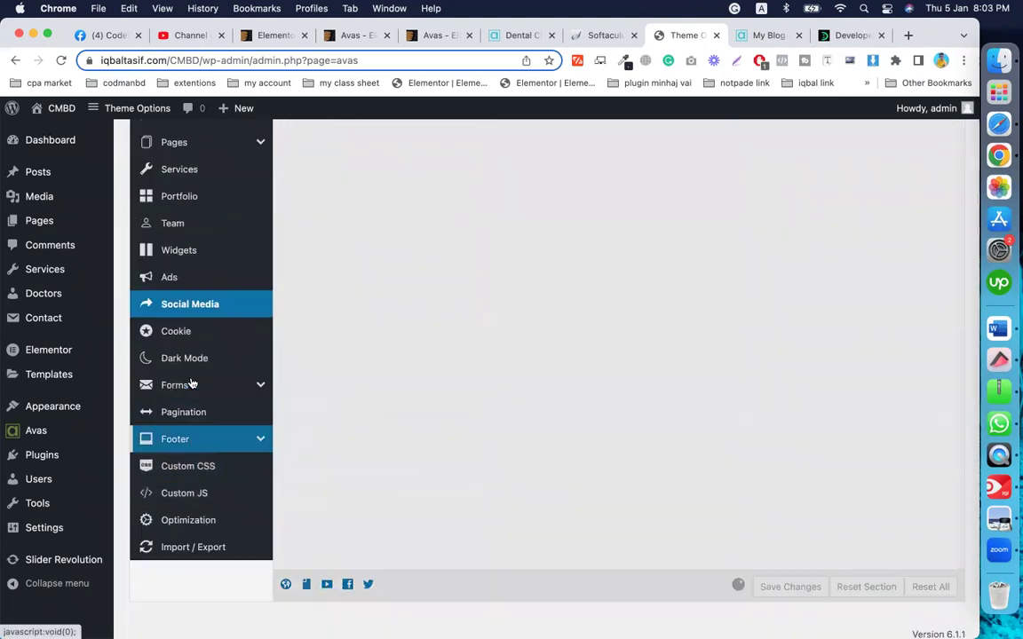
click(184, 469)
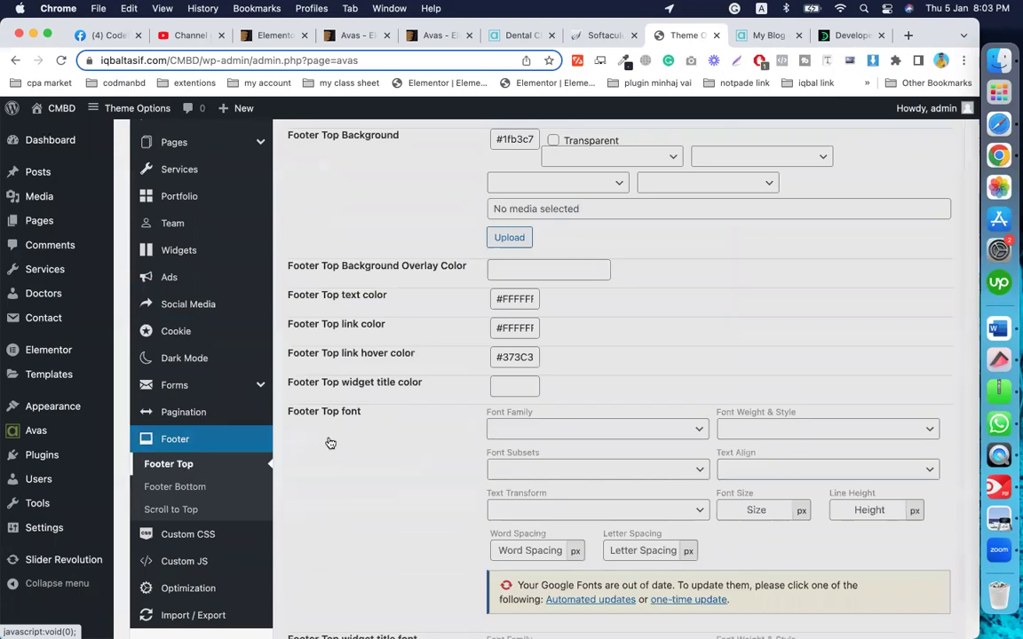
scroll(483, 434, up, 3)
scroll(484, 434, down, 5)
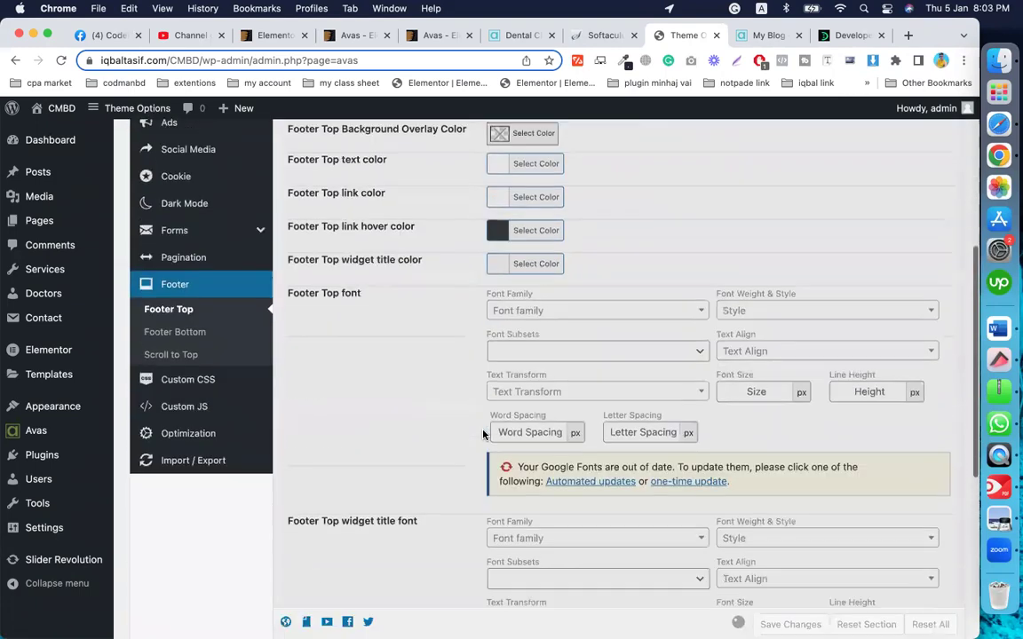
scroll(485, 412, up, 3)
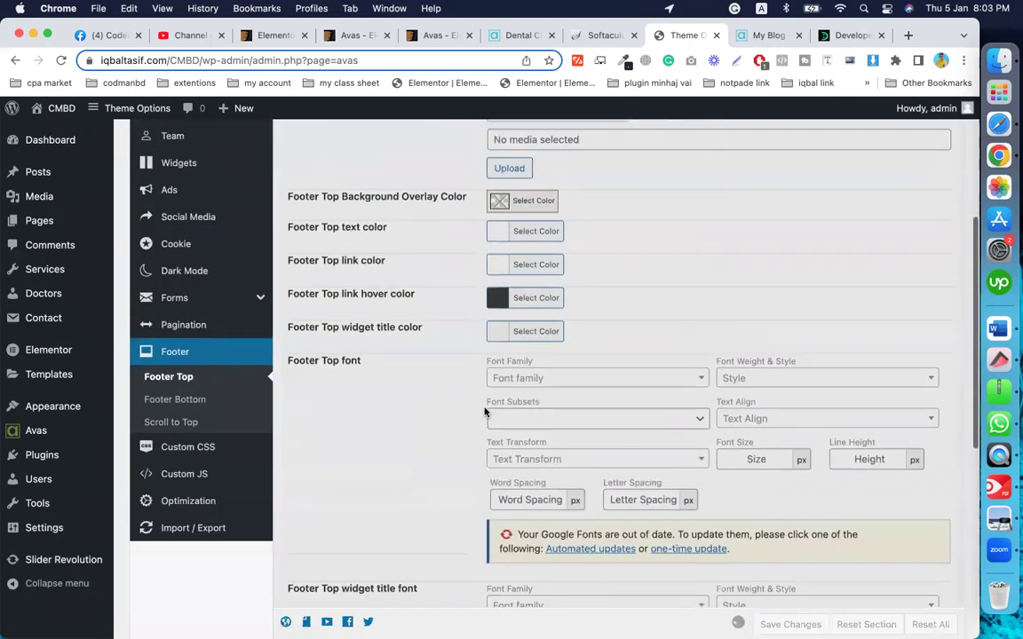
scroll(485, 411, up, 6)
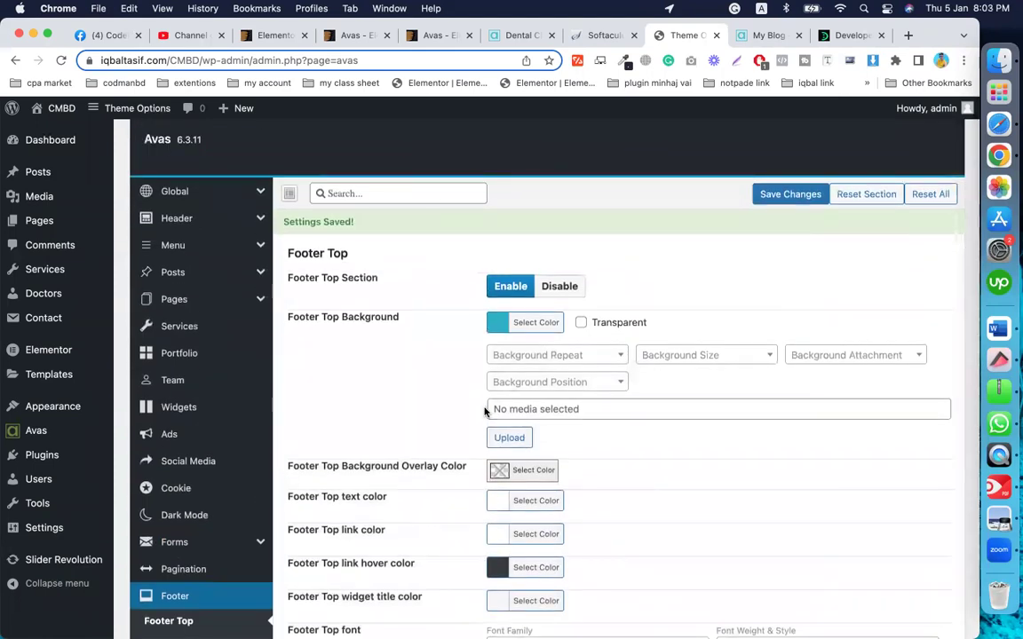
scroll(485, 411, down, 10)
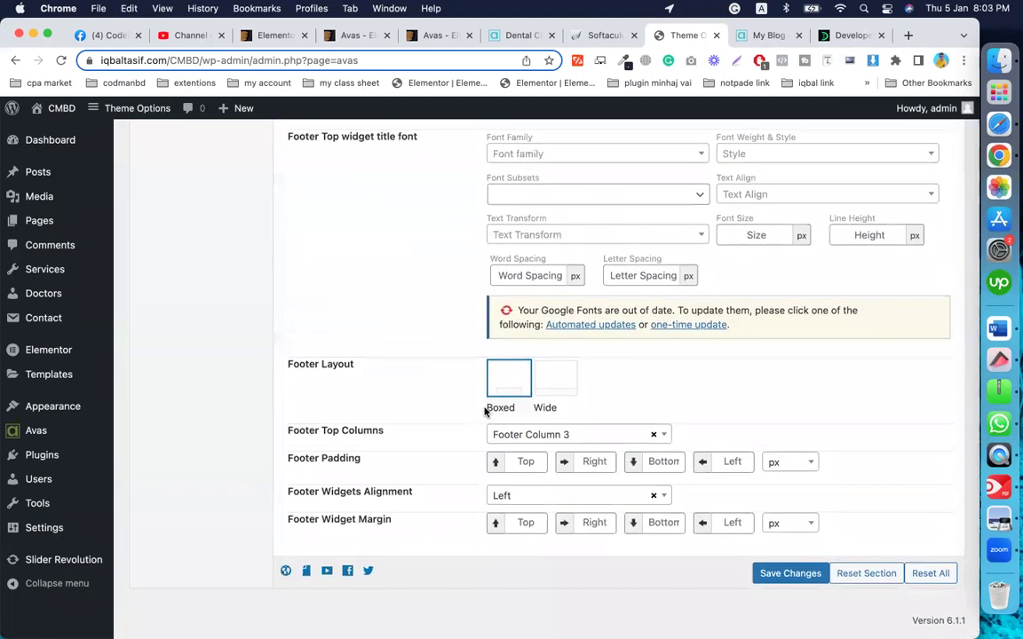
scroll(465, 373, up, 3)
scroll(463, 374, down, 3)
scroll(464, 374, up, 7)
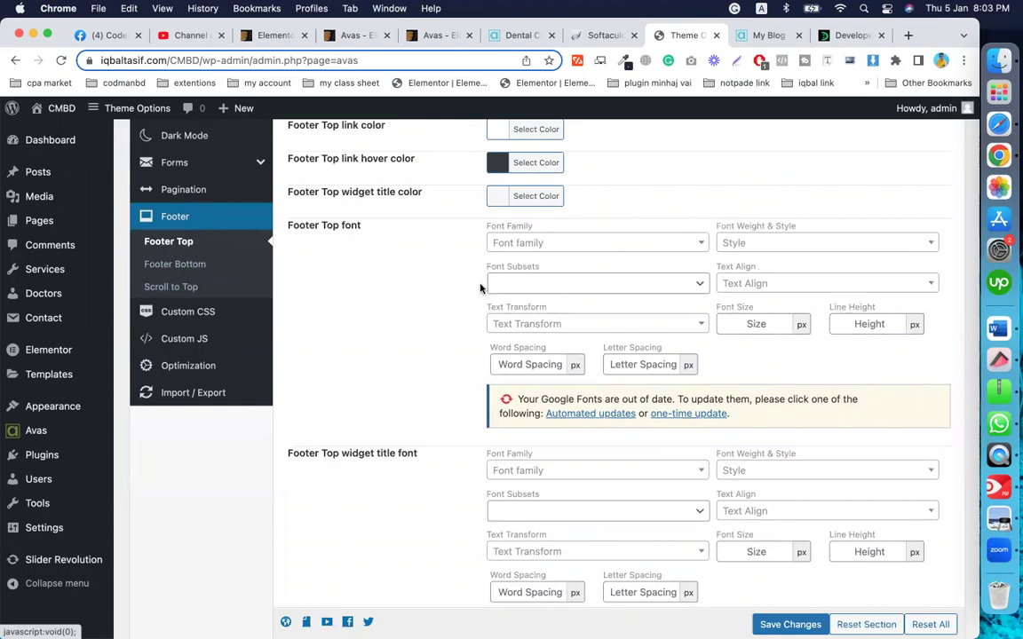
scroll(481, 288, up, 5)
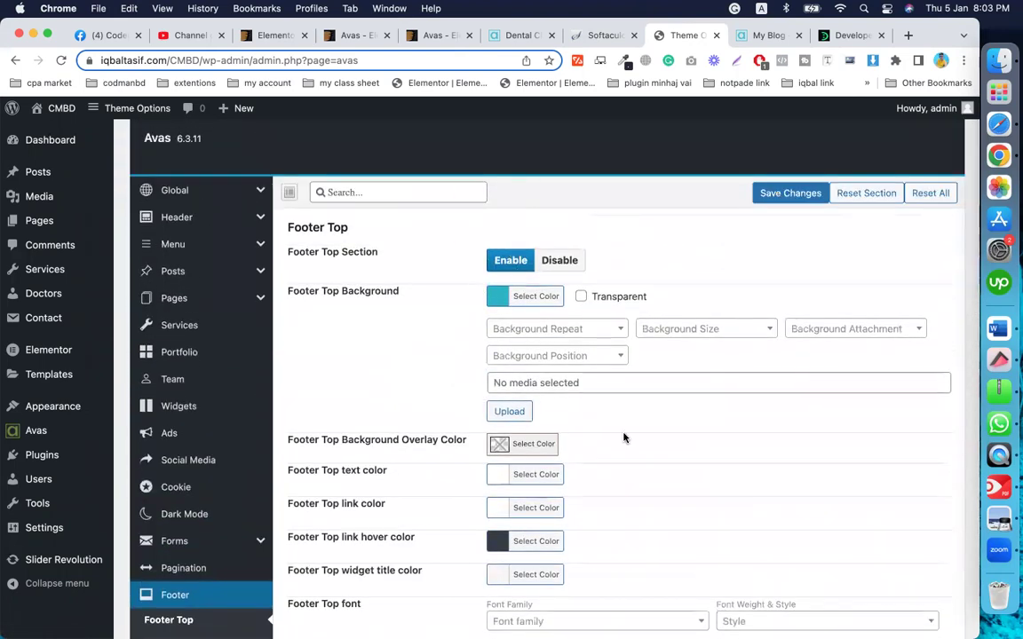
scroll(625, 438, down, 10)
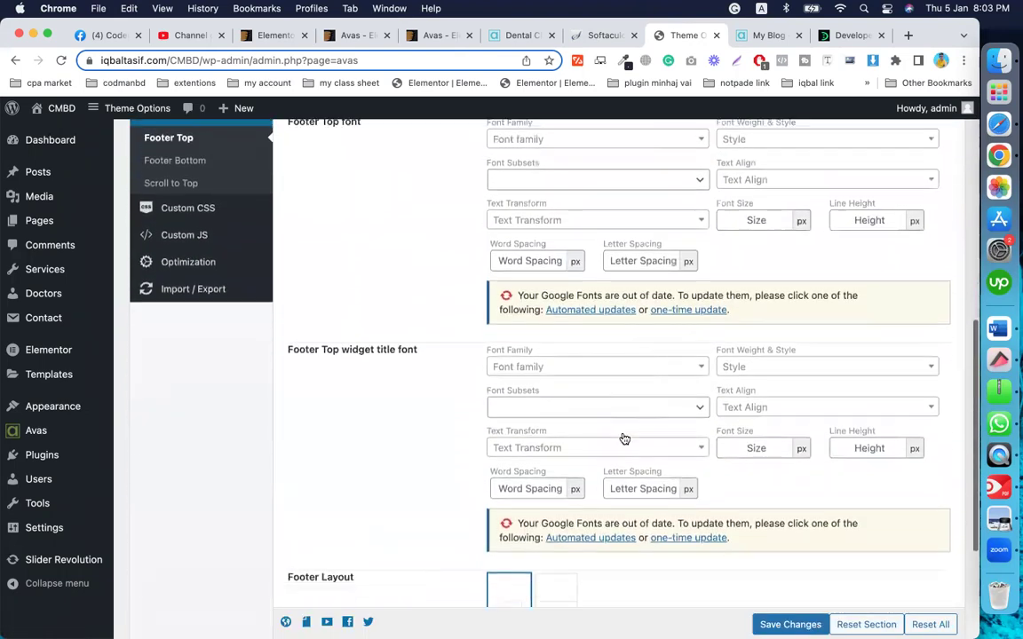
scroll(625, 437, down, 5)
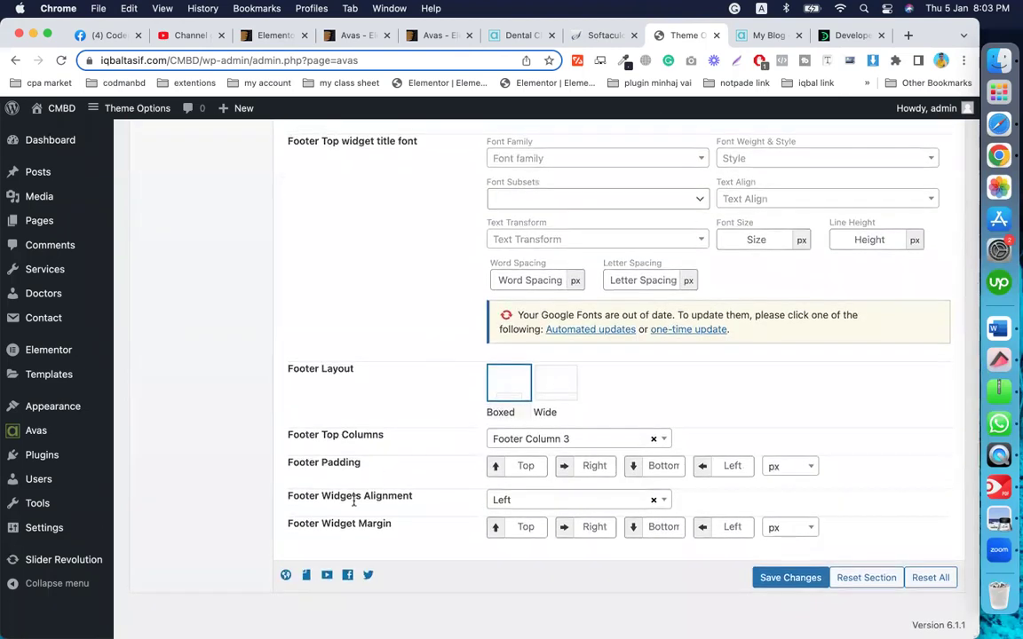
scroll(403, 417, up, 8)
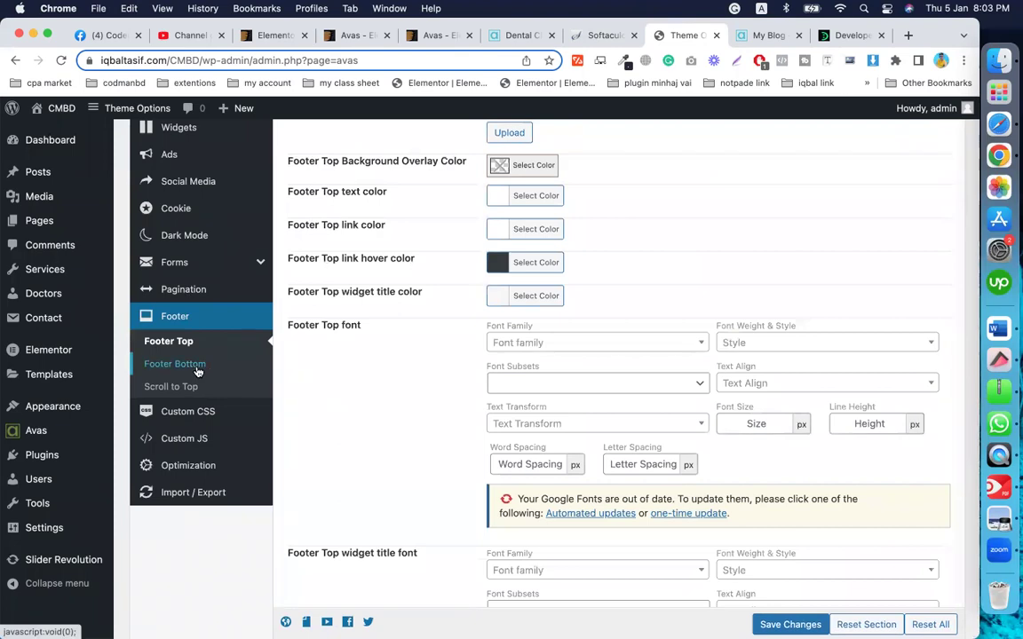
scroll(571, 475, down, 6)
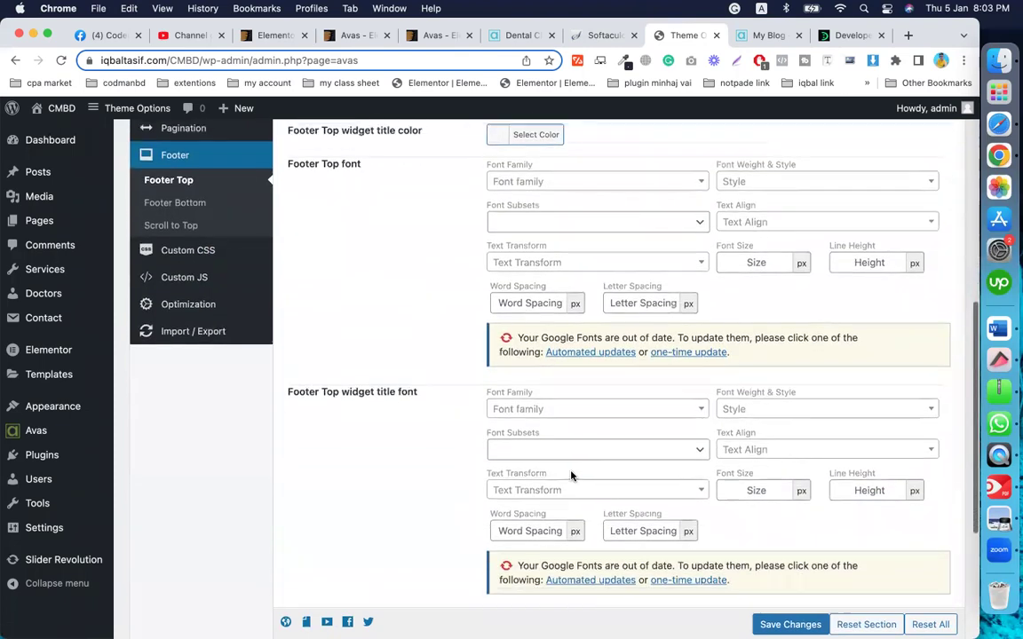
scroll(573, 477, down, 3)
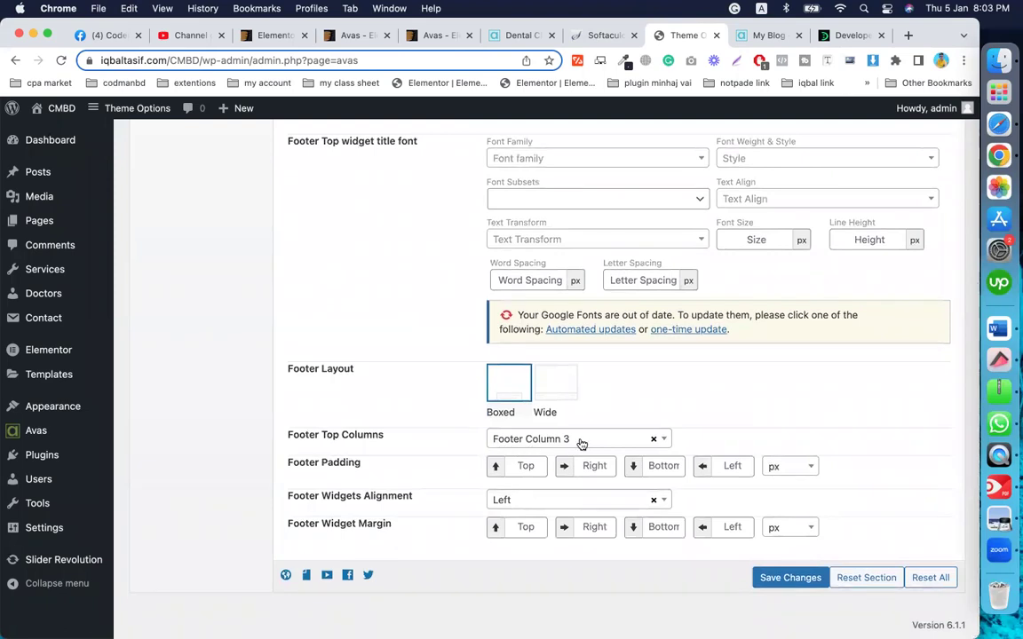
scroll(500, 443, up, 3)
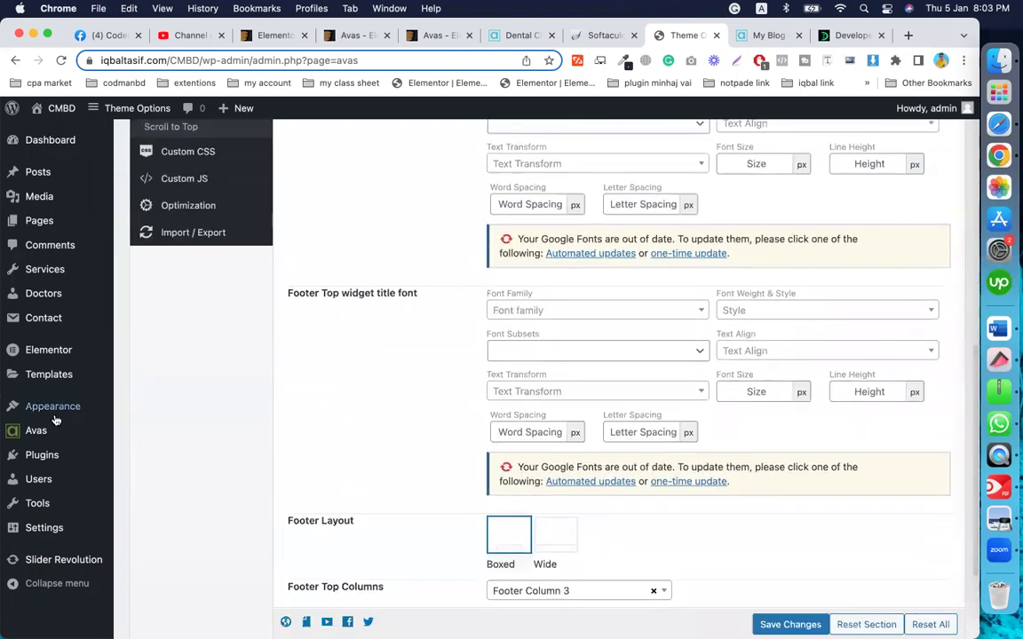
Step: In Widgets, replace the Footer | 1 shortcode with a space-prefixed [avas-social-media] and update
mouse_move(41, 424)
click(144, 450)
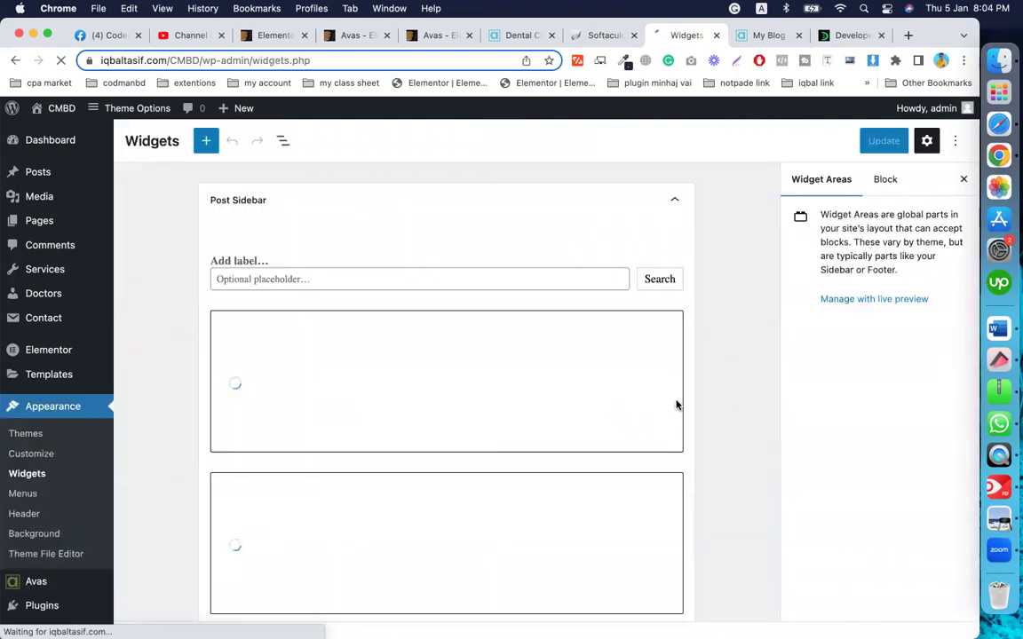
scroll(677, 405, down, 15)
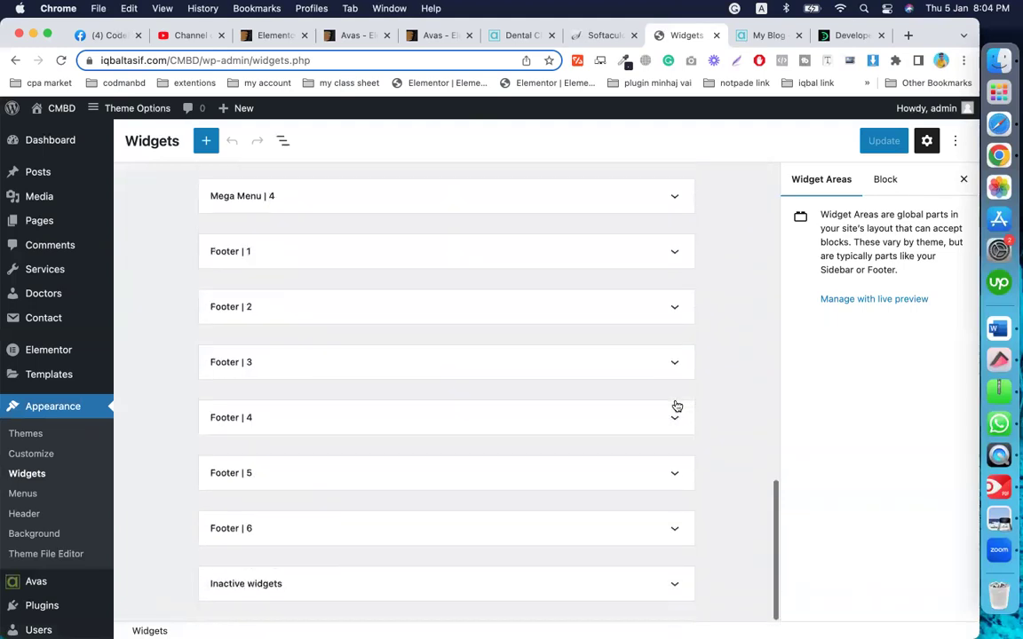
click(307, 250)
click(308, 392)
drag(311, 393, 209, 393)
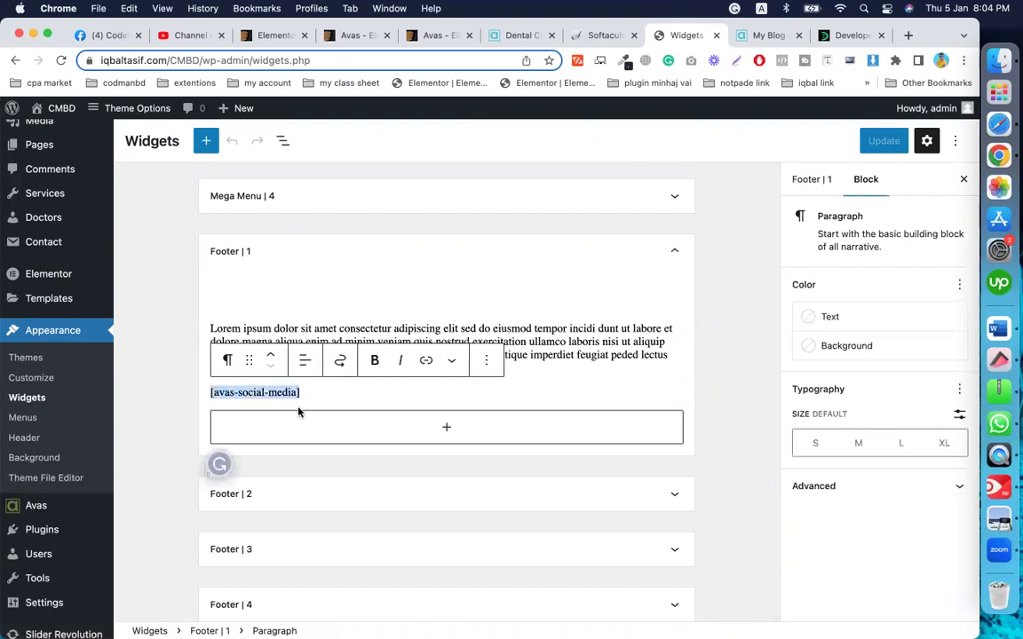
text([avas-social-media])
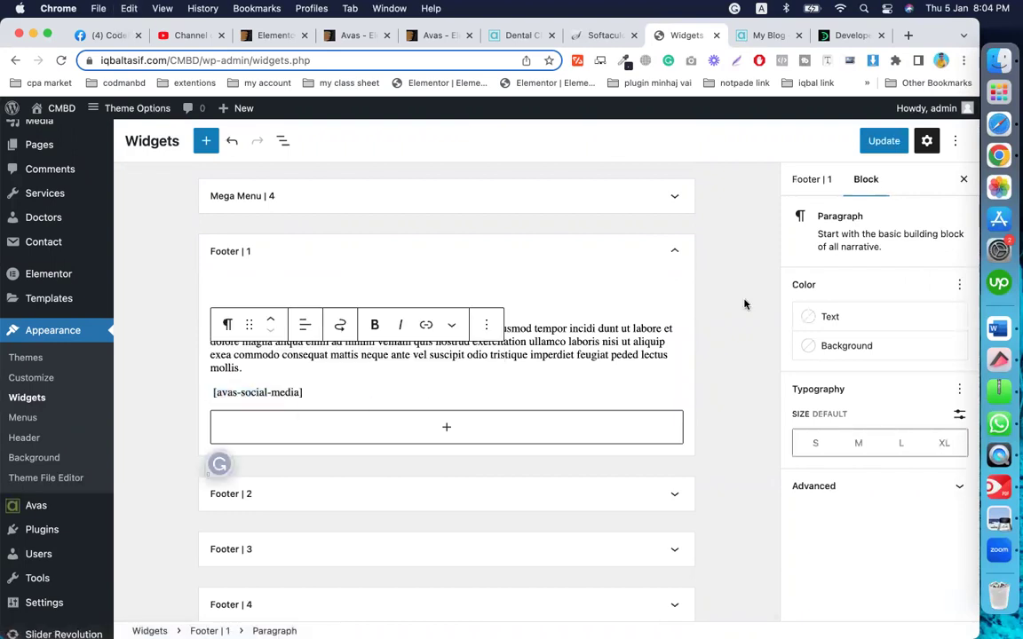
click(881, 142)
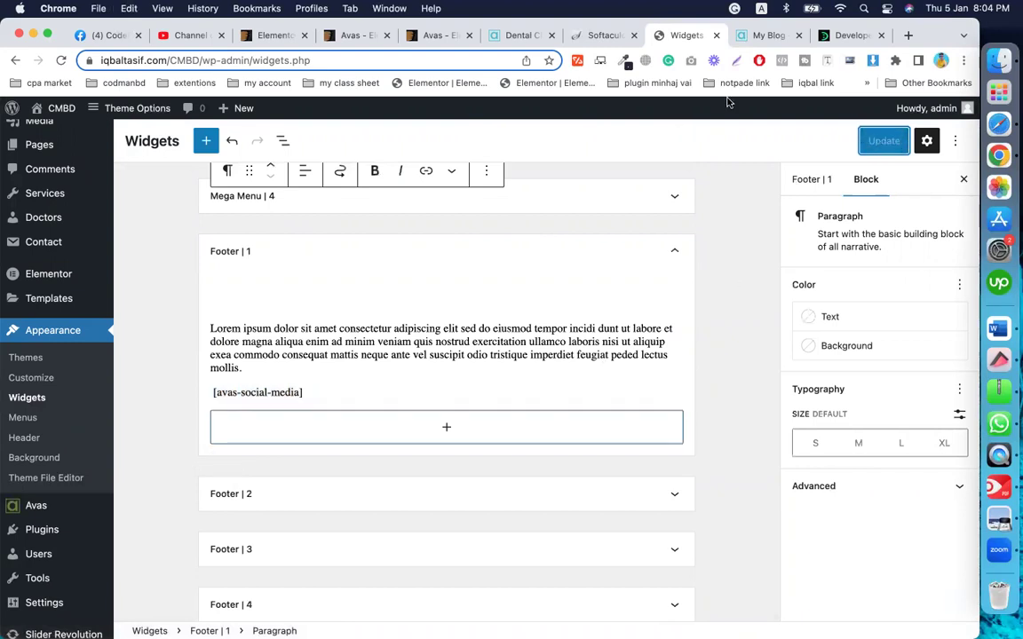
Step: Reload the site homepage and check the footer's four social icons under the Lorem paragraph
click(767, 40)
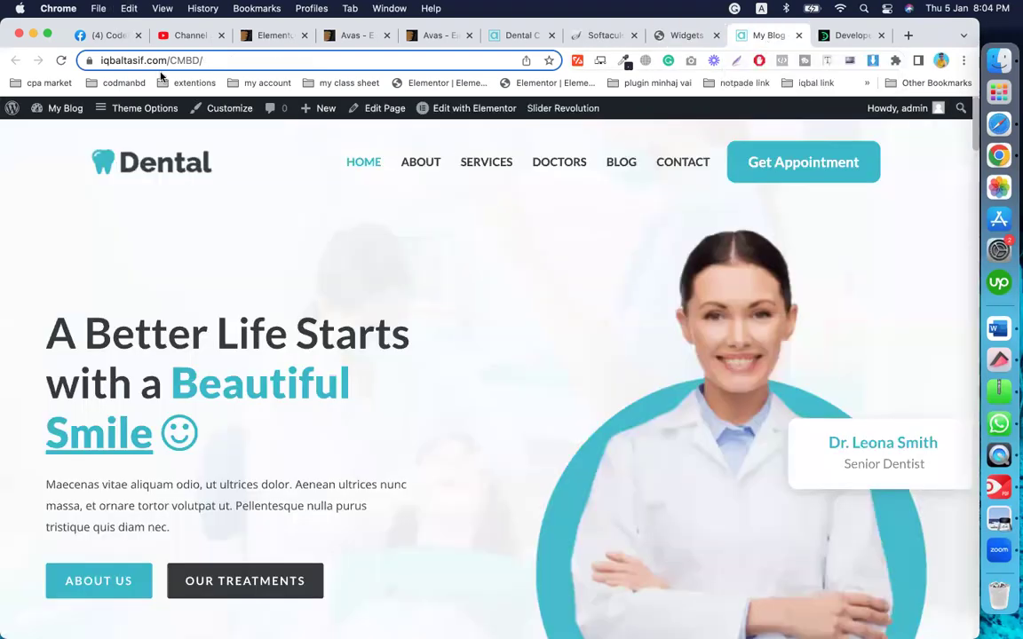
click(59, 61)
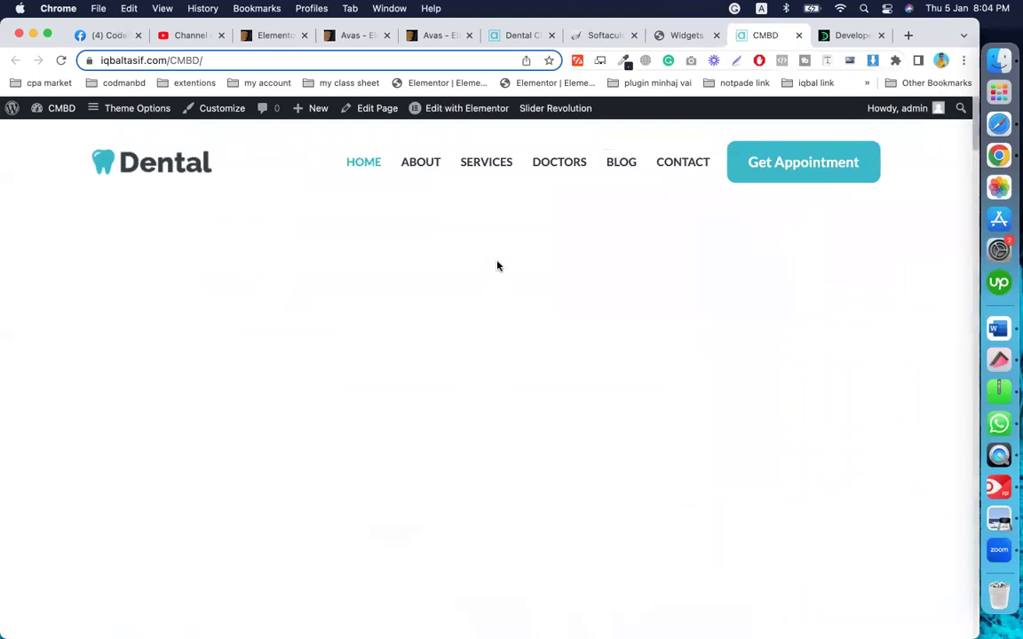
scroll(497, 266, down, 20)
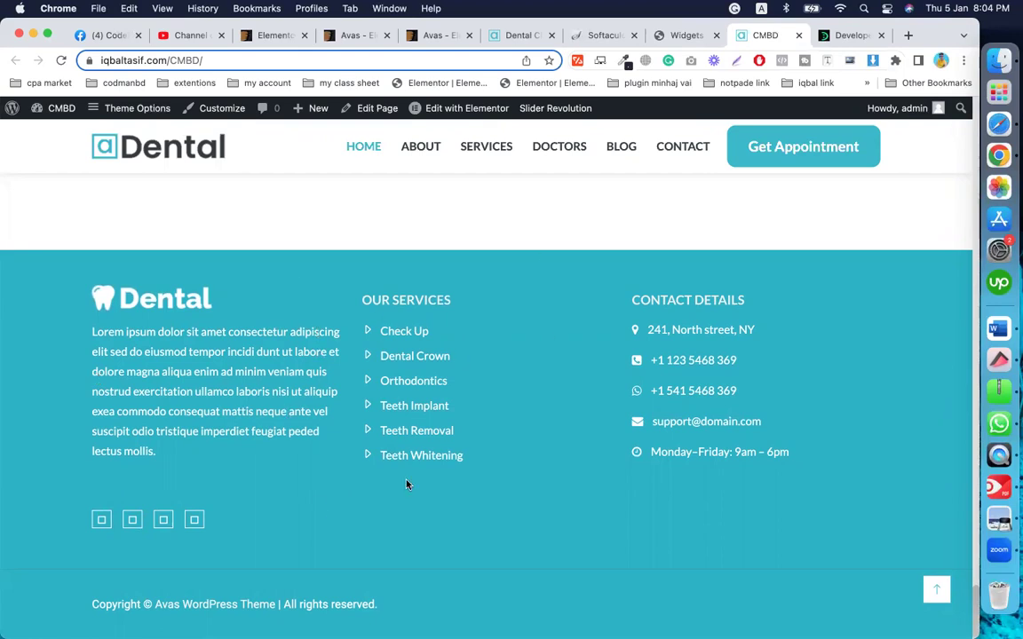
scroll(503, 450, up, 10)
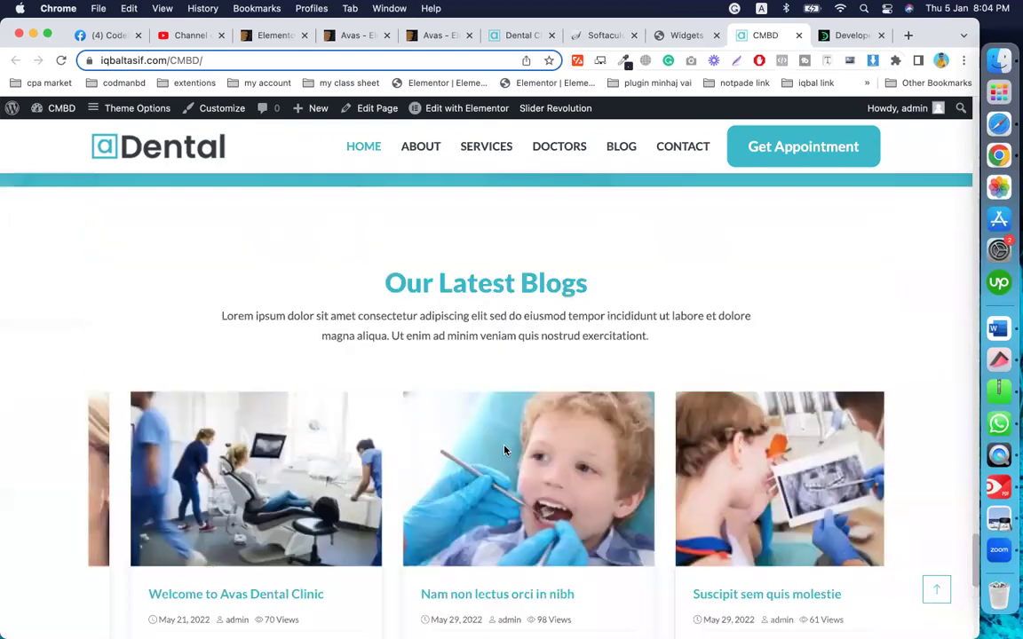
Step: Back in the Widgets editor, expand the Footer | 2 through Footer | 5 widget areas
click(684, 37)
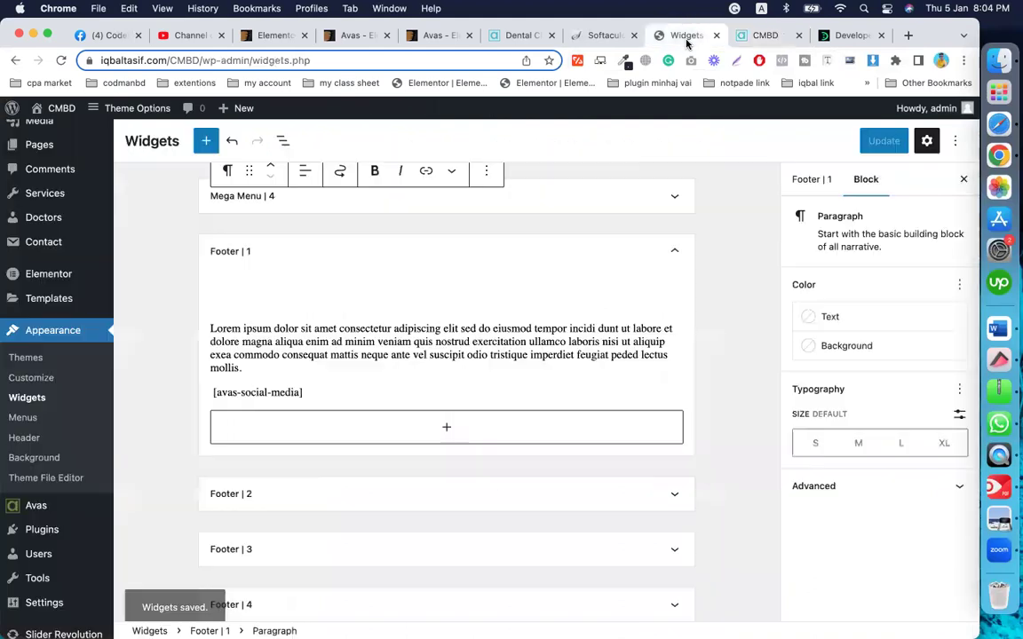
scroll(318, 439, down, 3)
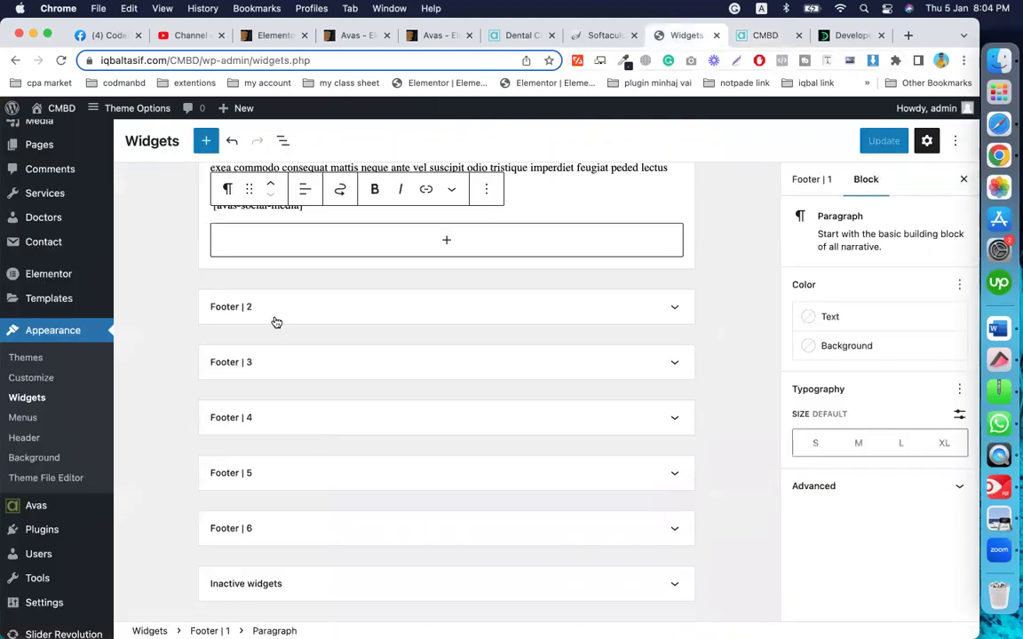
click(274, 318)
scroll(302, 433, down, 5)
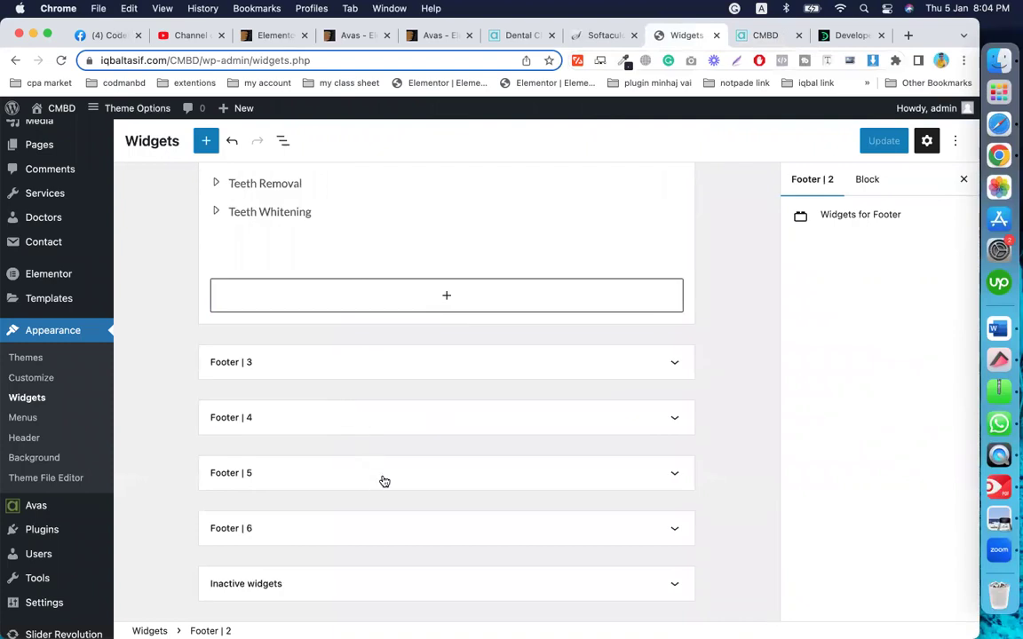
click(283, 373)
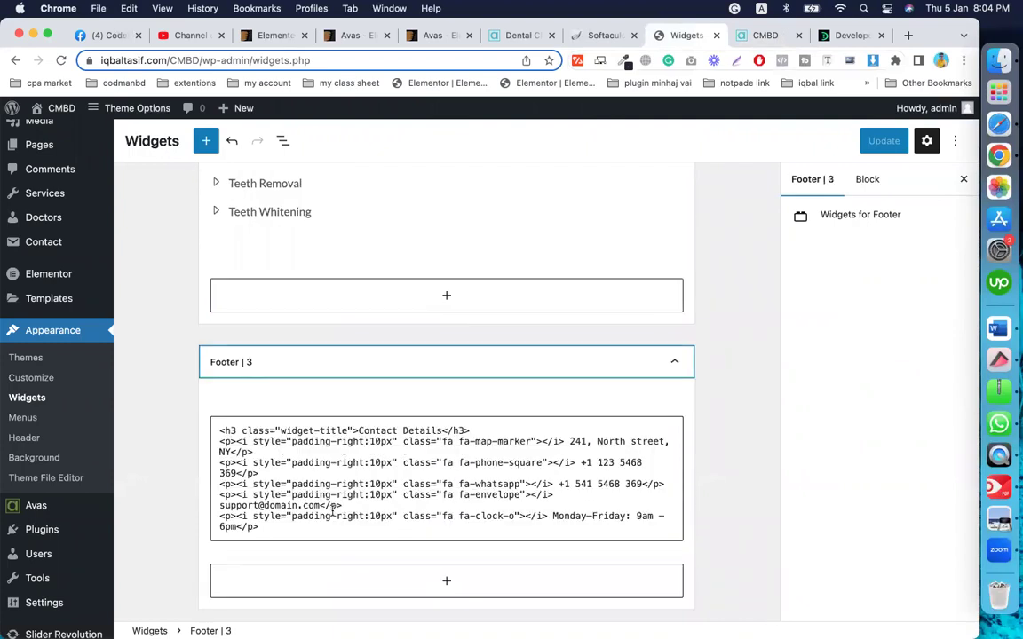
scroll(332, 511, down, 1)
scroll(293, 479, down, 2)
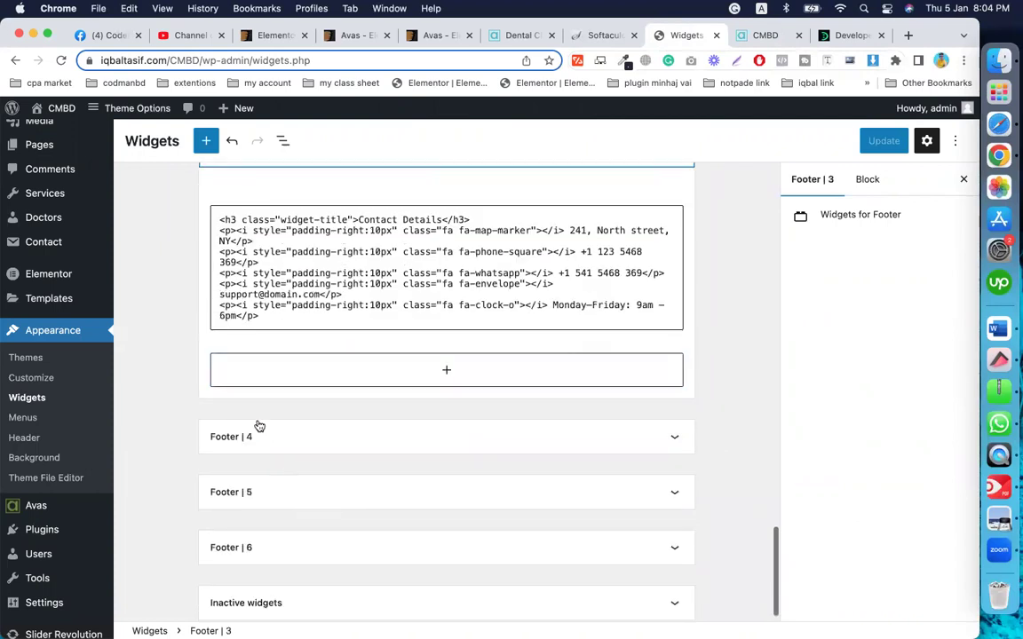
click(263, 437)
scroll(265, 441, down, 1)
click(271, 470)
Step: Reopen Footer | 1, select the [avas-social-media] paragraph and bring up its block options menu
scroll(270, 471, up, 5)
scroll(240, 361, up, 4)
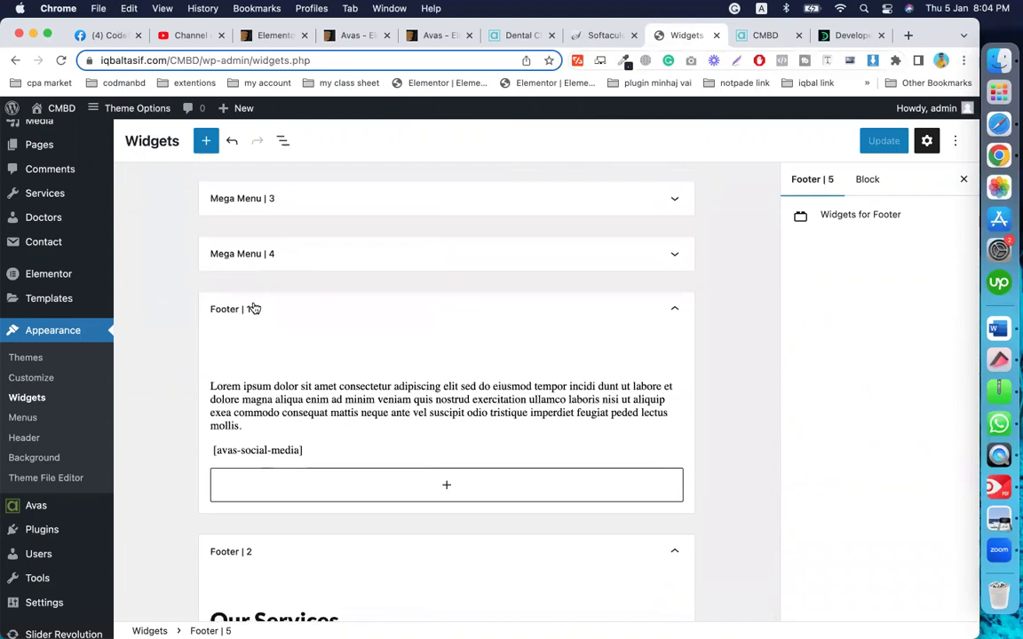
click(253, 308)
scroll(322, 429, up, 1)
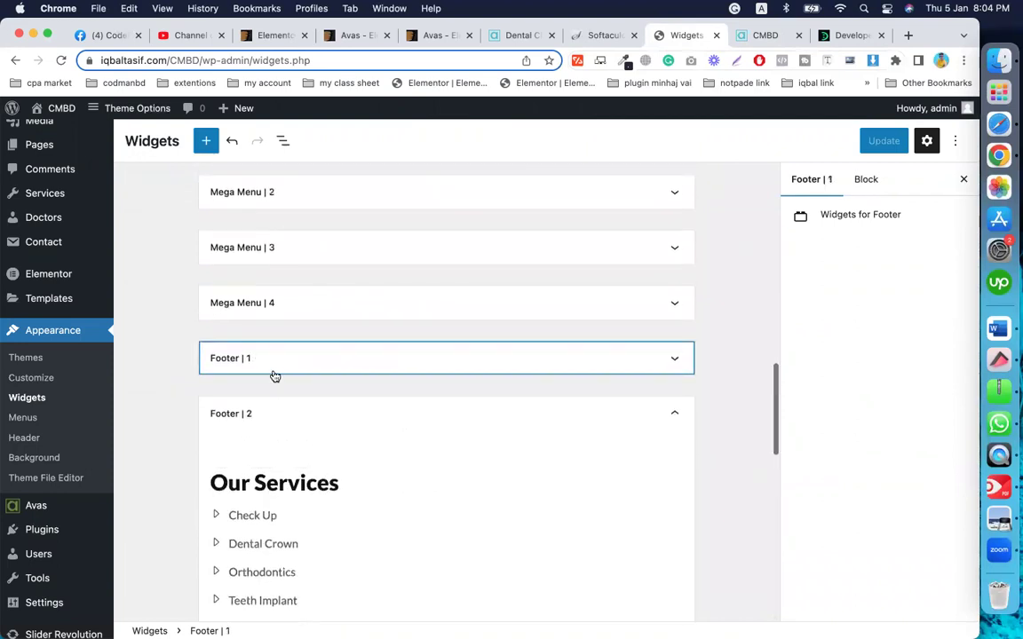
click(279, 355)
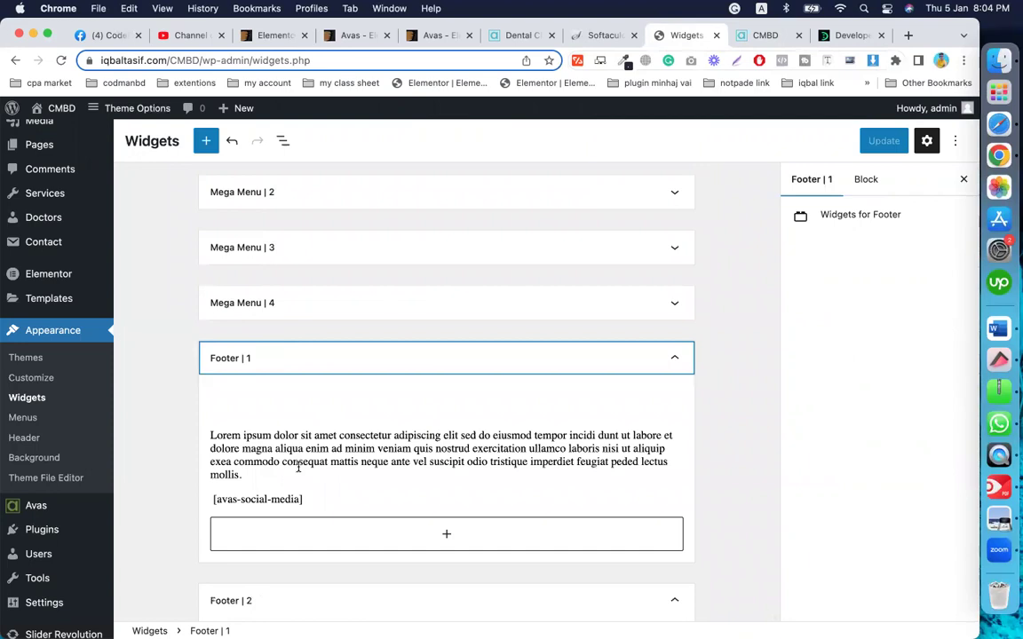
click(298, 465)
click(317, 512)
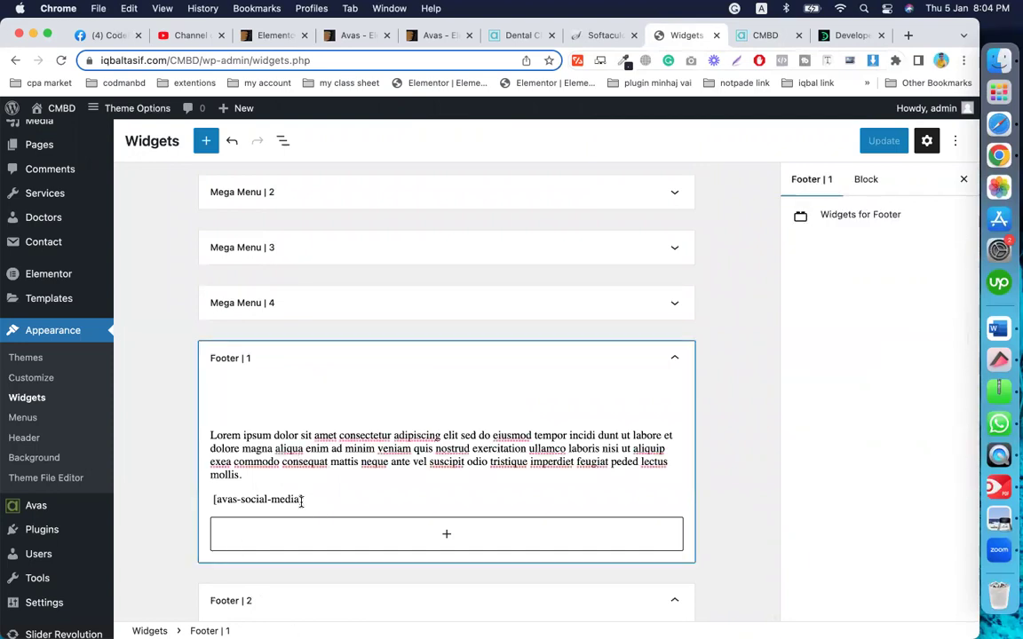
triple_click(302, 502)
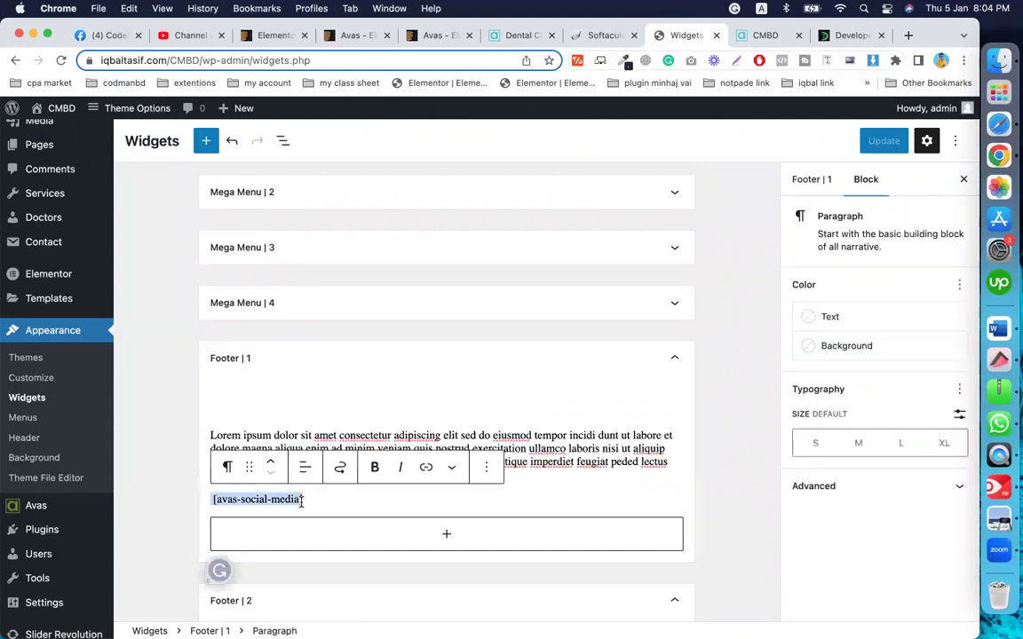
click(484, 469)
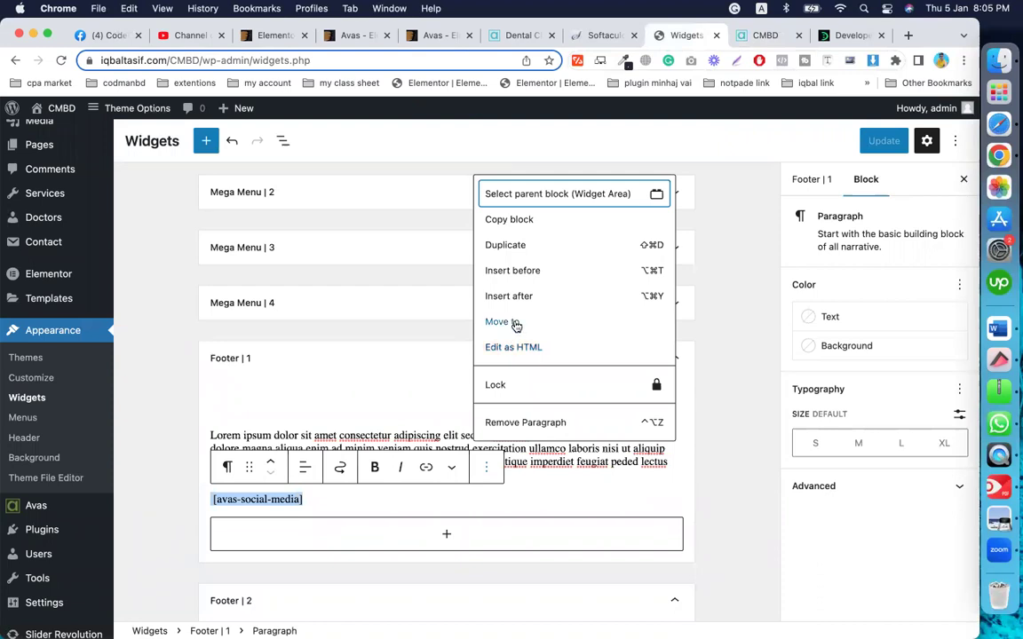
Step: Convert the shortcode paragraph to HTML, <p>&nbsp;[avas-social-media]</p>, save the widgets, and view the live site
click(502, 348)
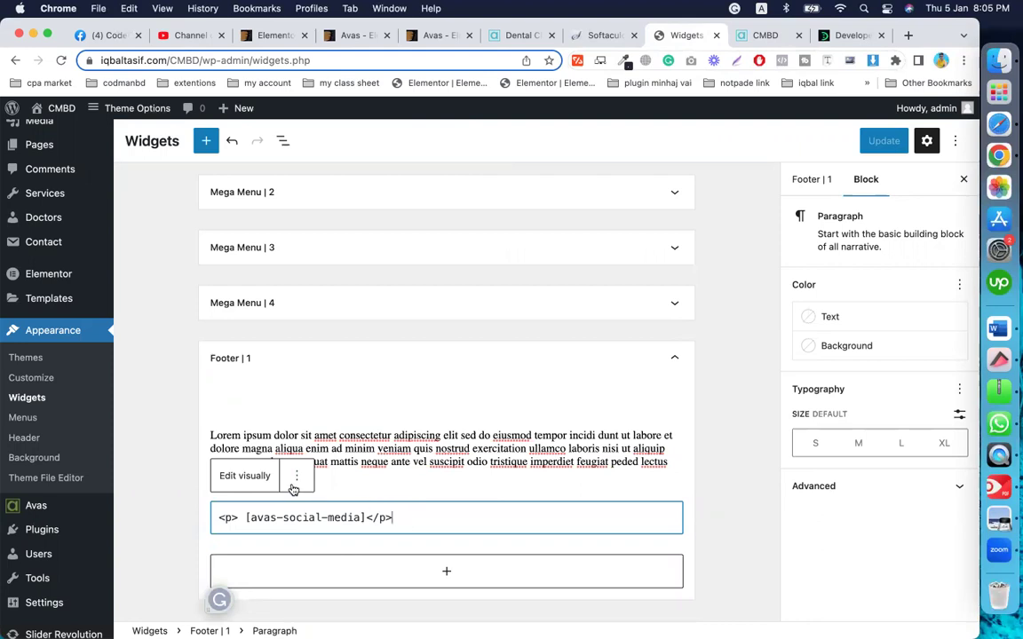
click(354, 486)
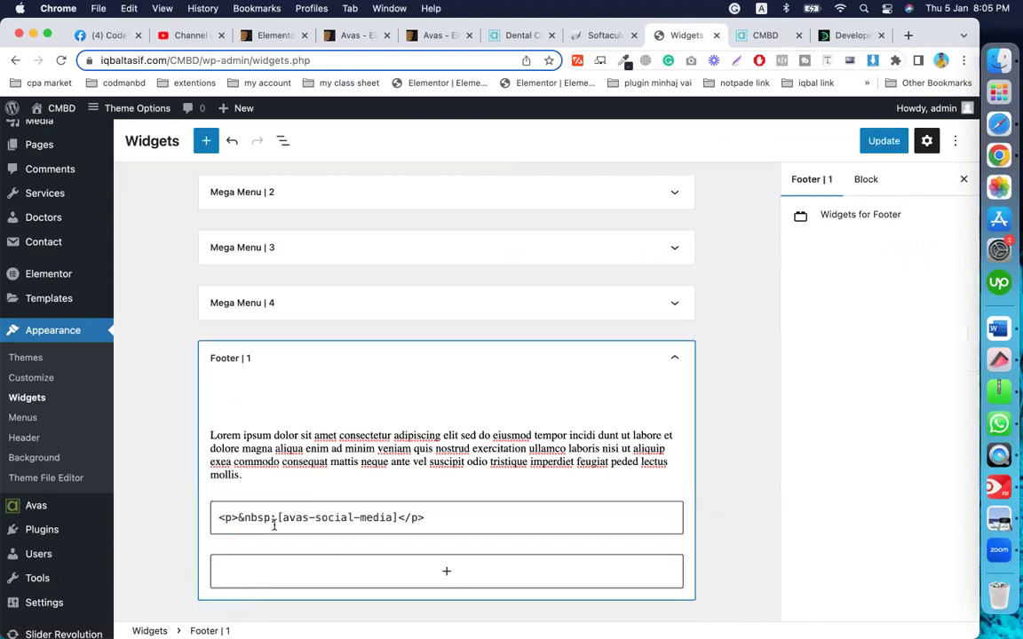
click(441, 517)
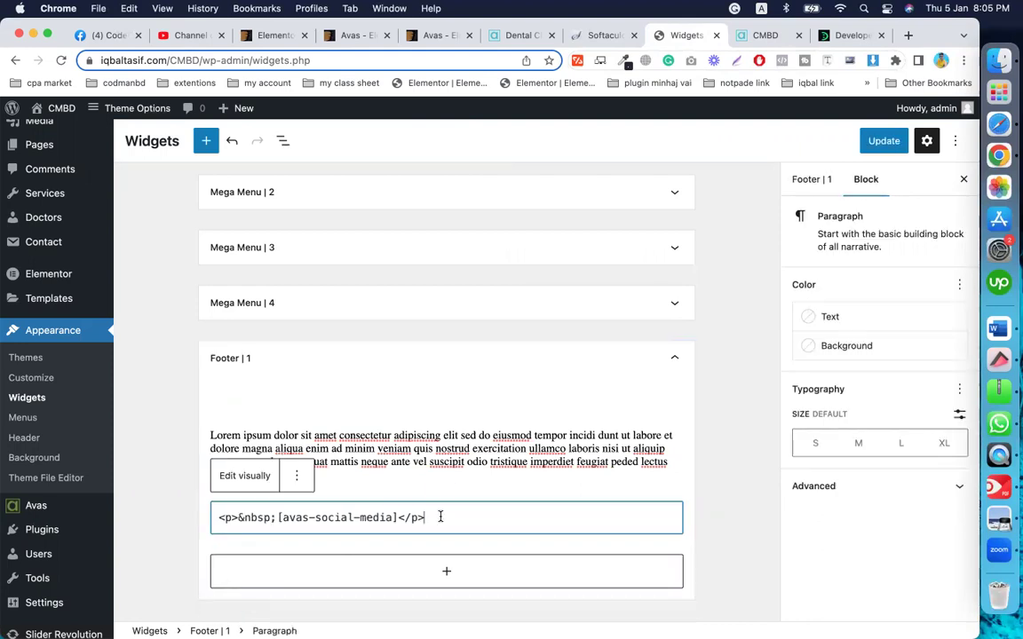
click(863, 143)
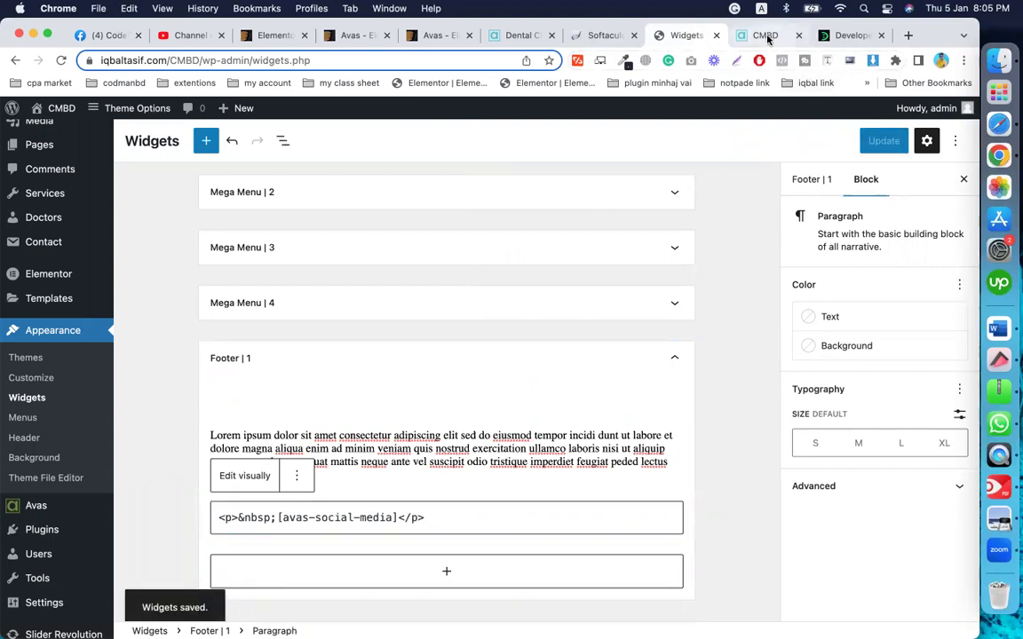
click(768, 36)
Step: Reload the Dental site to check the footer icons, then return to the Widgets editor
click(60, 61)
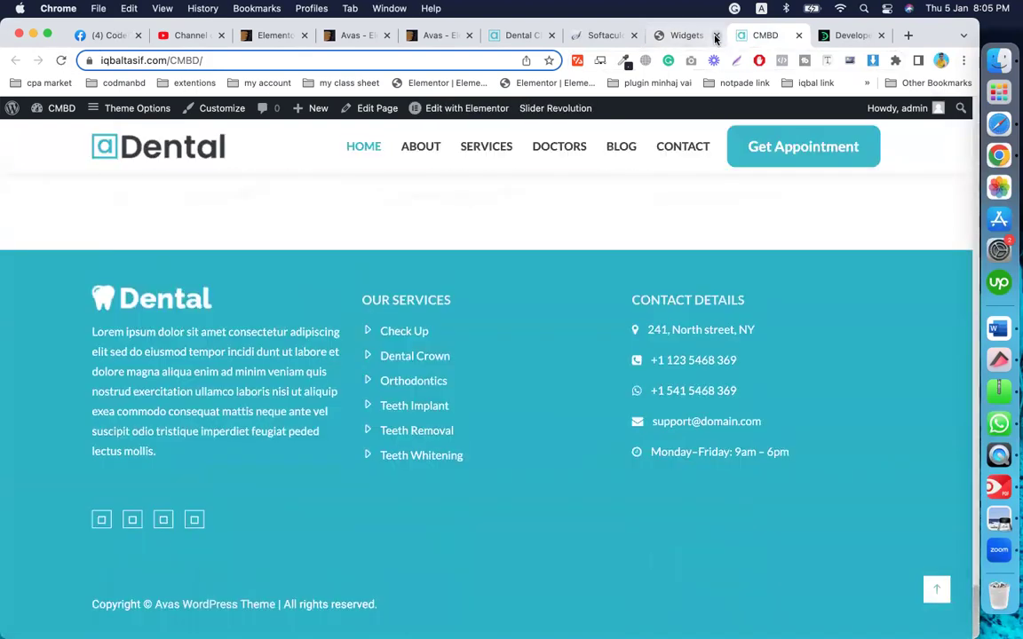
click(685, 36)
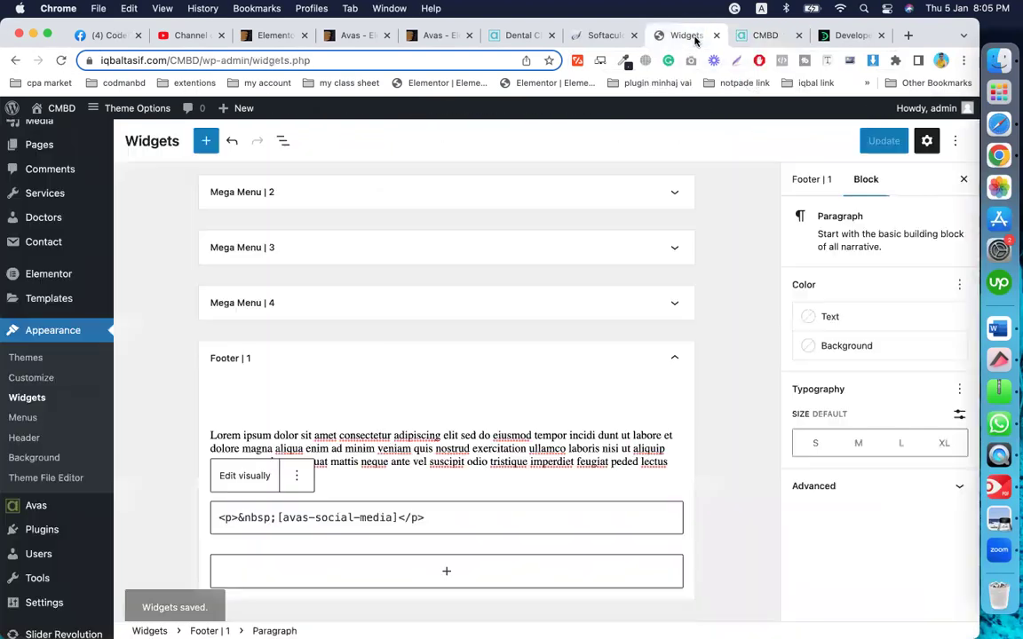
Step: Delete the HTML shortcode code, leaving an empty paragraph block in Footer | 1
drag(428, 517, 205, 514)
key(BackSpace)
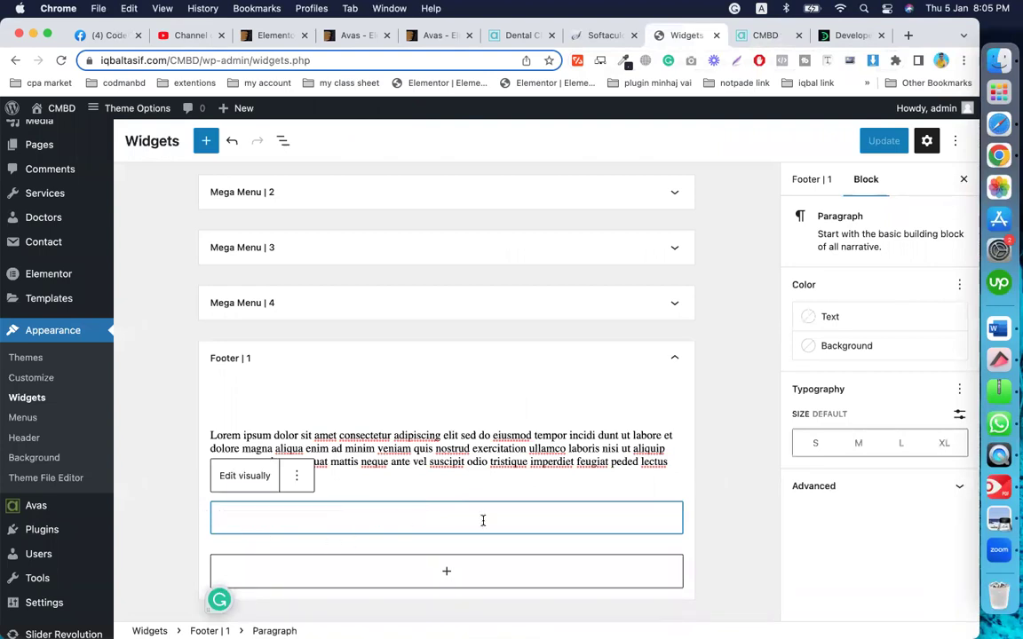
click(305, 495)
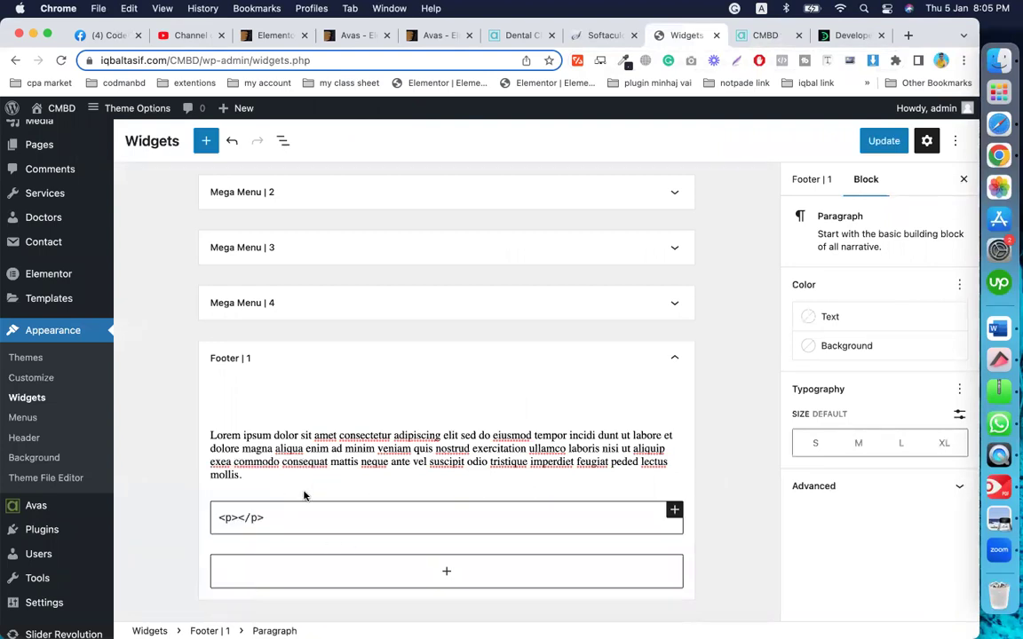
click(453, 521)
key(BackSpace)
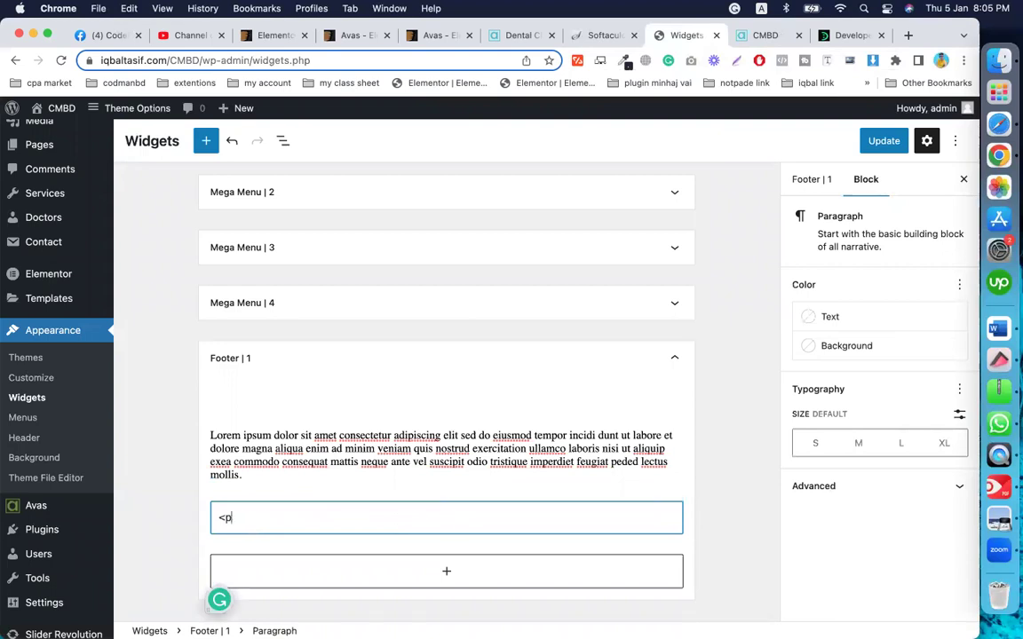
click(663, 502)
click(619, 515)
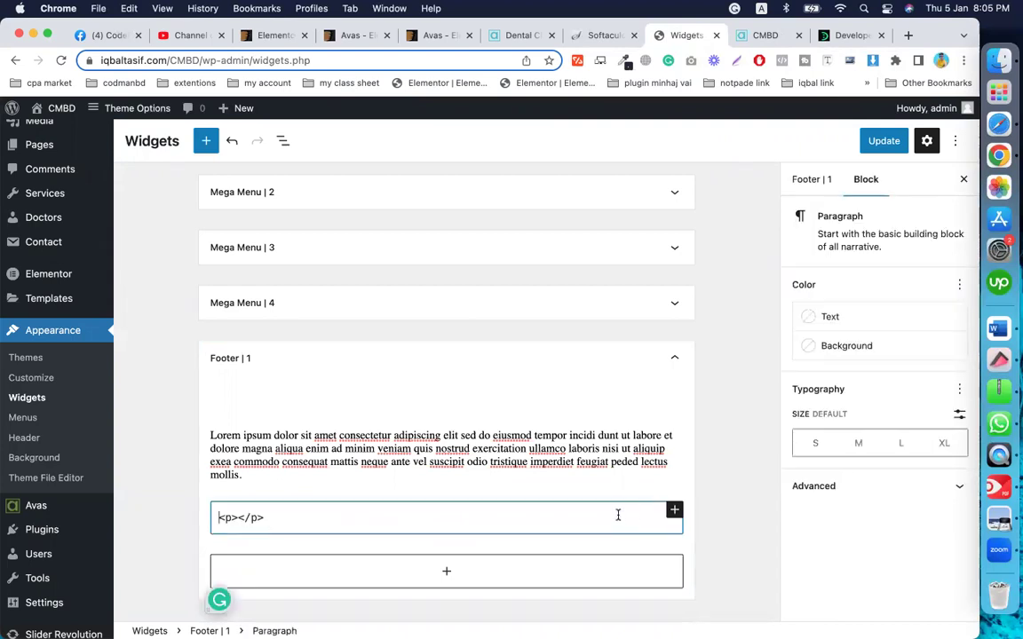
Step: Replace the empty paragraph with a Custom HTML block found by searching 'ht'
click(675, 511)
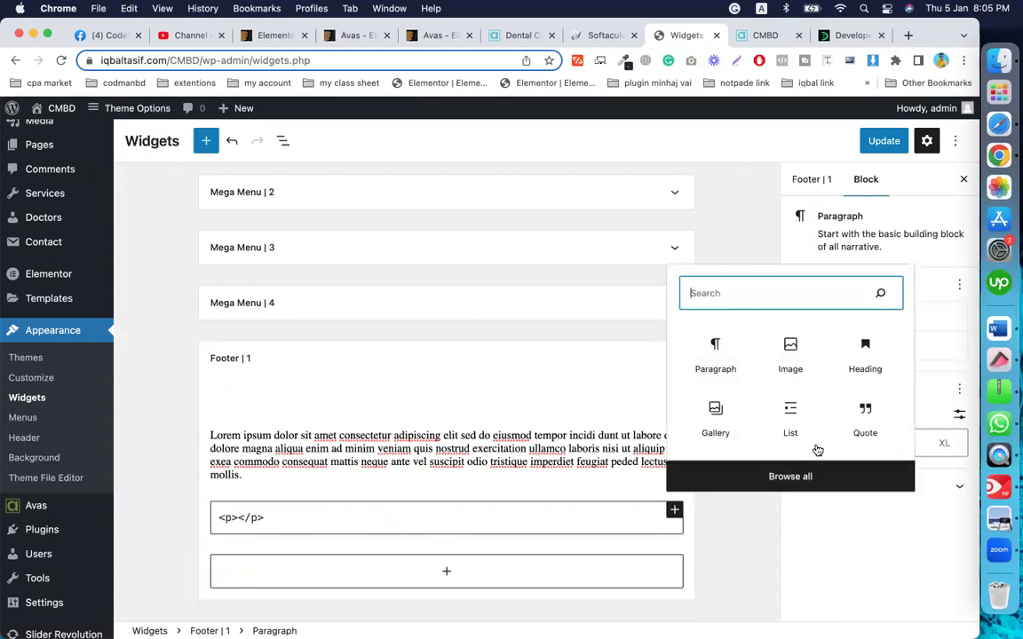
scroll(805, 405, down, 1)
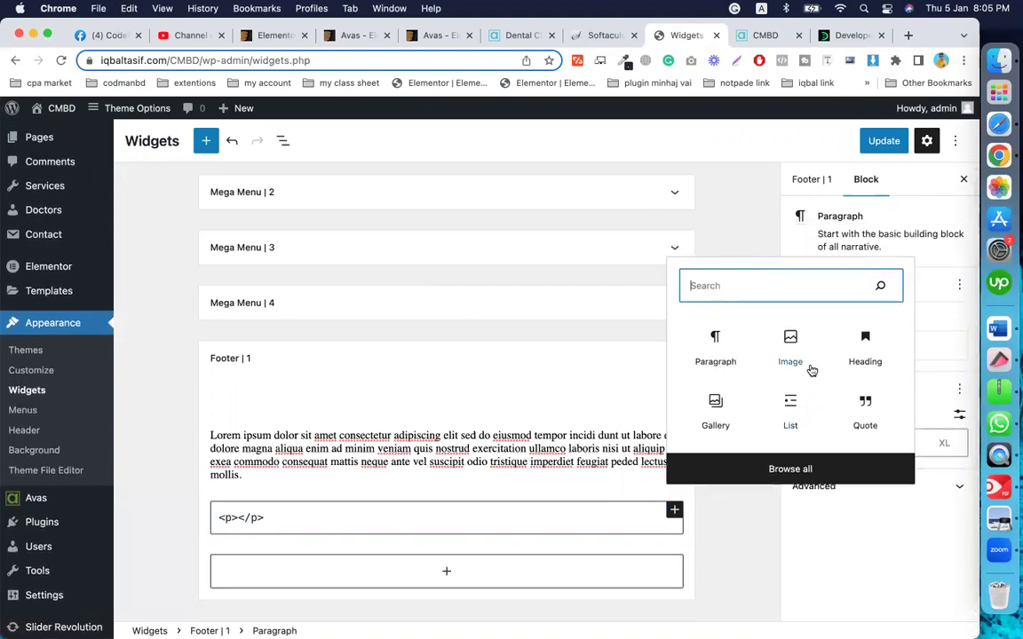
scroll(810, 400, down, 1)
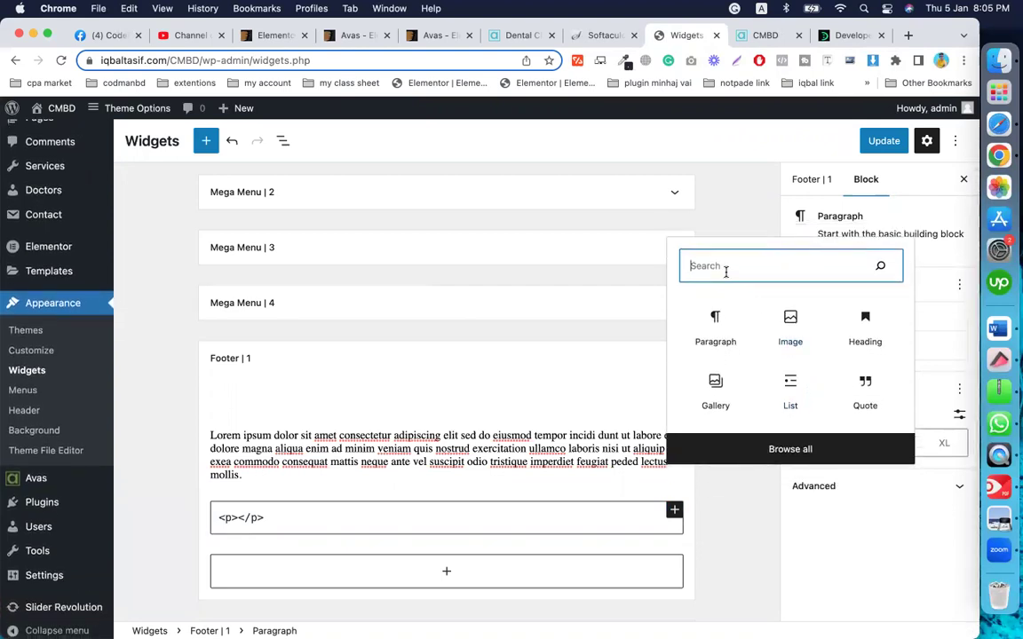
text(ht)
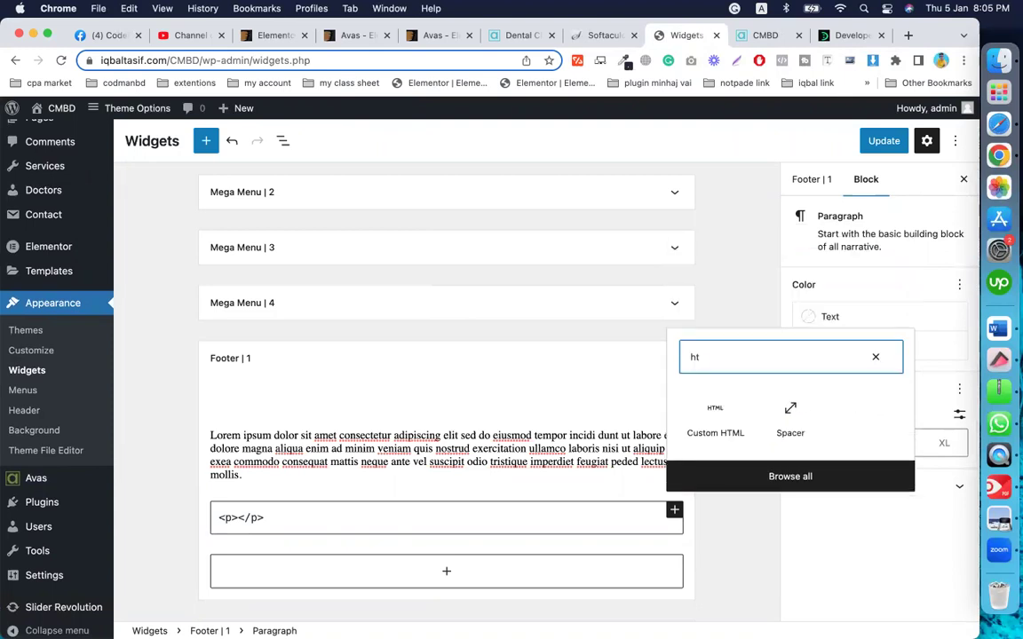
click(717, 433)
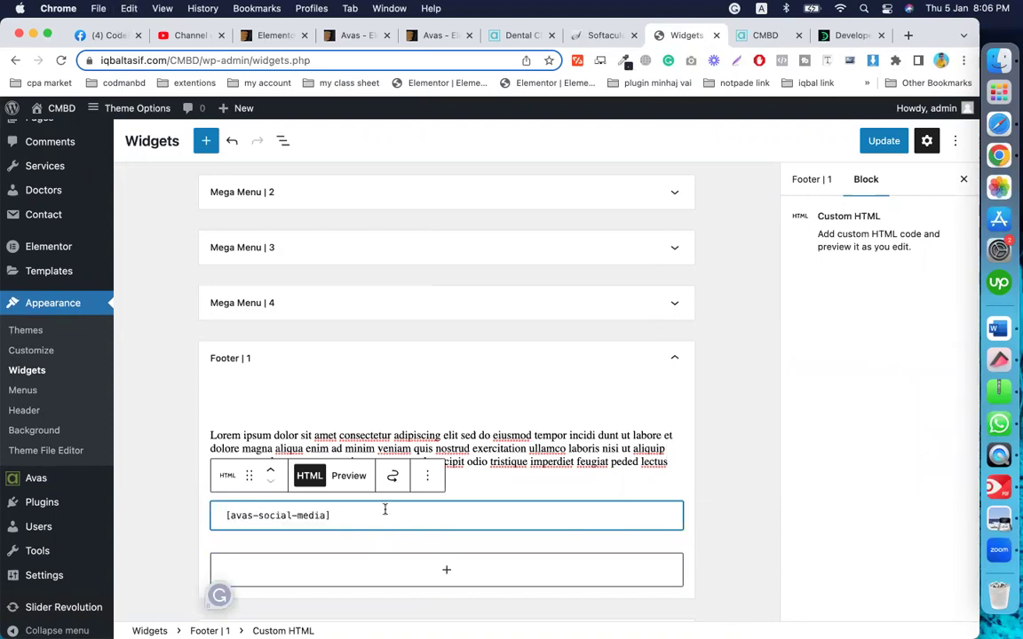
Step: Save the footer widgets and check the live site's footer icons
click(711, 476)
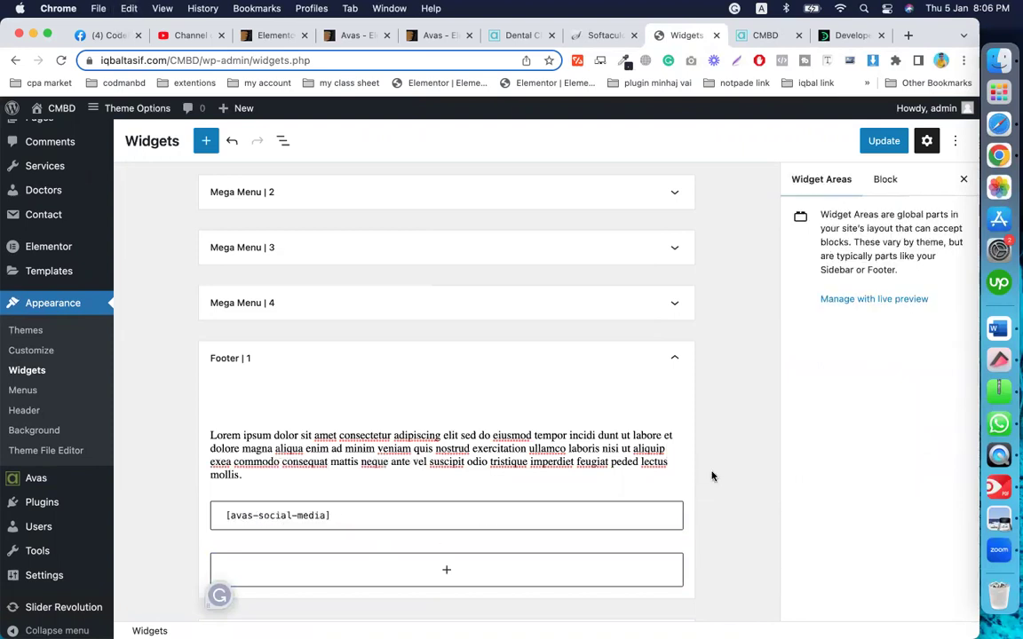
click(879, 143)
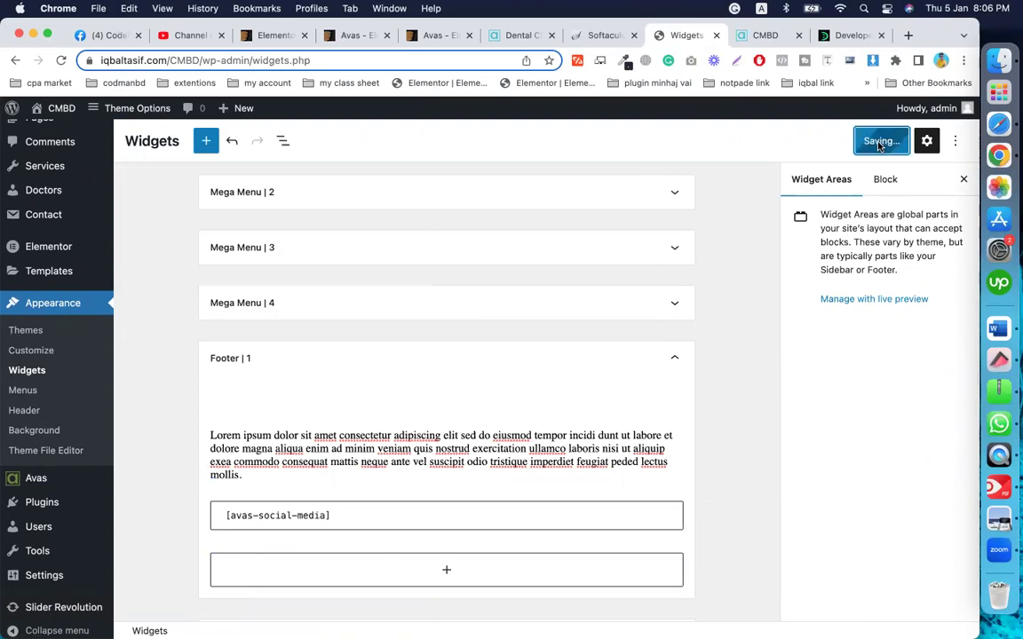
click(760, 36)
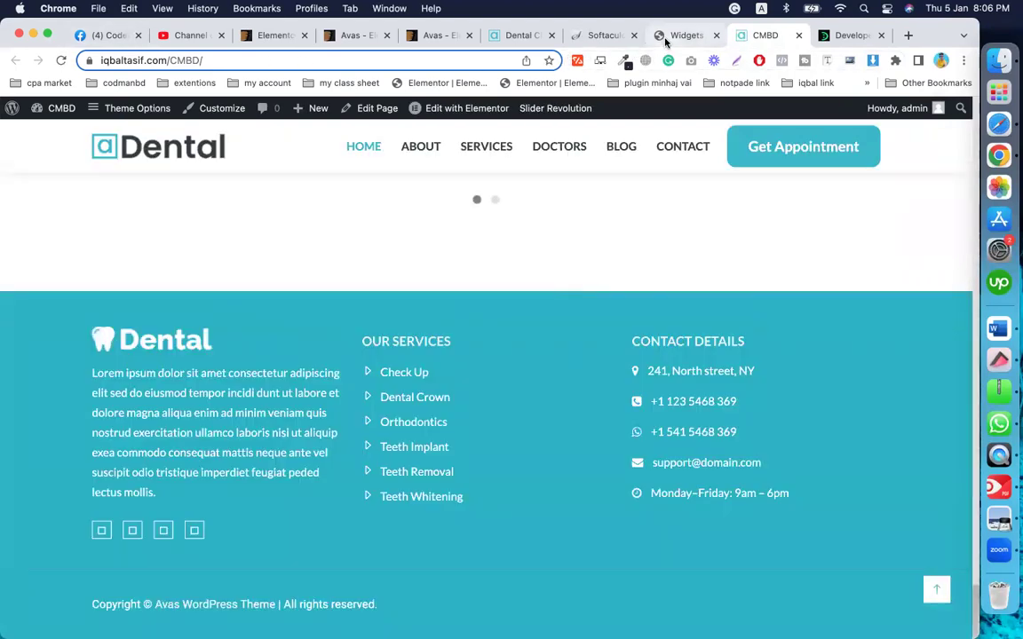
click(659, 35)
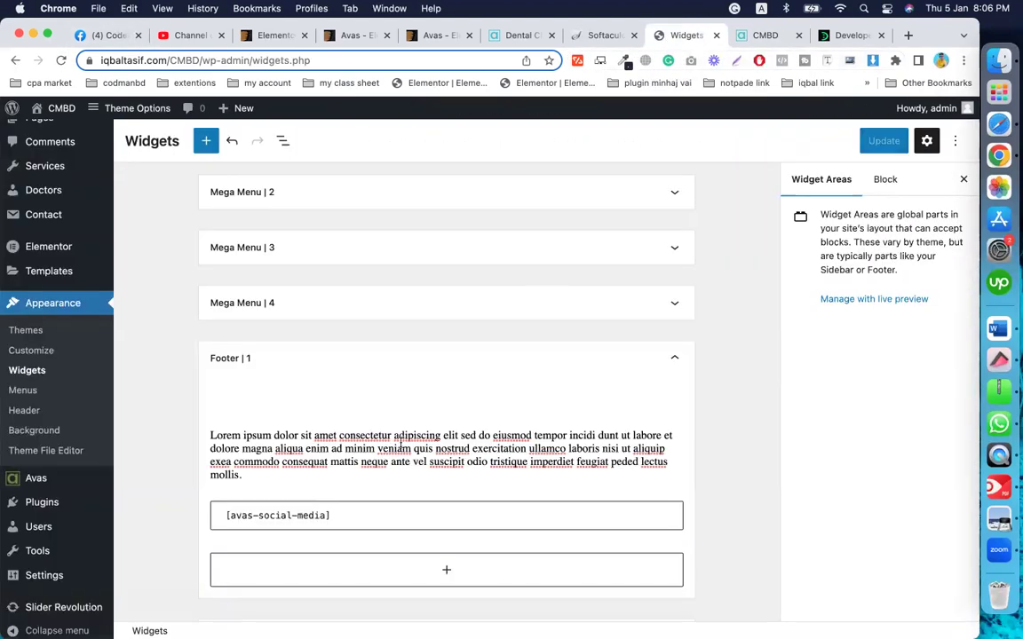
click(339, 521)
key(super+a)
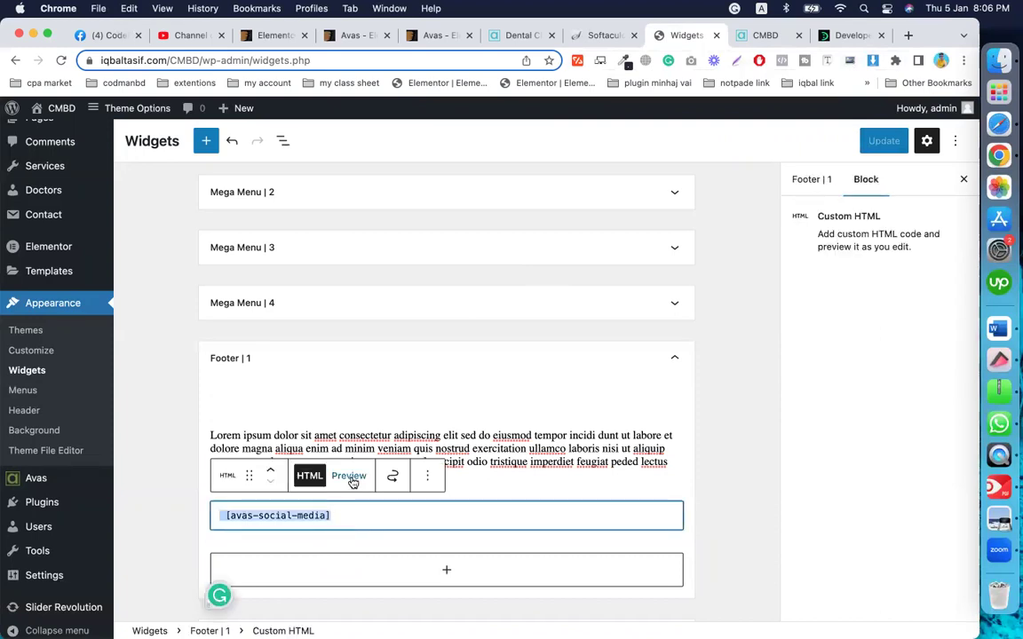
click(349, 477)
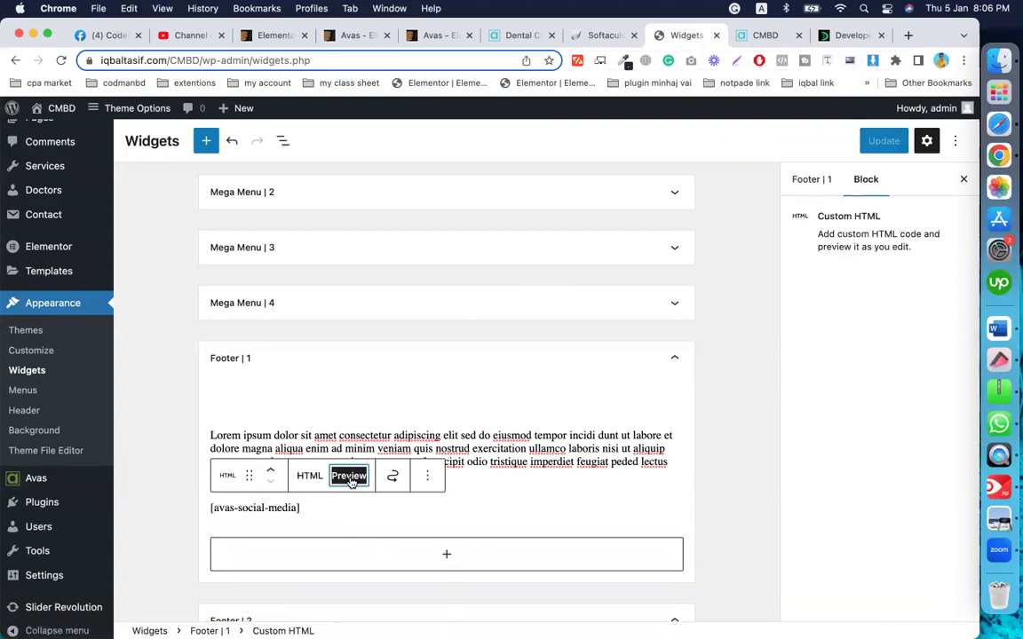
click(307, 525)
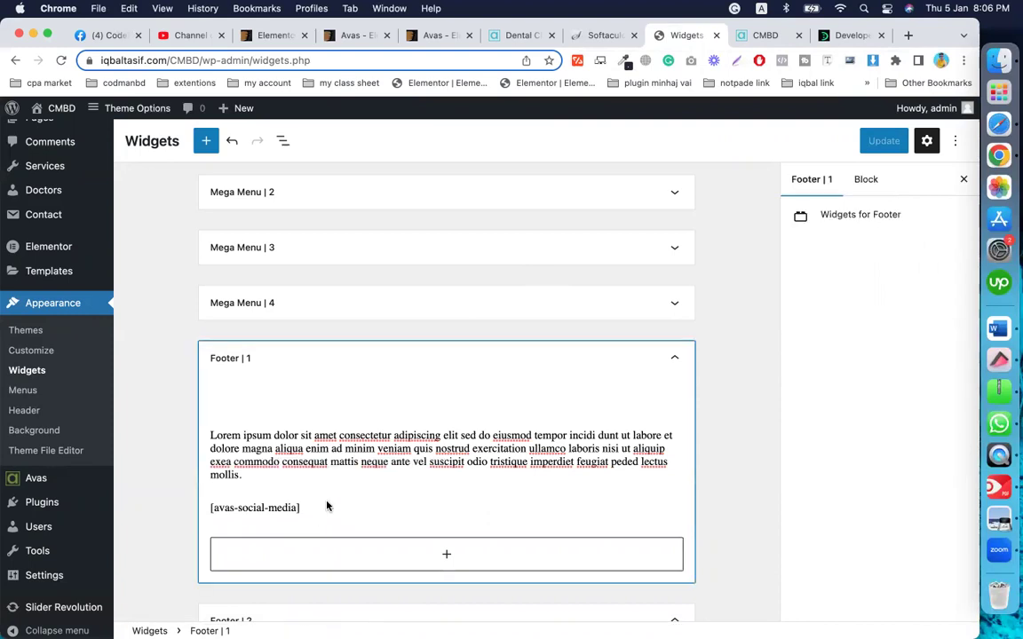
click(326, 506)
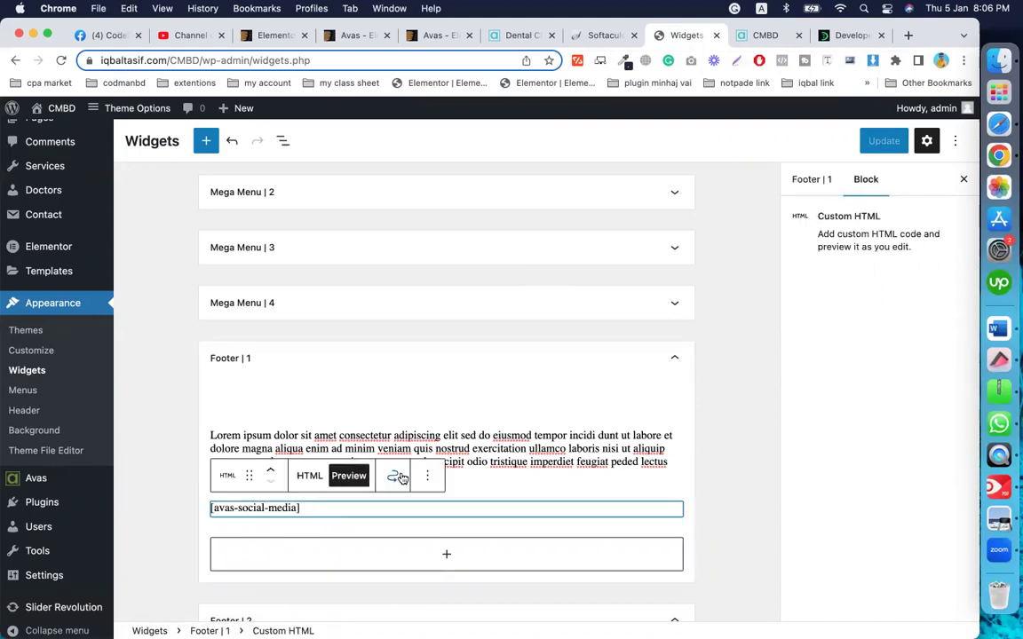
click(428, 477)
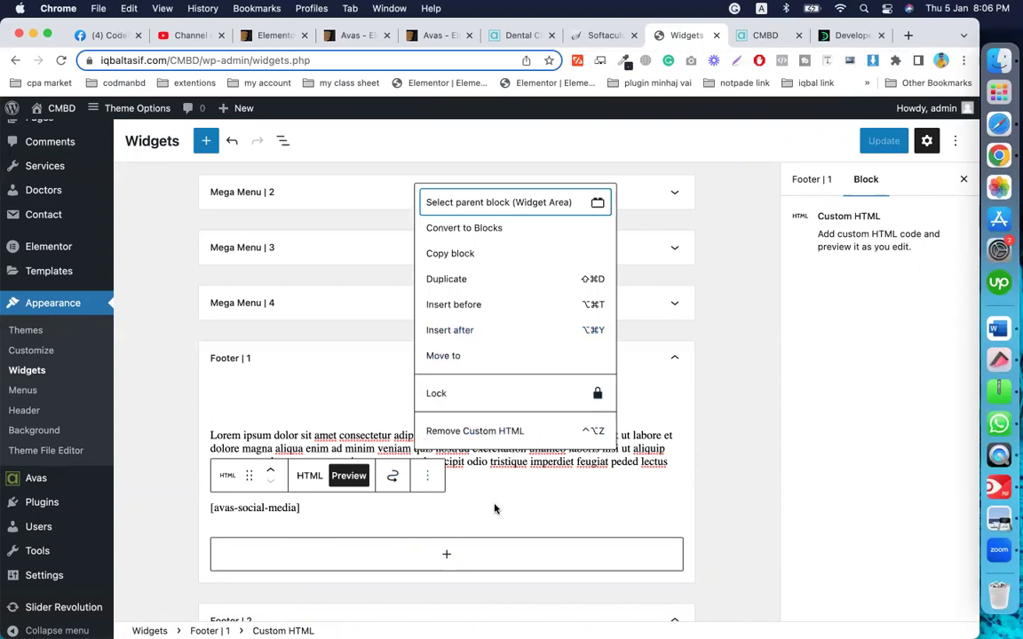
click(511, 501)
click(721, 367)
scroll(720, 367, down, 6)
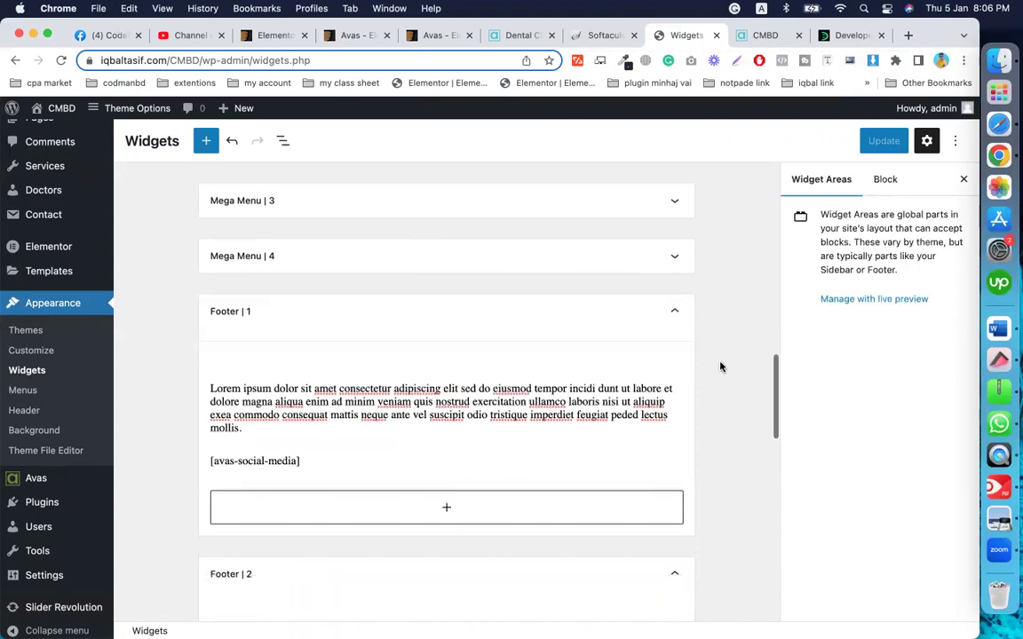
scroll(720, 366, up, 8)
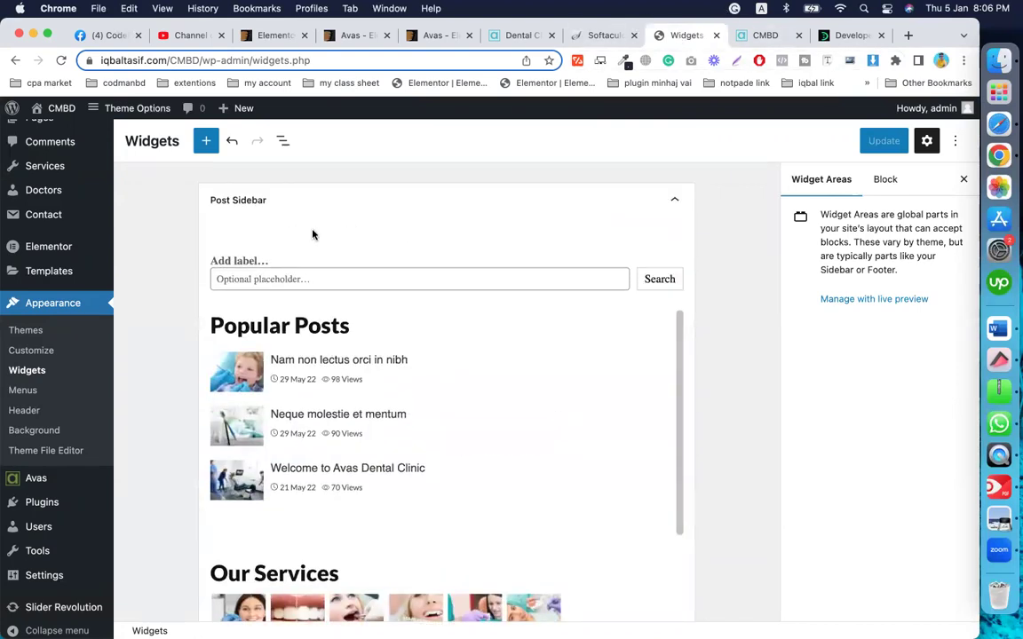
scroll(222, 450, down, 15)
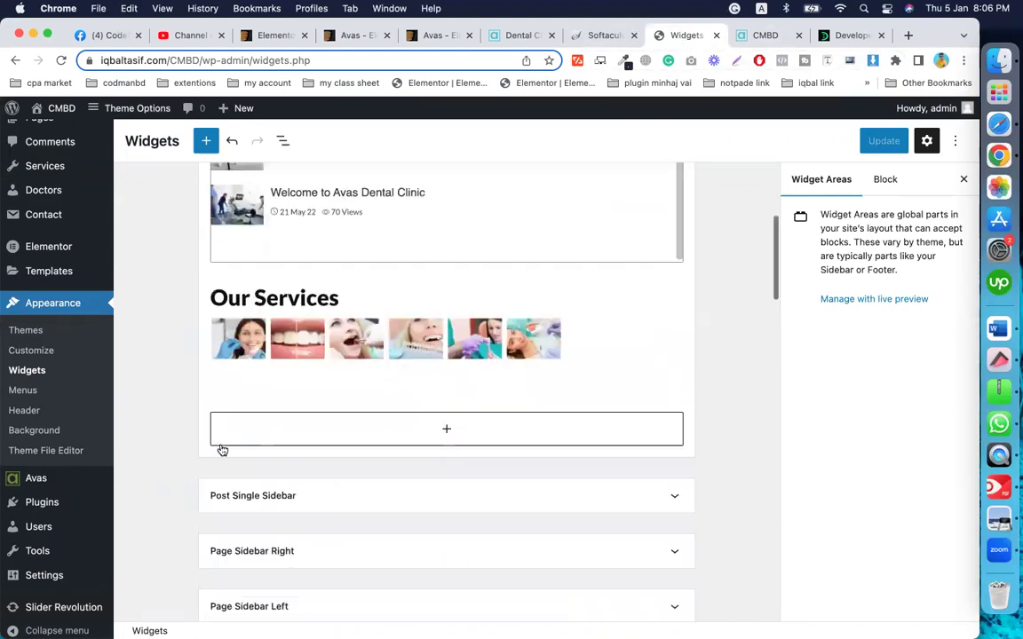
scroll(222, 451, up, 10)
scroll(222, 451, up, 1)
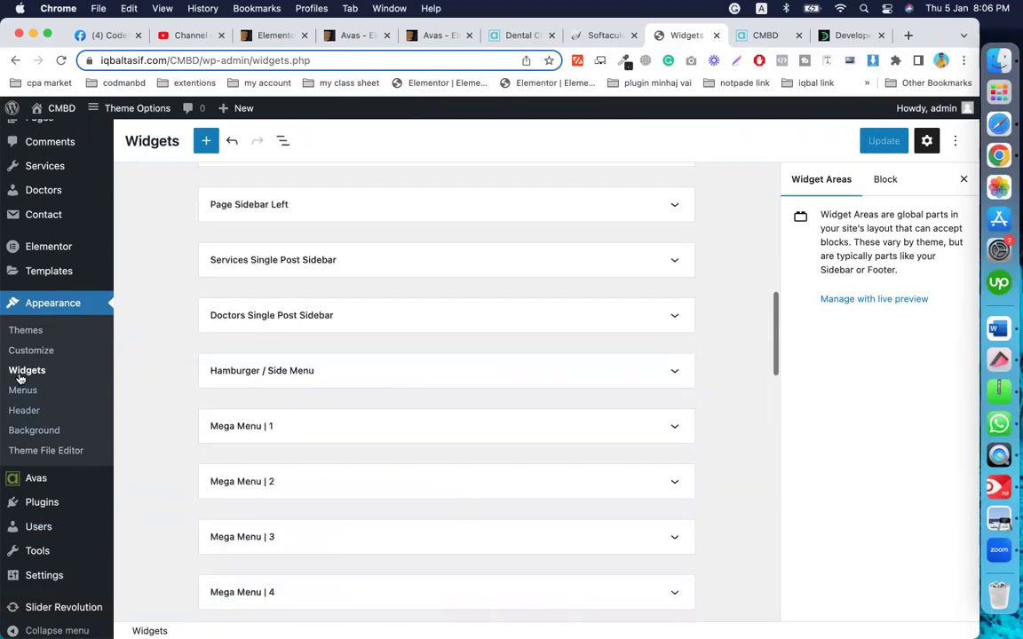
scroll(53, 311, up, 3)
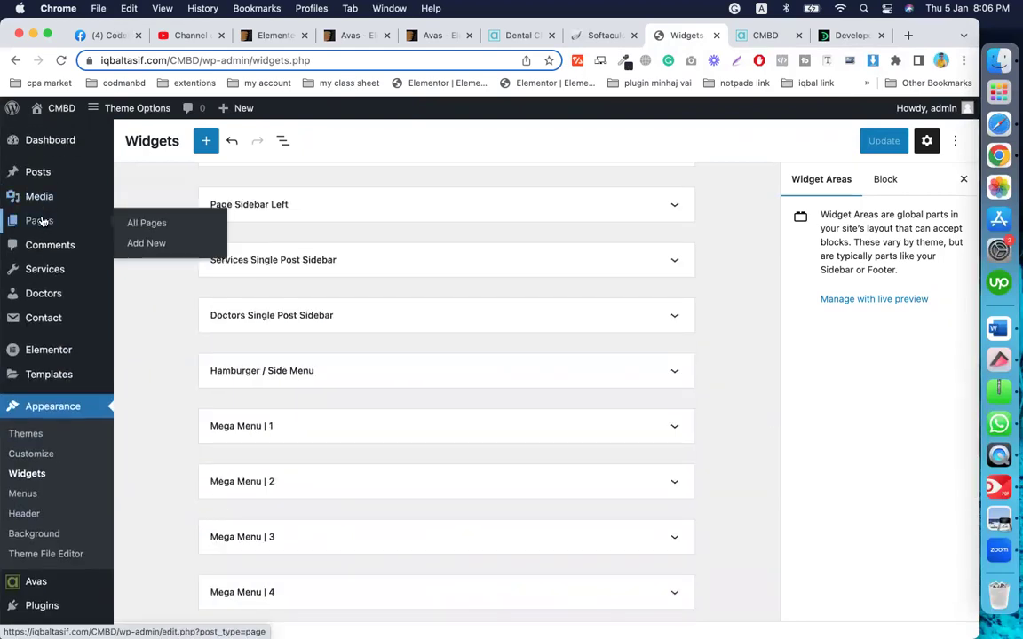
Step: Browse the All Pages list in WordPress admin and briefly glance at the live site
click(39, 220)
scroll(49, 377, down, 3)
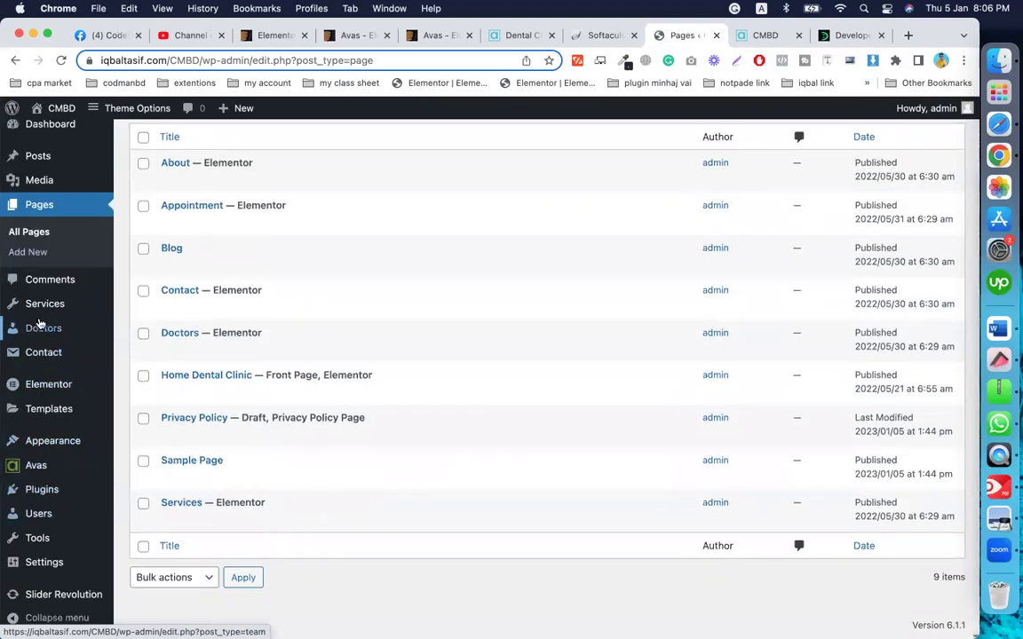
mouse_move(53, 331)
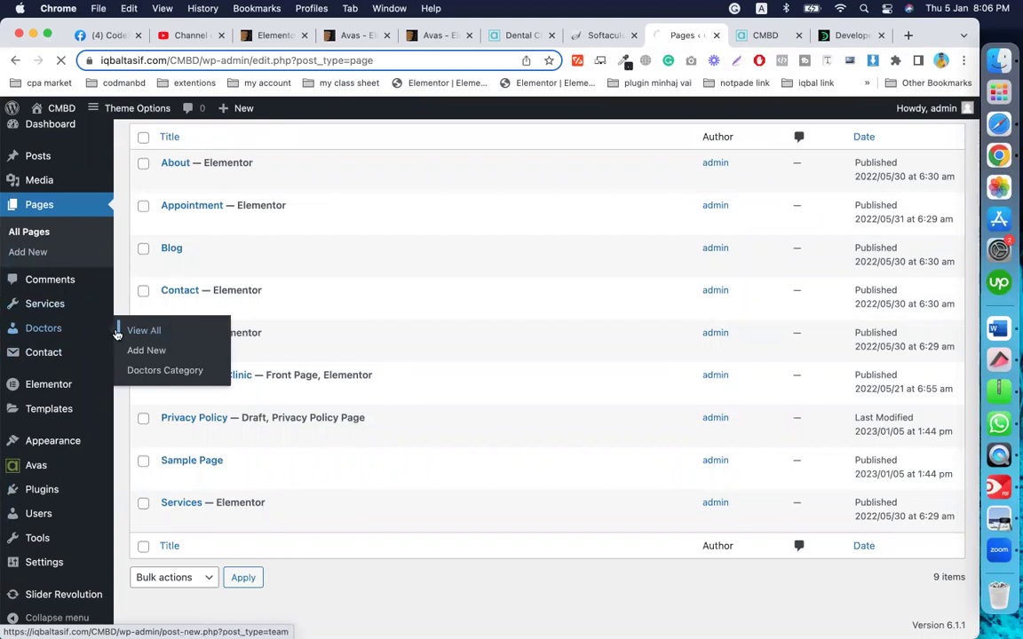
scroll(298, 365, down, 5)
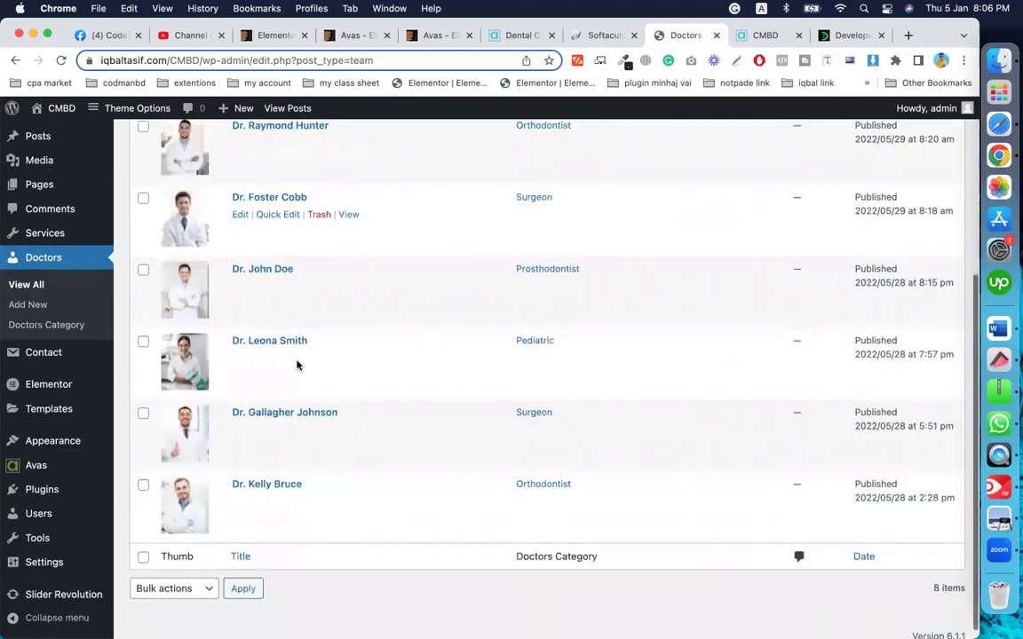
scroll(374, 489, up, 3)
scroll(374, 490, up, 3)
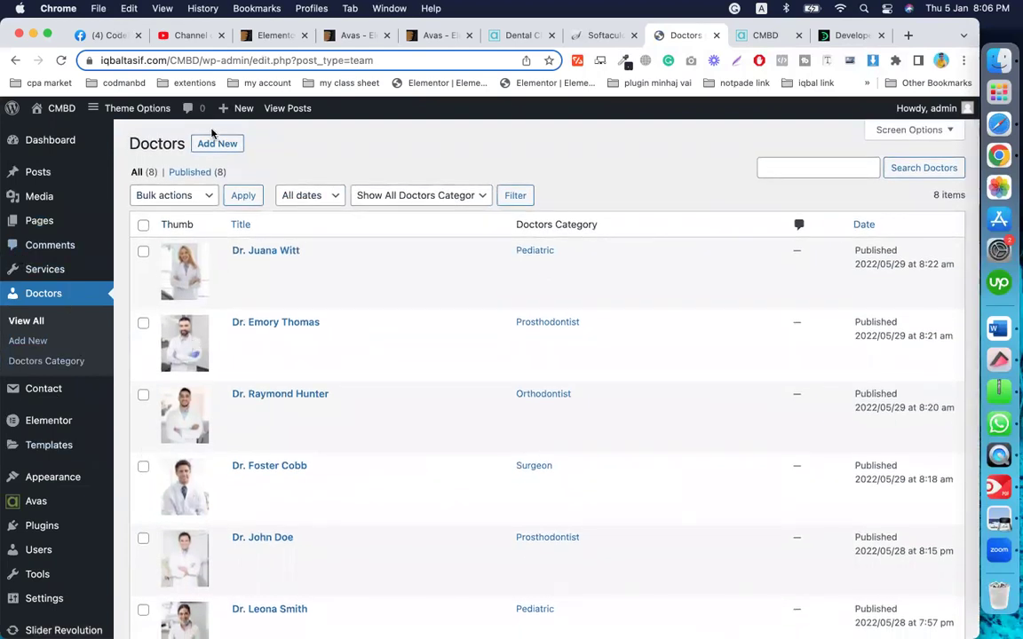
click(765, 36)
click(684, 38)
Step: Open the Home Dental Clinic page's 'Edit with Elementor' link in a new tab
mouse_move(29, 229)
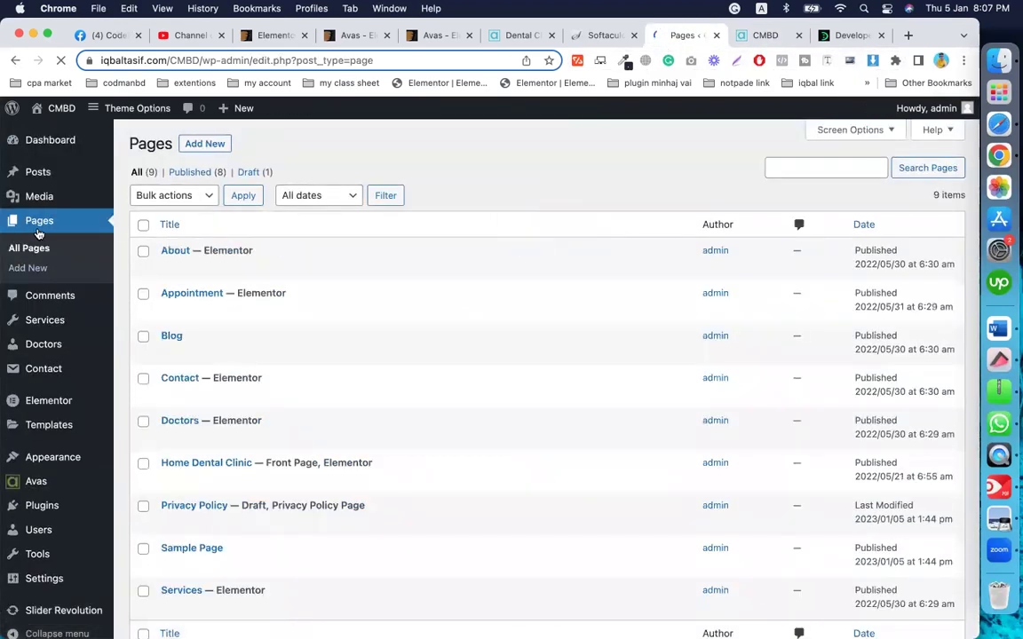
scroll(232, 448, down, 3)
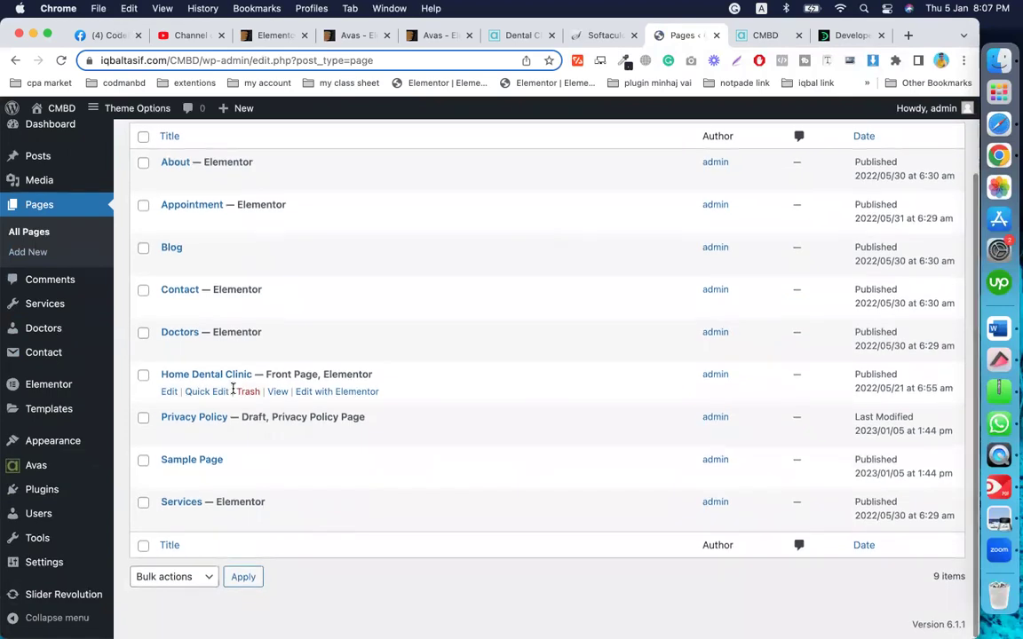
right_click(328, 395)
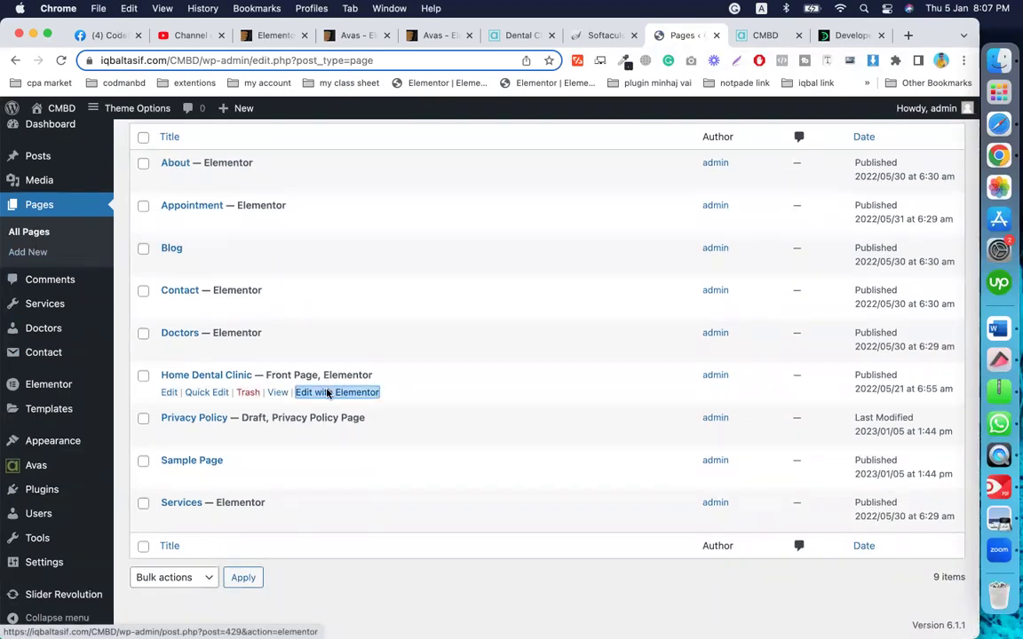
click(367, 330)
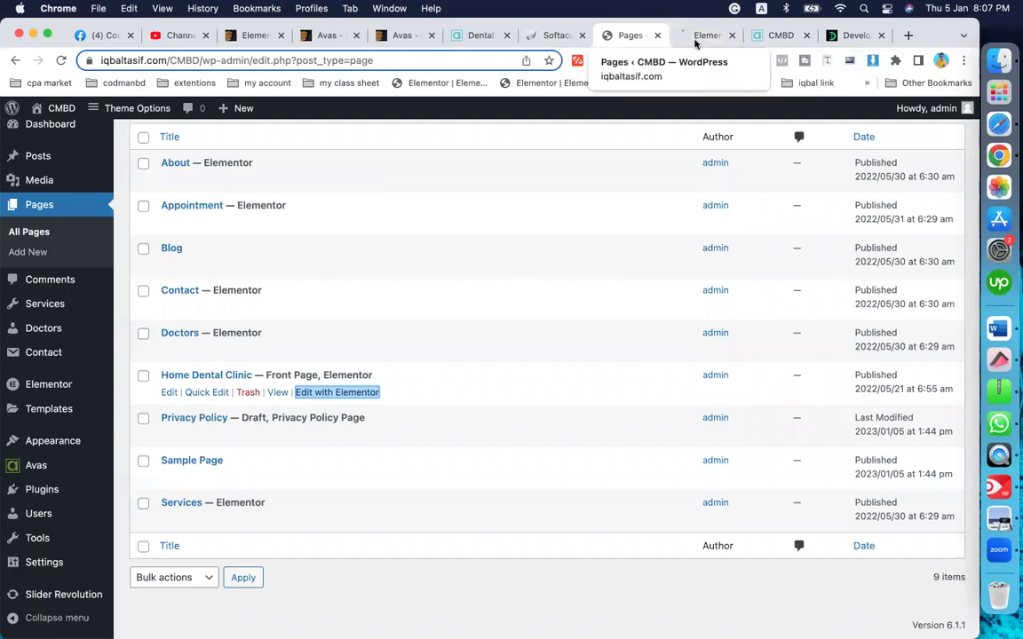
Step: Select the home page slider in Elementor and open the Avas Dental Clinic module for editing
click(700, 36)
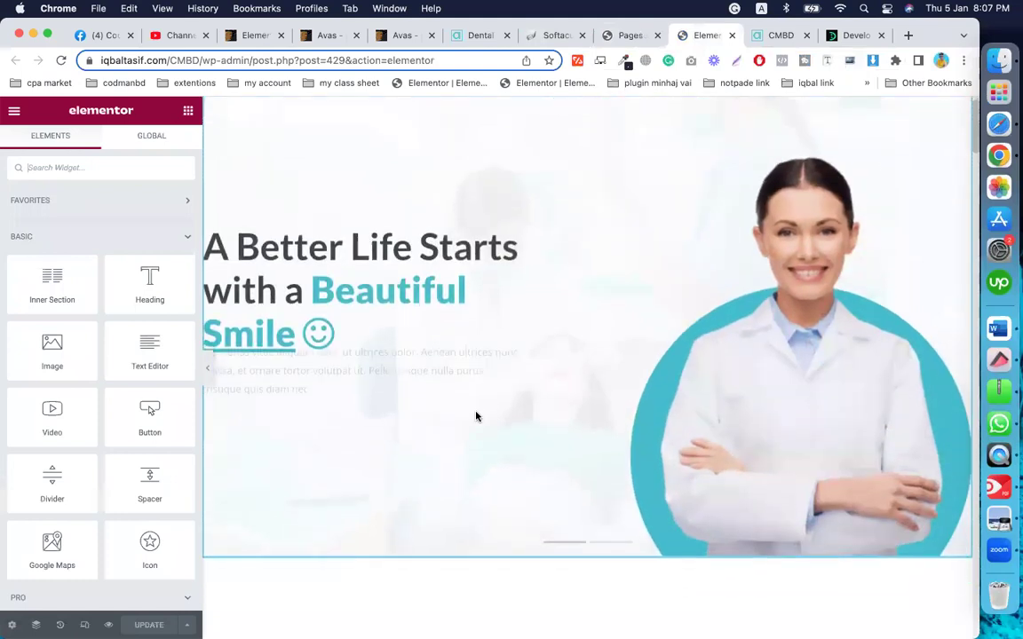
click(616, 217)
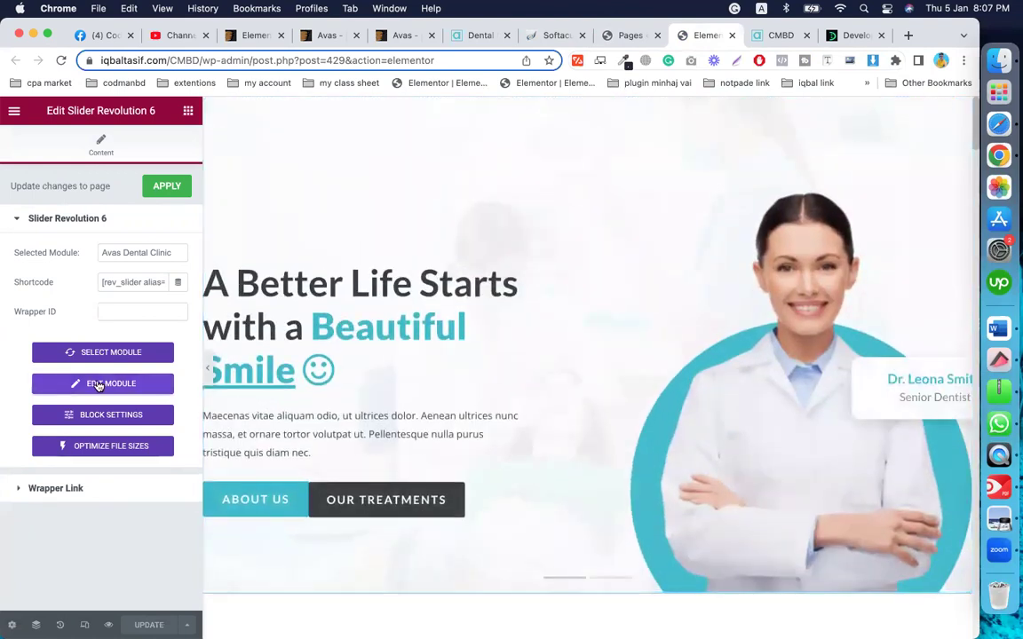
click(93, 384)
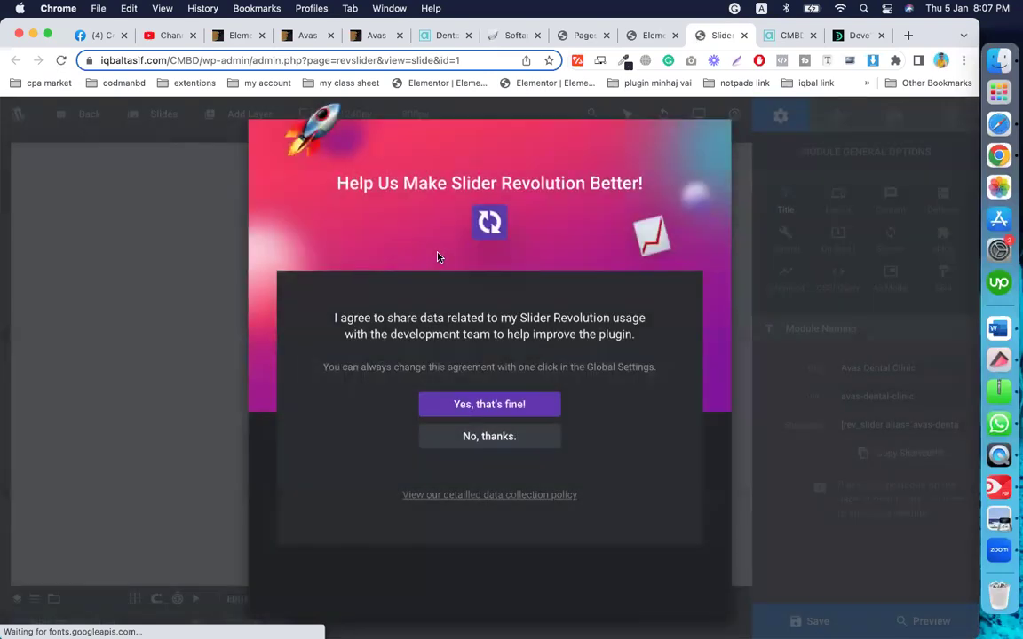
Step: Decline the data-sharing prompt and inspect the Image 8 and Shape layers on the slide
click(486, 441)
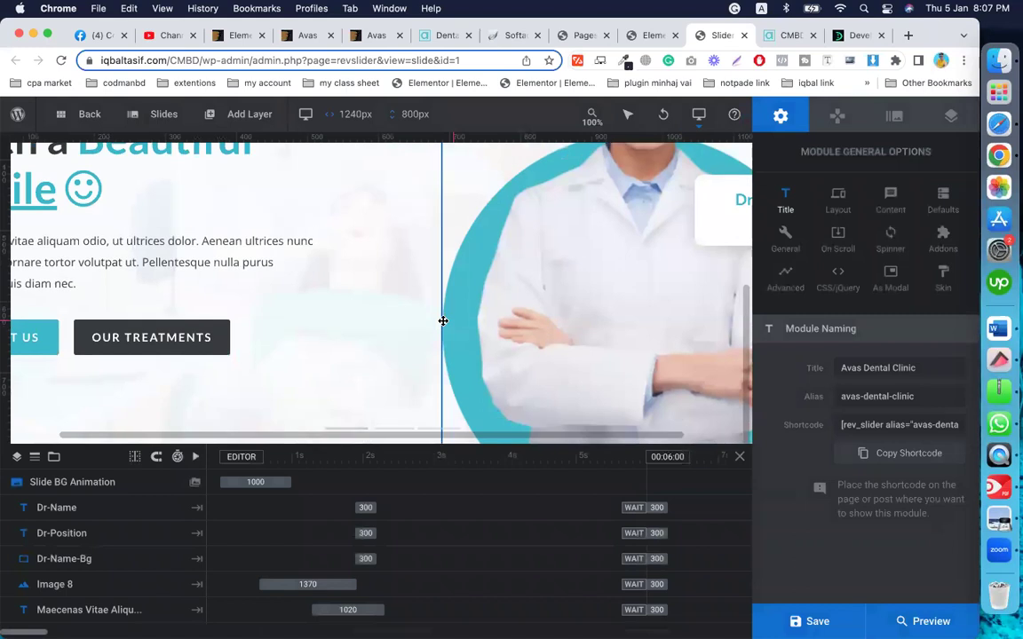
click(621, 300)
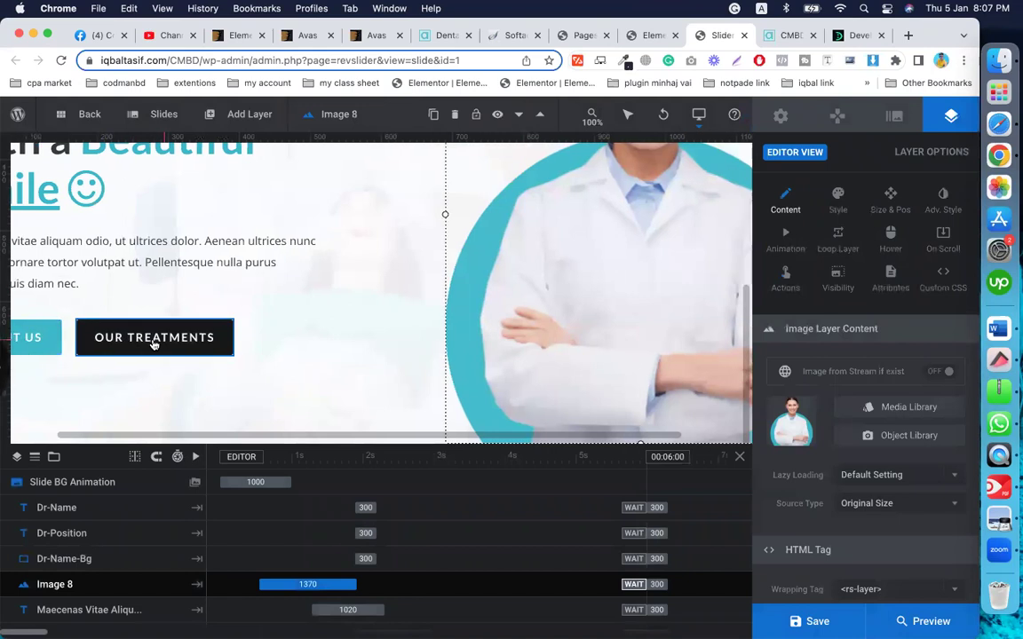
click(414, 306)
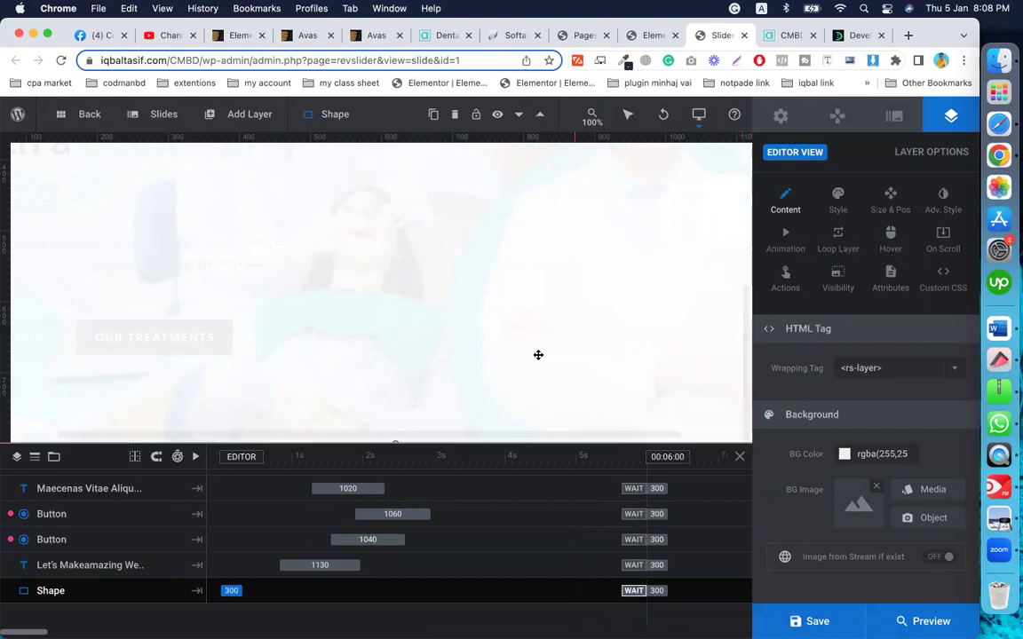
scroll(539, 352, up, 5)
scroll(548, 254, down, 5)
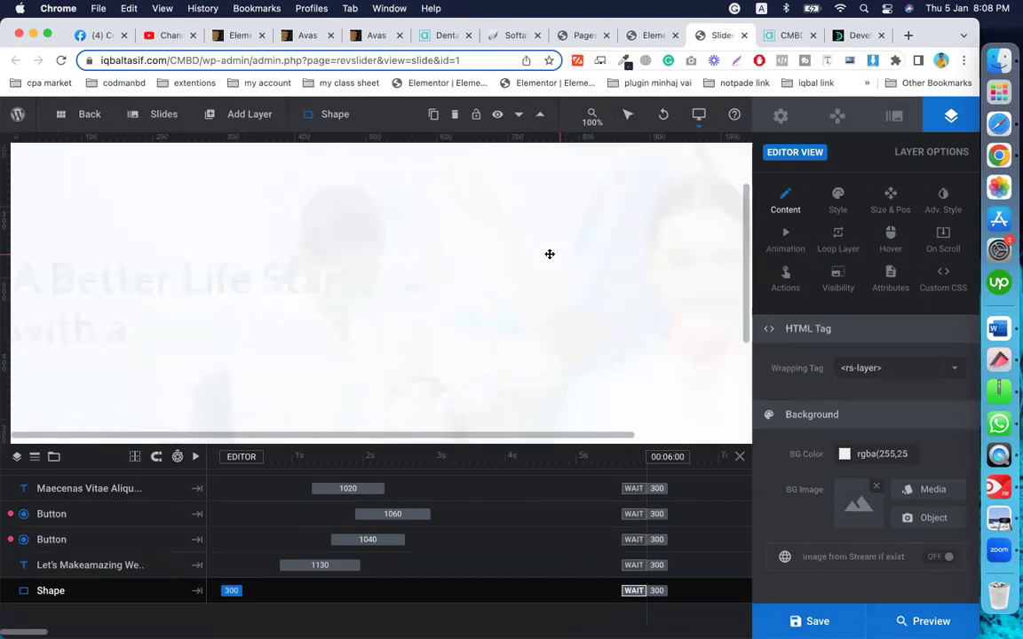
scroll(495, 309, up, 2)
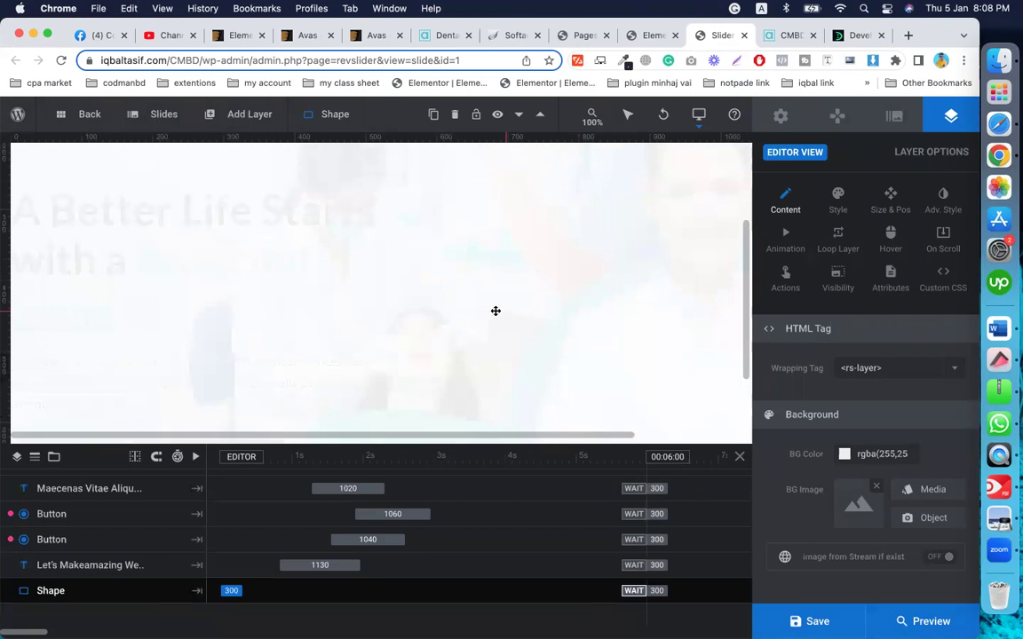
scroll(496, 308, right, 3)
scroll(495, 311, left, 6)
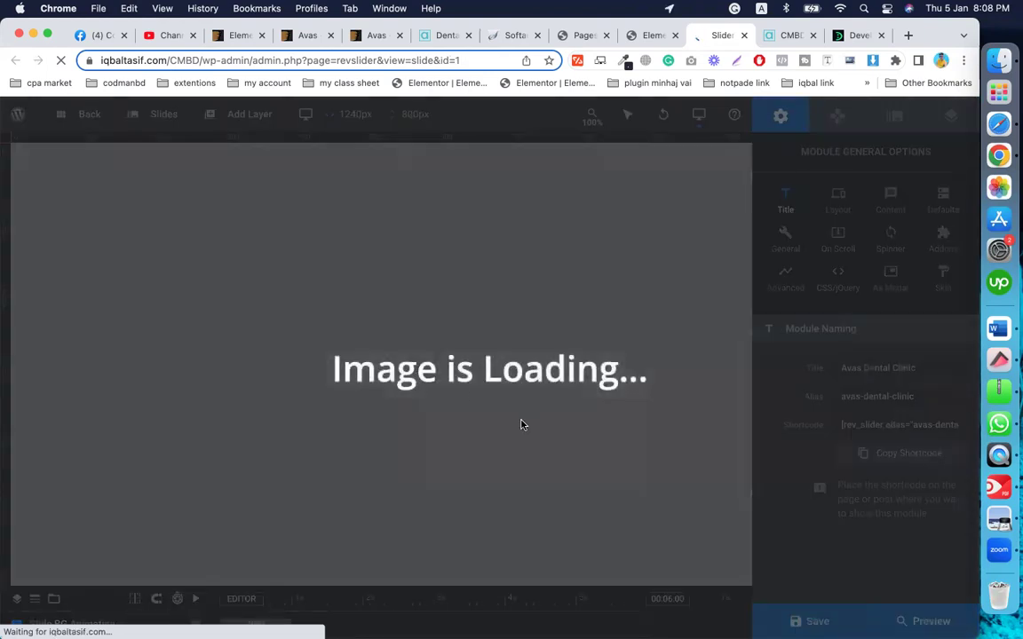
scroll(465, 309, down, 3)
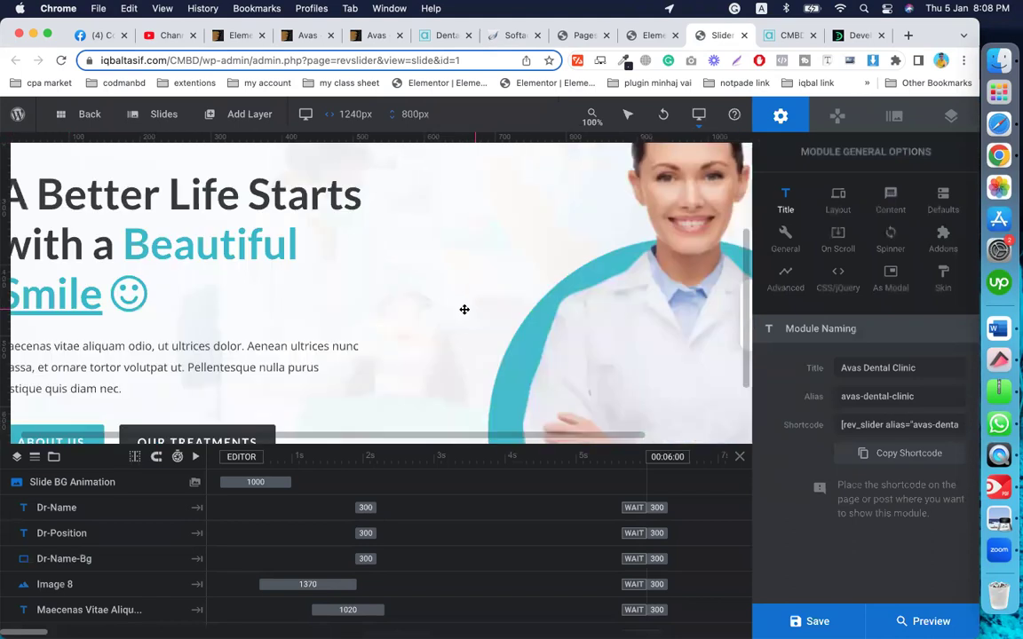
scroll(465, 309, down, 3)
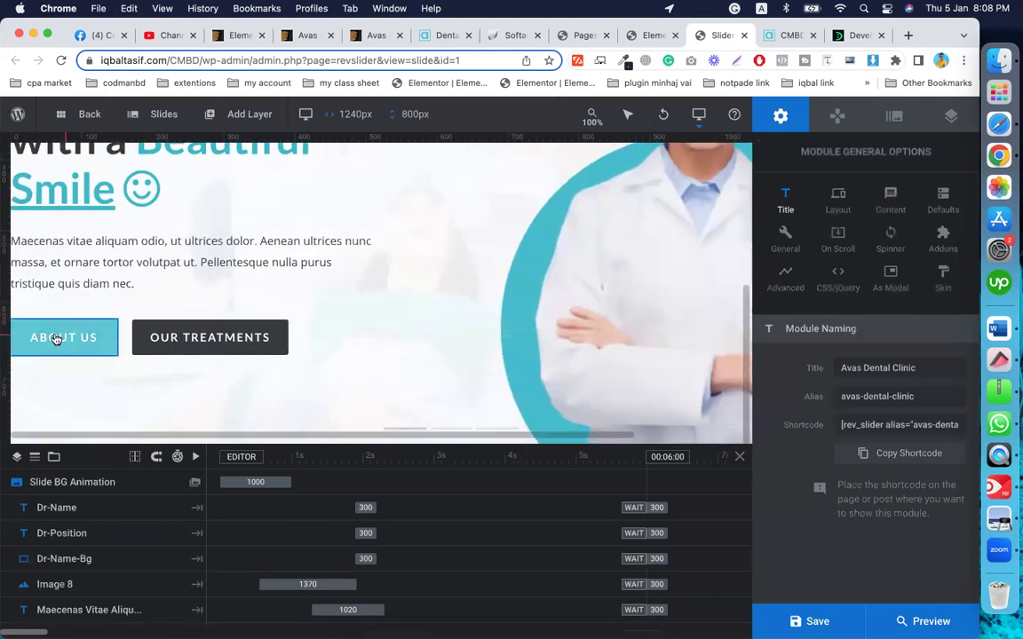
Step: Inspect the ABOUT US and OUR TREATMENTS button layers
click(55, 338)
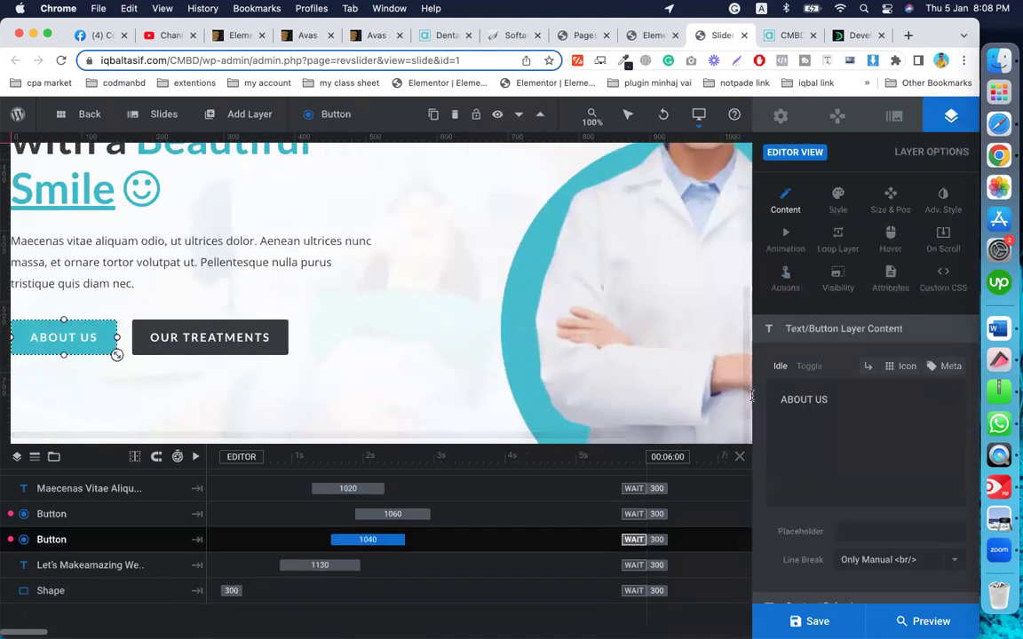
click(197, 347)
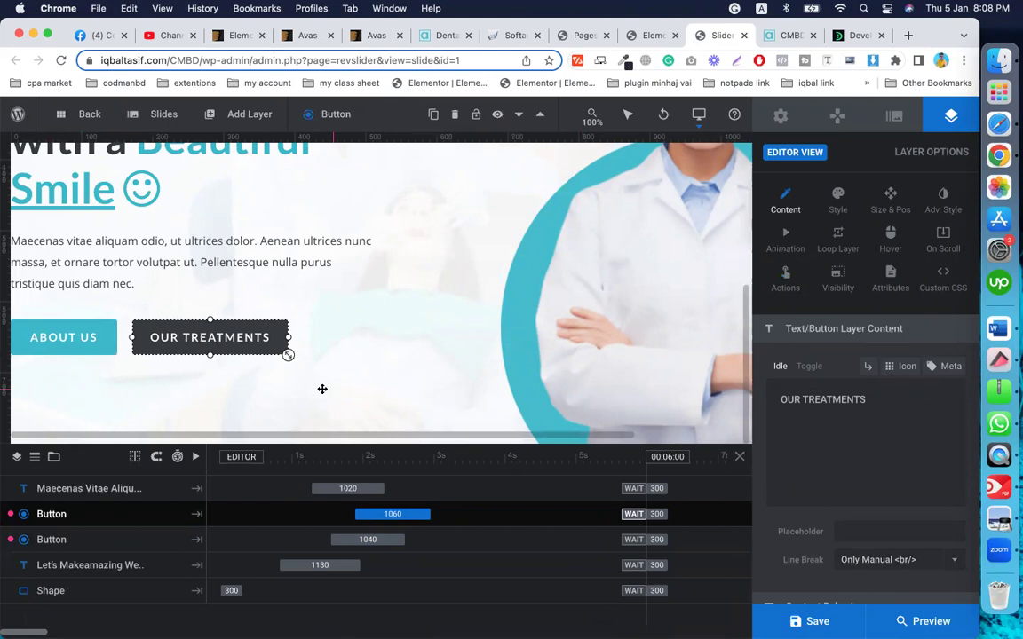
scroll(421, 335, up, 2)
scroll(497, 334, down, 2)
scroll(497, 335, right, 3)
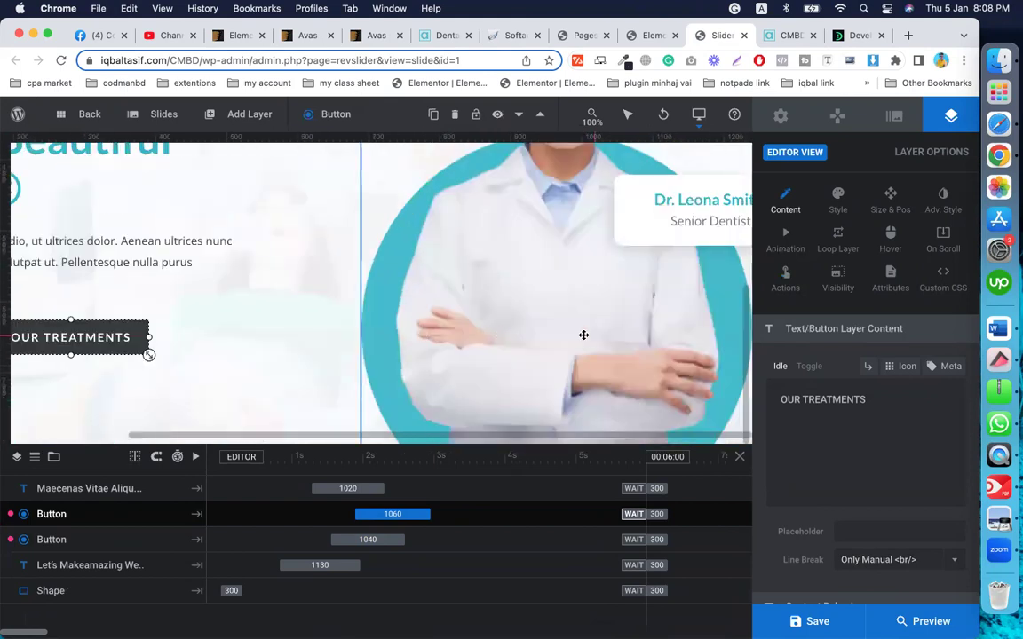